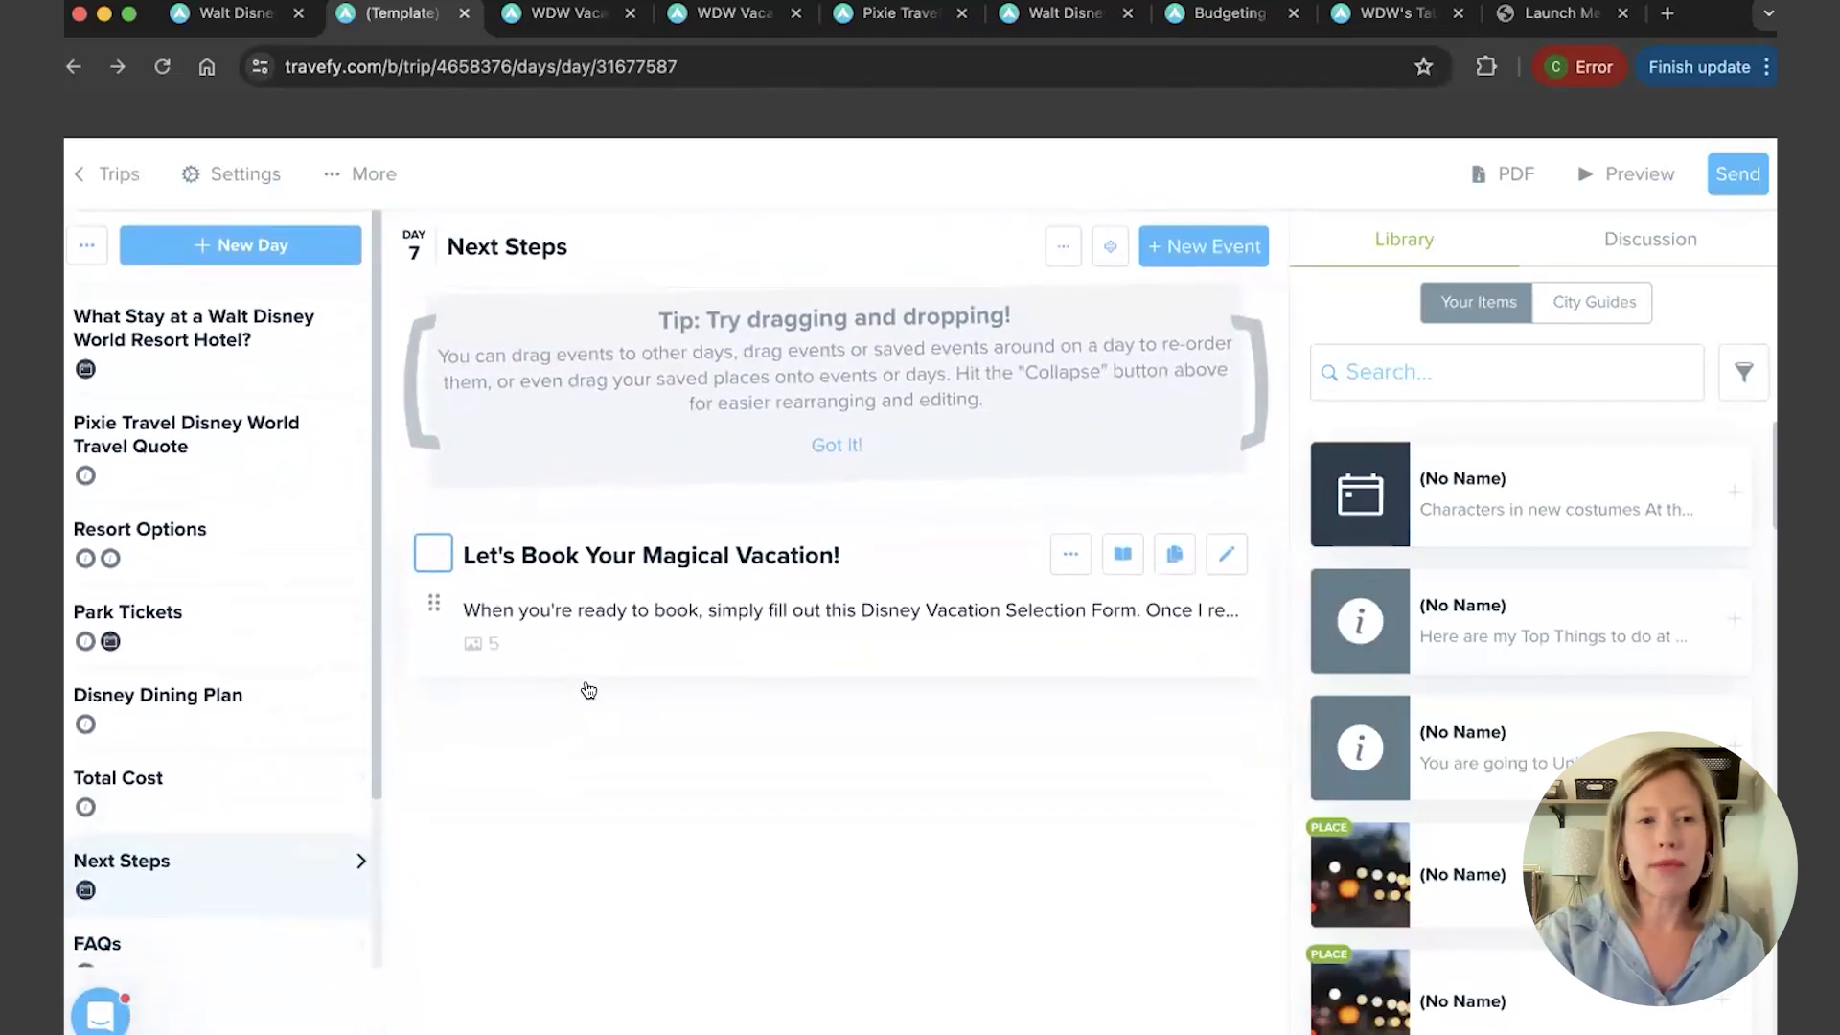
pyautogui.scroll(3, 589, 690)
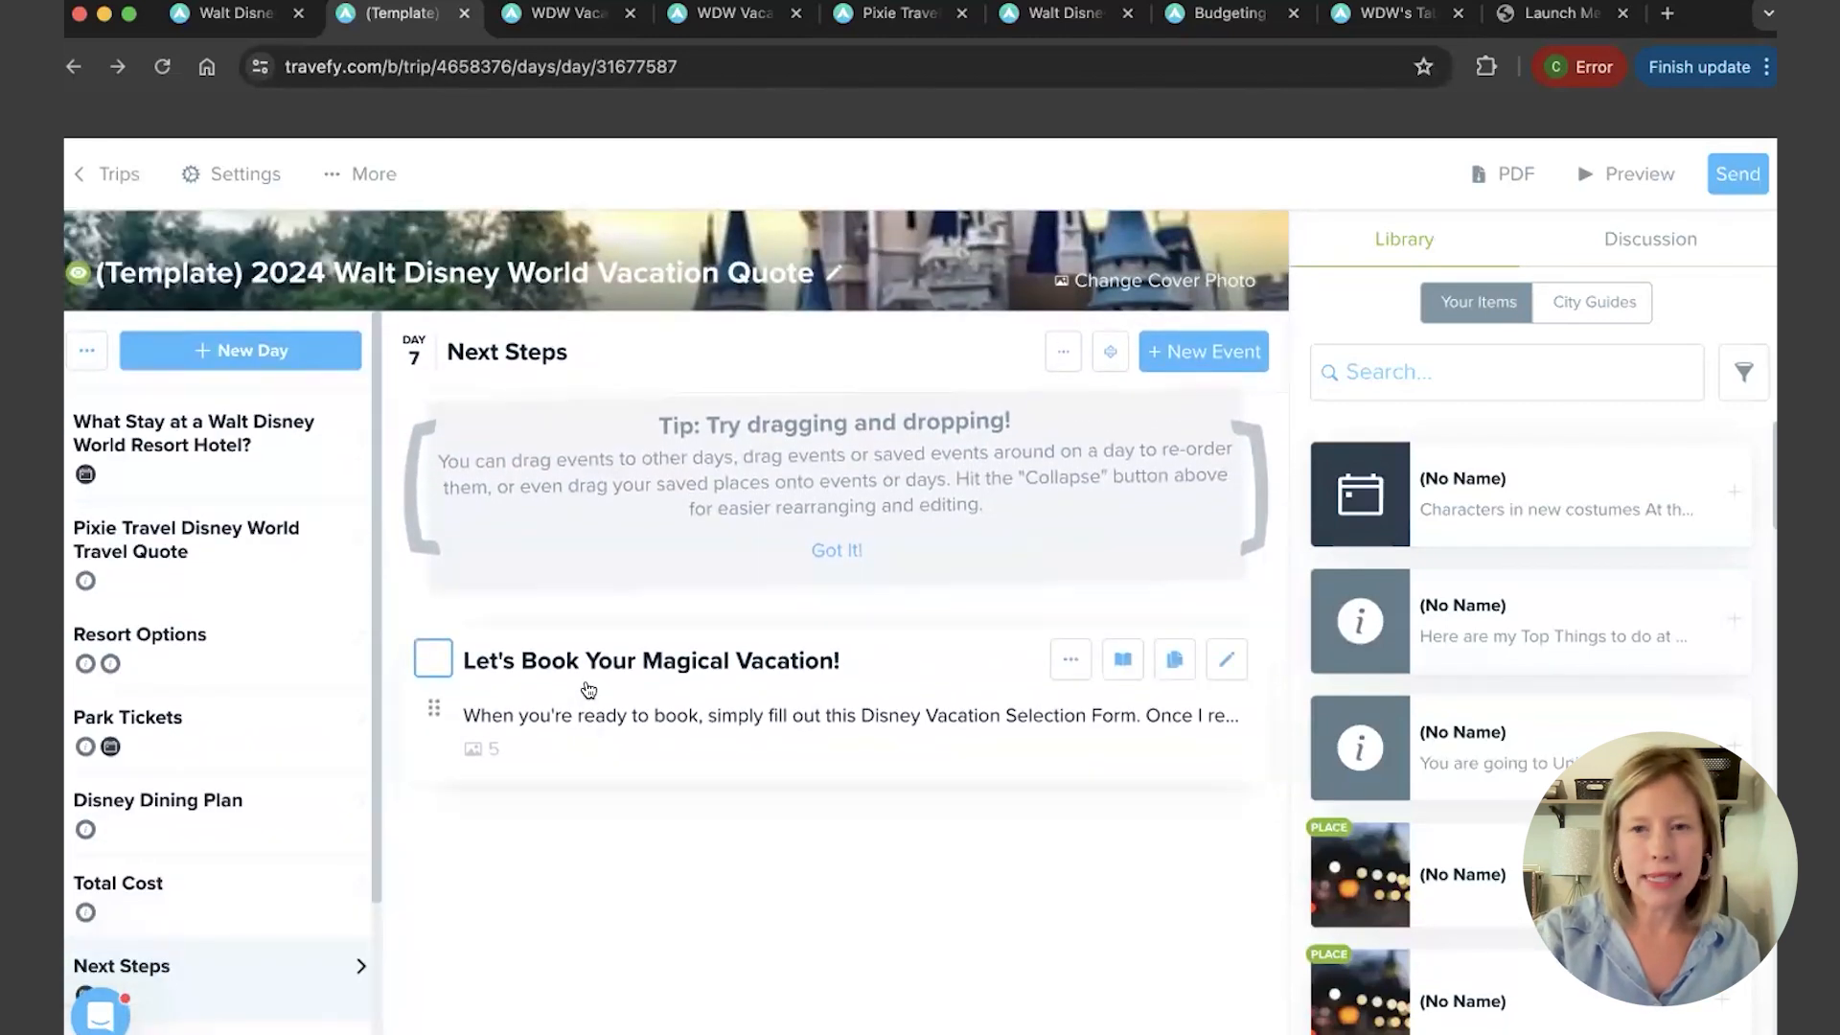
pyautogui.scroll(1, 588, 690)
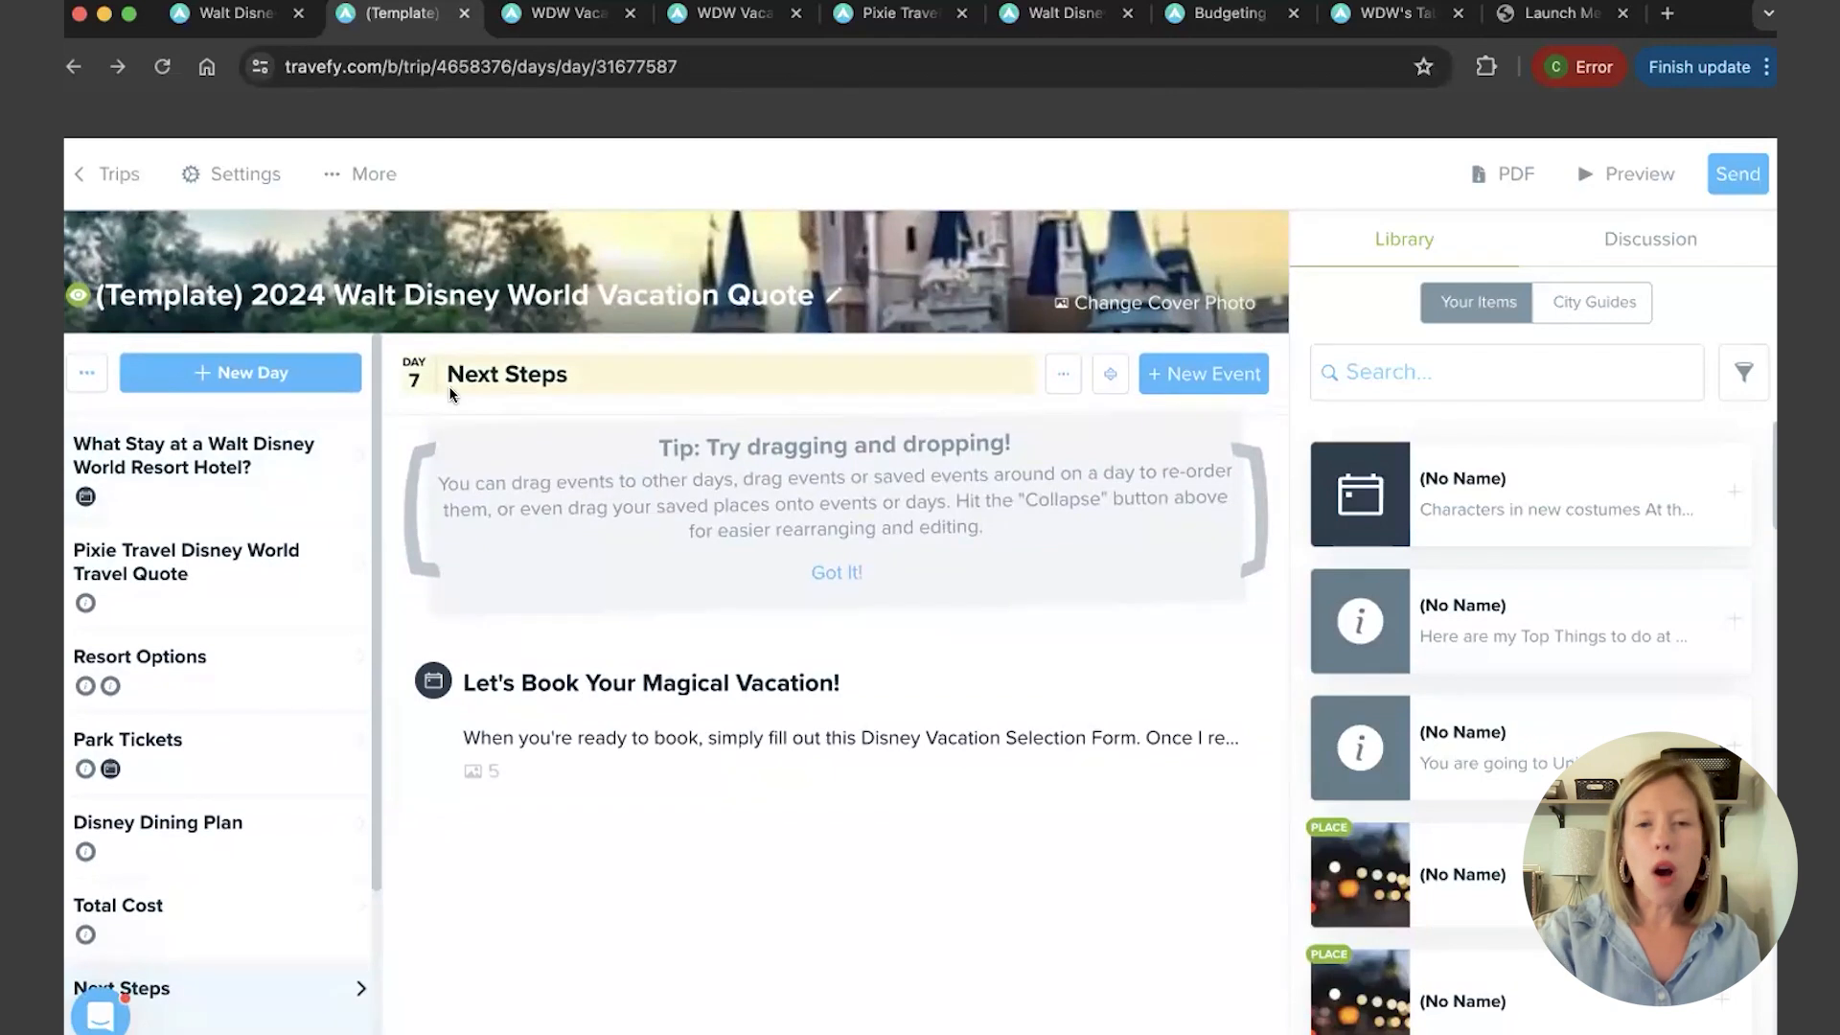
pyautogui.scroll(2, 448, 386)
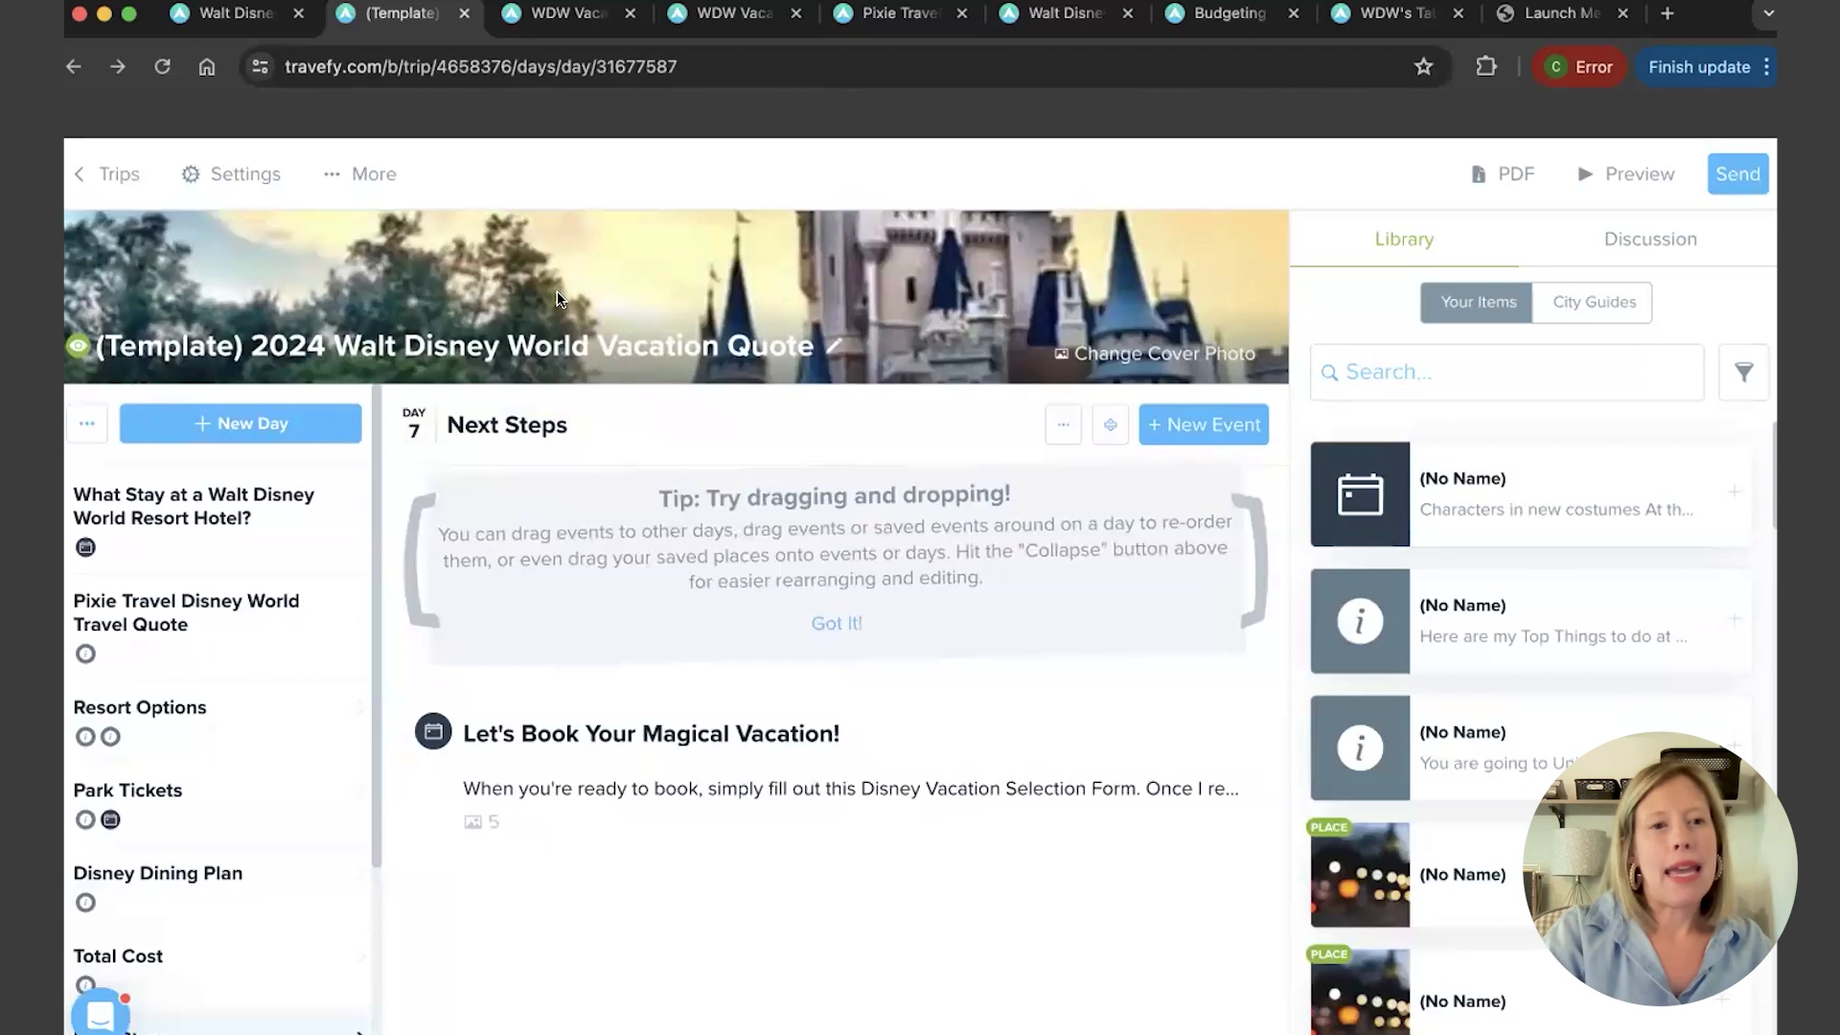
pyautogui.scroll(-3, 664, 285)
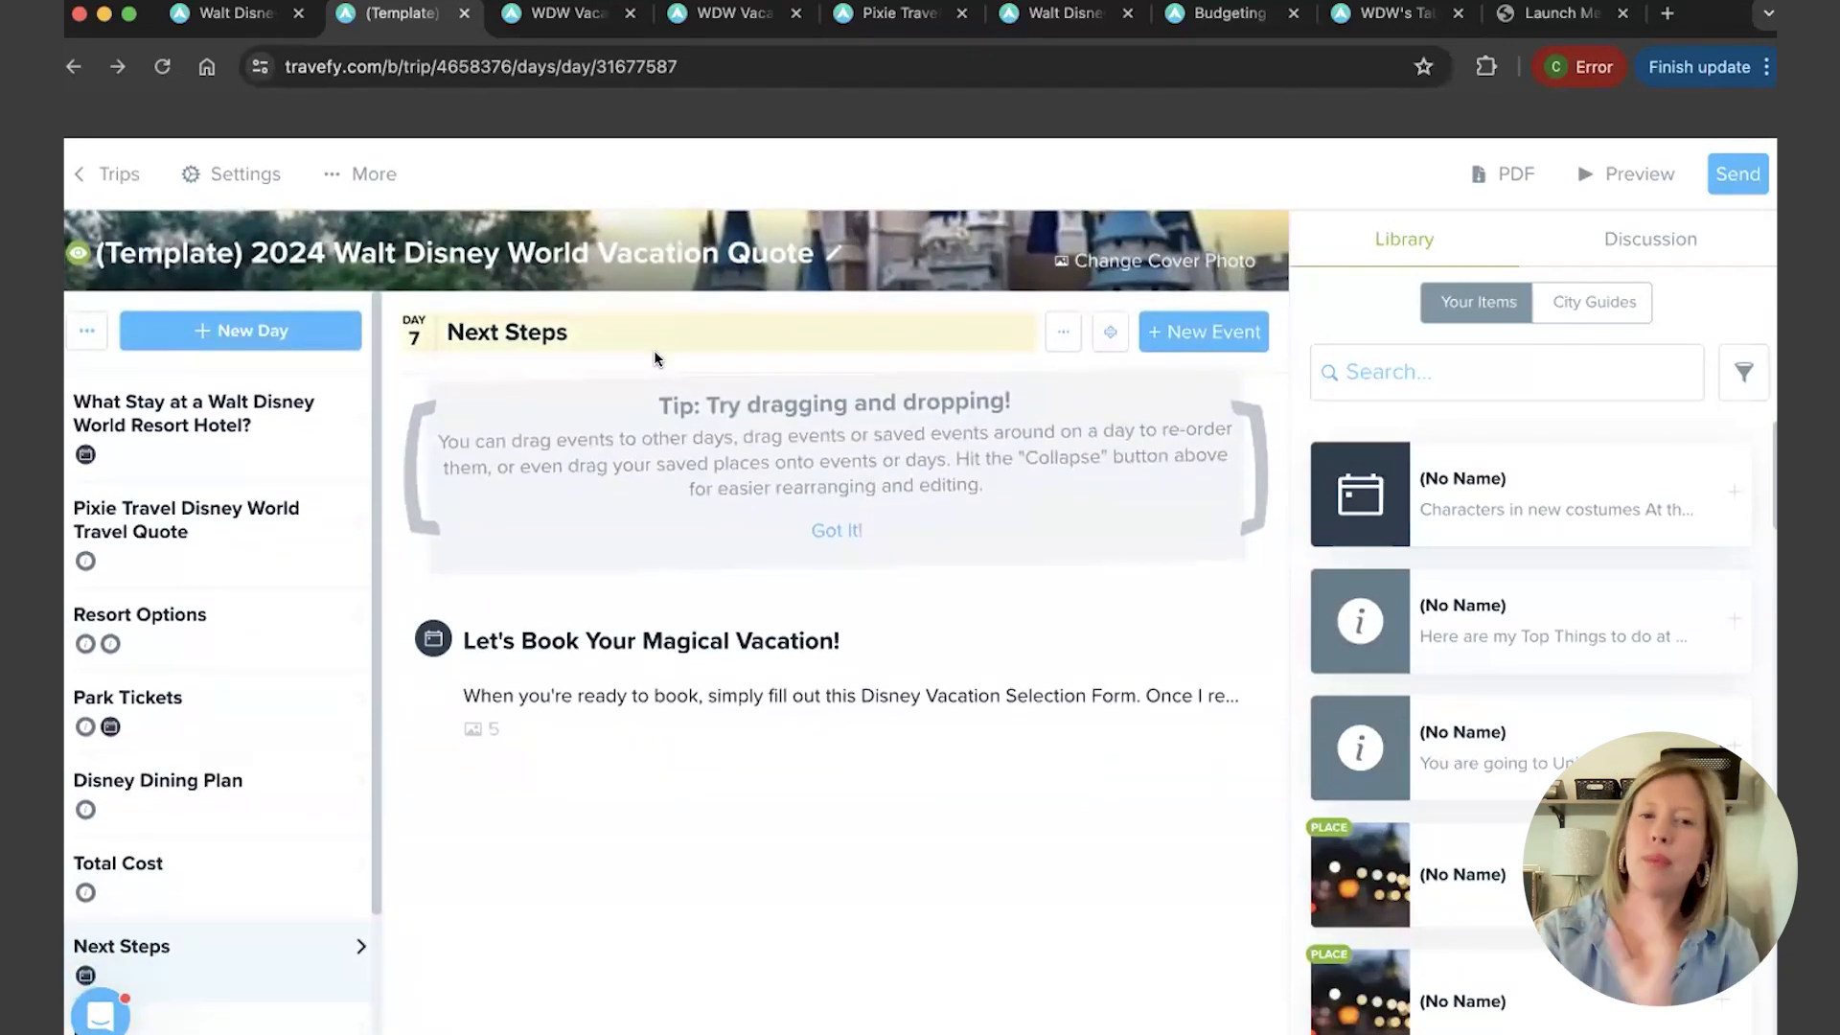
pyautogui.scroll(-4, 654, 353)
pyautogui.scroll(4, 655, 358)
# Open the FAQs entry on the FAQs day of the Walt Disney World quote template
pyautogui.scroll(-4, 655, 359)
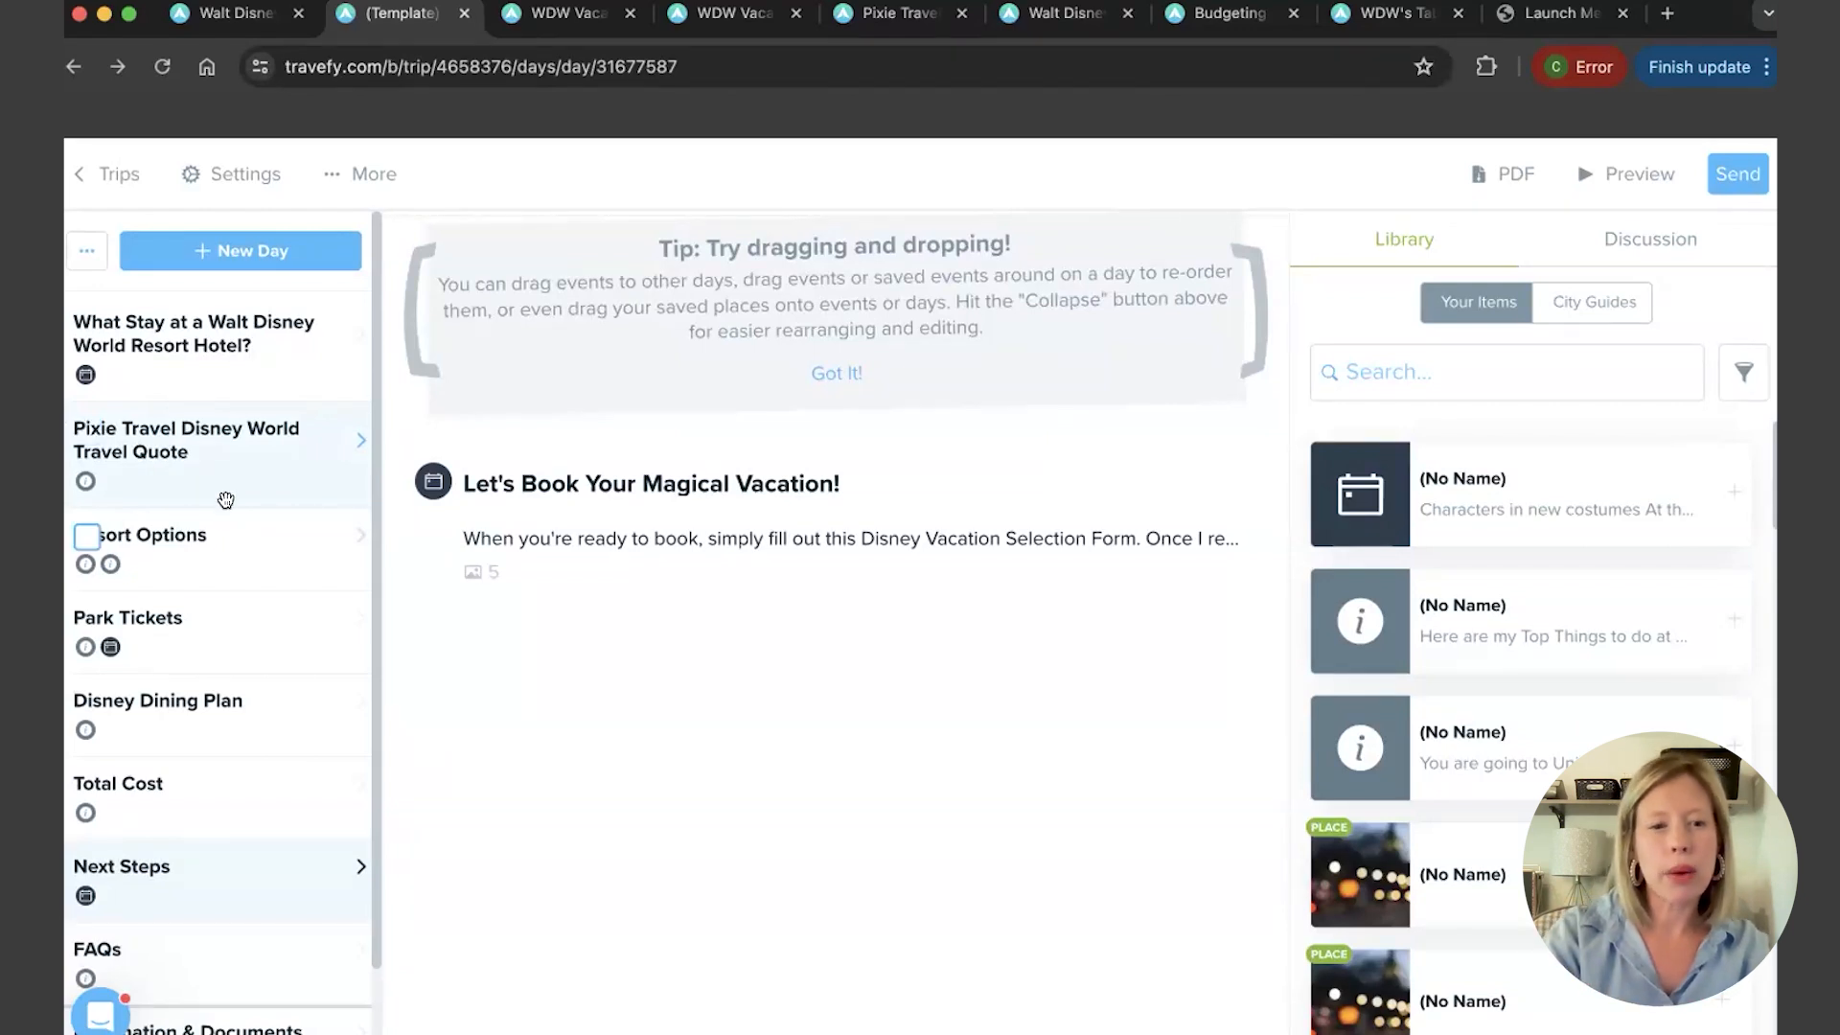
pyautogui.scroll(-2, 239, 518)
pyautogui.click(160, 847)
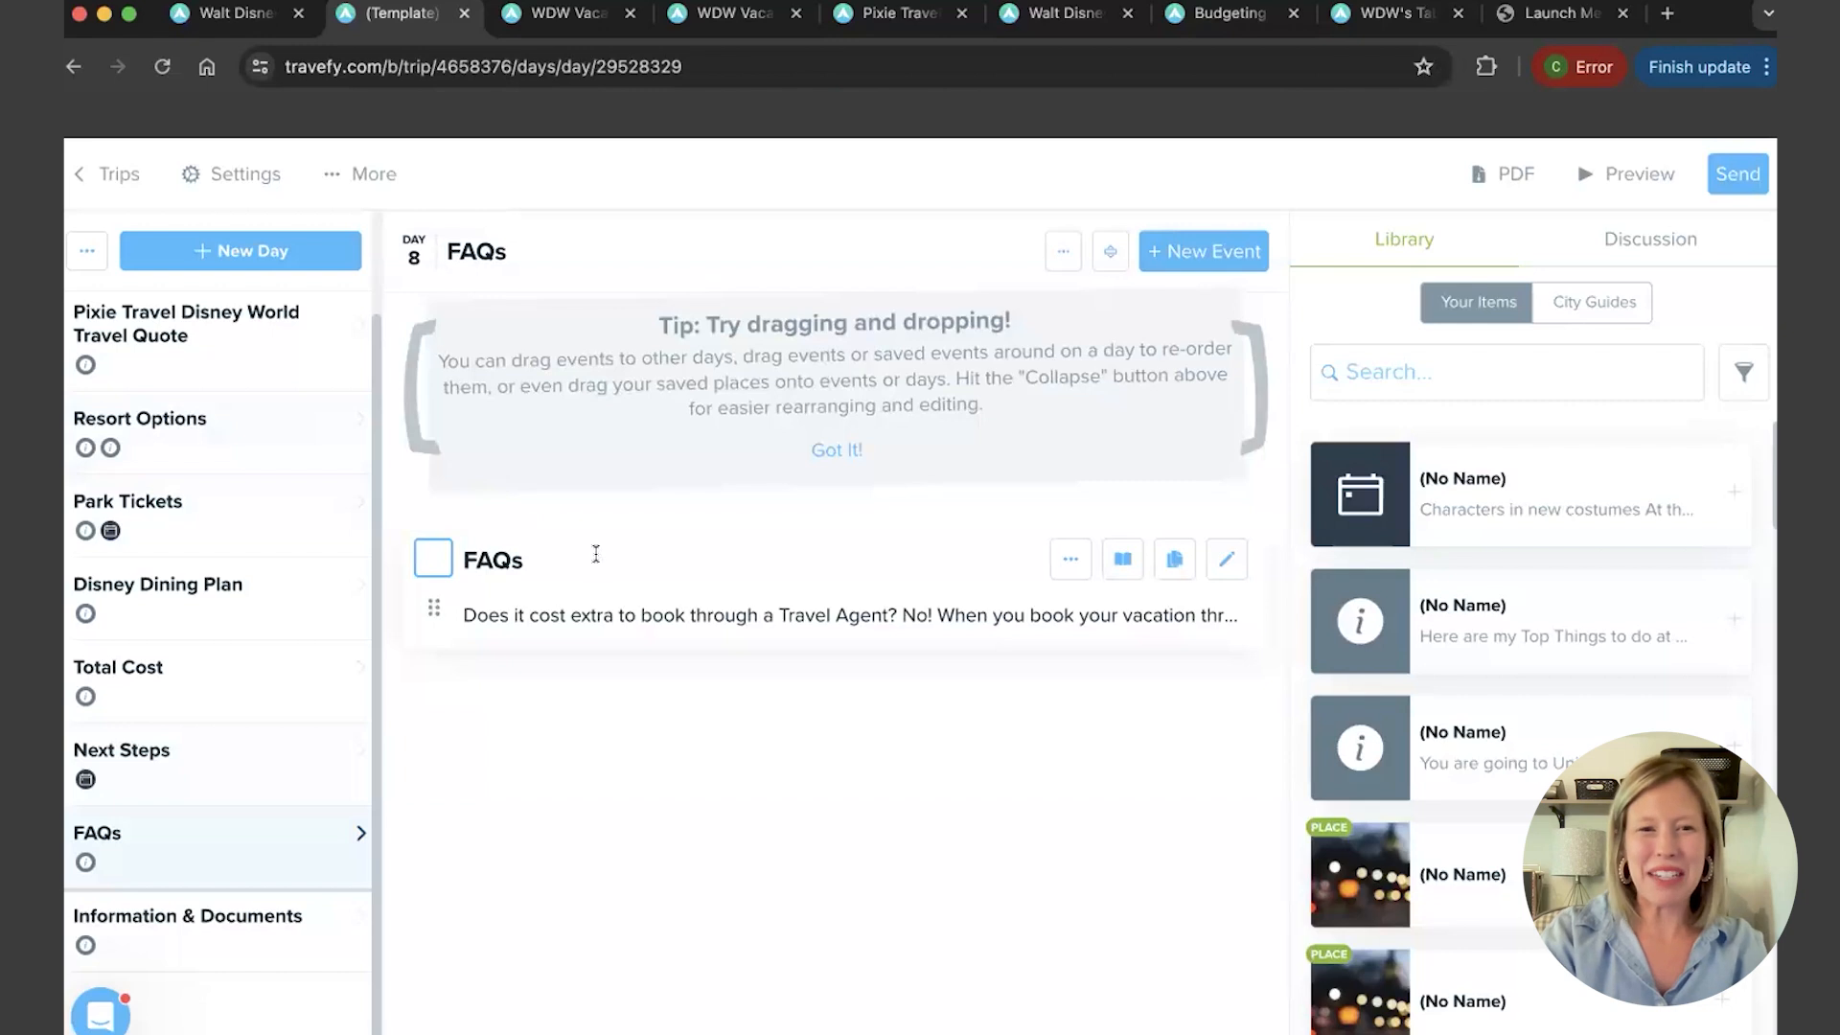
pyautogui.click(595, 548)
# Read through the FAQs notes from the agent services list to the social media question, and close the entry
pyautogui.scroll(-10, 595, 553)
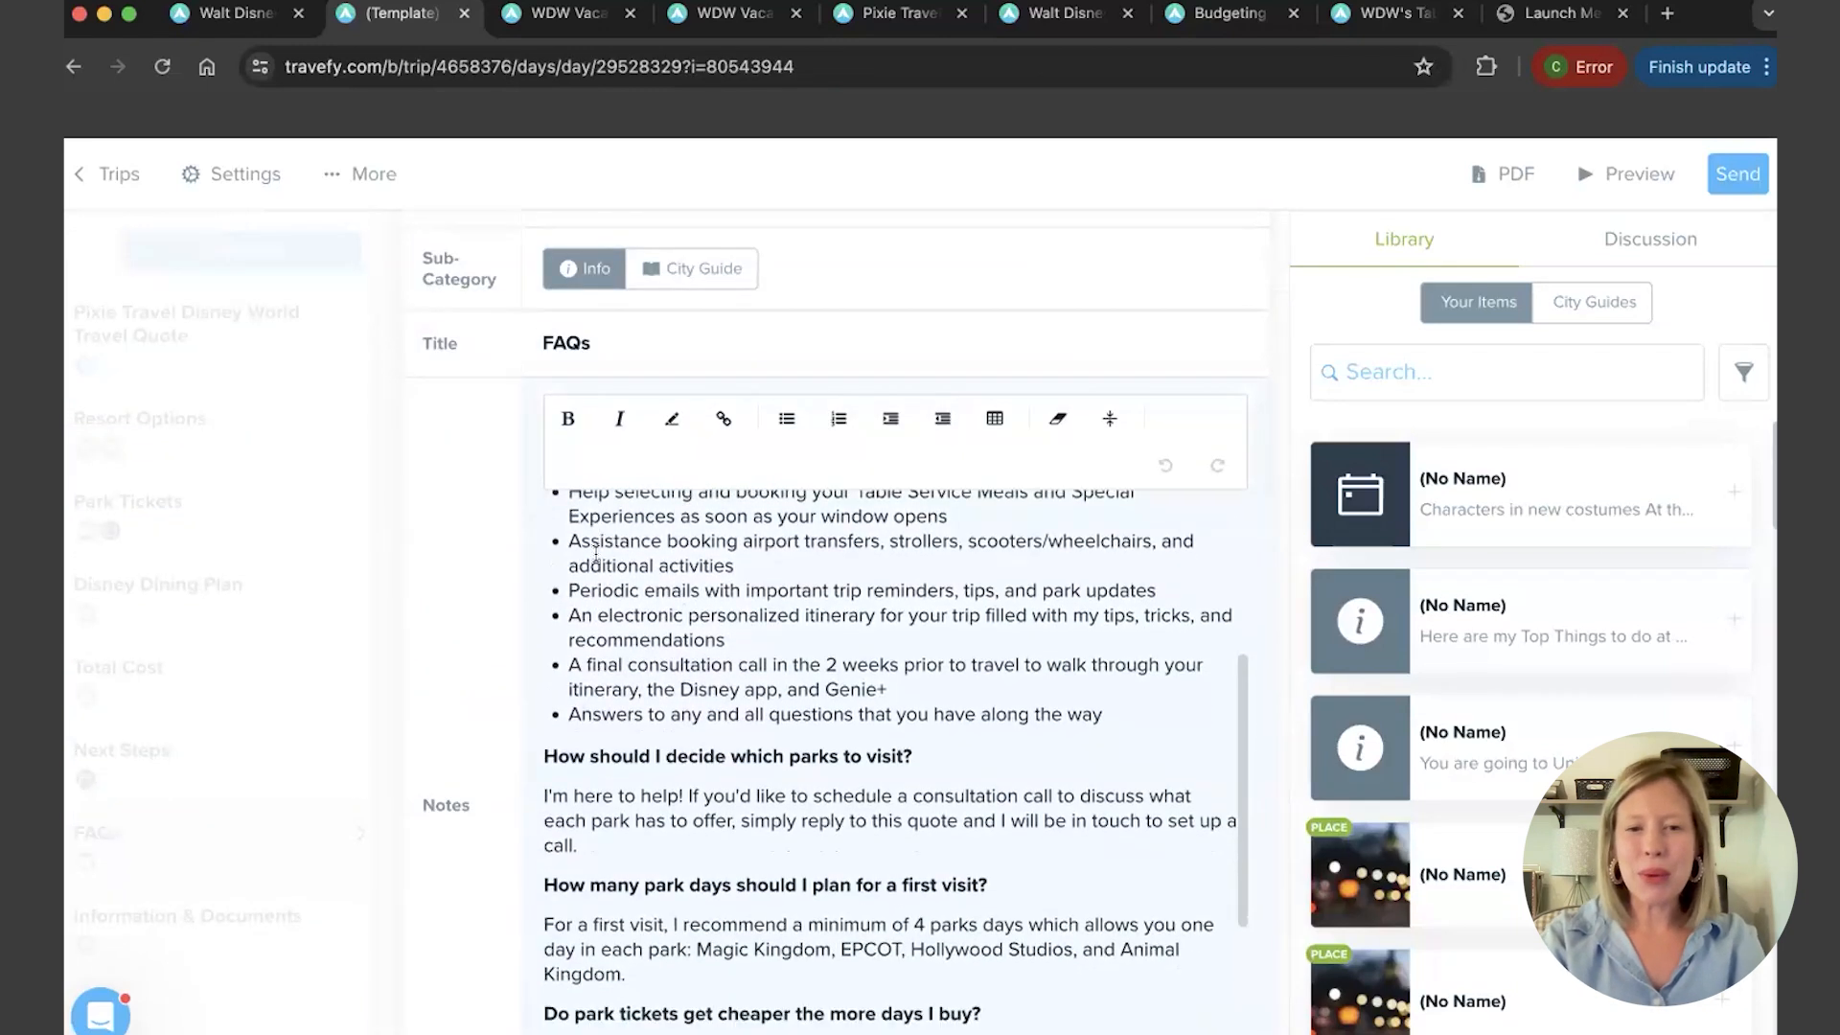
pyautogui.scroll(-6, 596, 552)
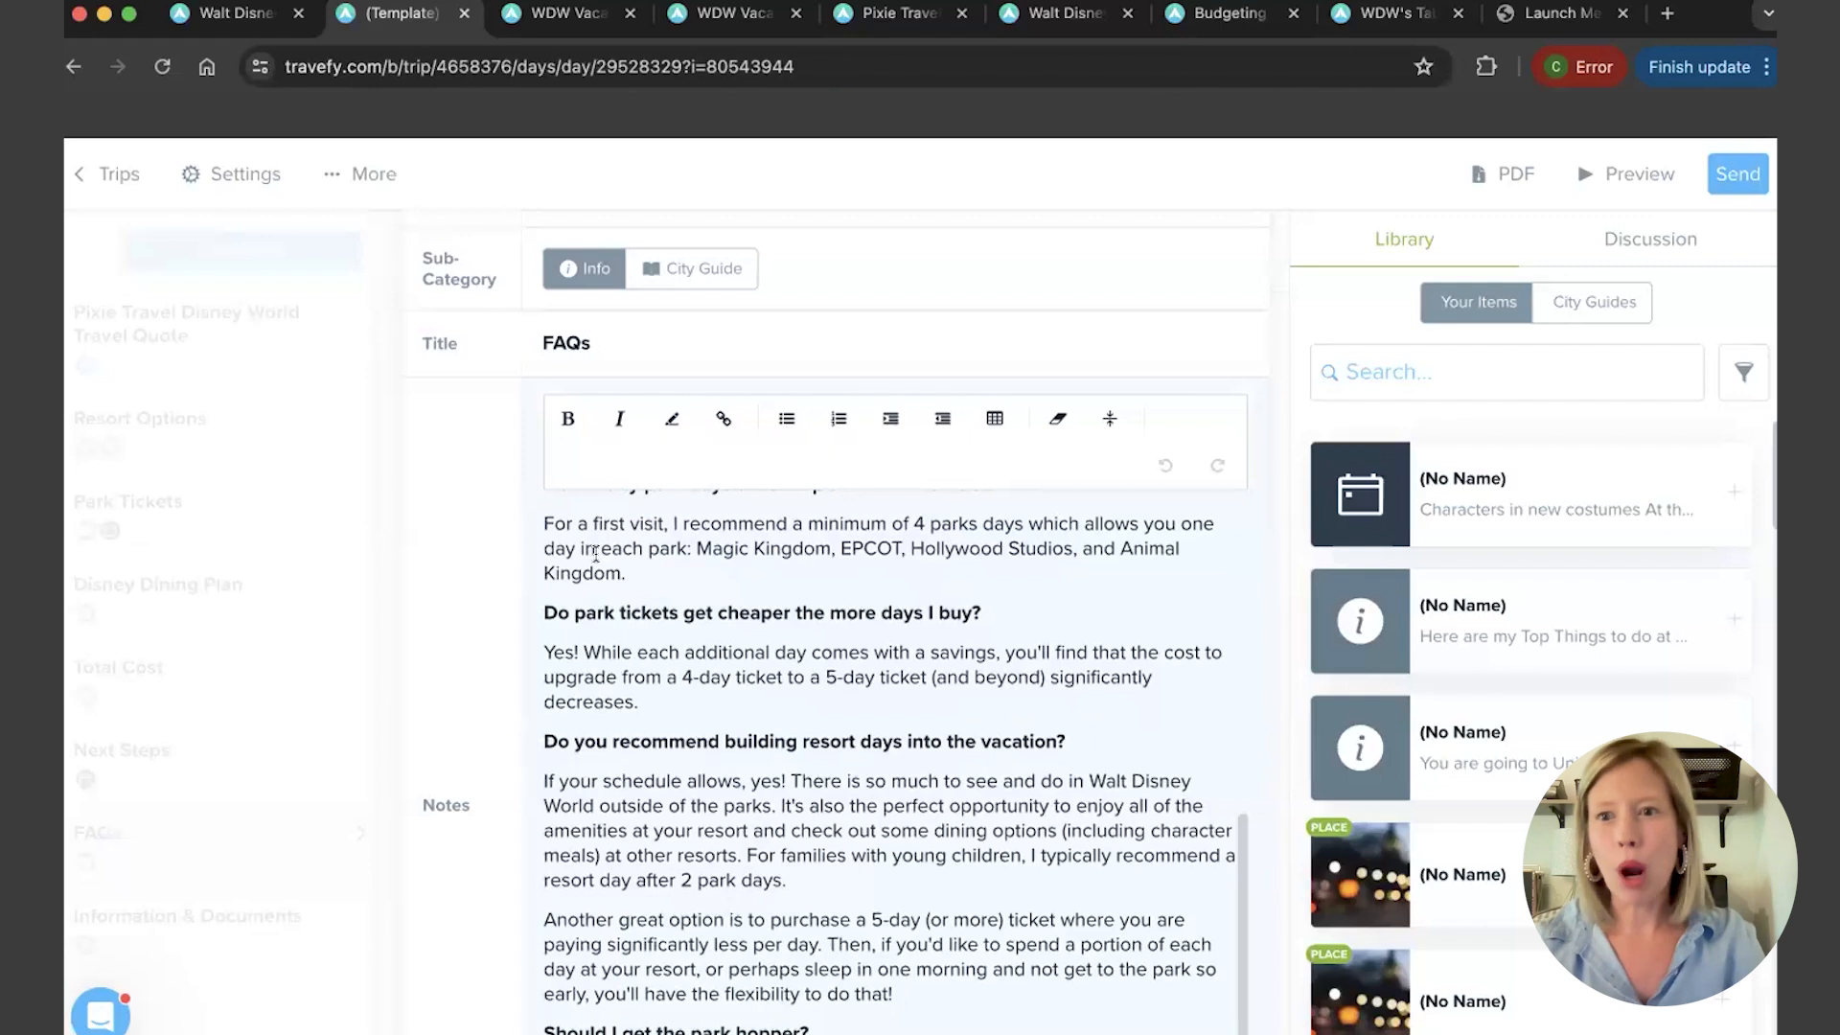
pyautogui.scroll(2, 595, 553)
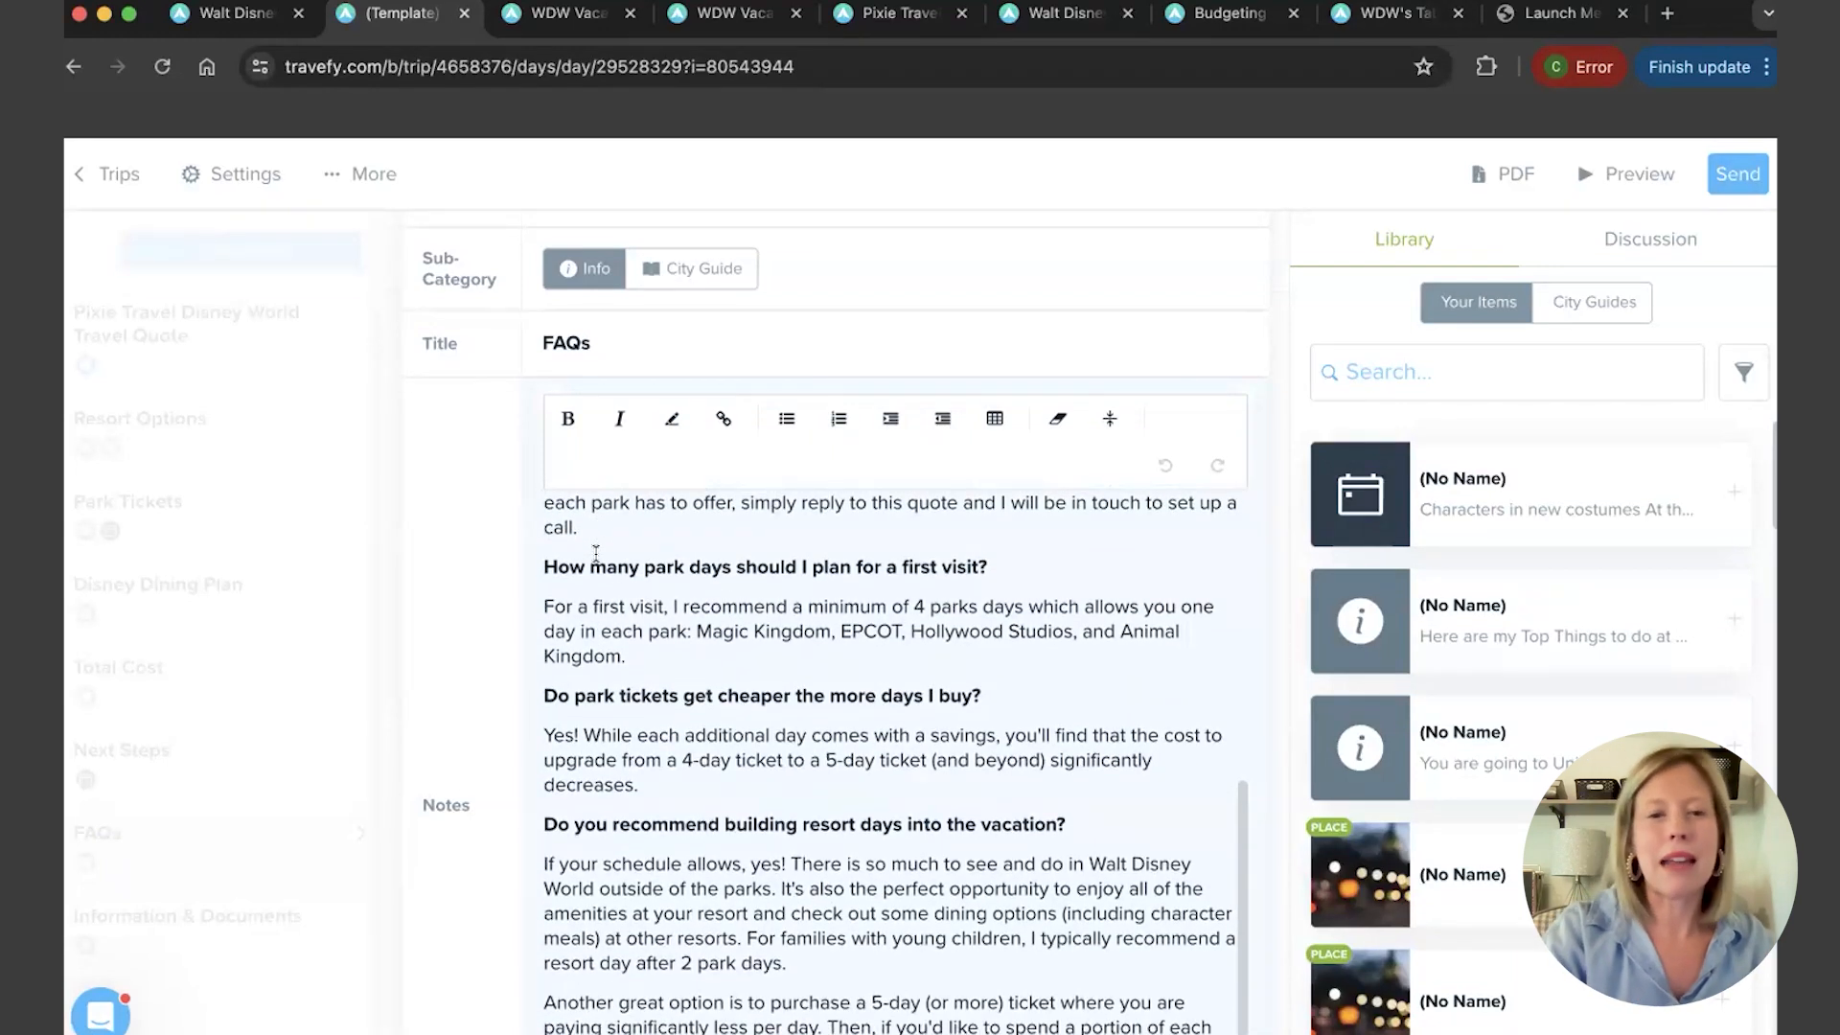
pyautogui.scroll(-5, 595, 552)
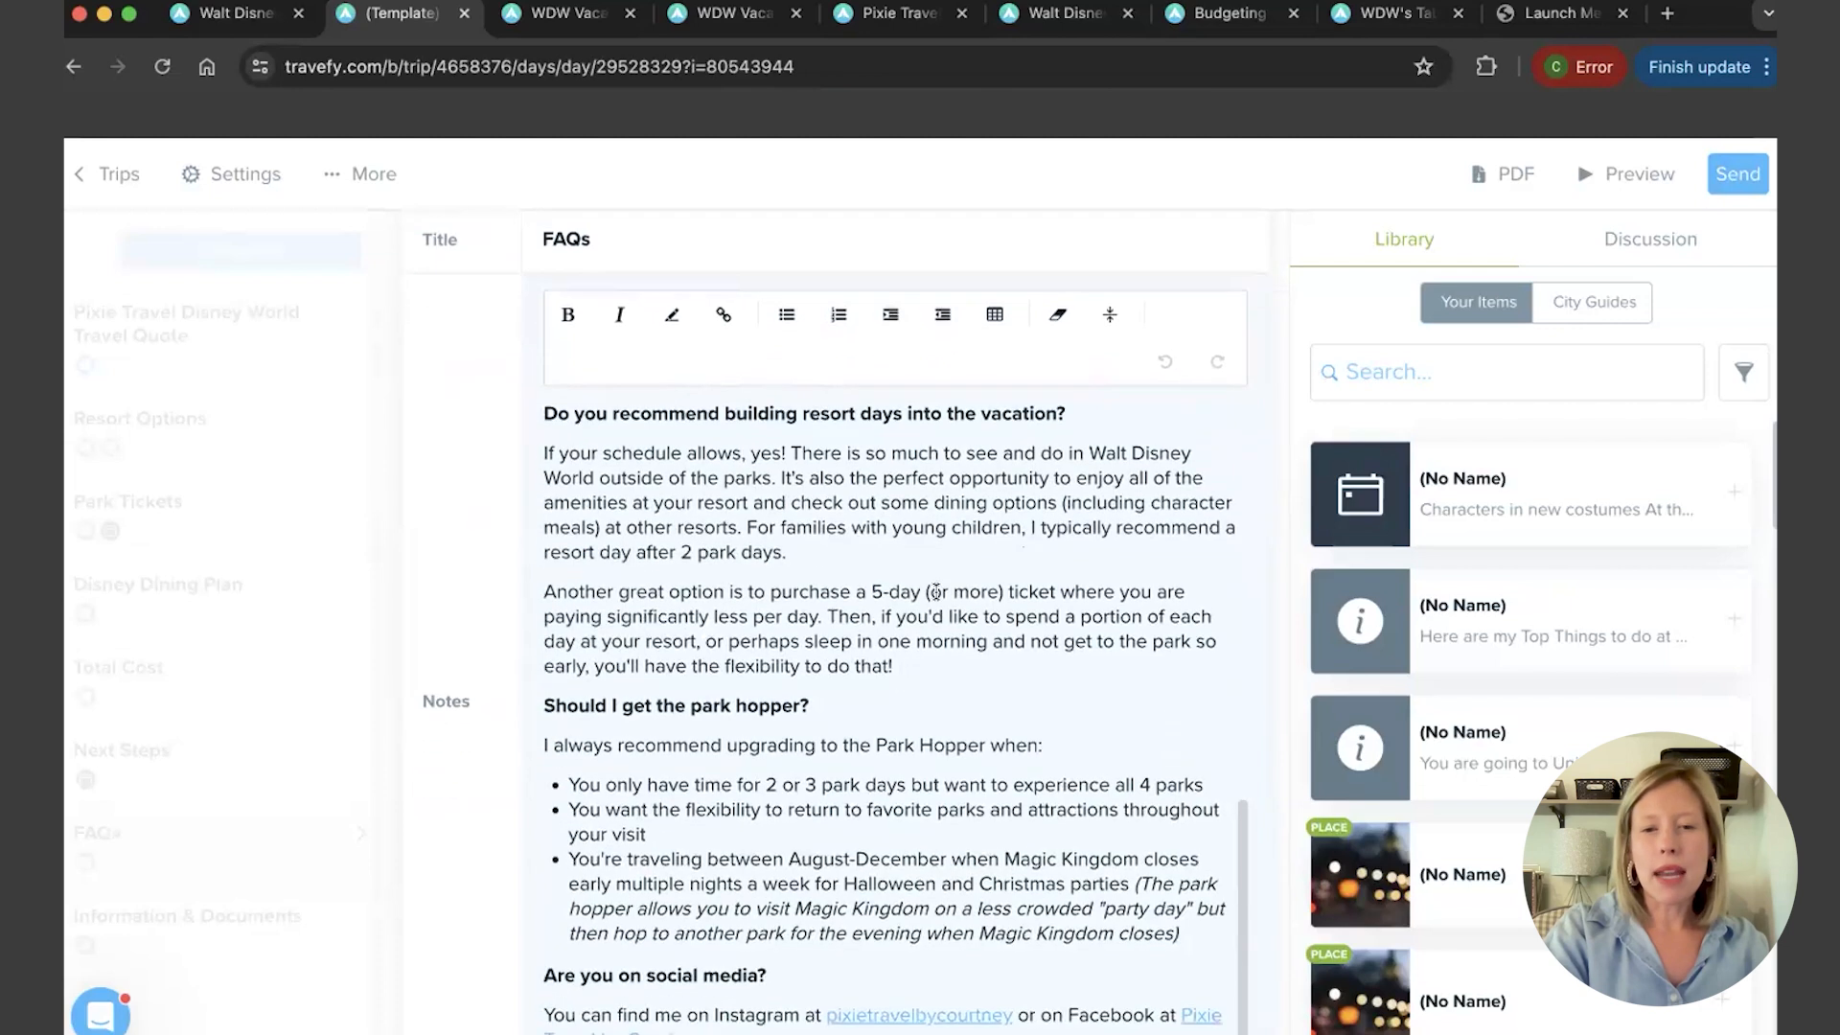
pyautogui.scroll(1, 936, 591)
pyautogui.scroll(-1, 937, 591)
pyautogui.scroll(4, 937, 591)
pyautogui.scroll(-4, 937, 591)
pyautogui.scroll(4, 936, 592)
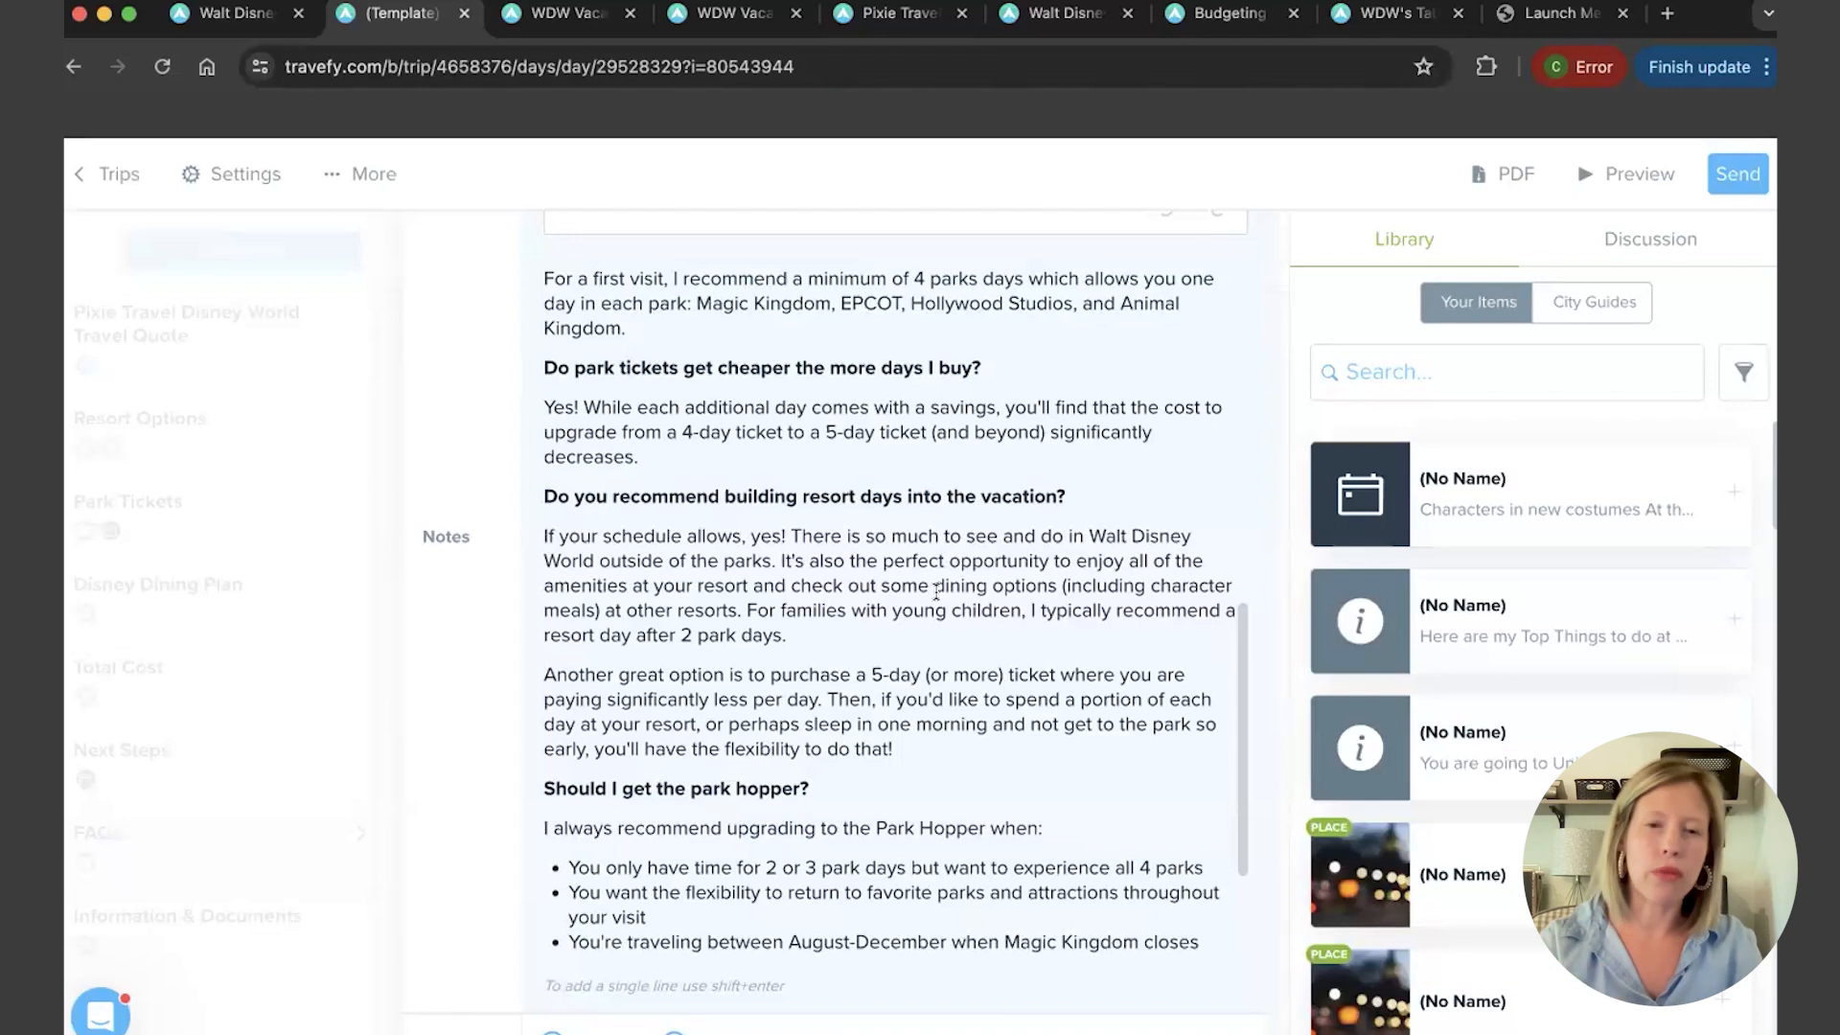
pyautogui.scroll(-3, 936, 592)
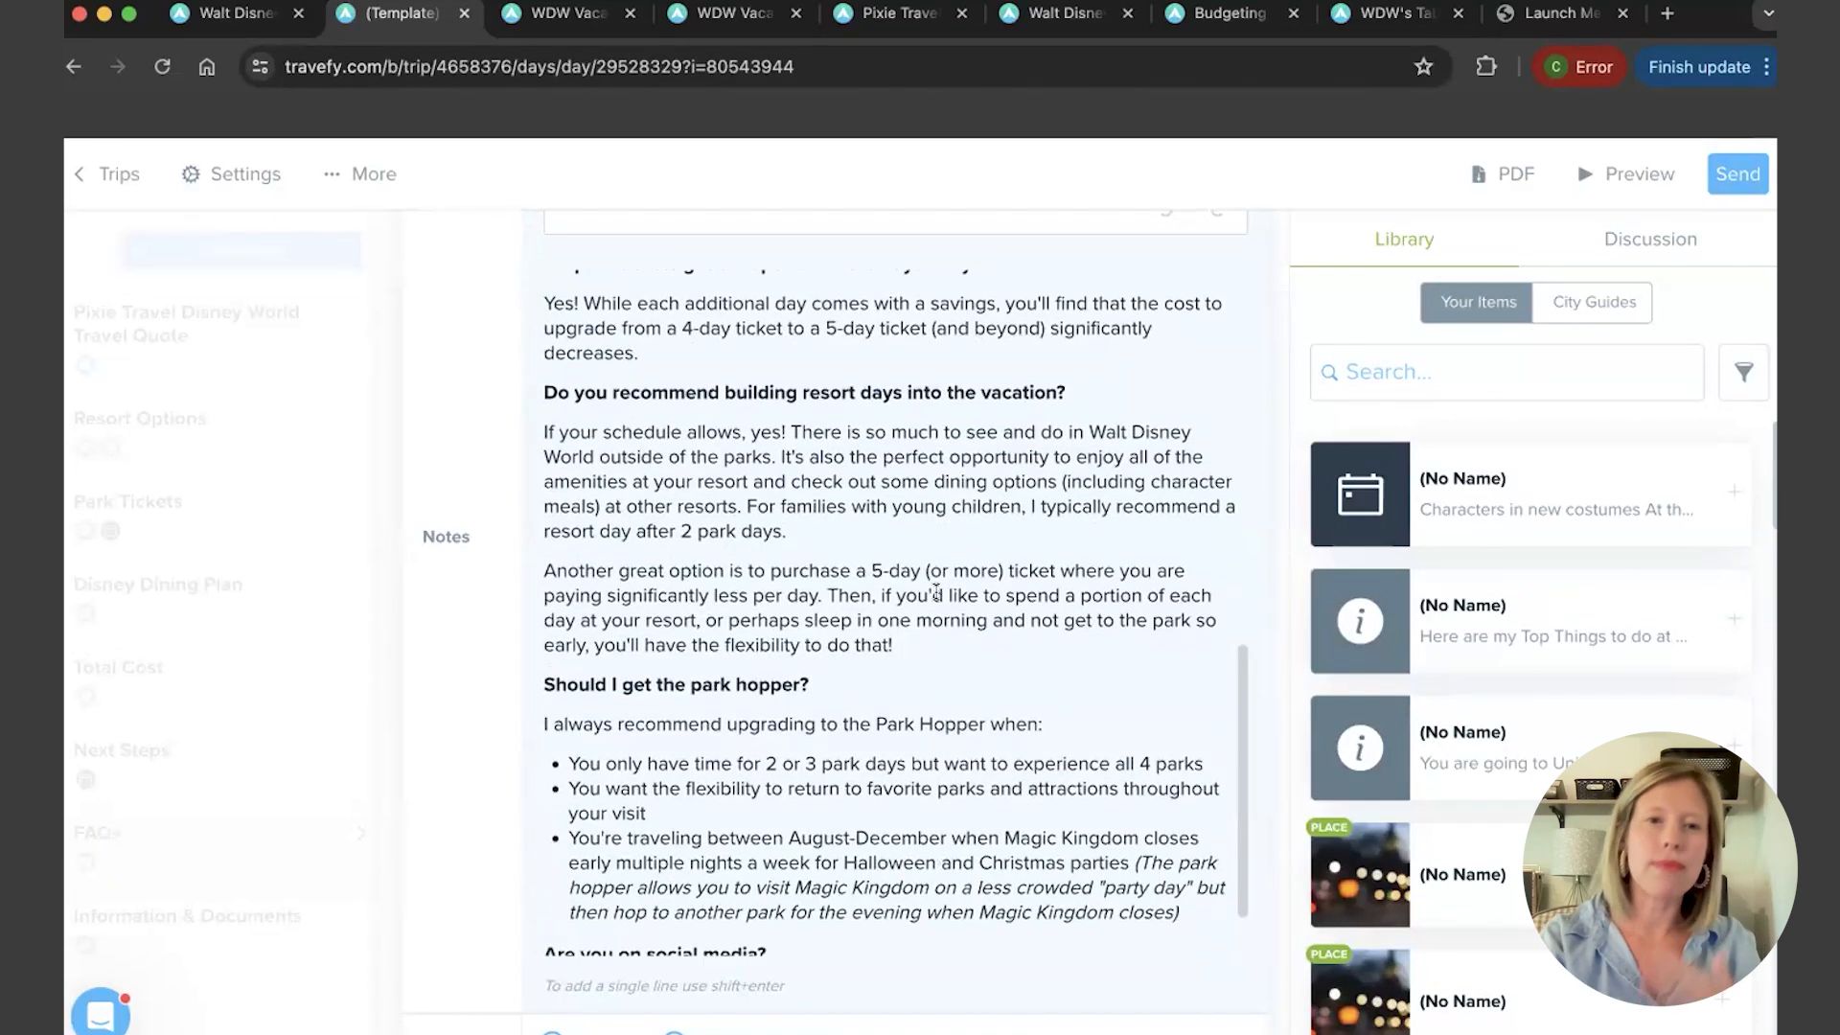
pyautogui.scroll(-2, 936, 591)
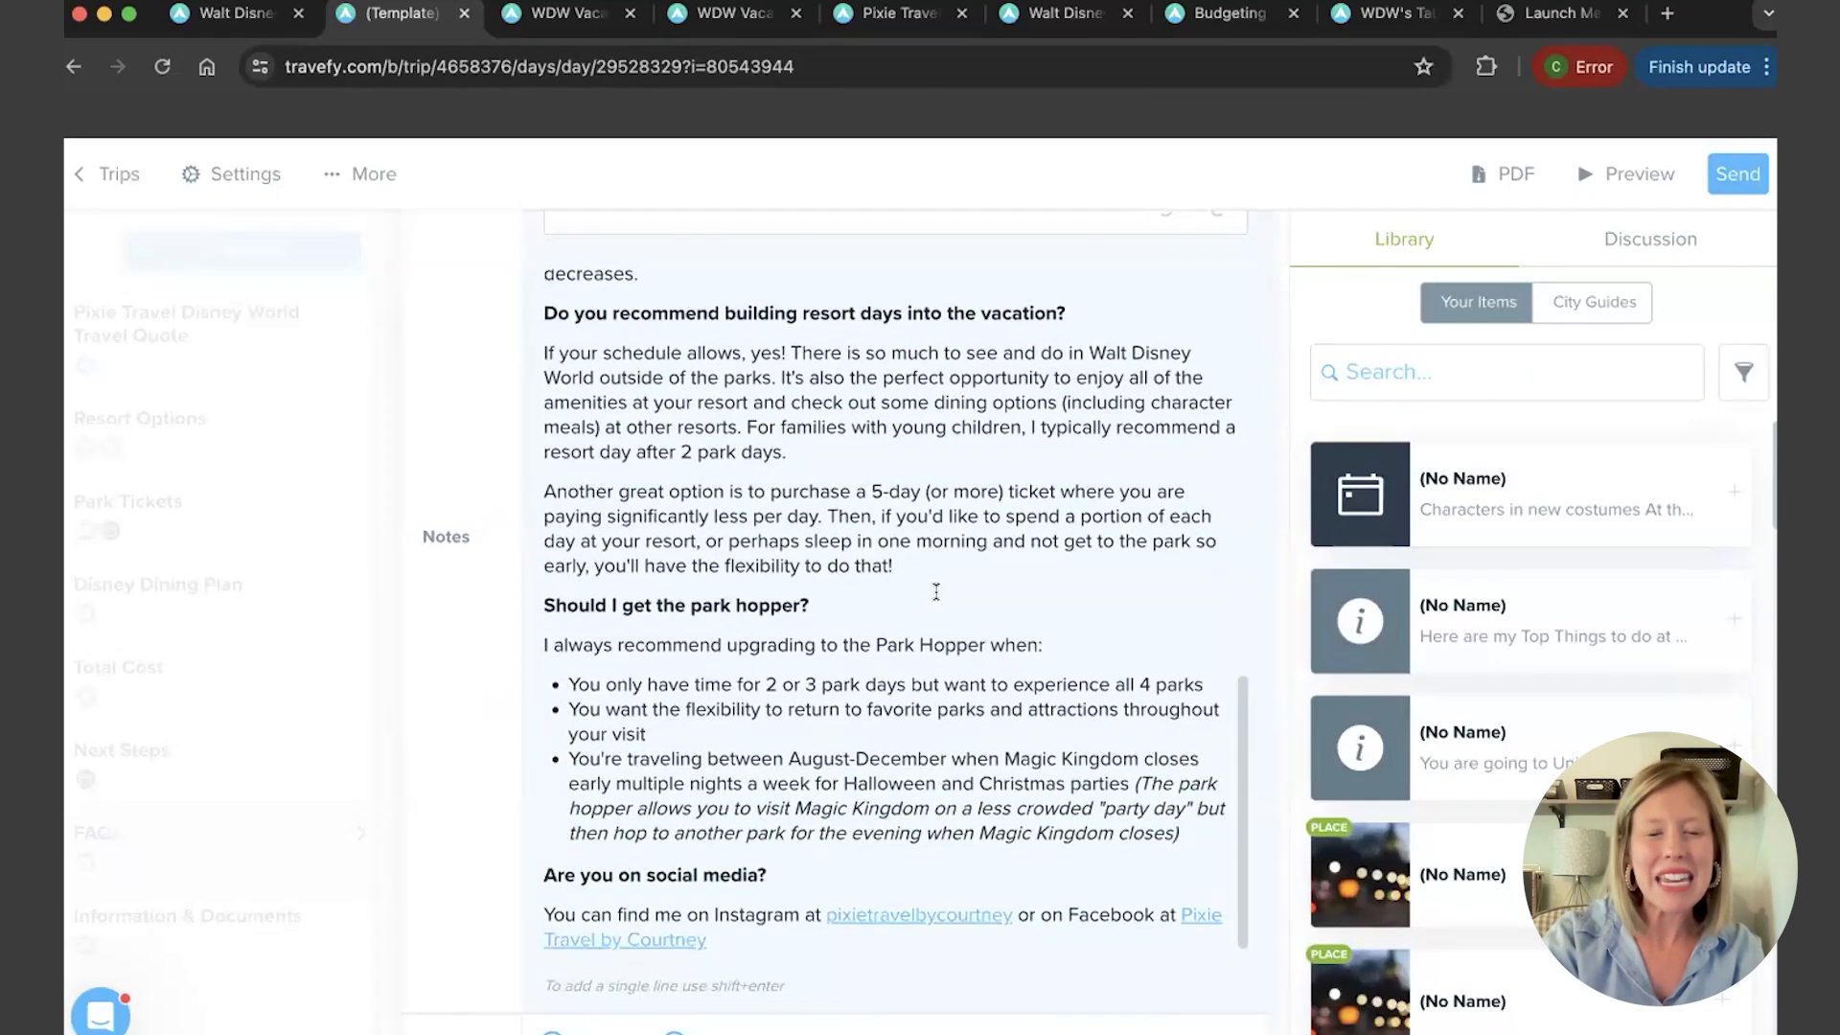
pyautogui.scroll(3, 937, 591)
pyautogui.scroll(-2, 936, 591)
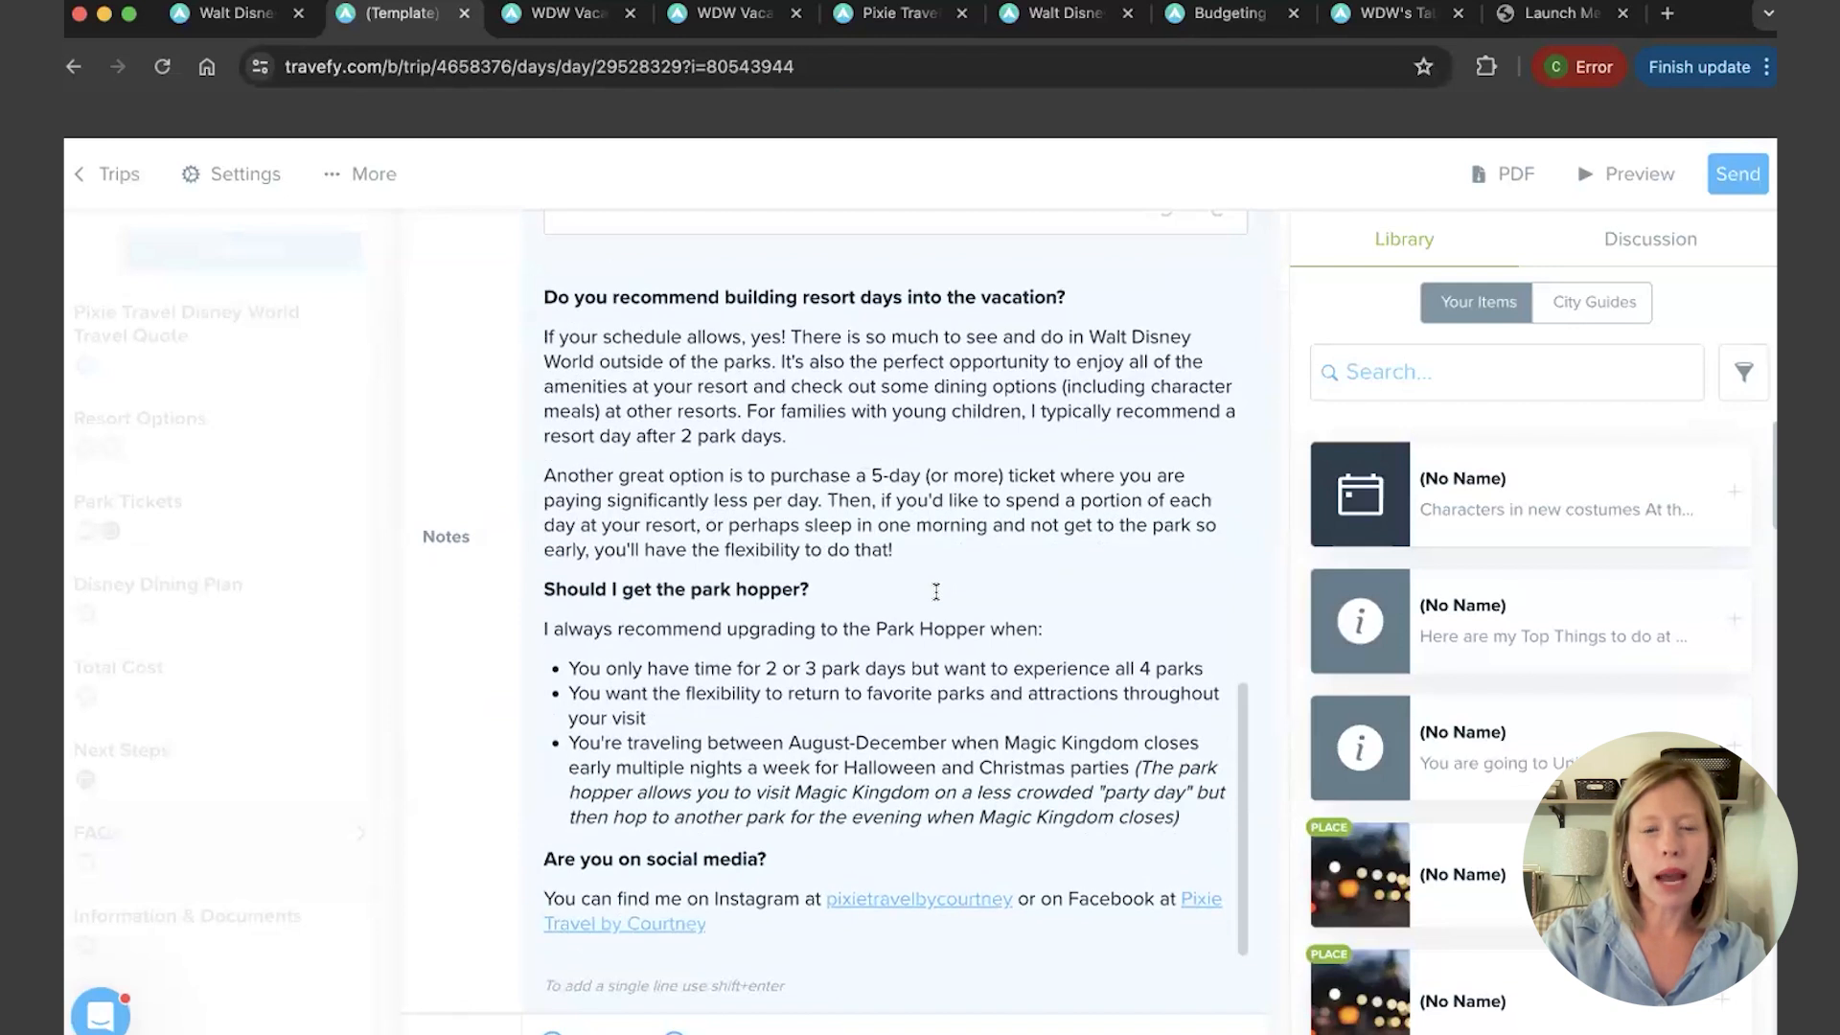
pyautogui.scroll(5, 944, 604)
pyautogui.scroll(-8, 1081, 799)
pyautogui.scroll(-4, 1081, 798)
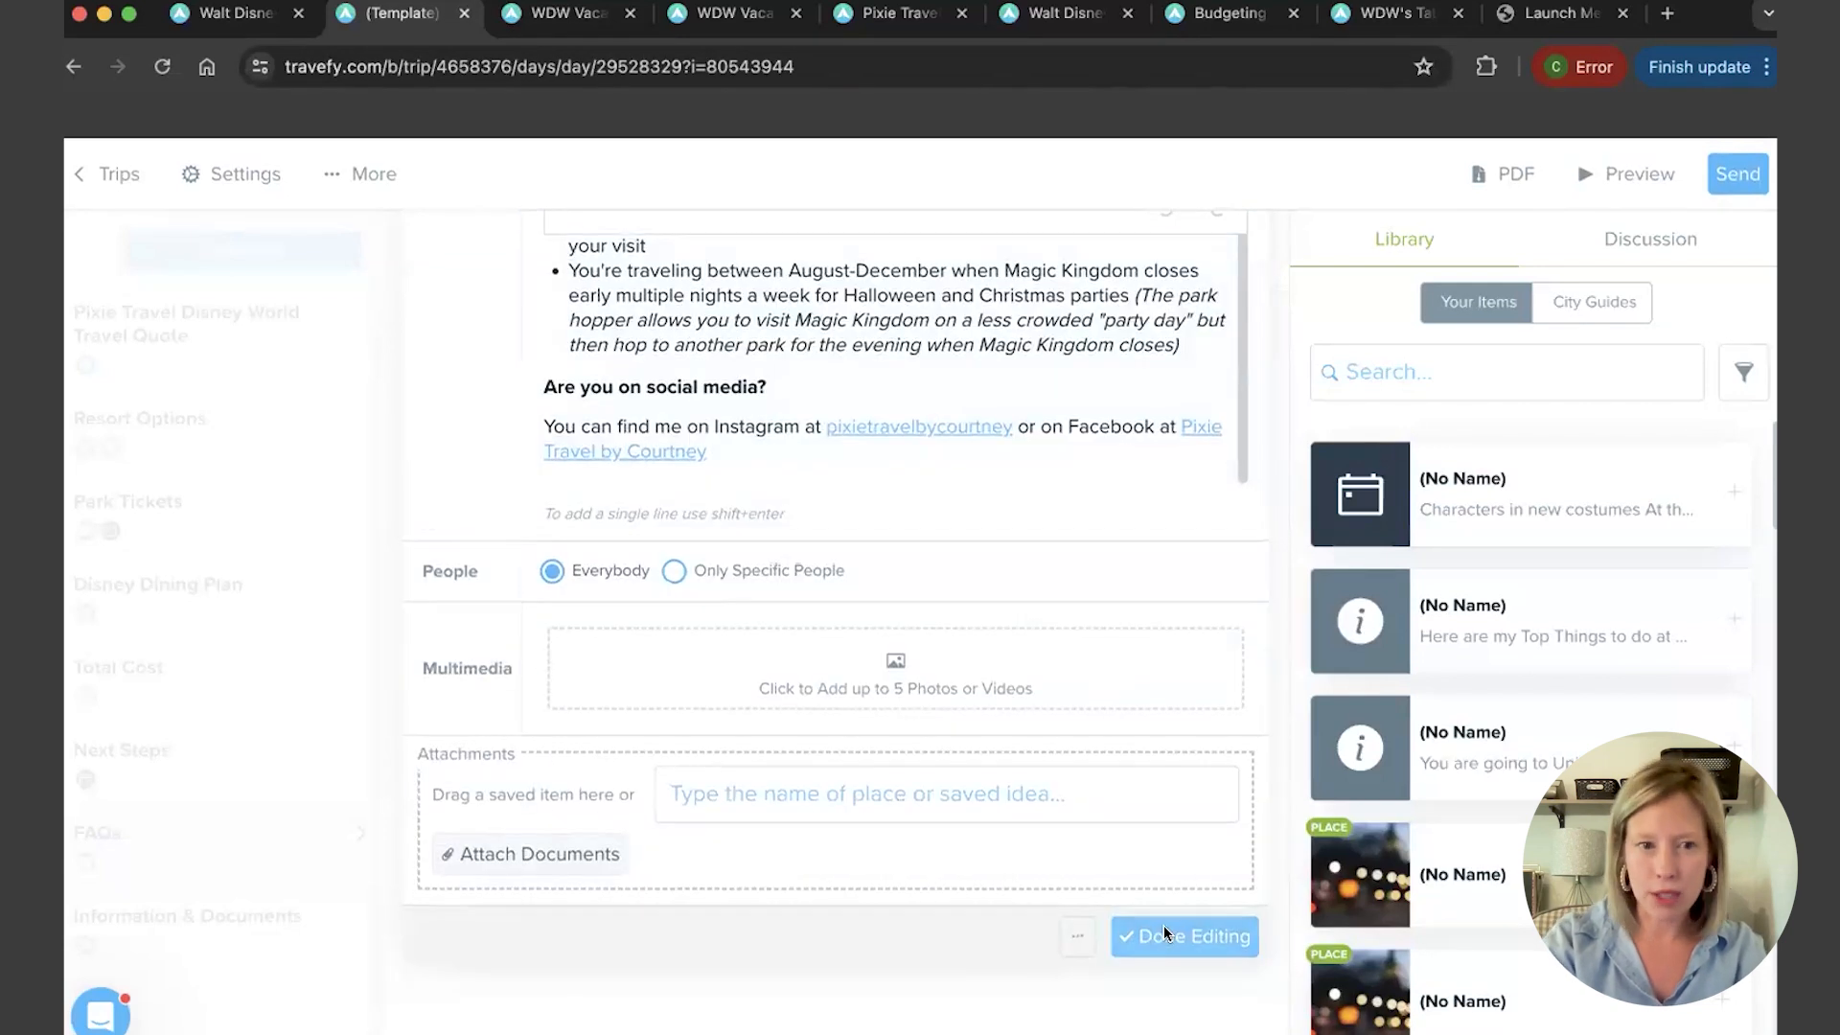
pyautogui.click(1163, 923)
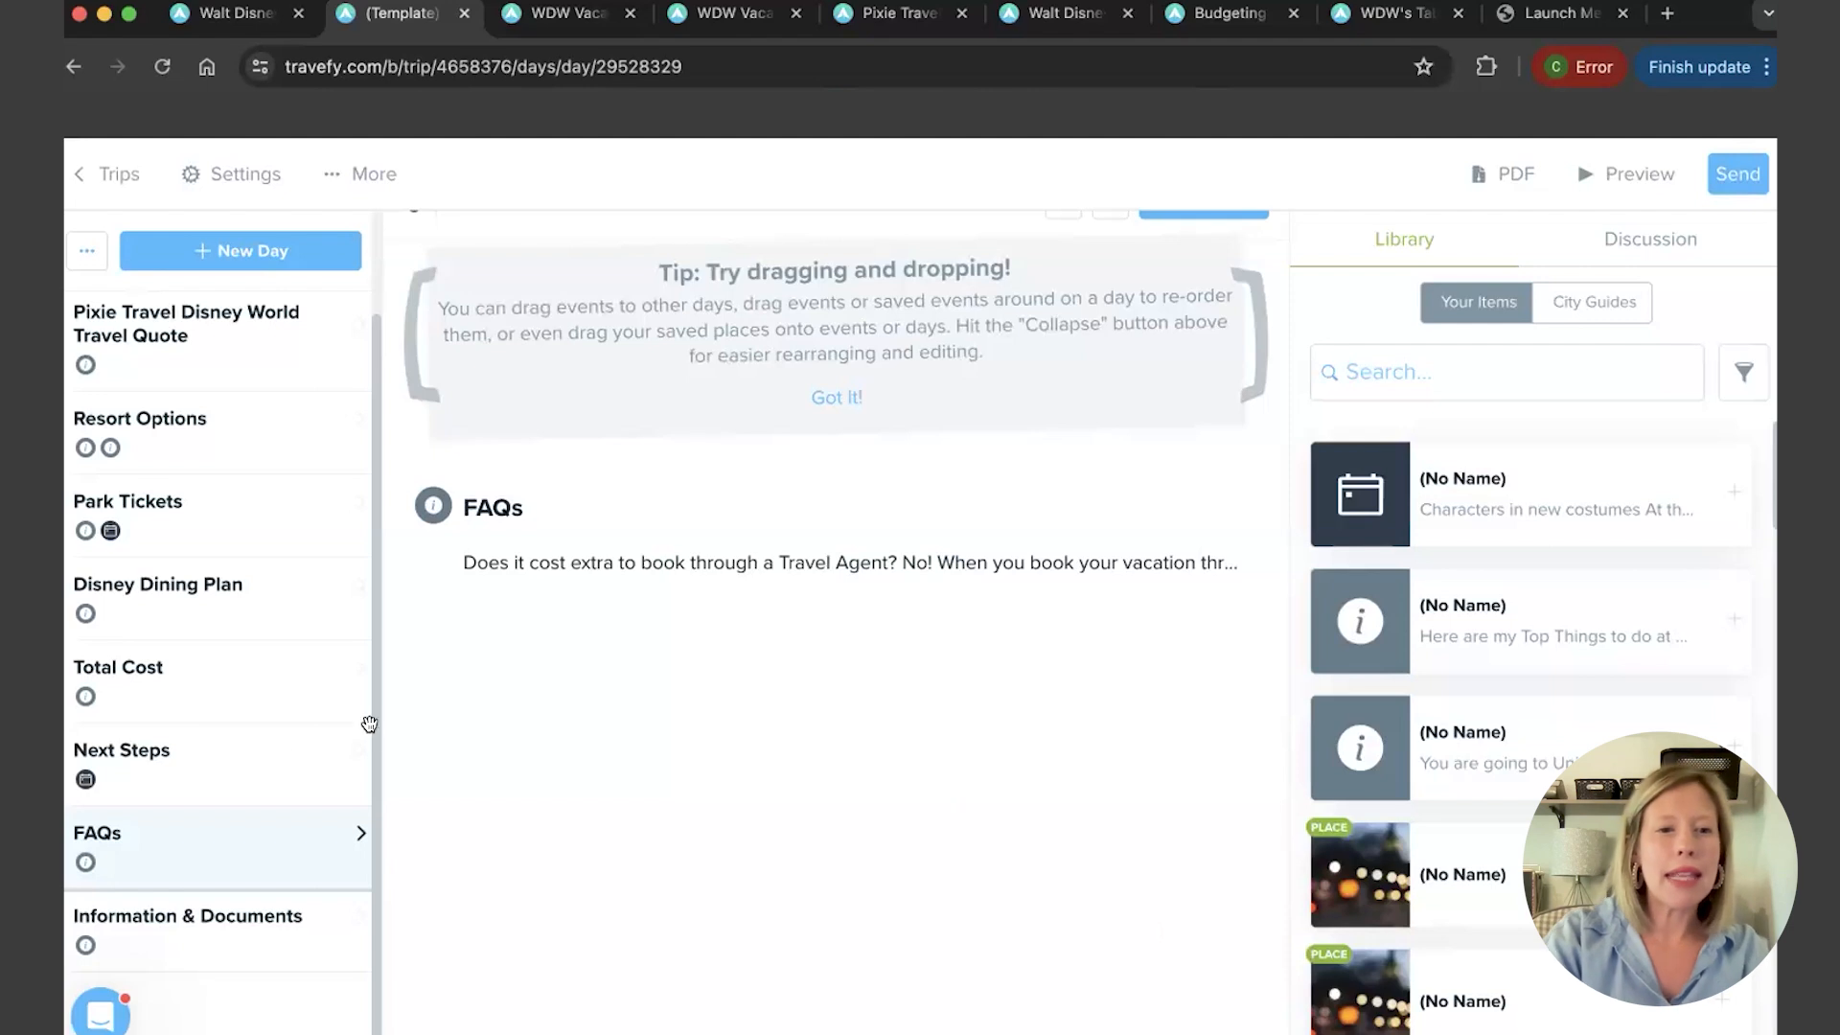
# Open the "Let's Book Your Magical Vacation!" entry on the Next Steps day
pyautogui.click(217, 757)
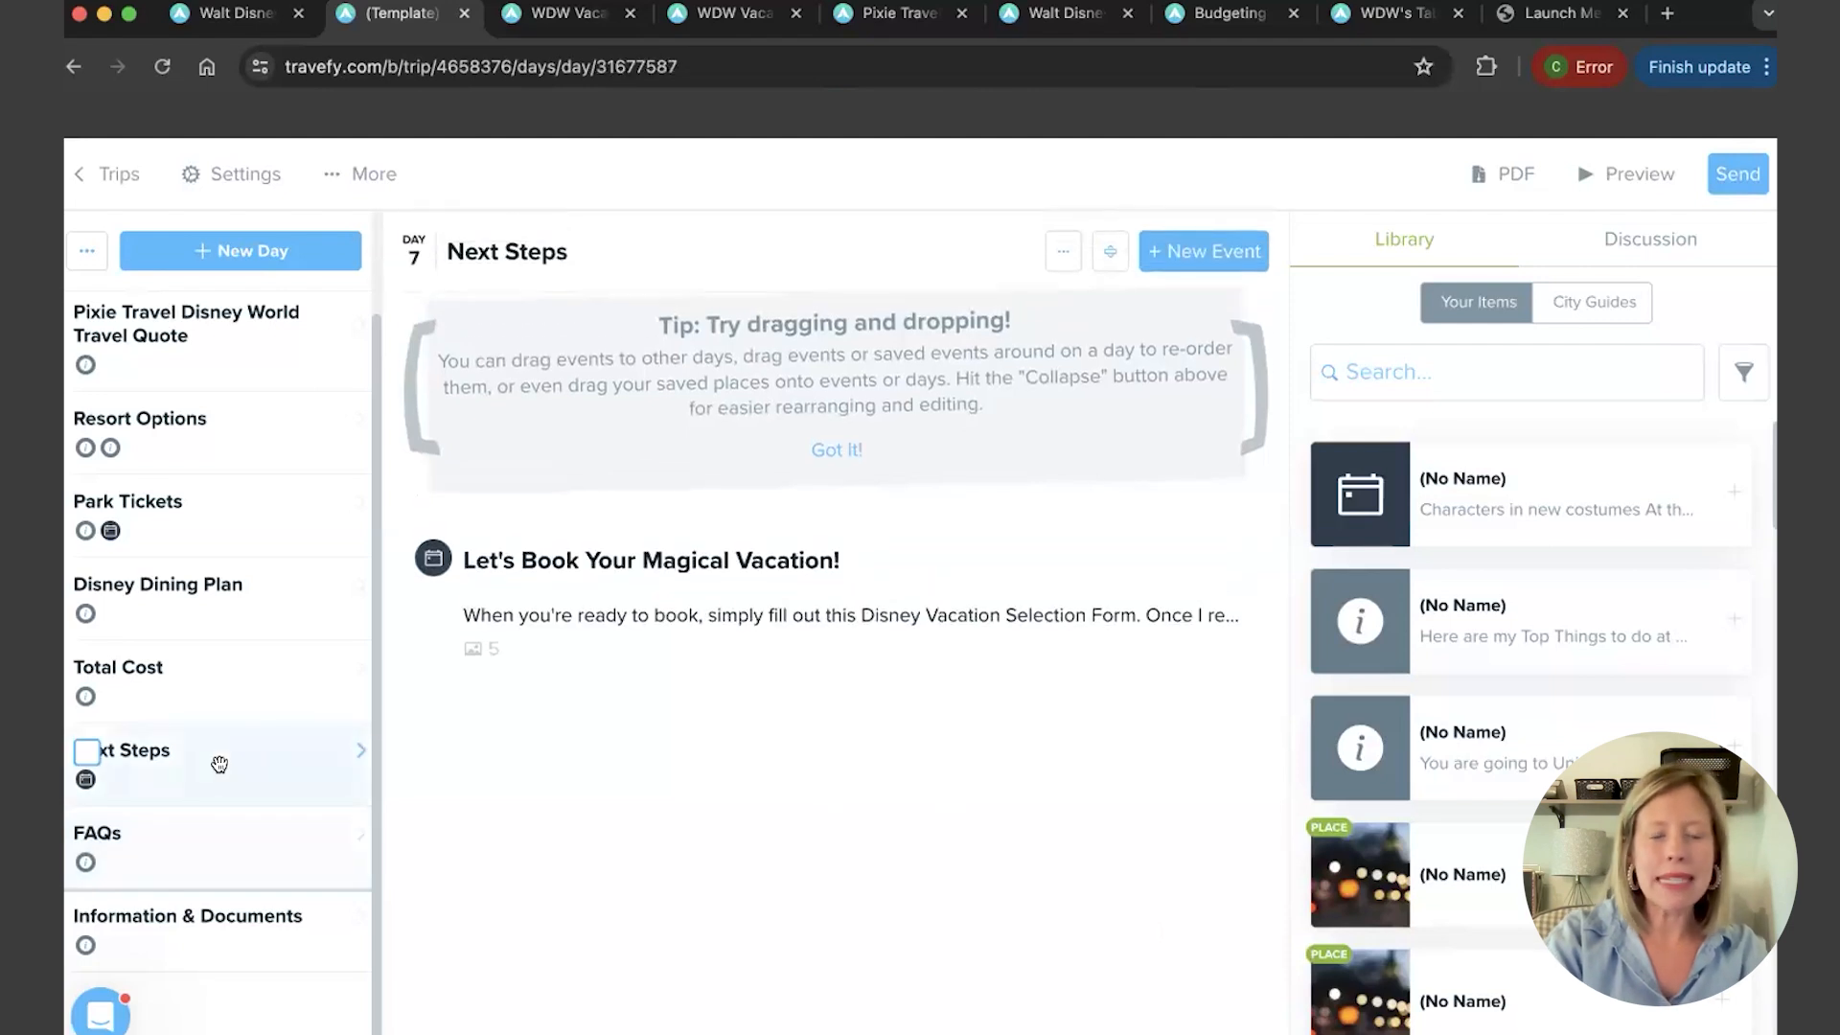
pyautogui.click(606, 602)
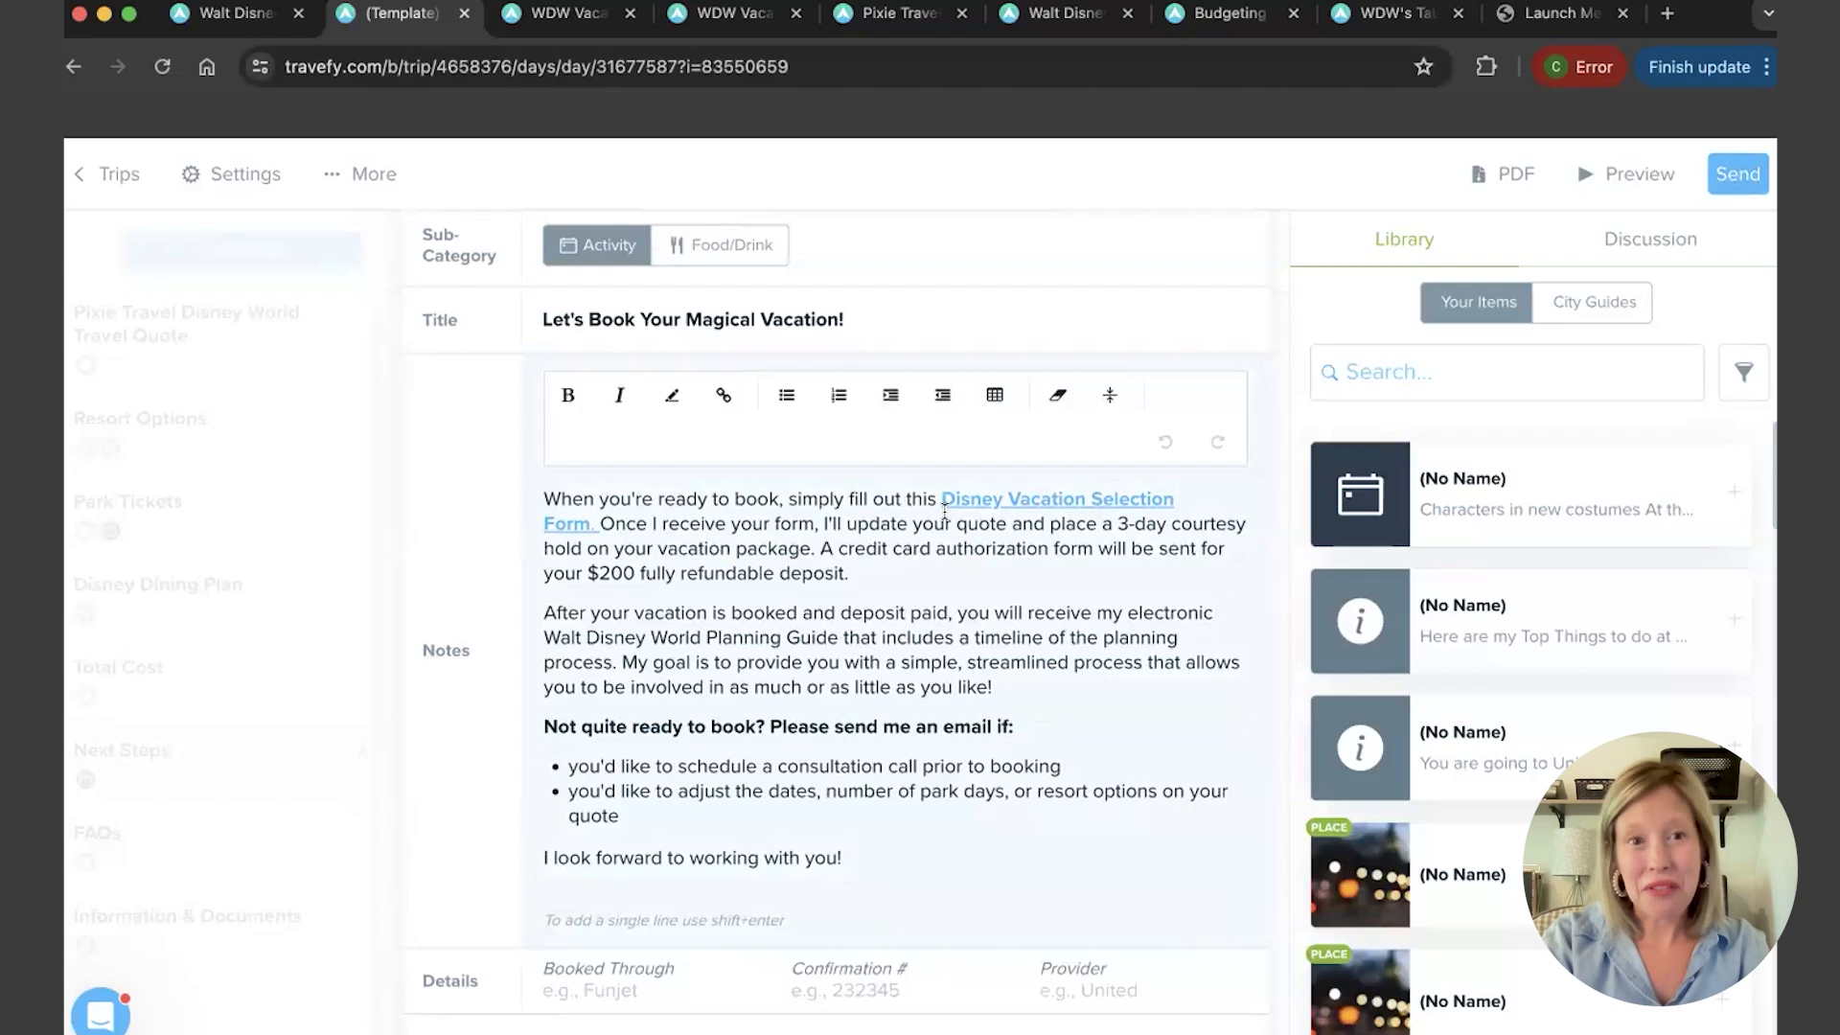
# Switch to the WDW Vacation Package Selection Form and review its questions down to the Electronic Signature section
pyautogui.click(554, 14)
pyautogui.scroll(10, 762, 499)
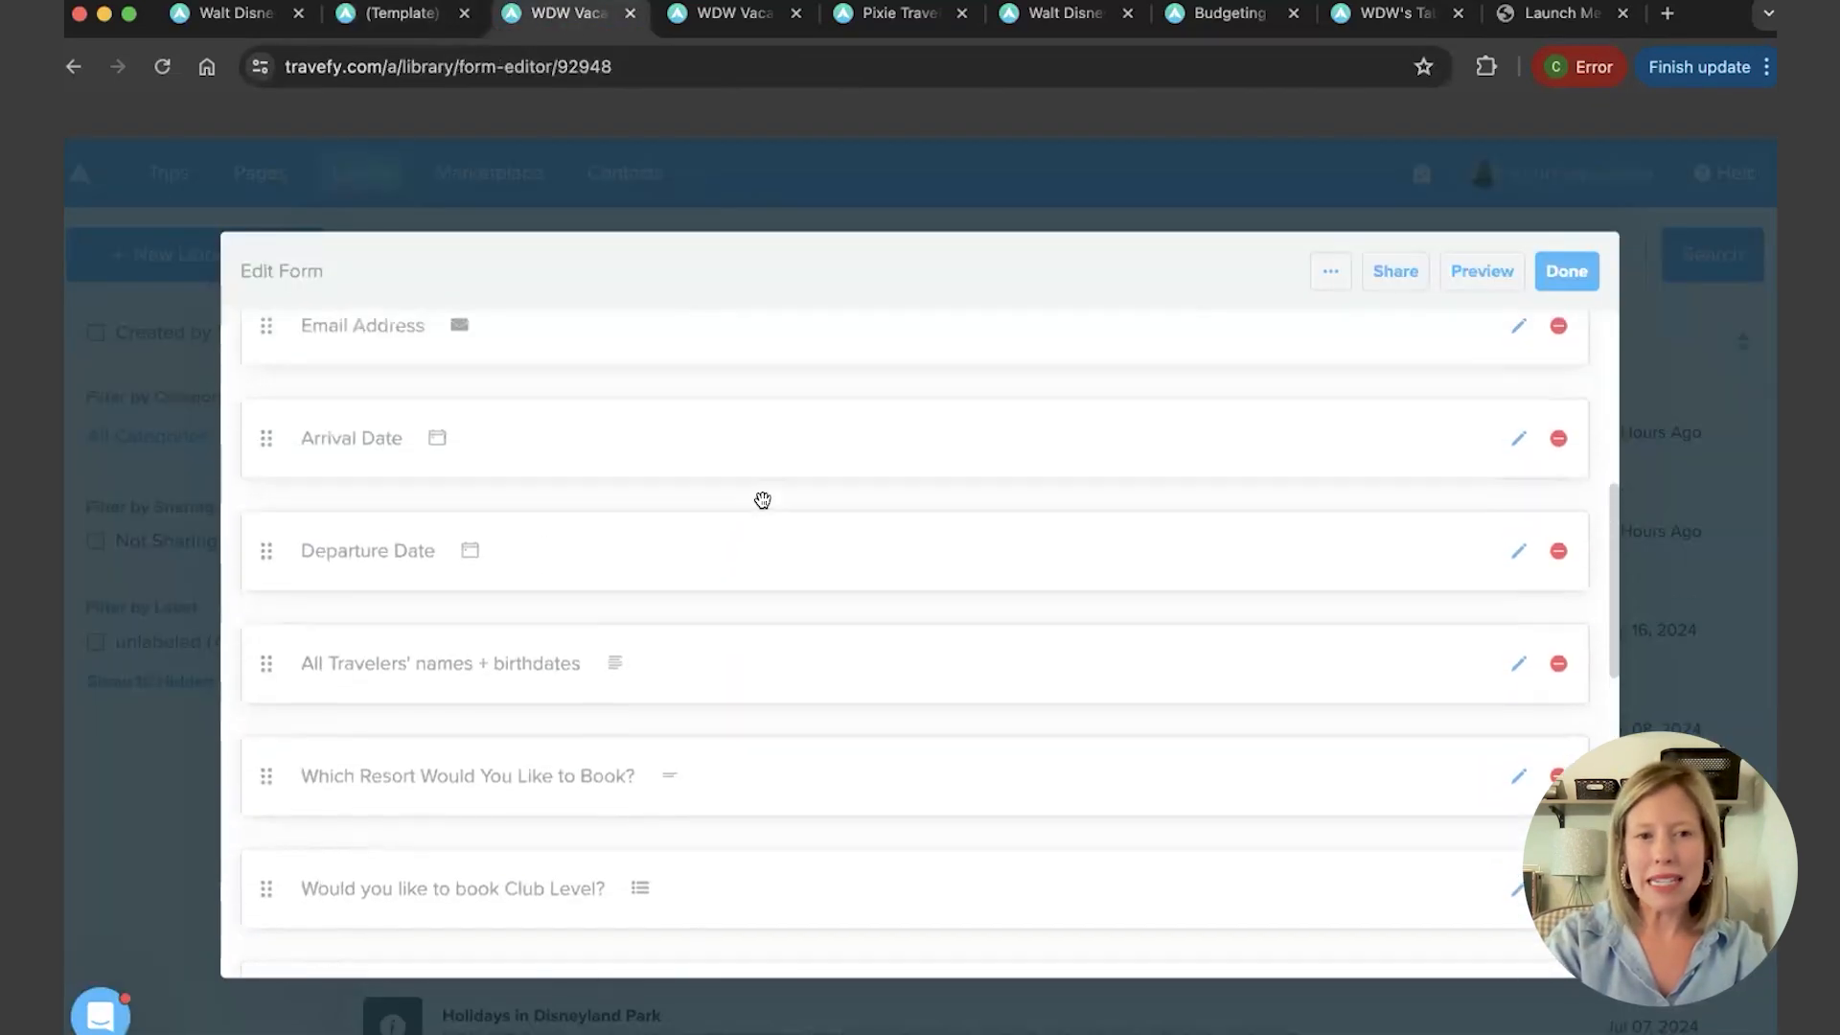
pyautogui.scroll(5, 762, 499)
pyautogui.scroll(-3, 765, 500)
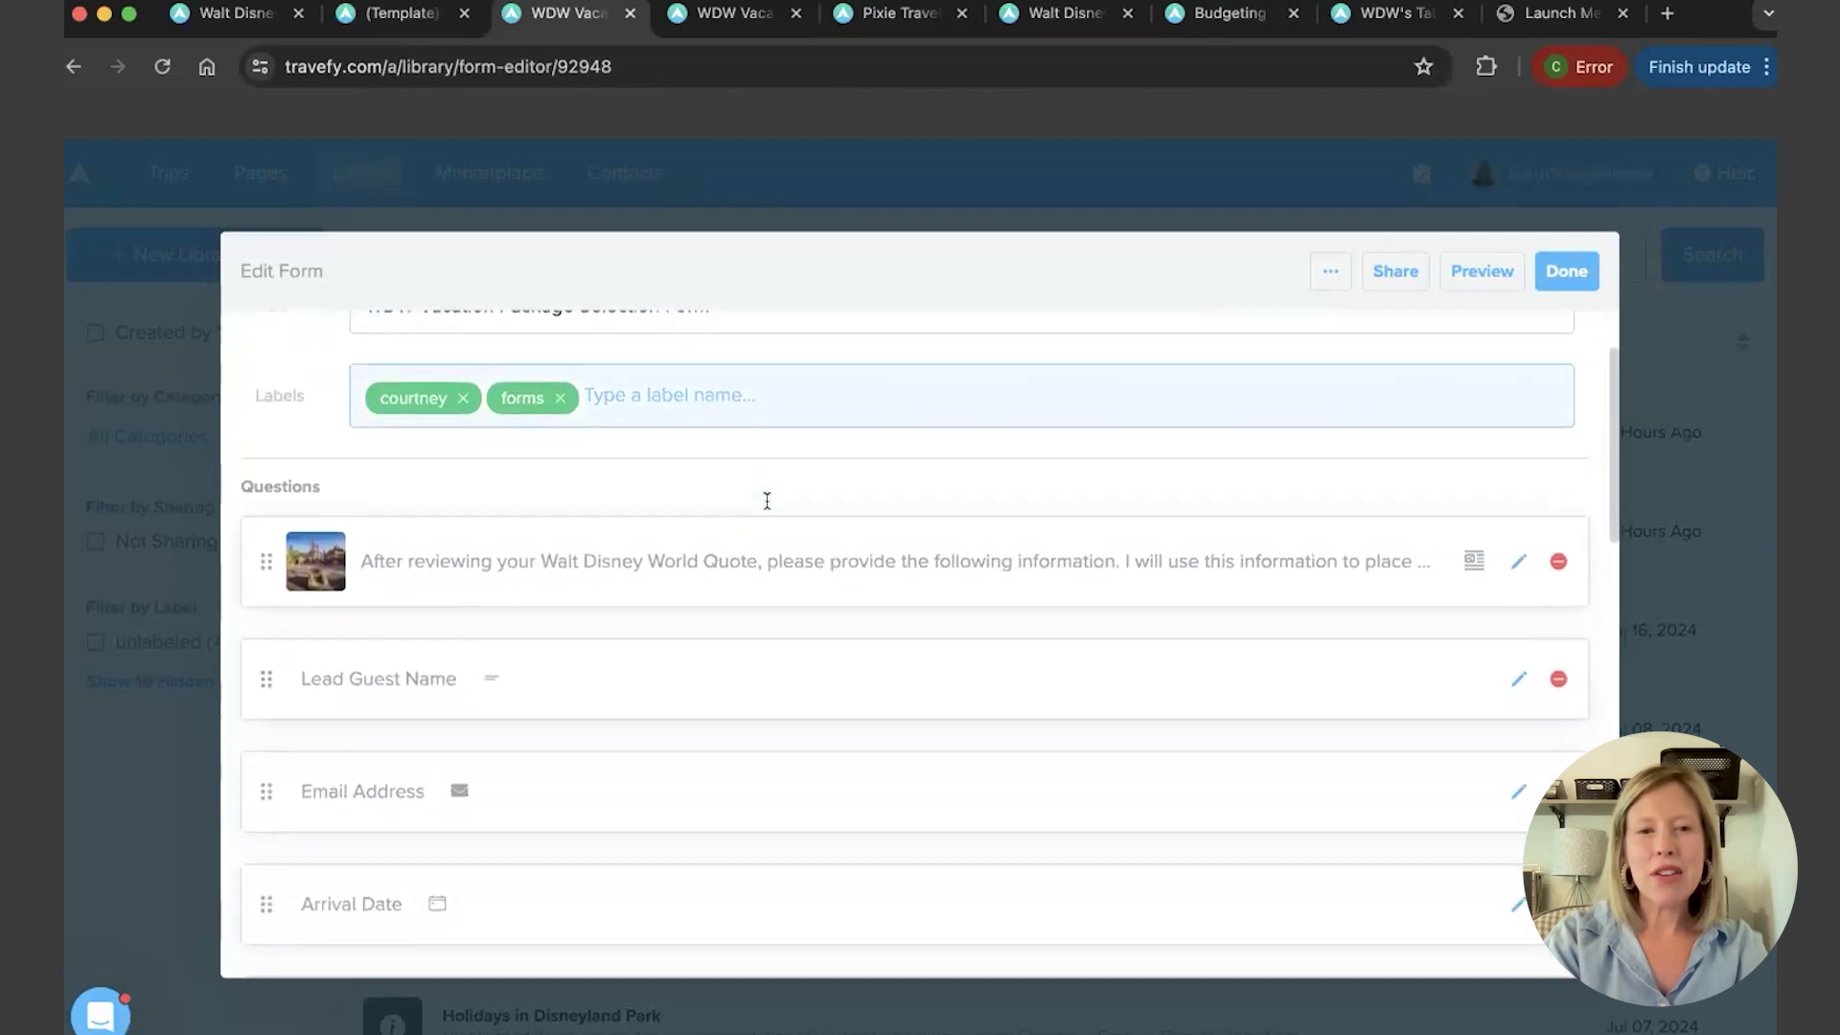
pyautogui.scroll(-2, 766, 500)
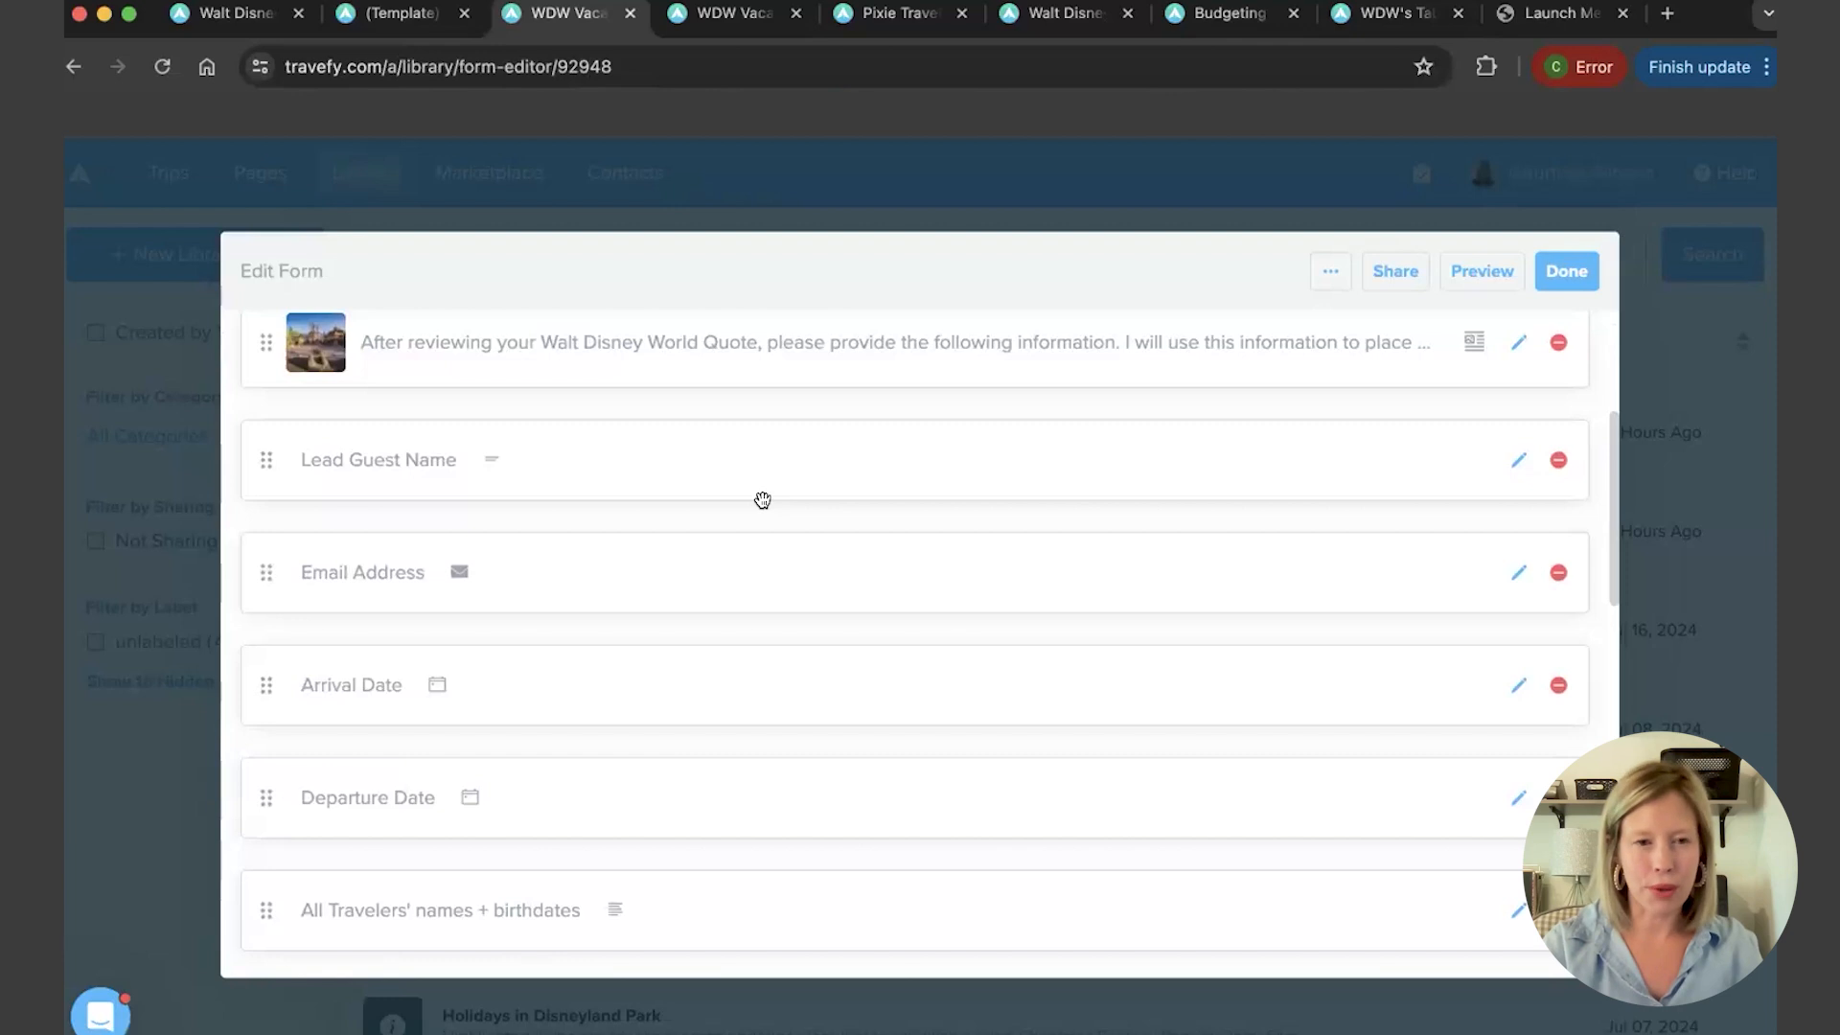
pyautogui.scroll(-5, 762, 499)
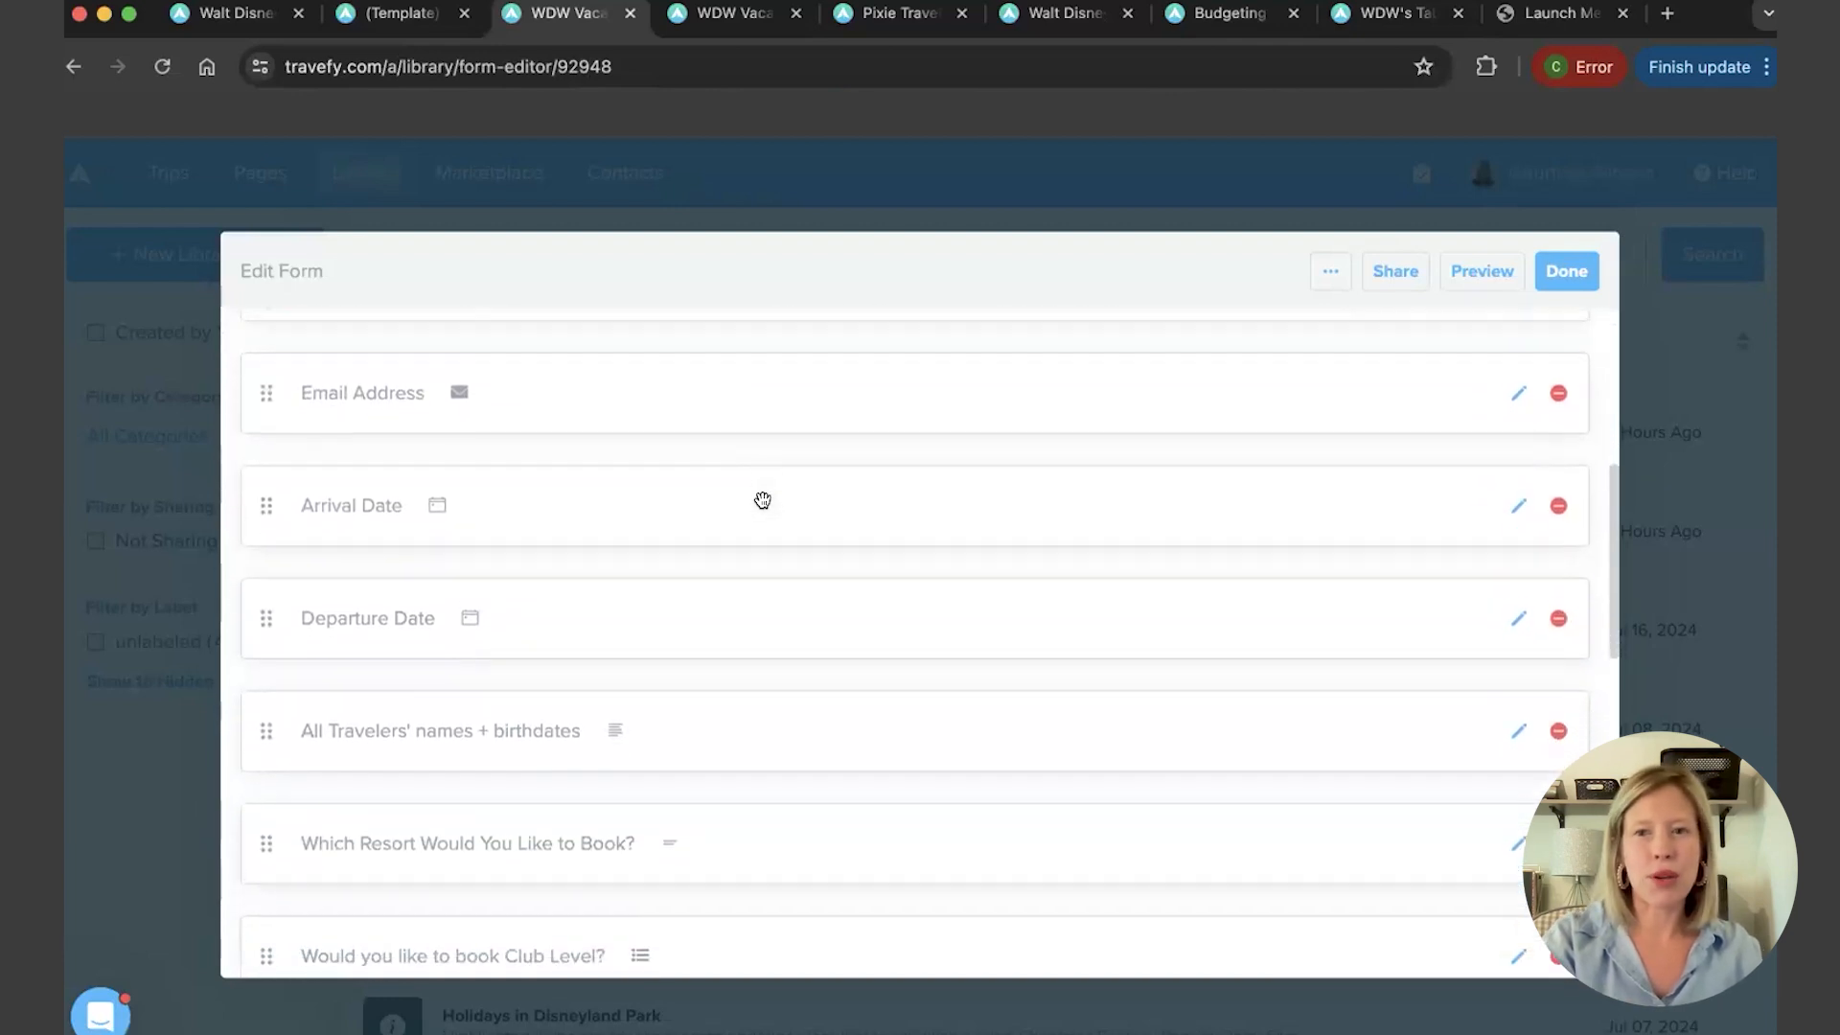
pyautogui.scroll(-2, 762, 499)
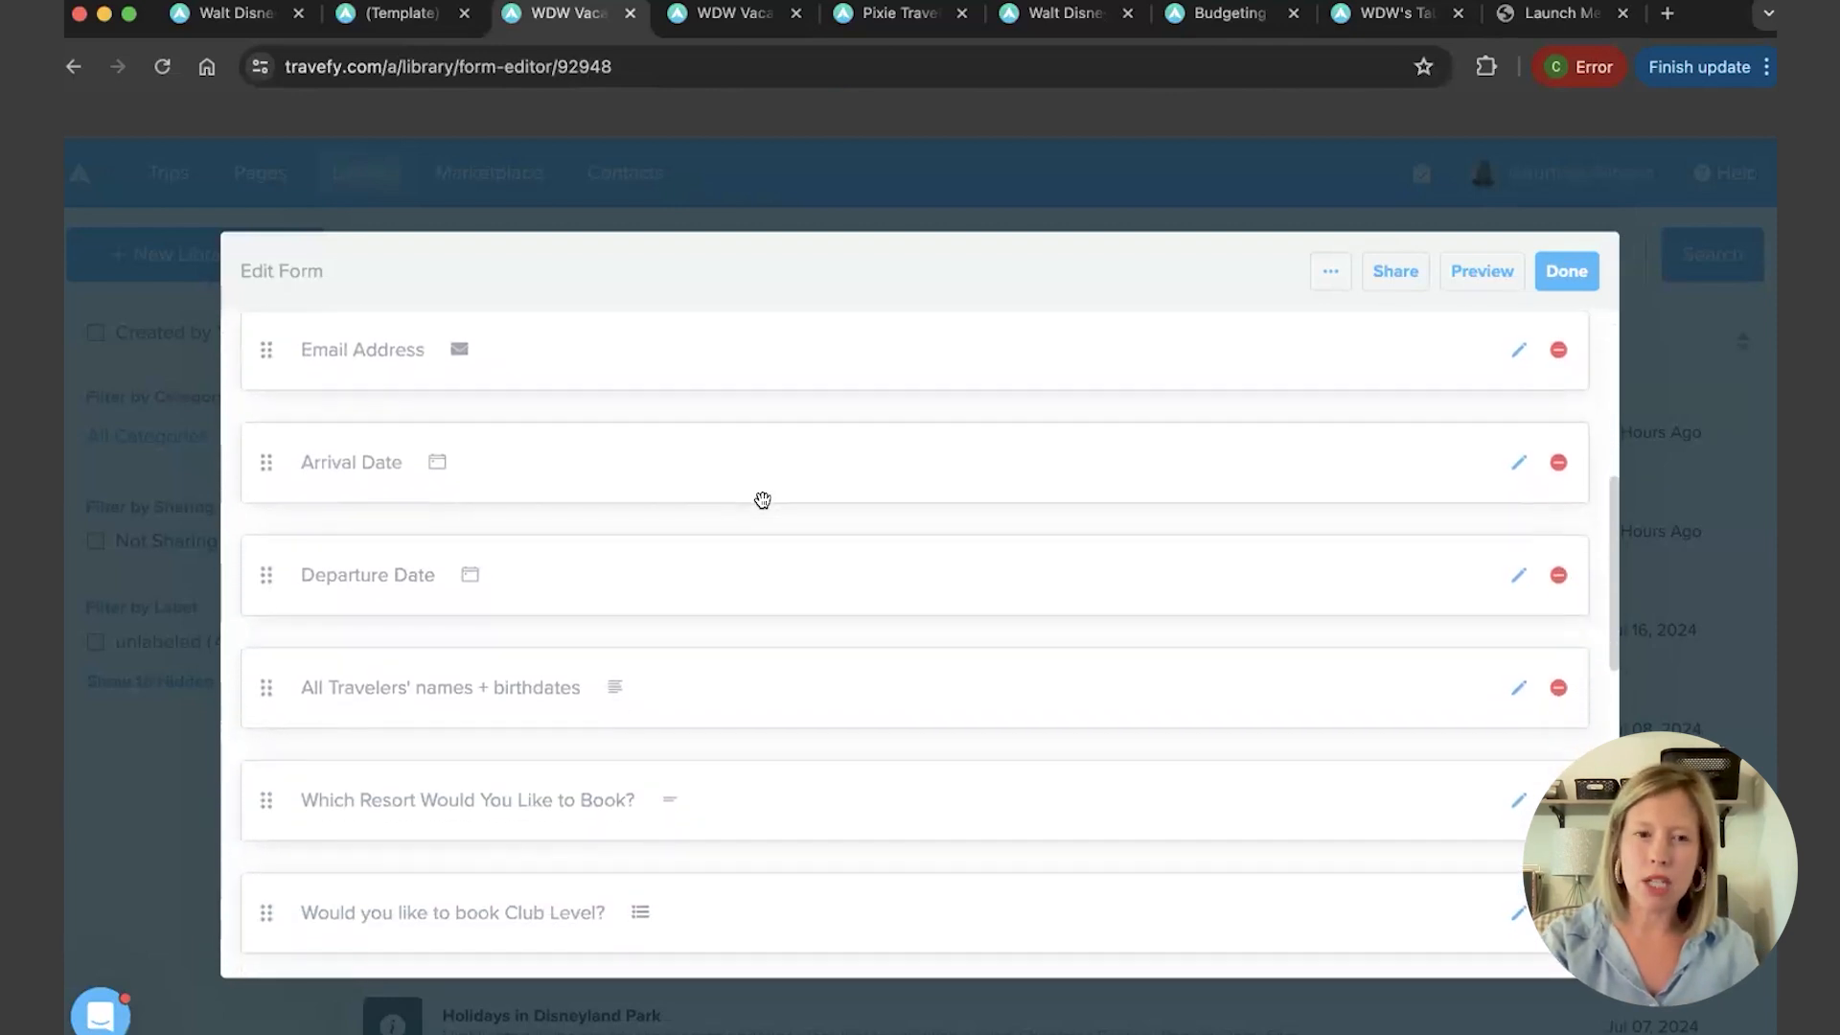
pyautogui.scroll(-1, 762, 499)
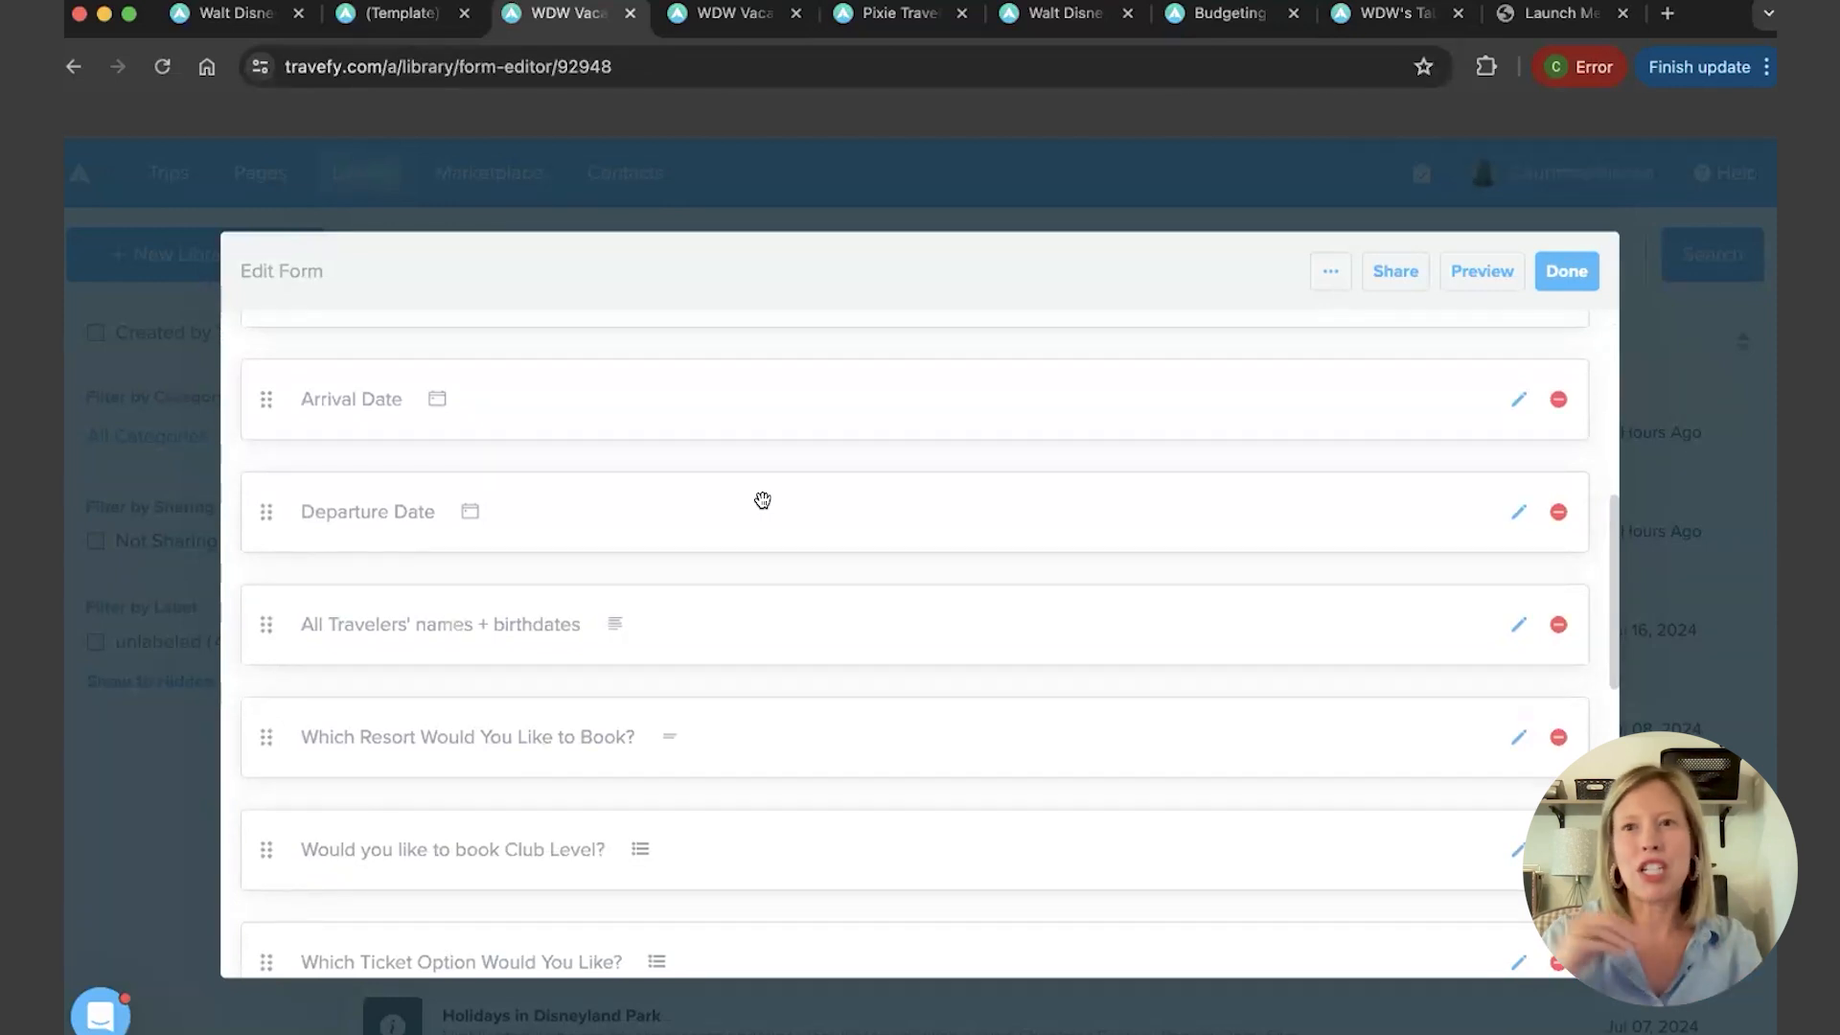
pyautogui.scroll(-12, 762, 499)
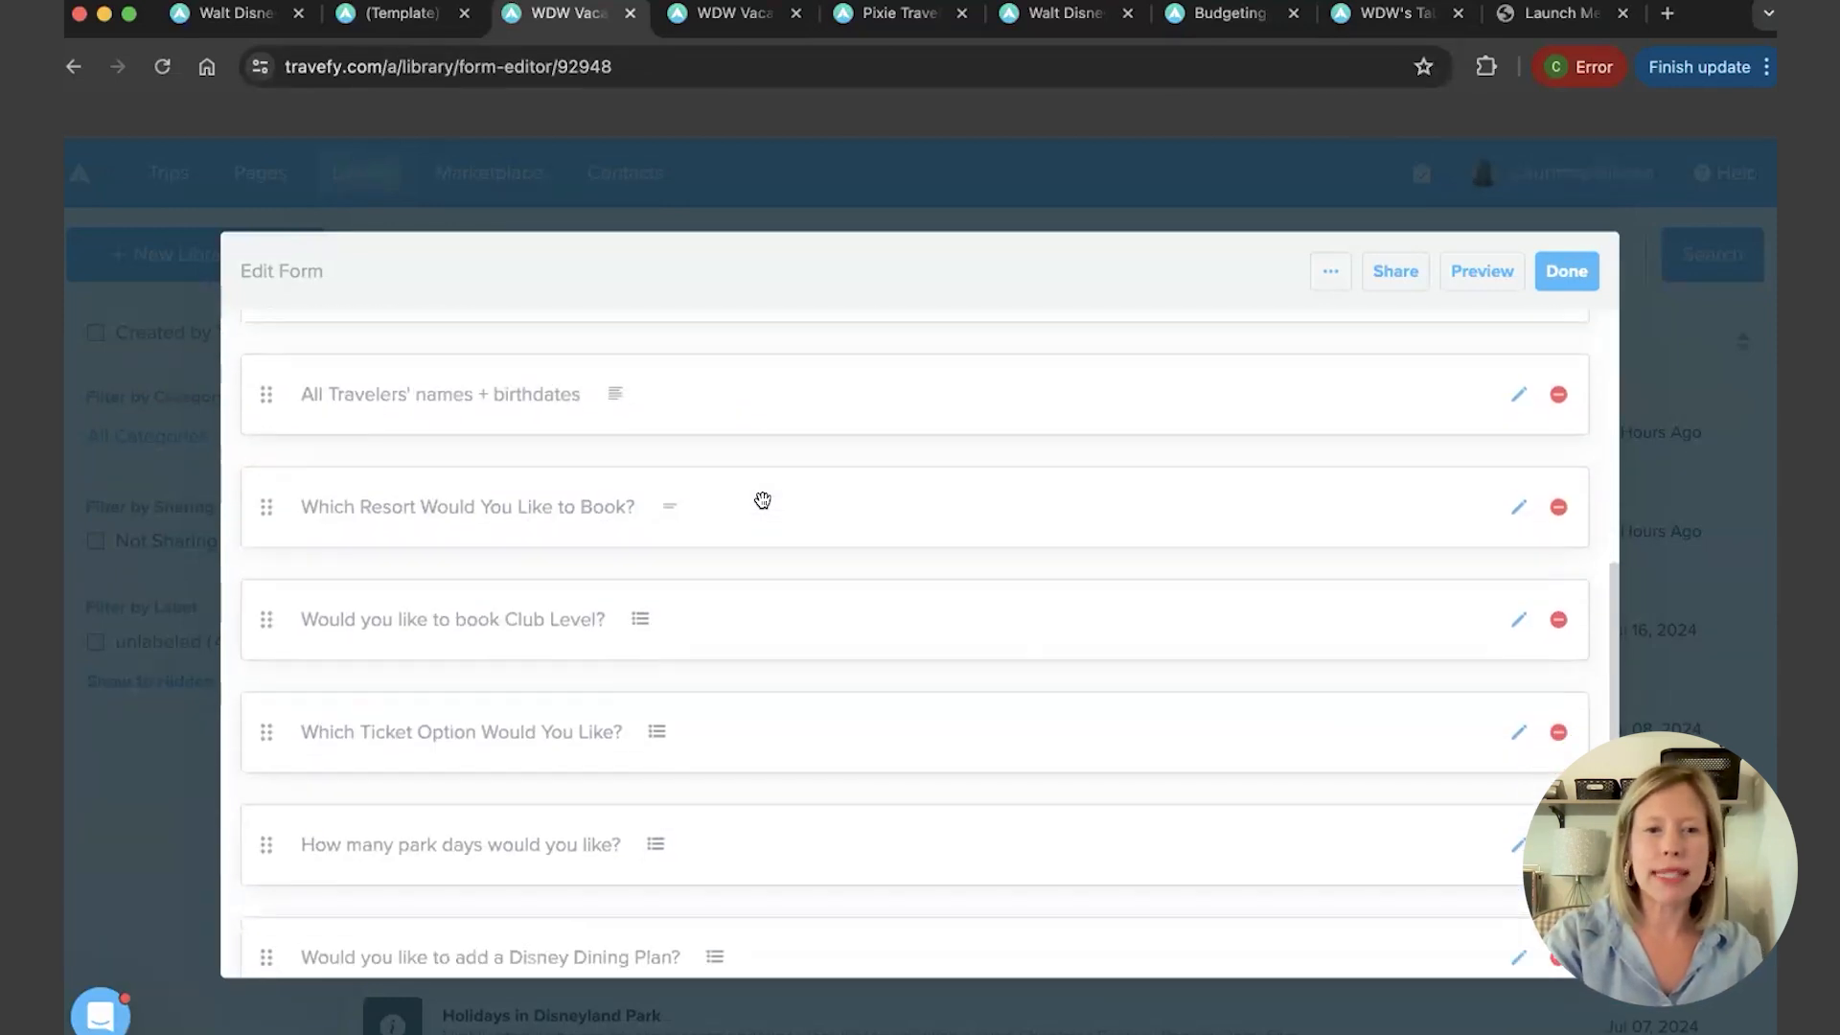
pyautogui.scroll(-11, 762, 500)
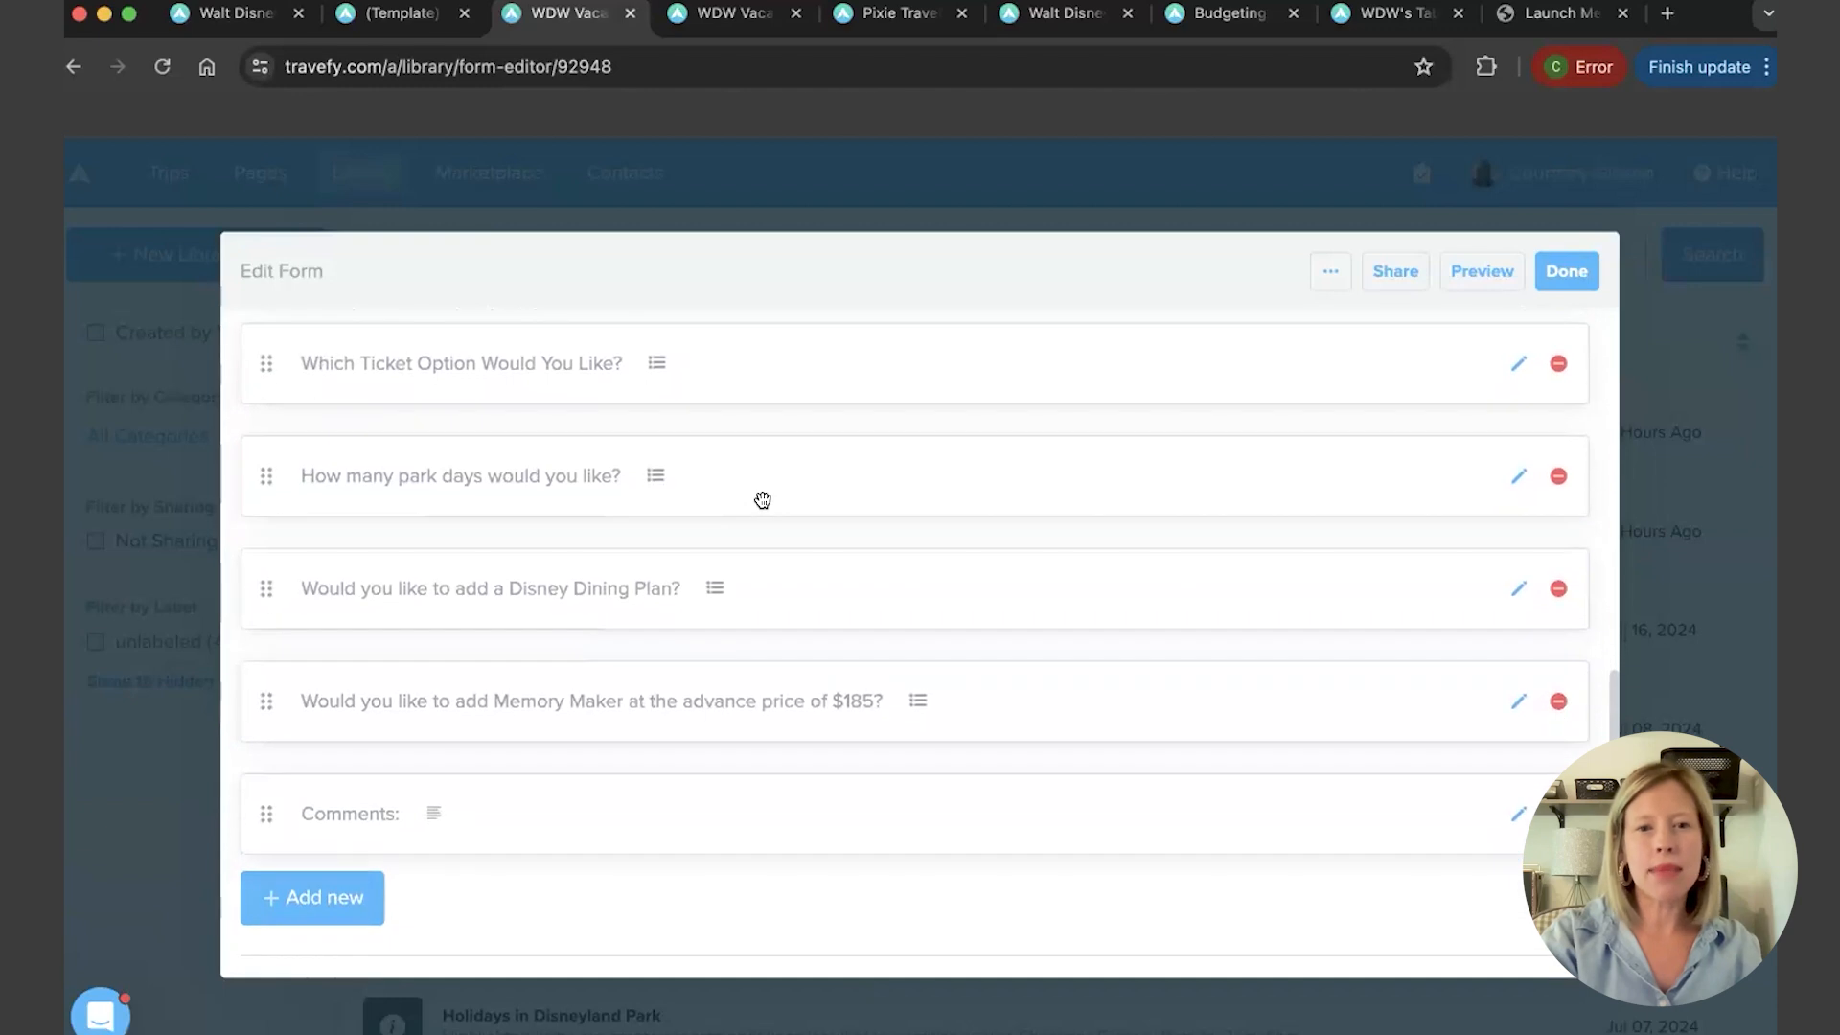
pyautogui.scroll(-3, 764, 502)
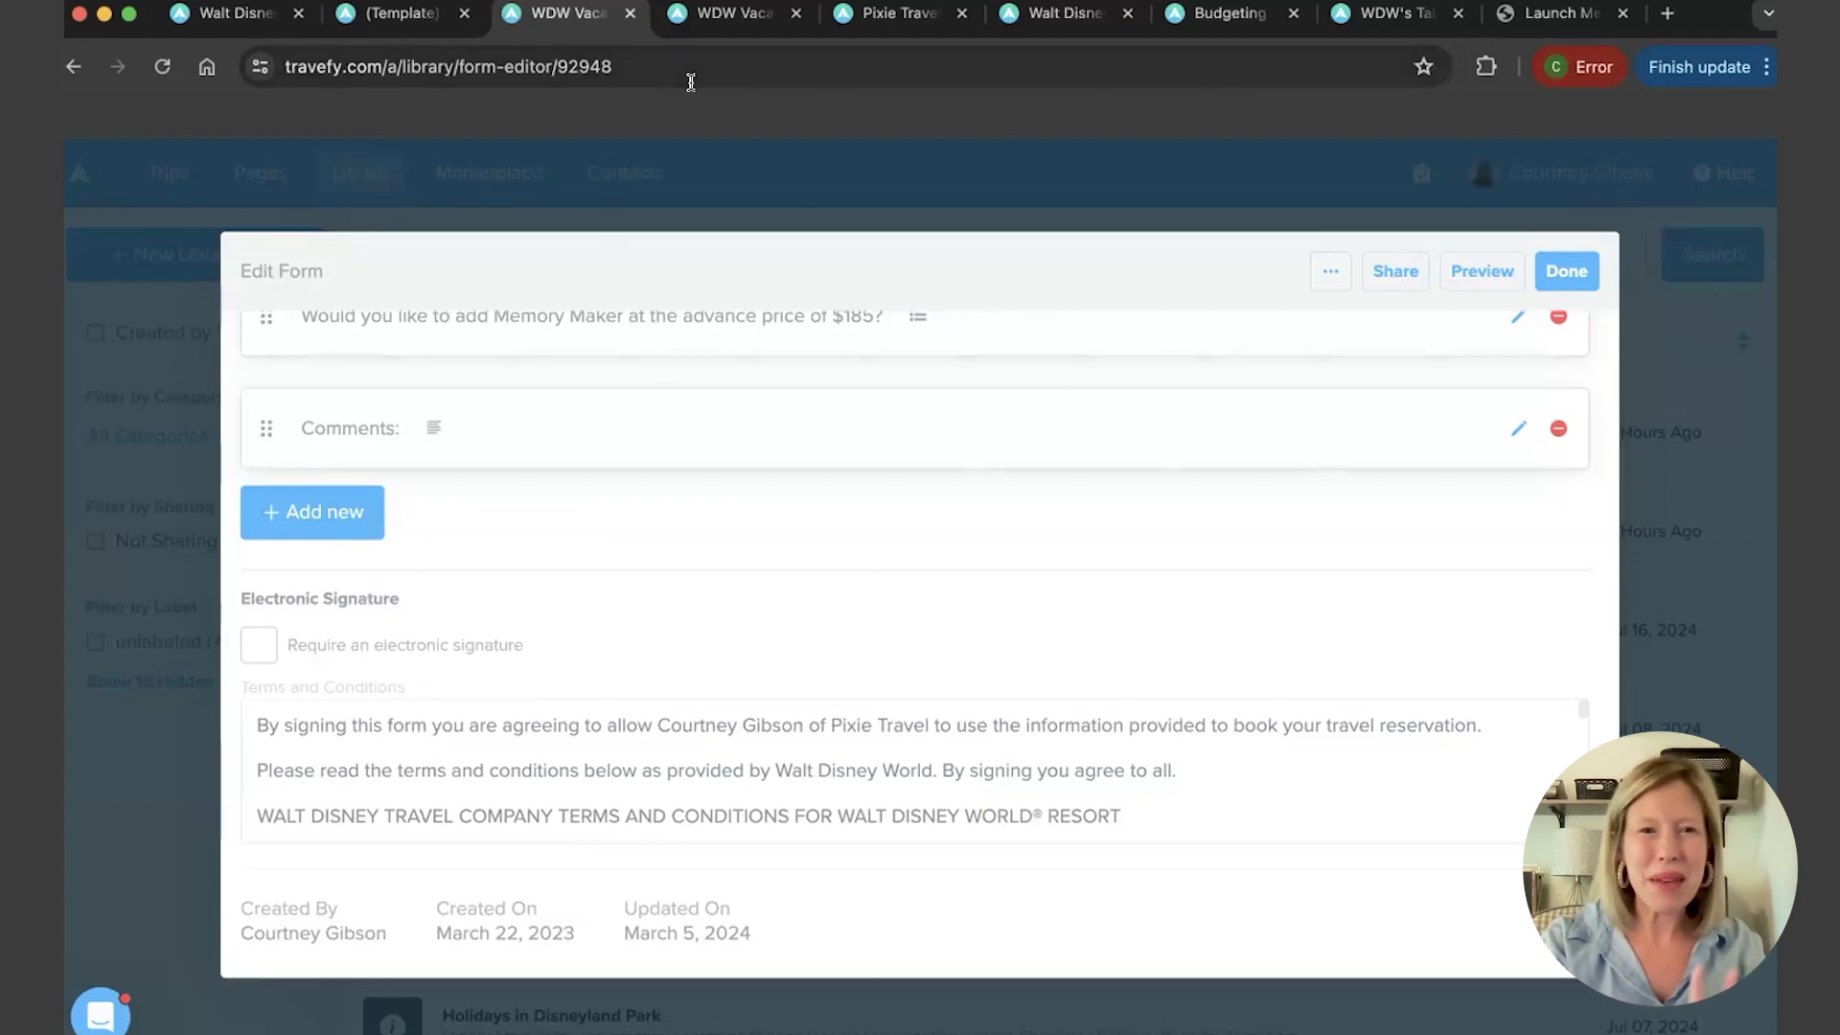
# Fill the custom message of the other WDW form's Send Form to Clients dialog with the saved message "WDW Deposit"
pyautogui.click(696, 19)
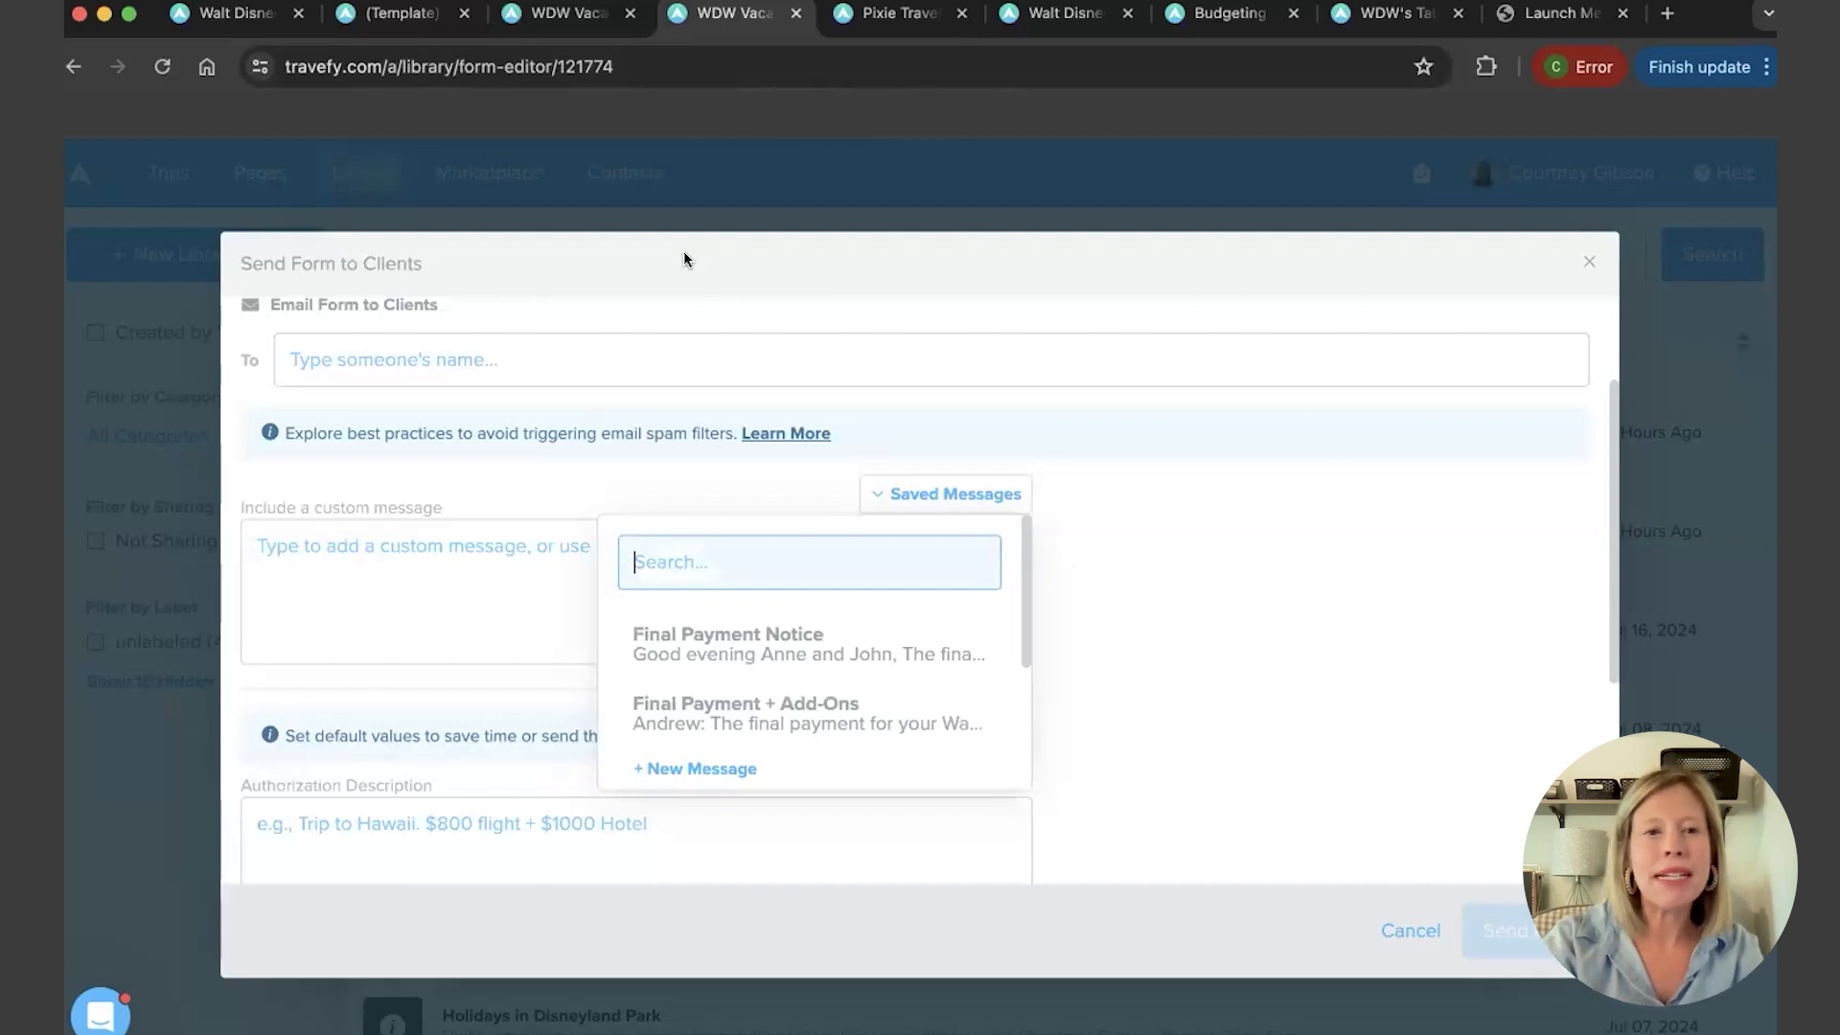
pyautogui.scroll(-2, 686, 579)
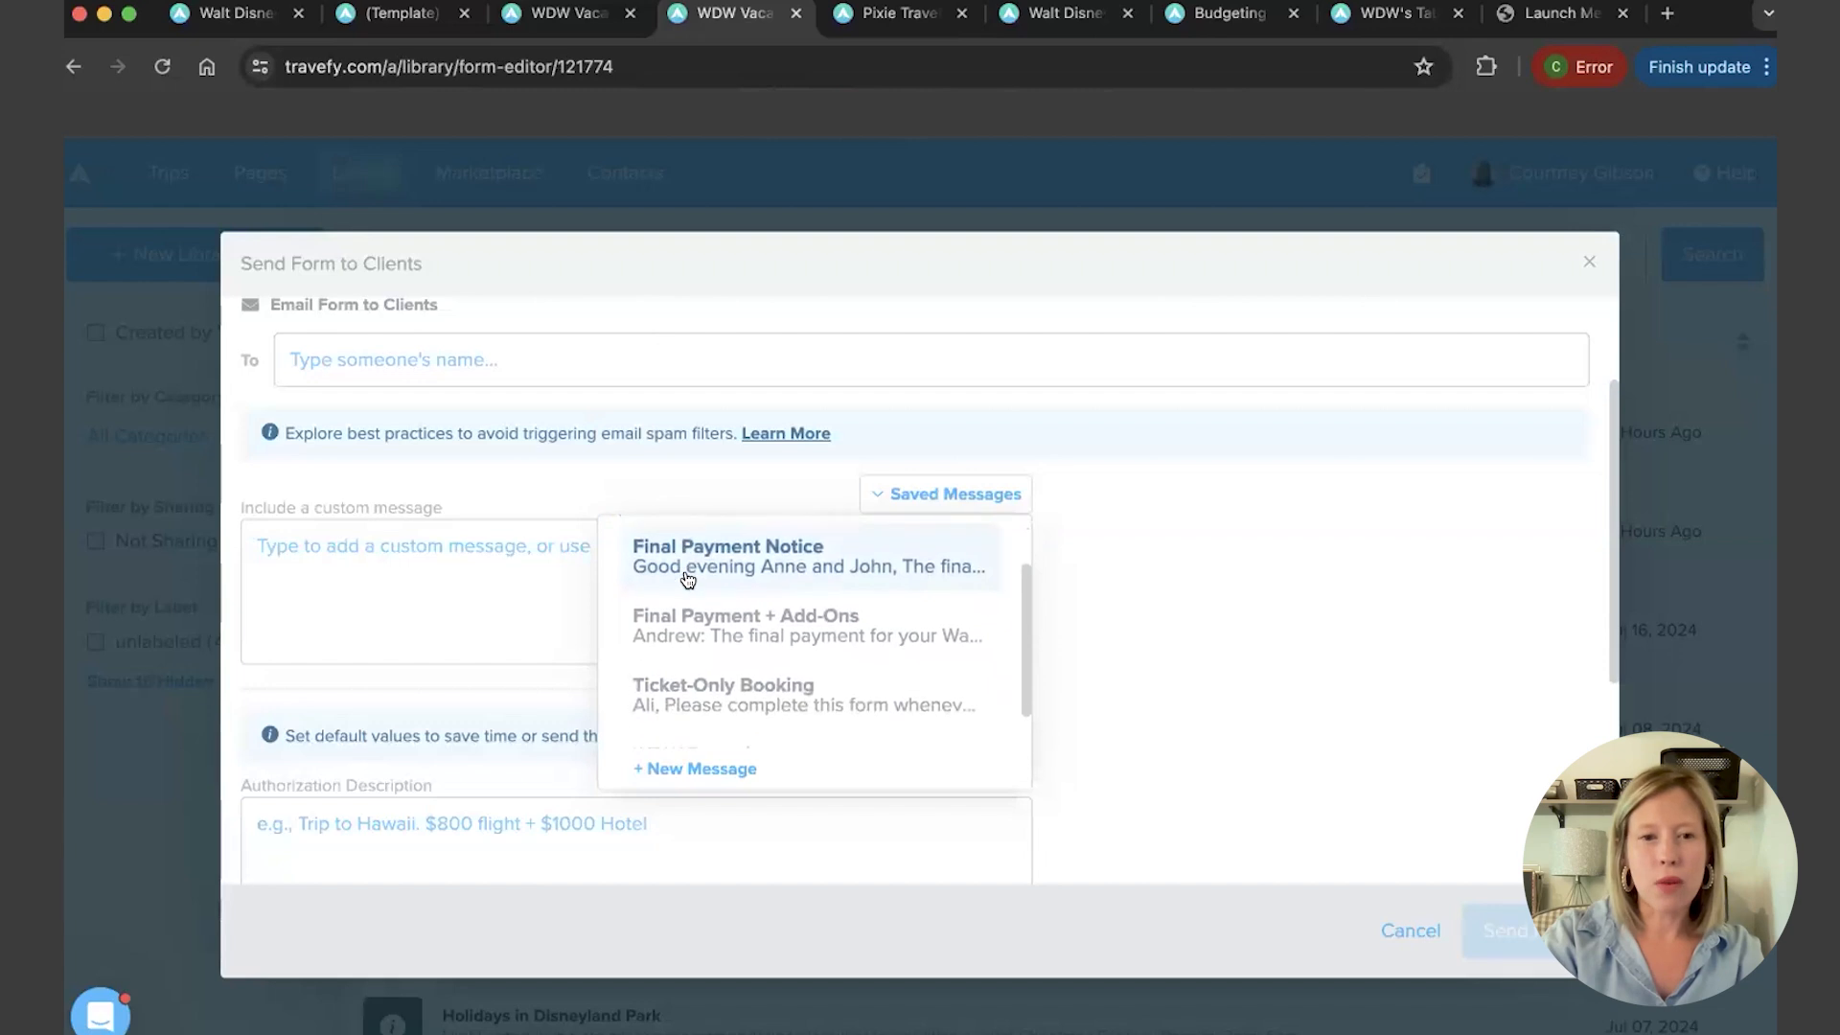
pyautogui.scroll(-3, 720, 638)
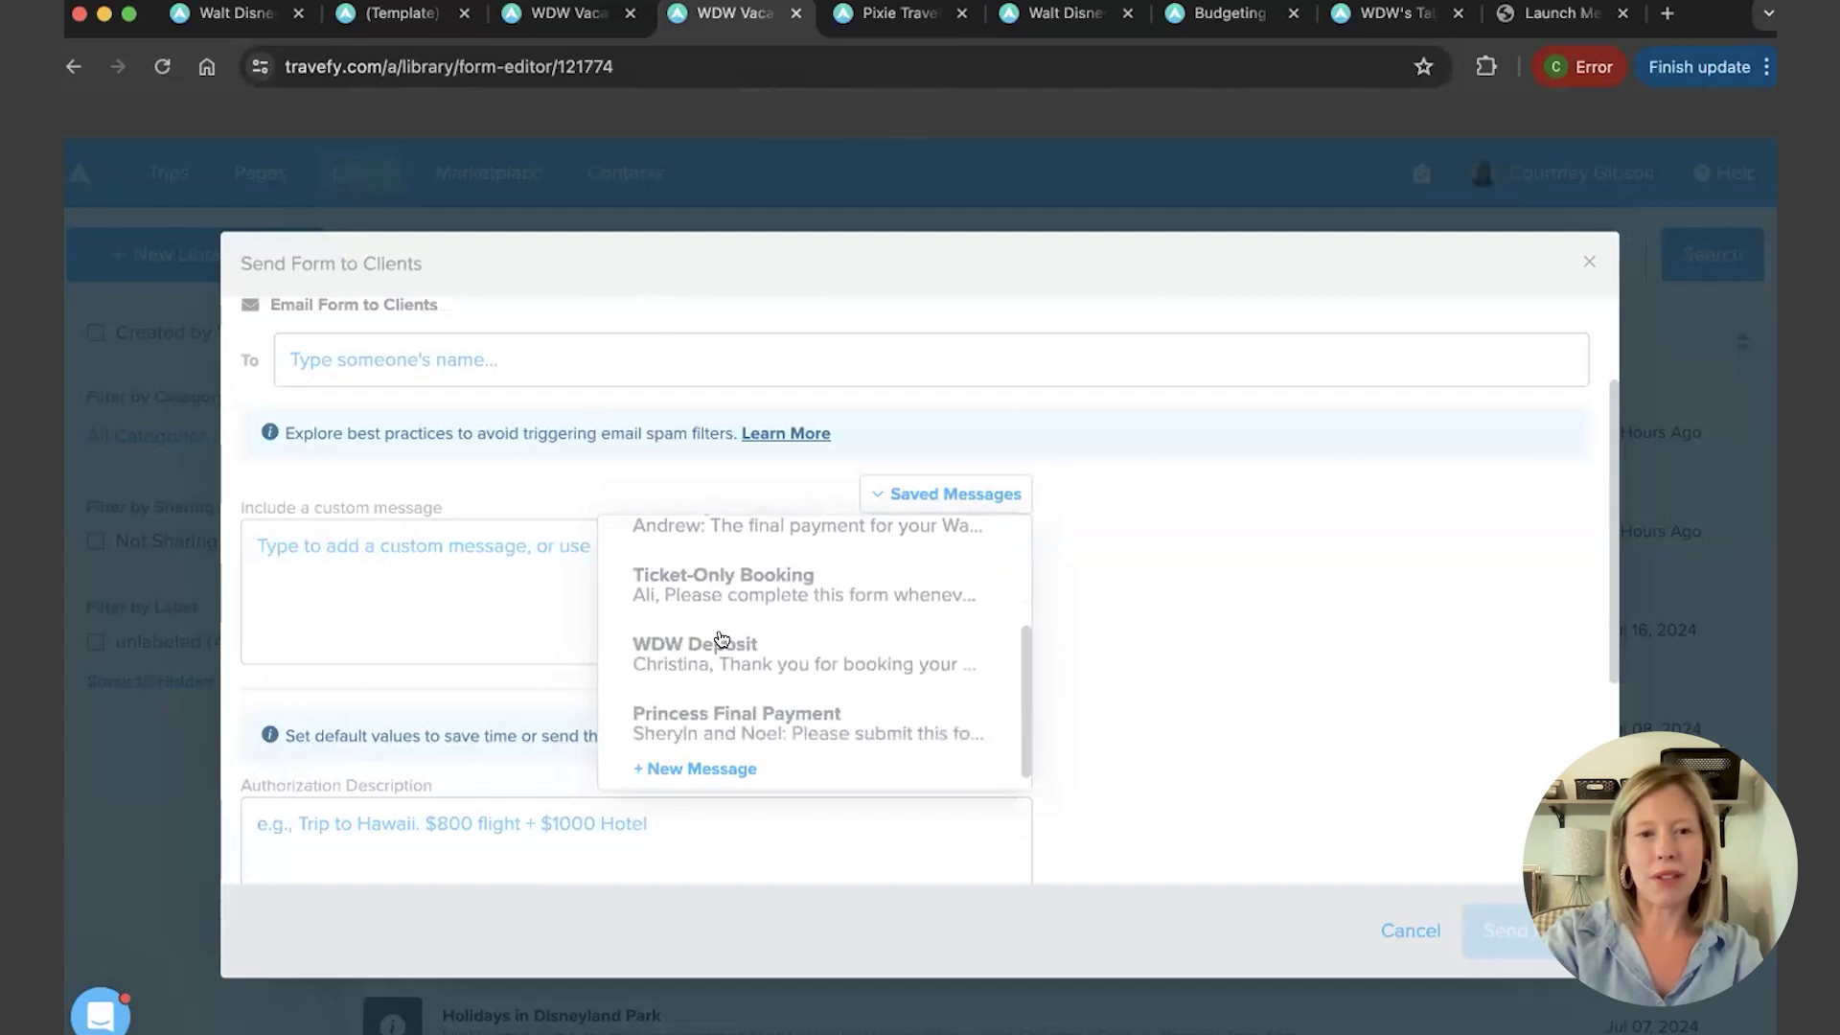
pyautogui.scroll(-1, 721, 638)
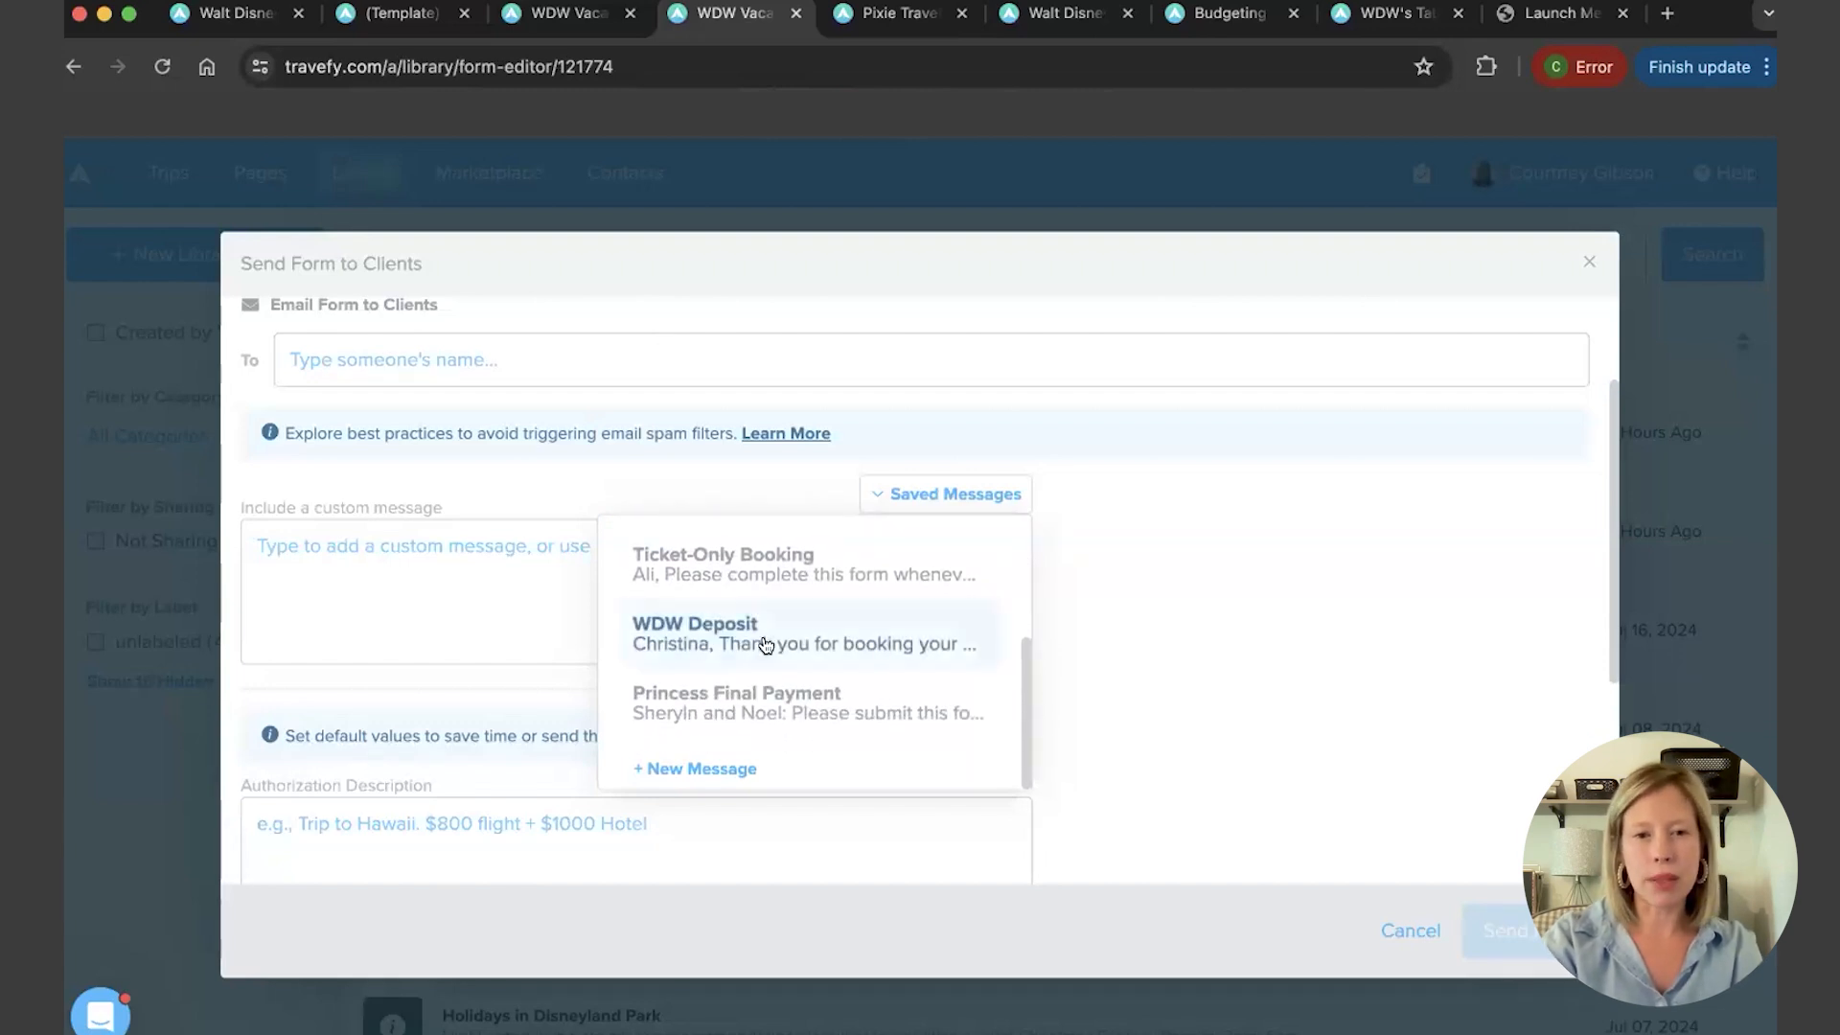
pyautogui.click(766, 640)
# Read the inserted deposit message to its end and view the Authorization Description field below it
pyautogui.scroll(-4, 715, 575)
pyautogui.scroll(3, 716, 575)
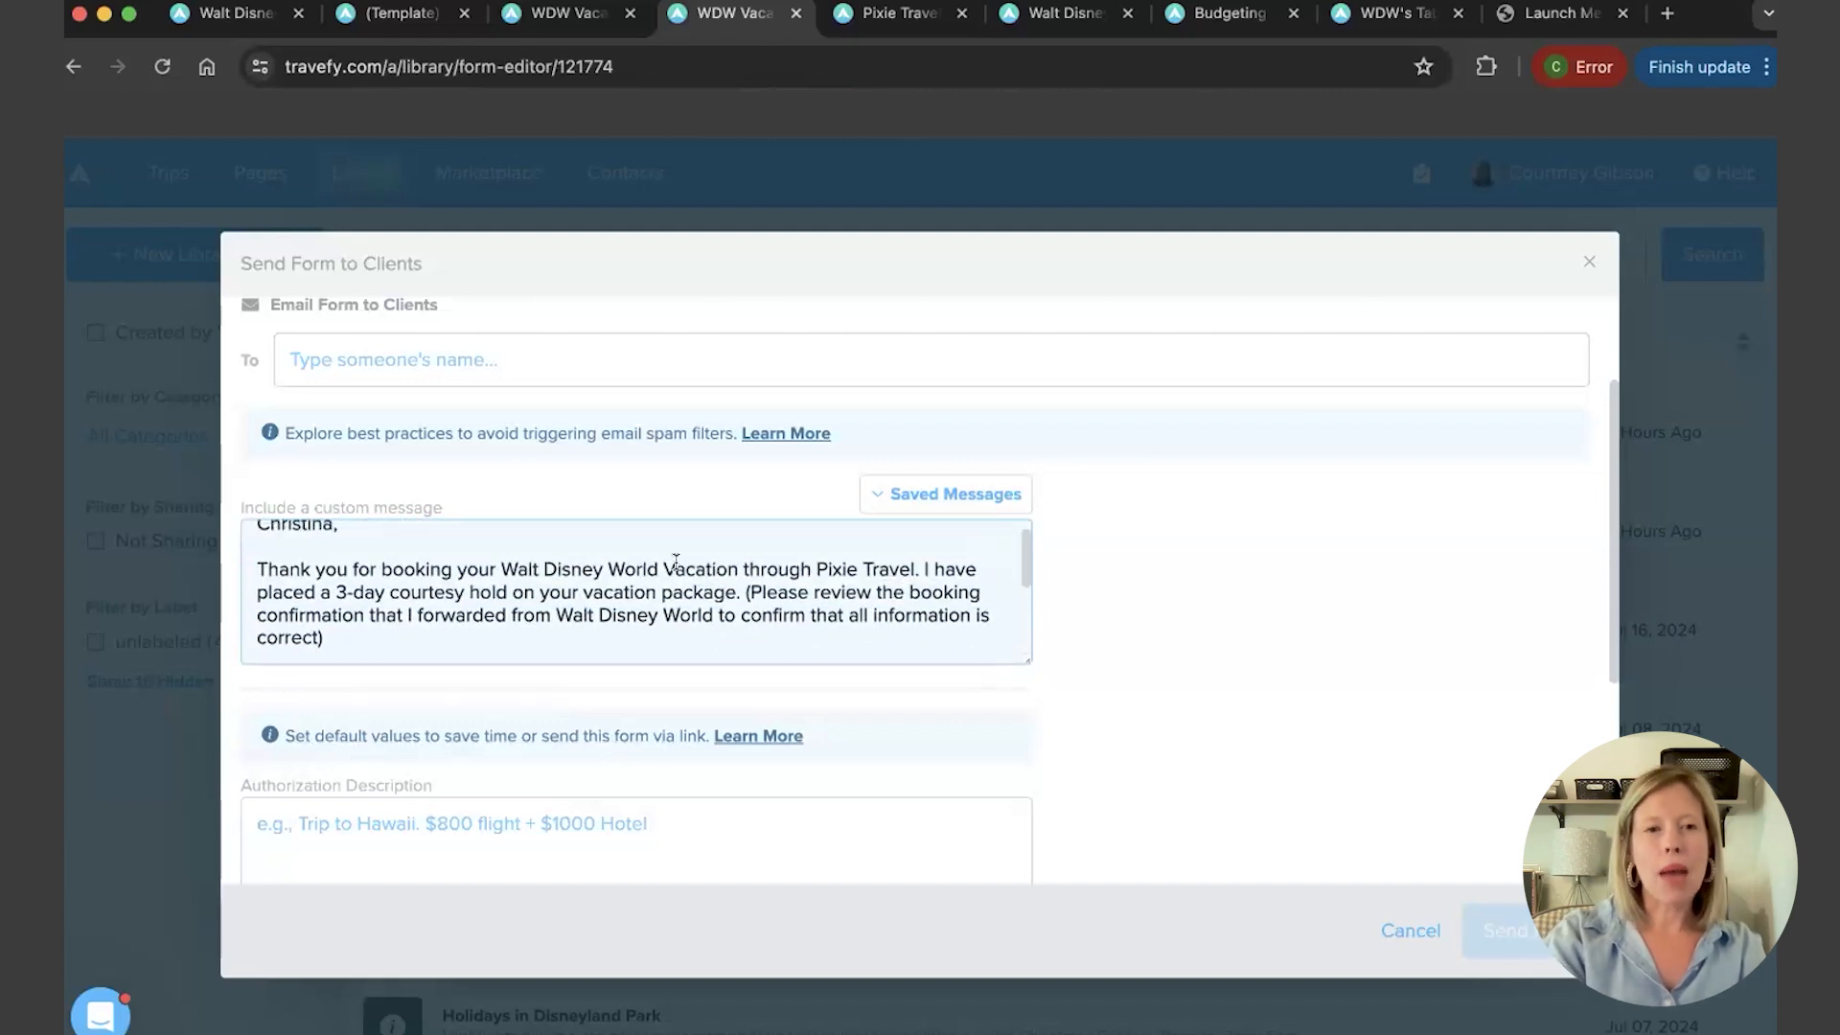
pyautogui.scroll(1, 676, 561)
pyautogui.scroll(-4, 604, 559)
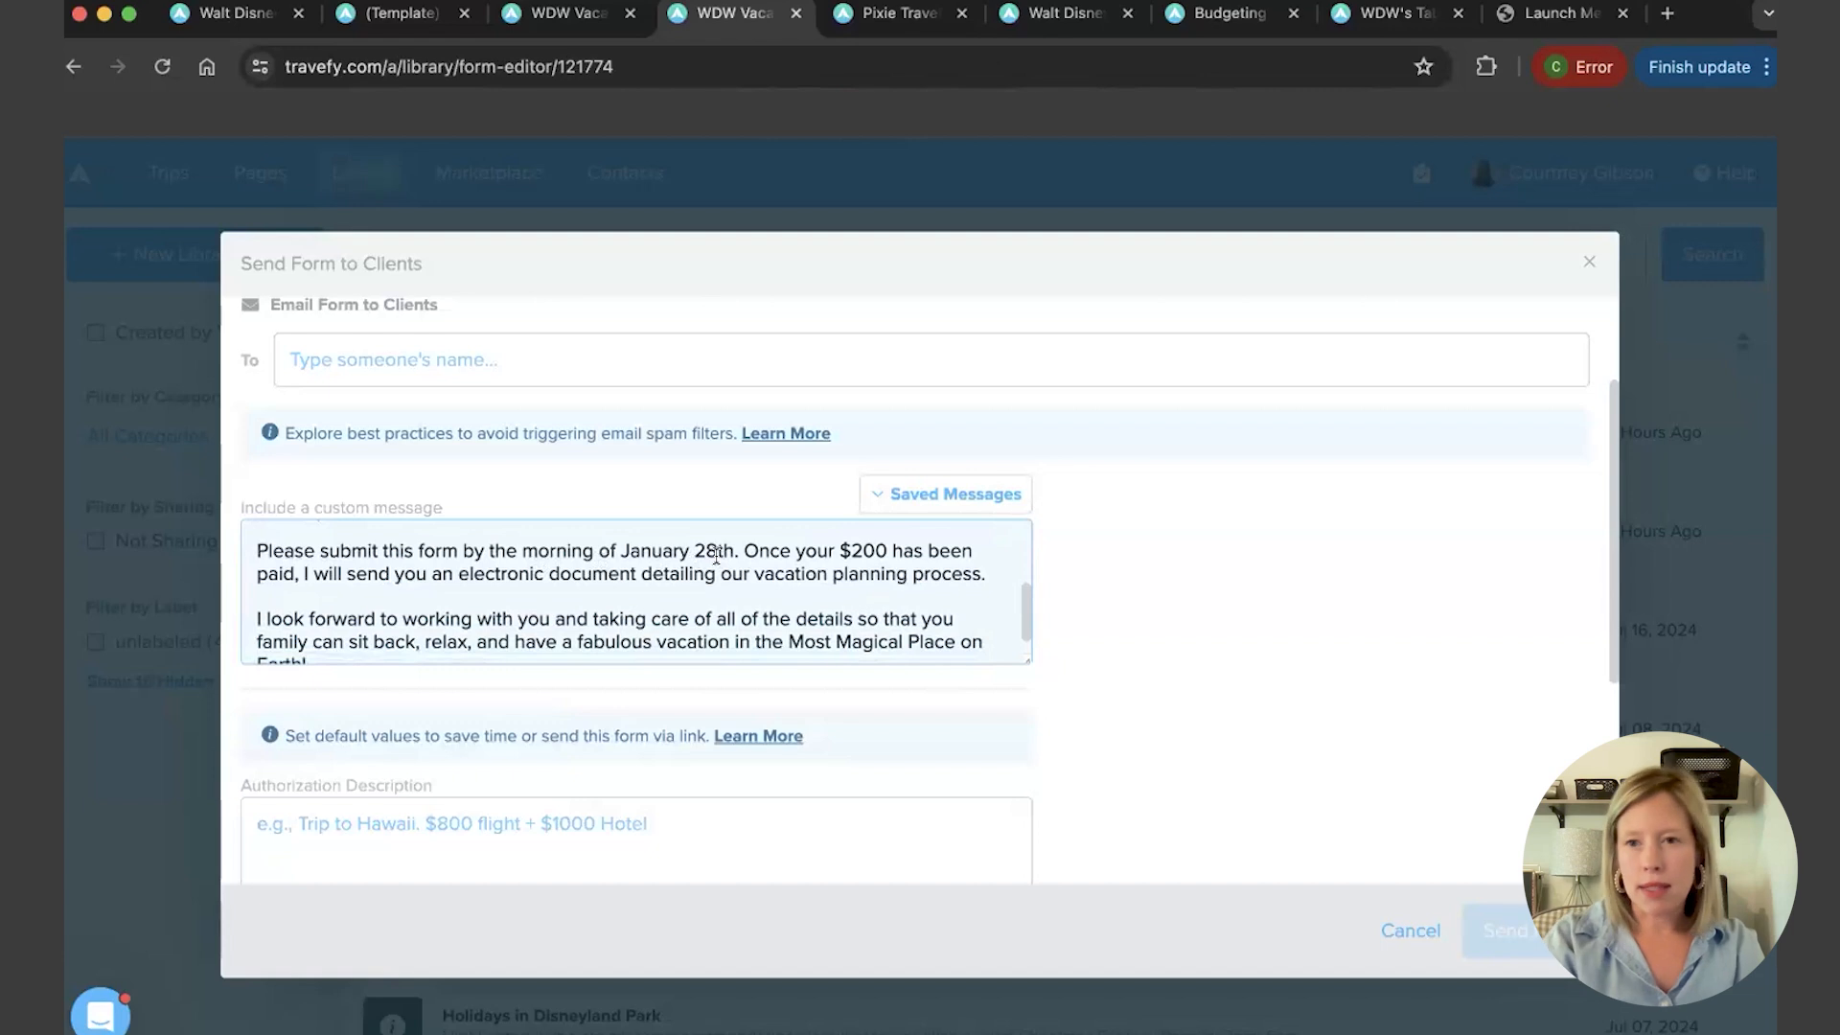
pyautogui.scroll(-1, 716, 554)
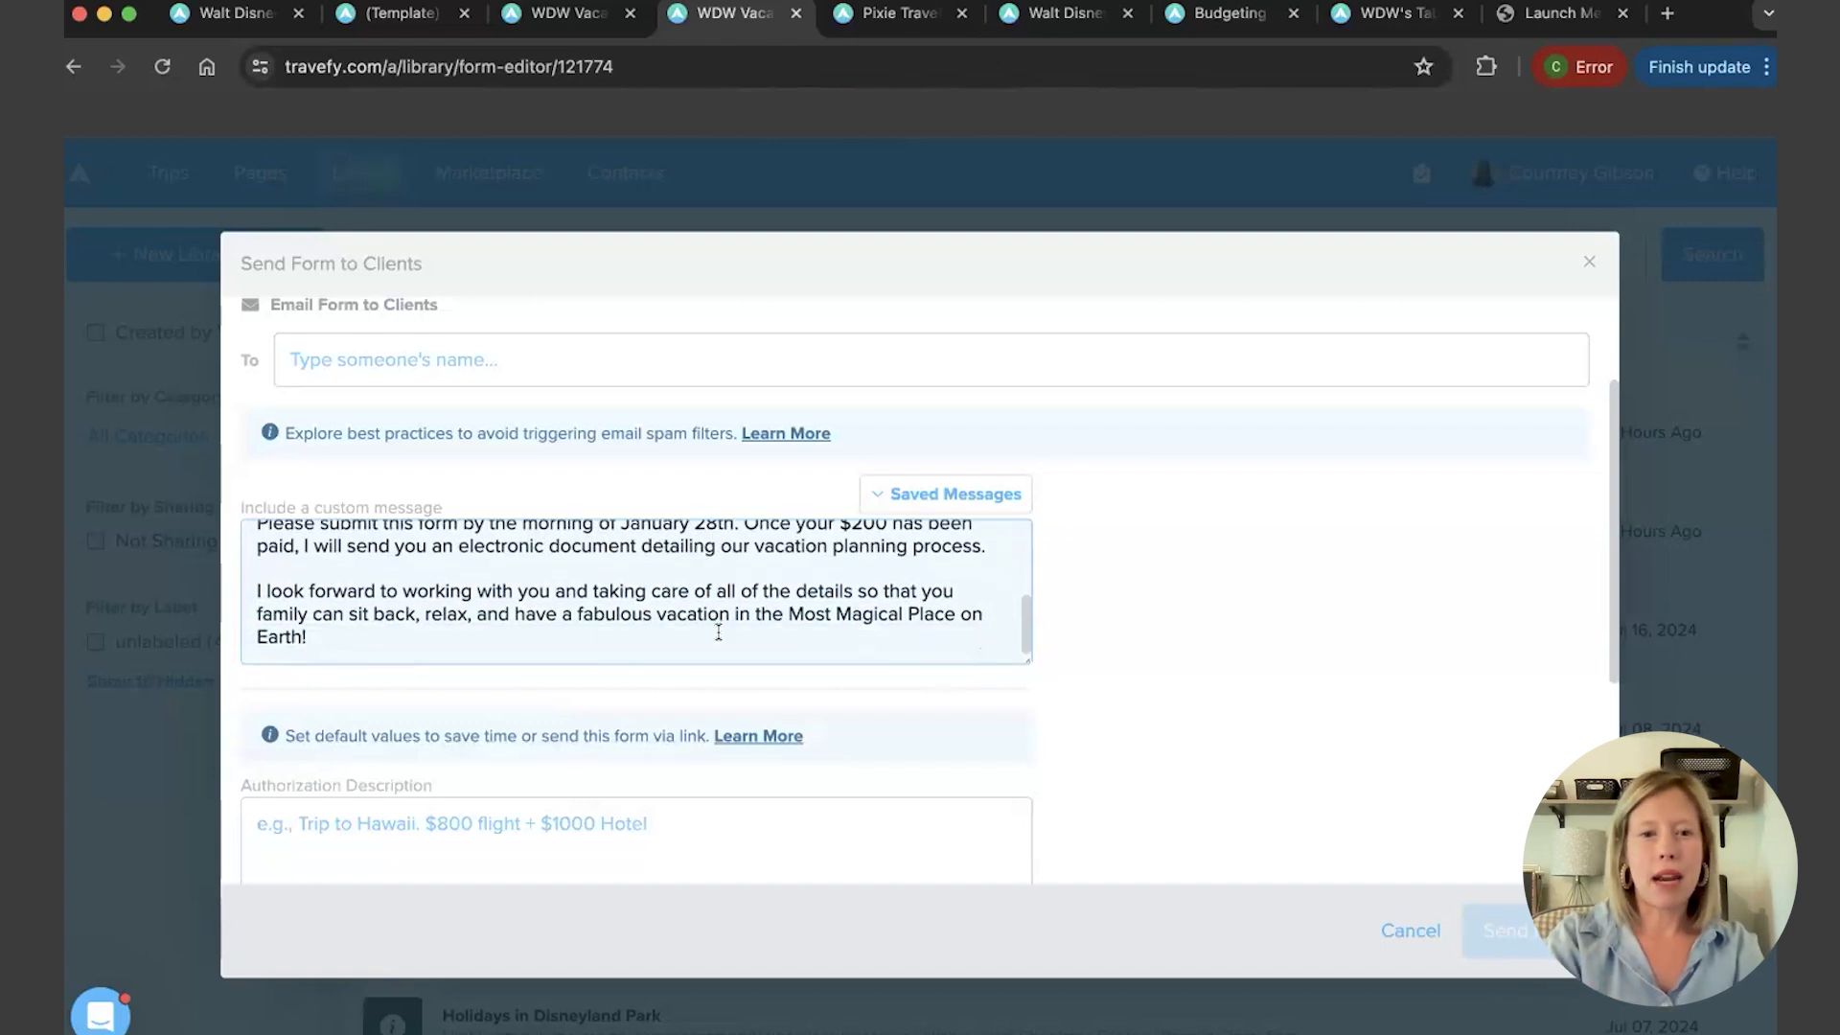
pyautogui.scroll(-3, 587, 658)
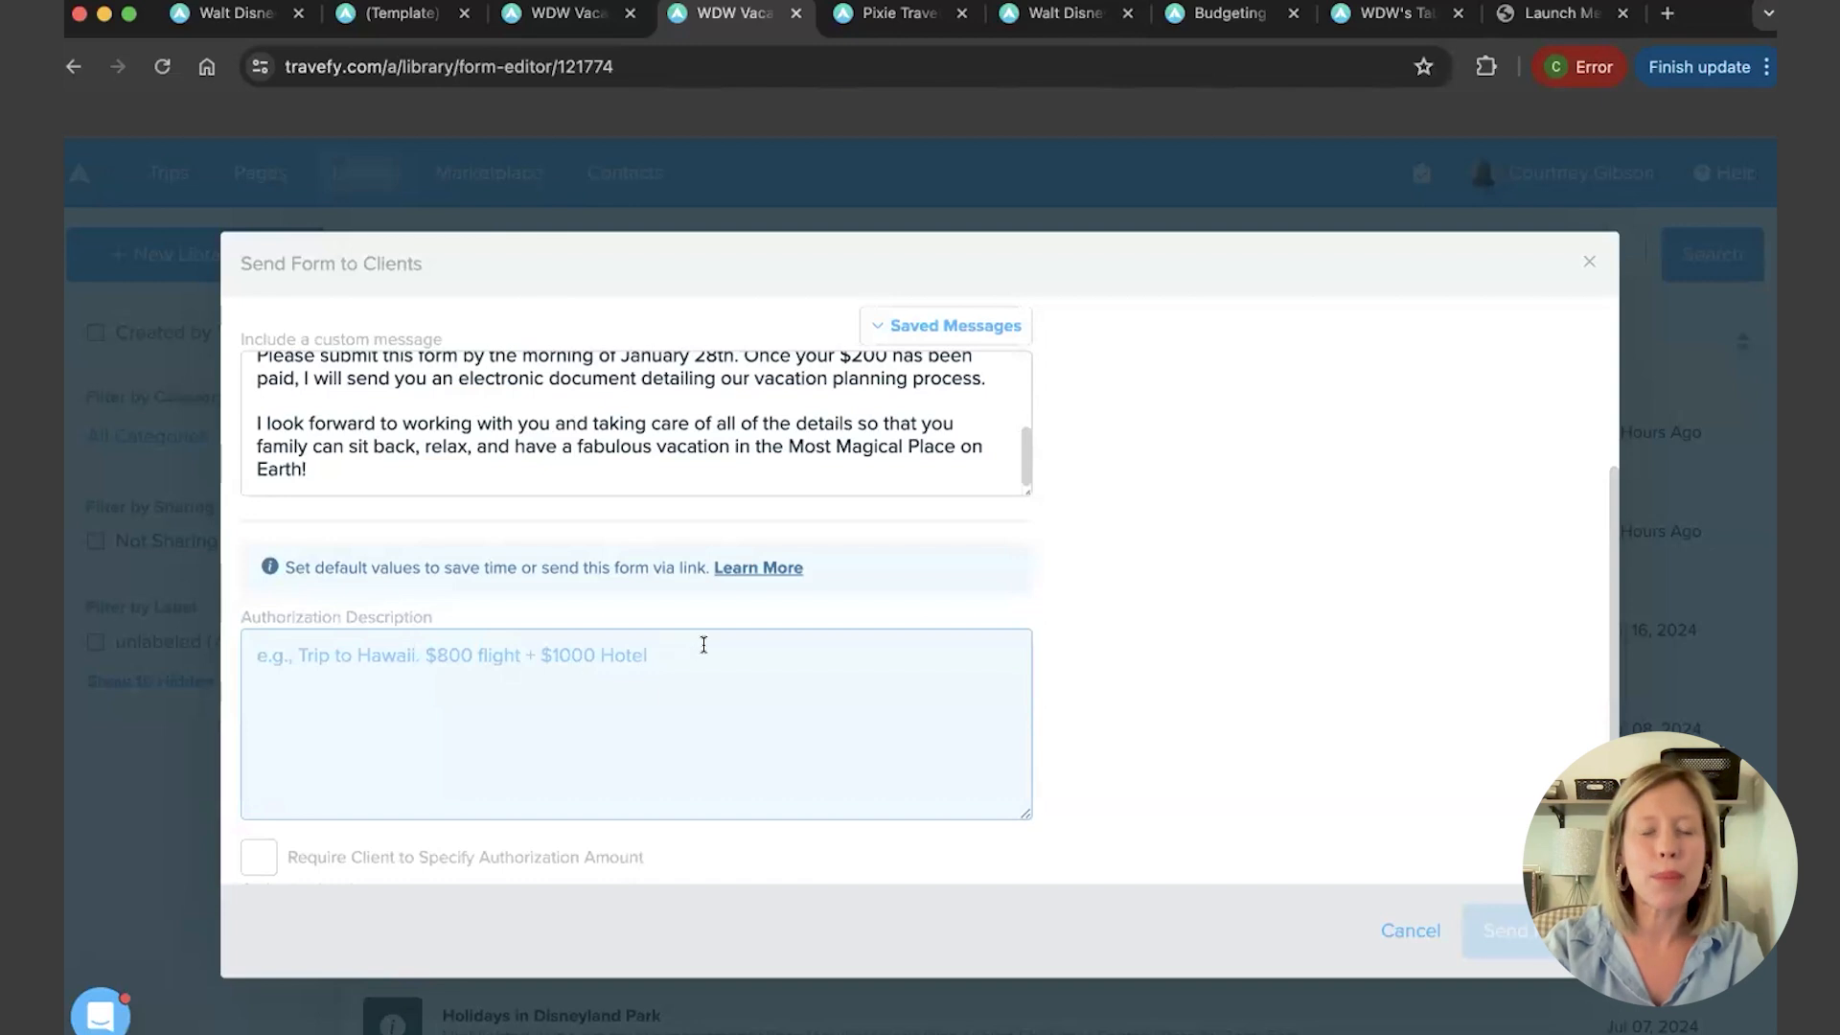
# Check the deposit form's authorization fields, switch to the Pixie Travel guide to Walt Disney World and look over its days and dining items
pyautogui.scroll(-3, 669, 582)
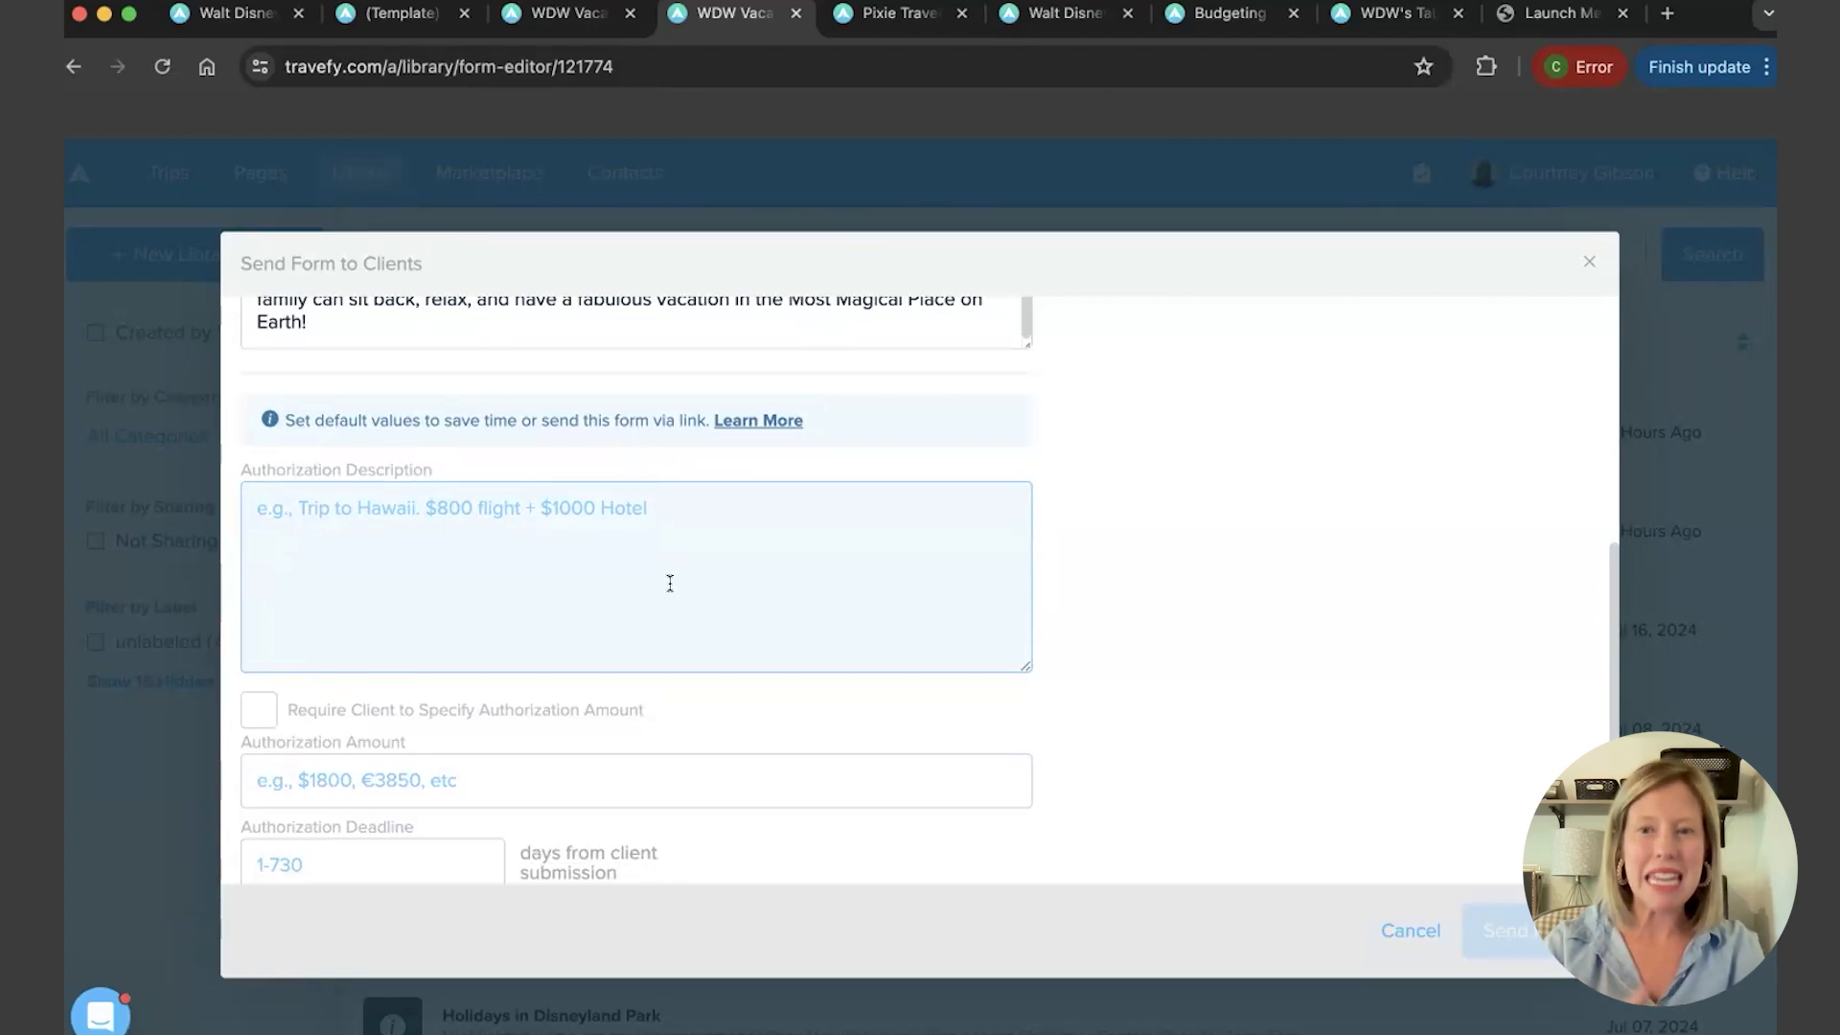
pyautogui.click(903, 19)
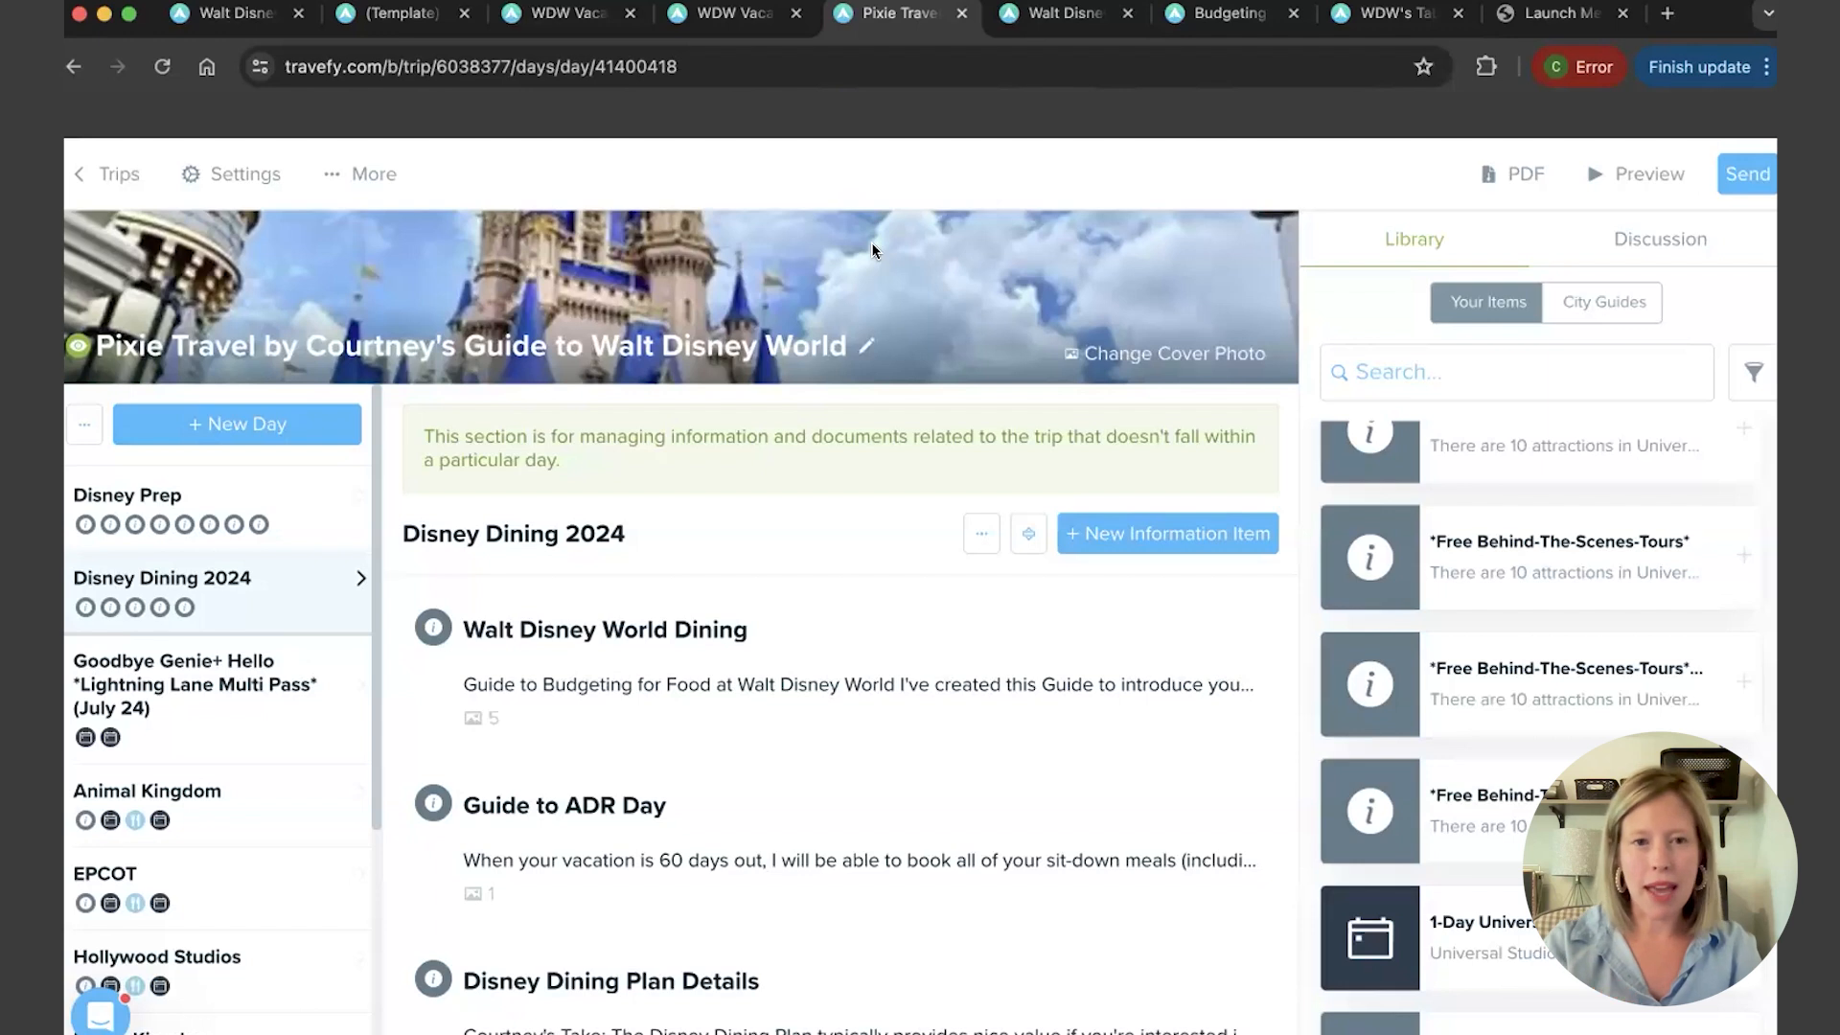
pyautogui.scroll(-1, 872, 246)
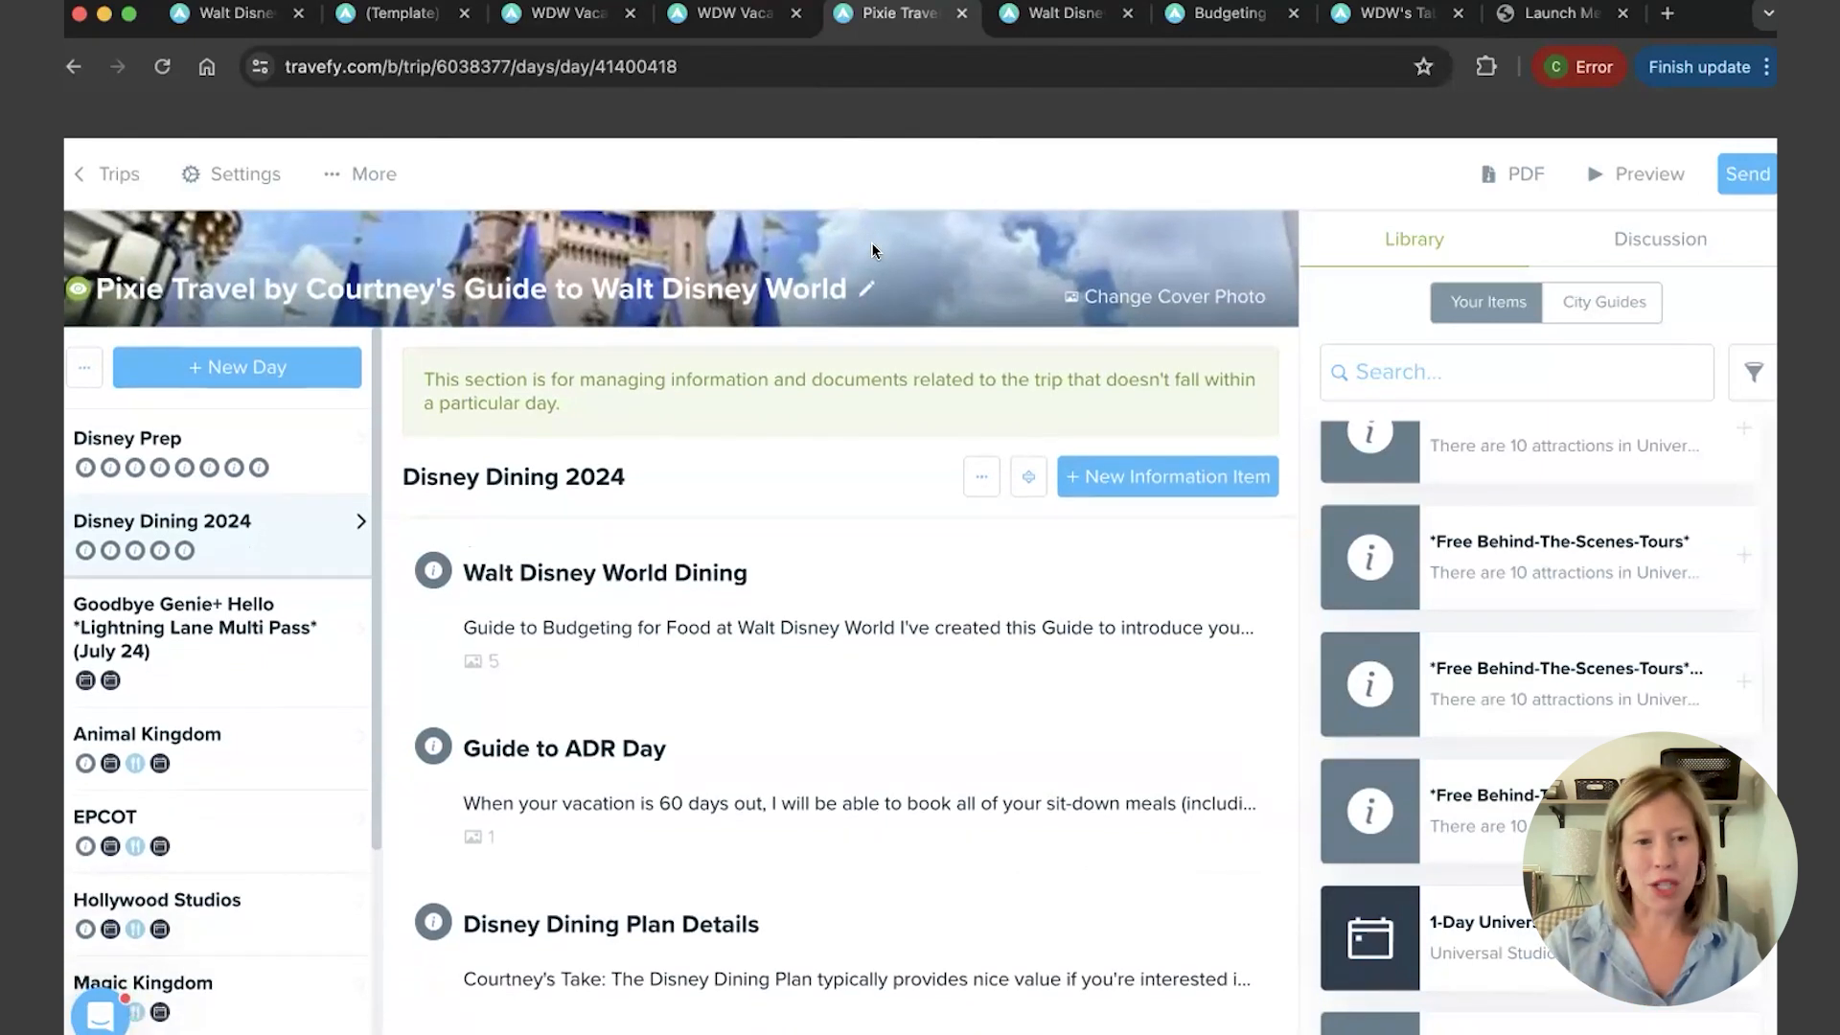
pyautogui.scroll(-3, 872, 246)
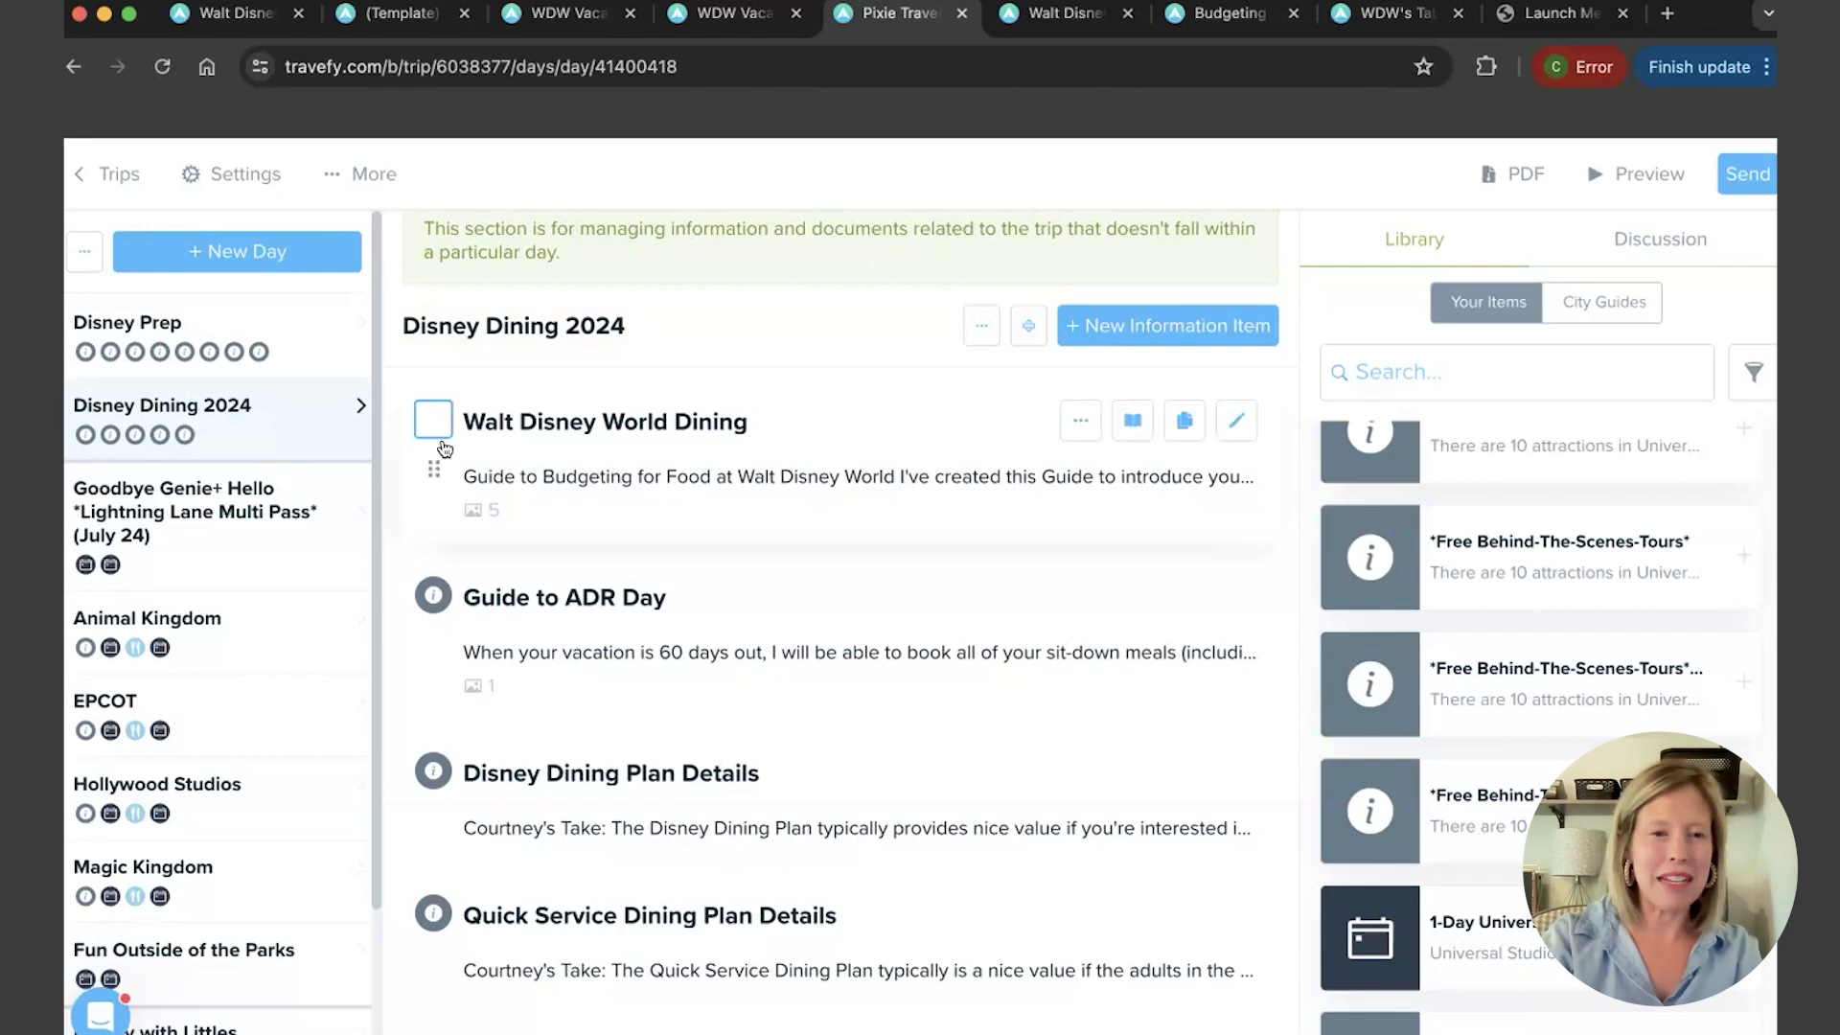
pyautogui.scroll(-2, 233, 449)
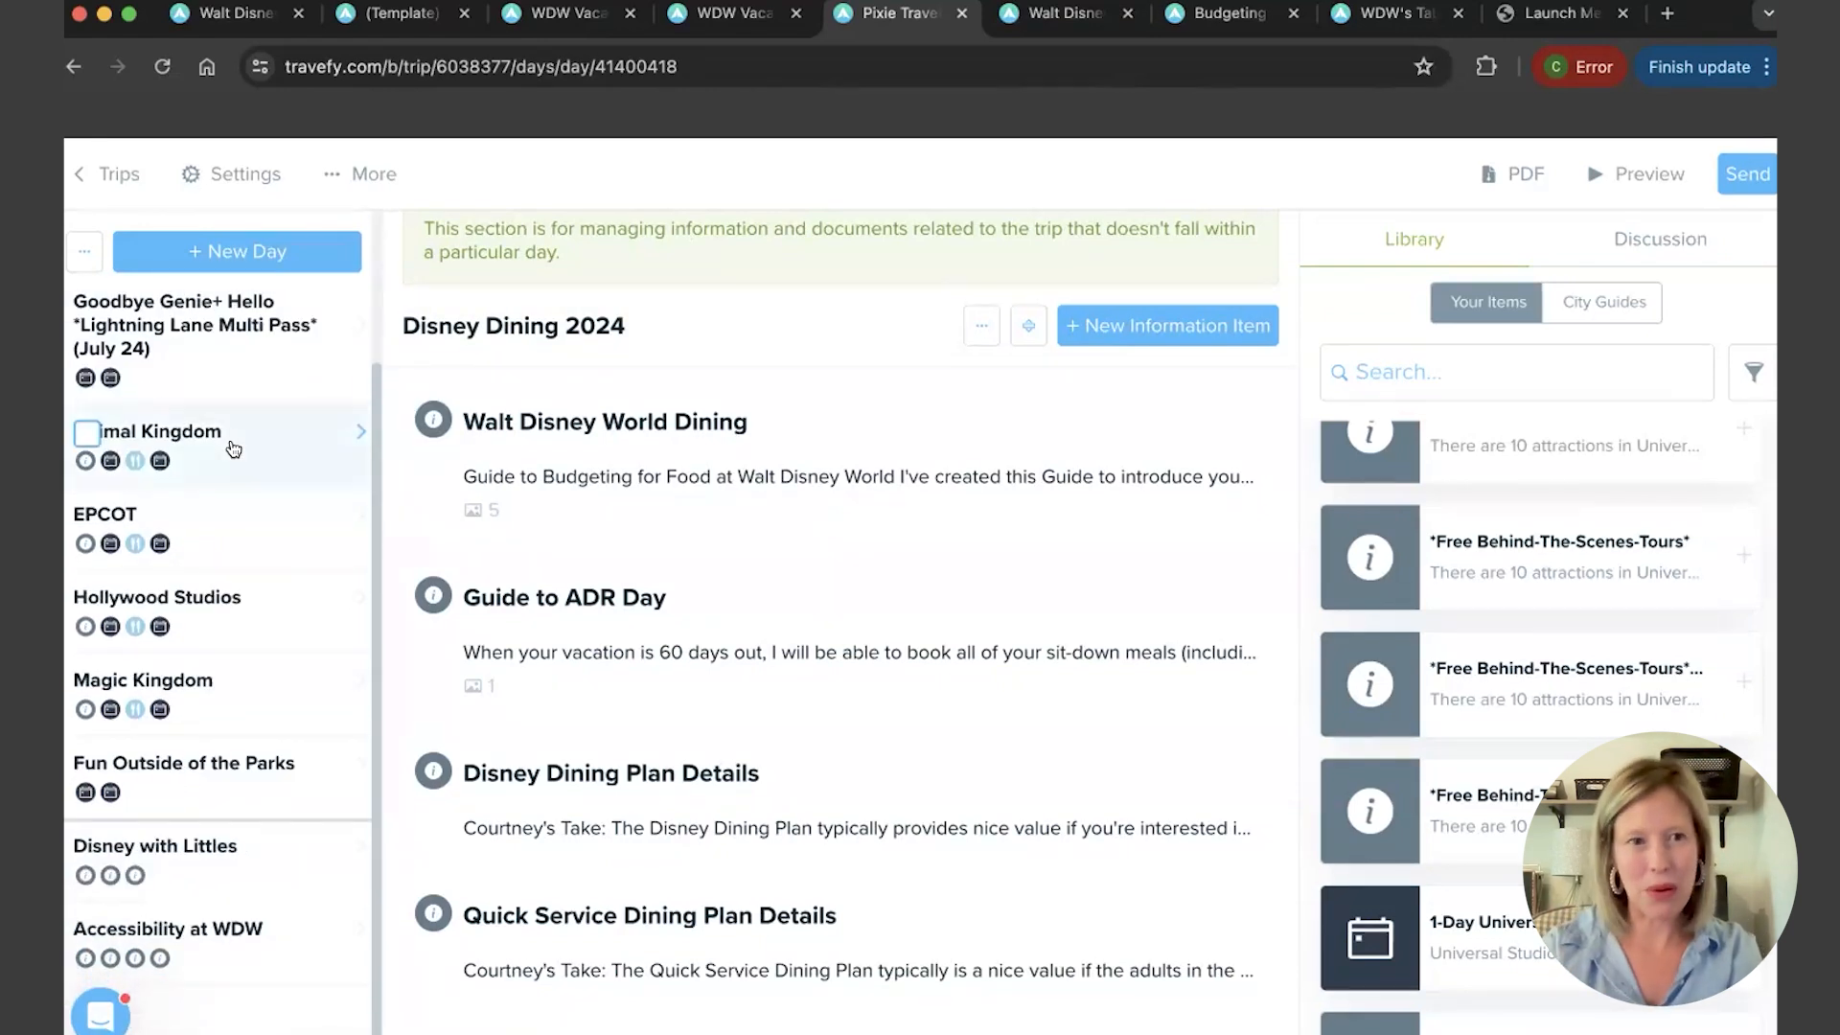
pyautogui.scroll(3, 232, 450)
pyautogui.scroll(2, 772, 348)
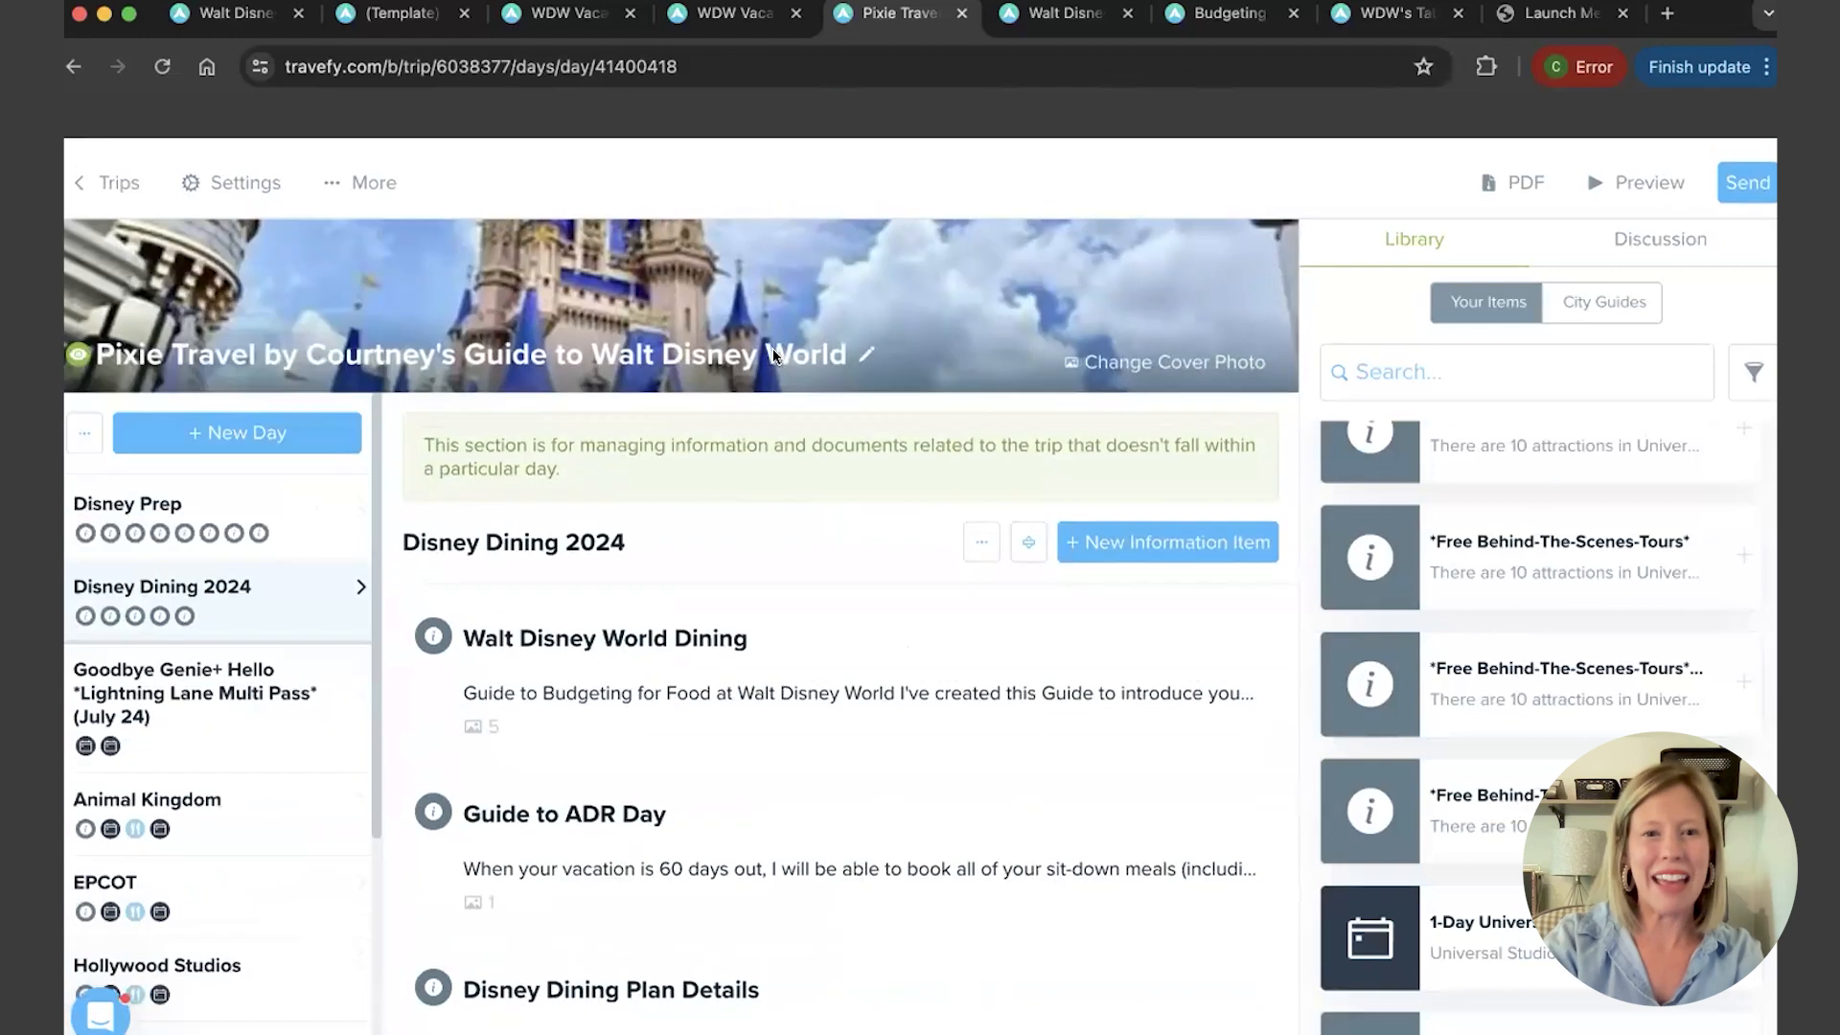
# Open the guide's trip details, read the Description down to the Client Actions options, and close them without saving
pyautogui.click(866, 347)
pyautogui.scroll(-3, 877, 452)
pyautogui.scroll(-3, 877, 453)
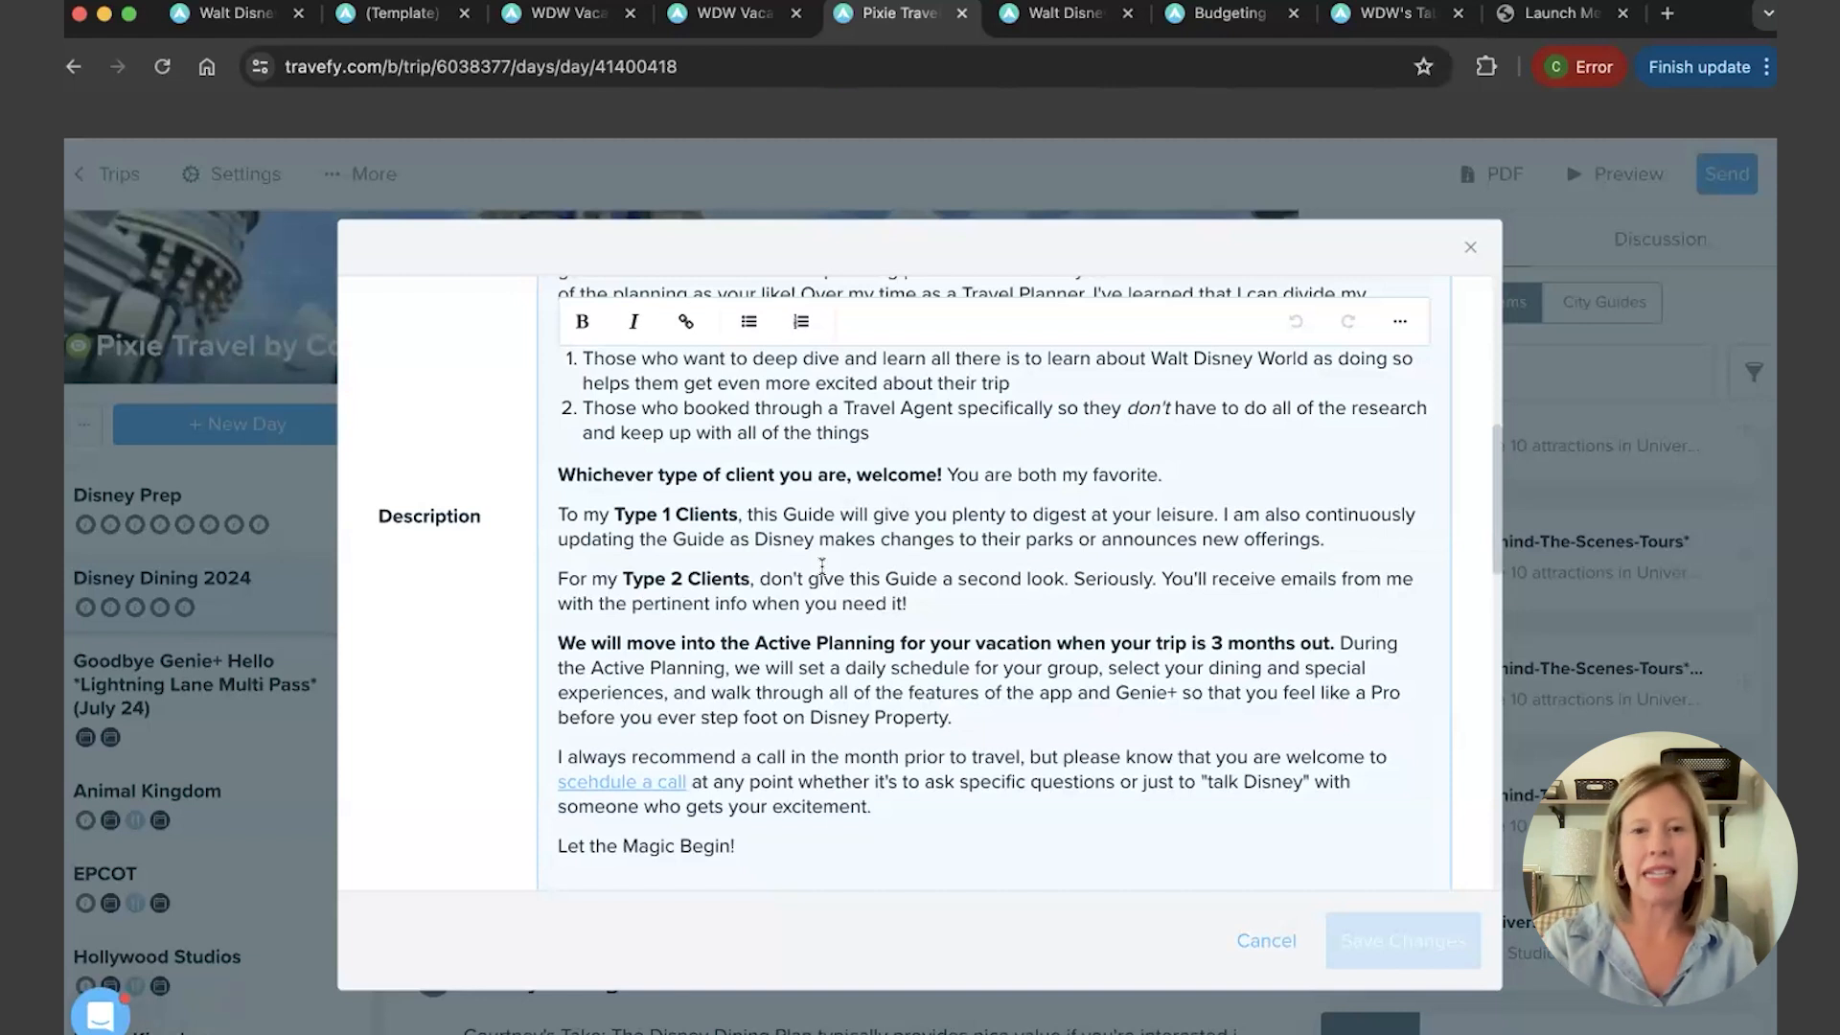
pyautogui.scroll(-2, 821, 566)
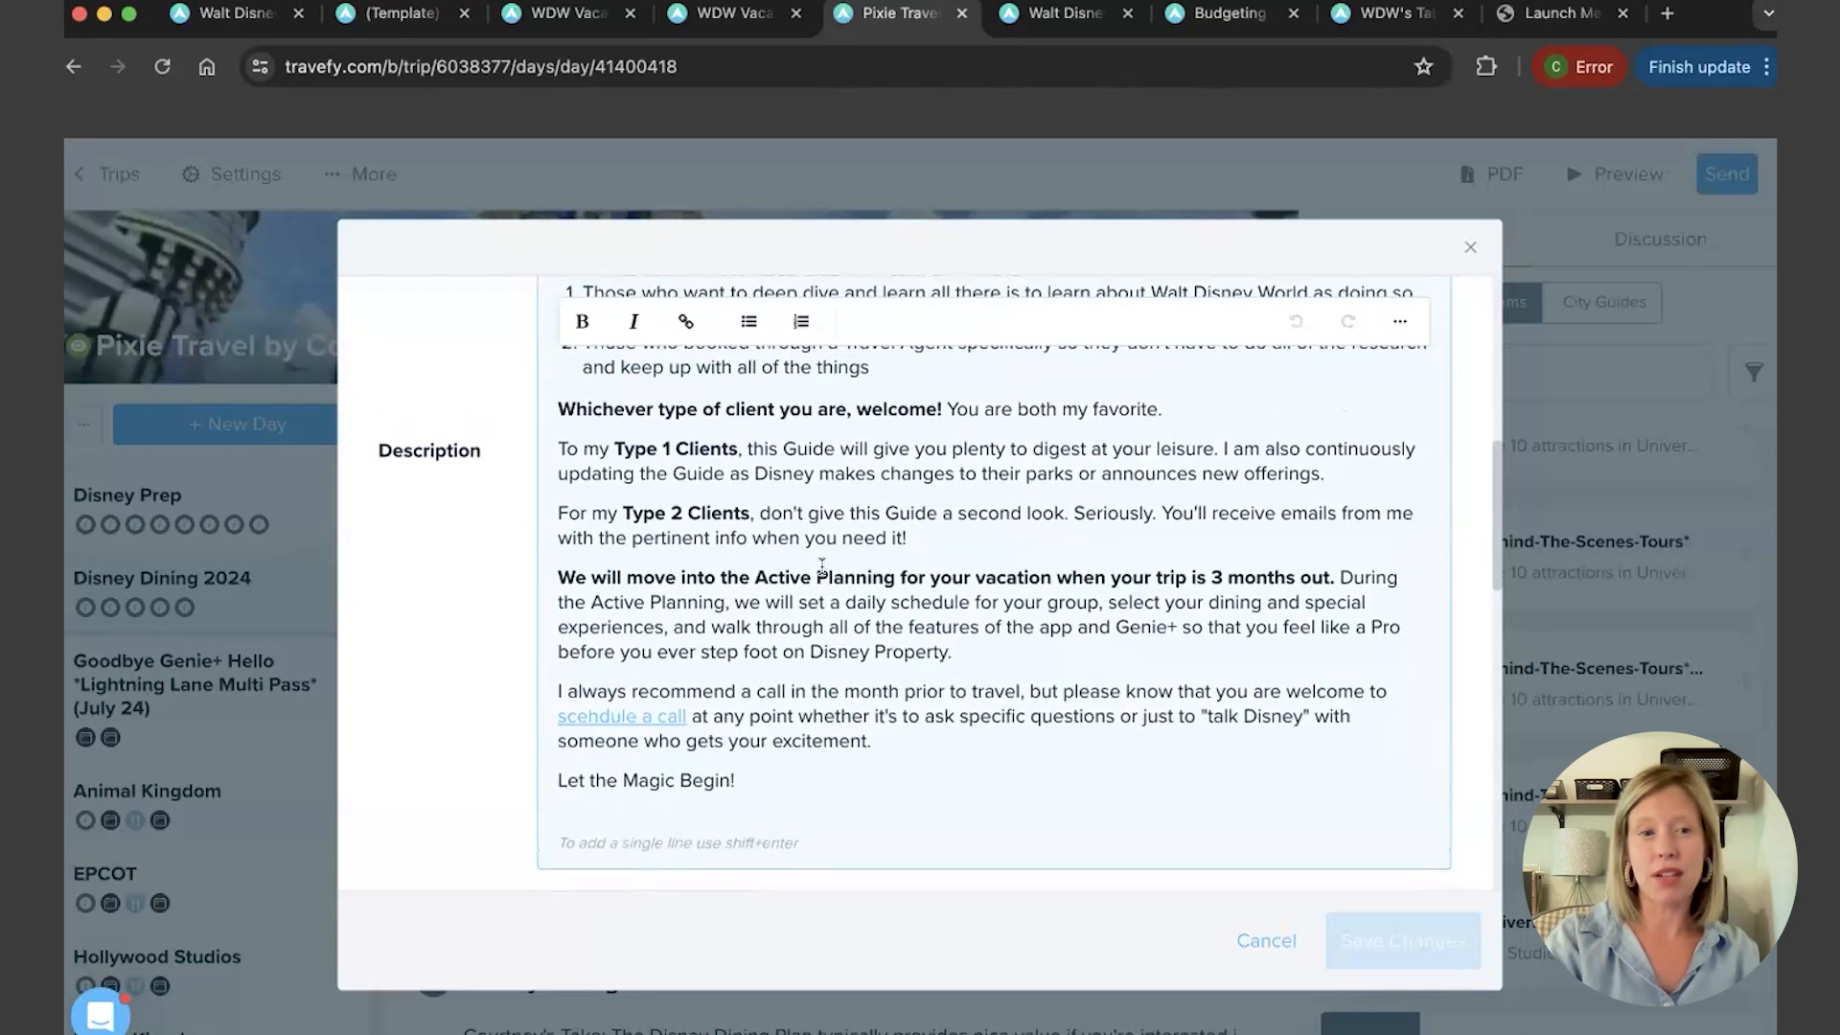
pyautogui.scroll(-3, 752, 599)
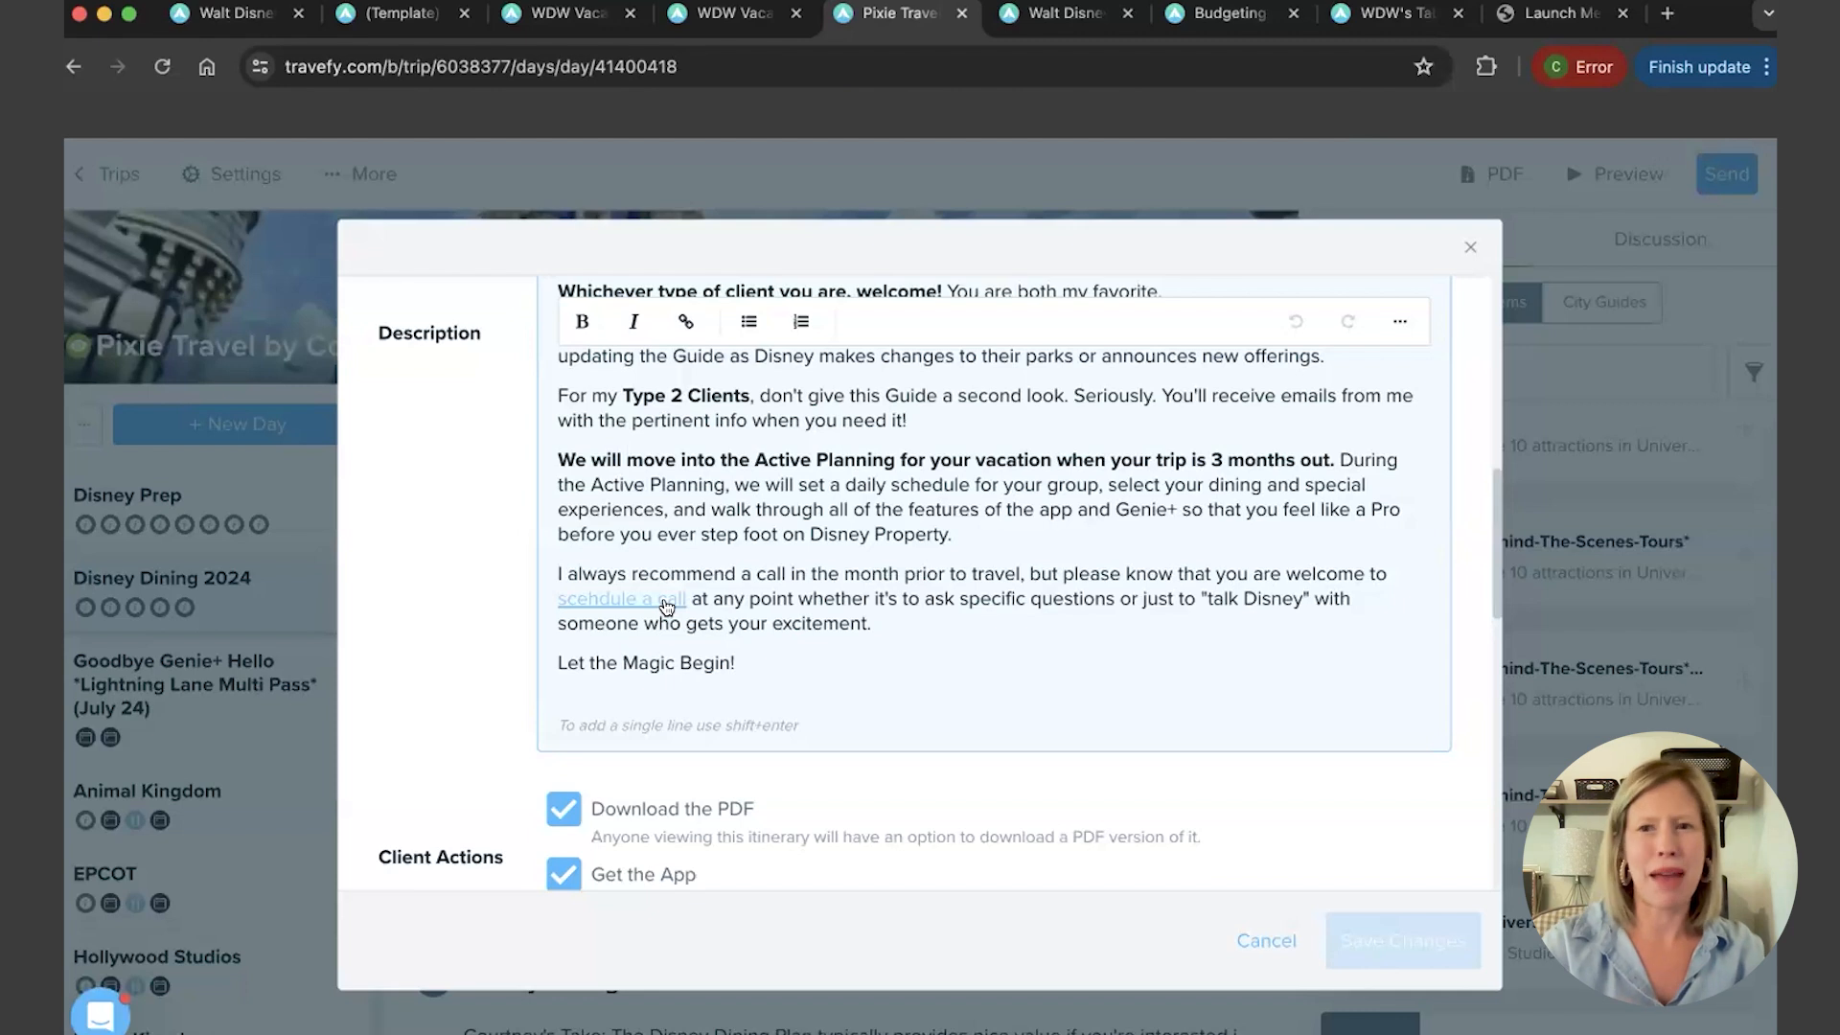
pyautogui.scroll(10, 667, 606)
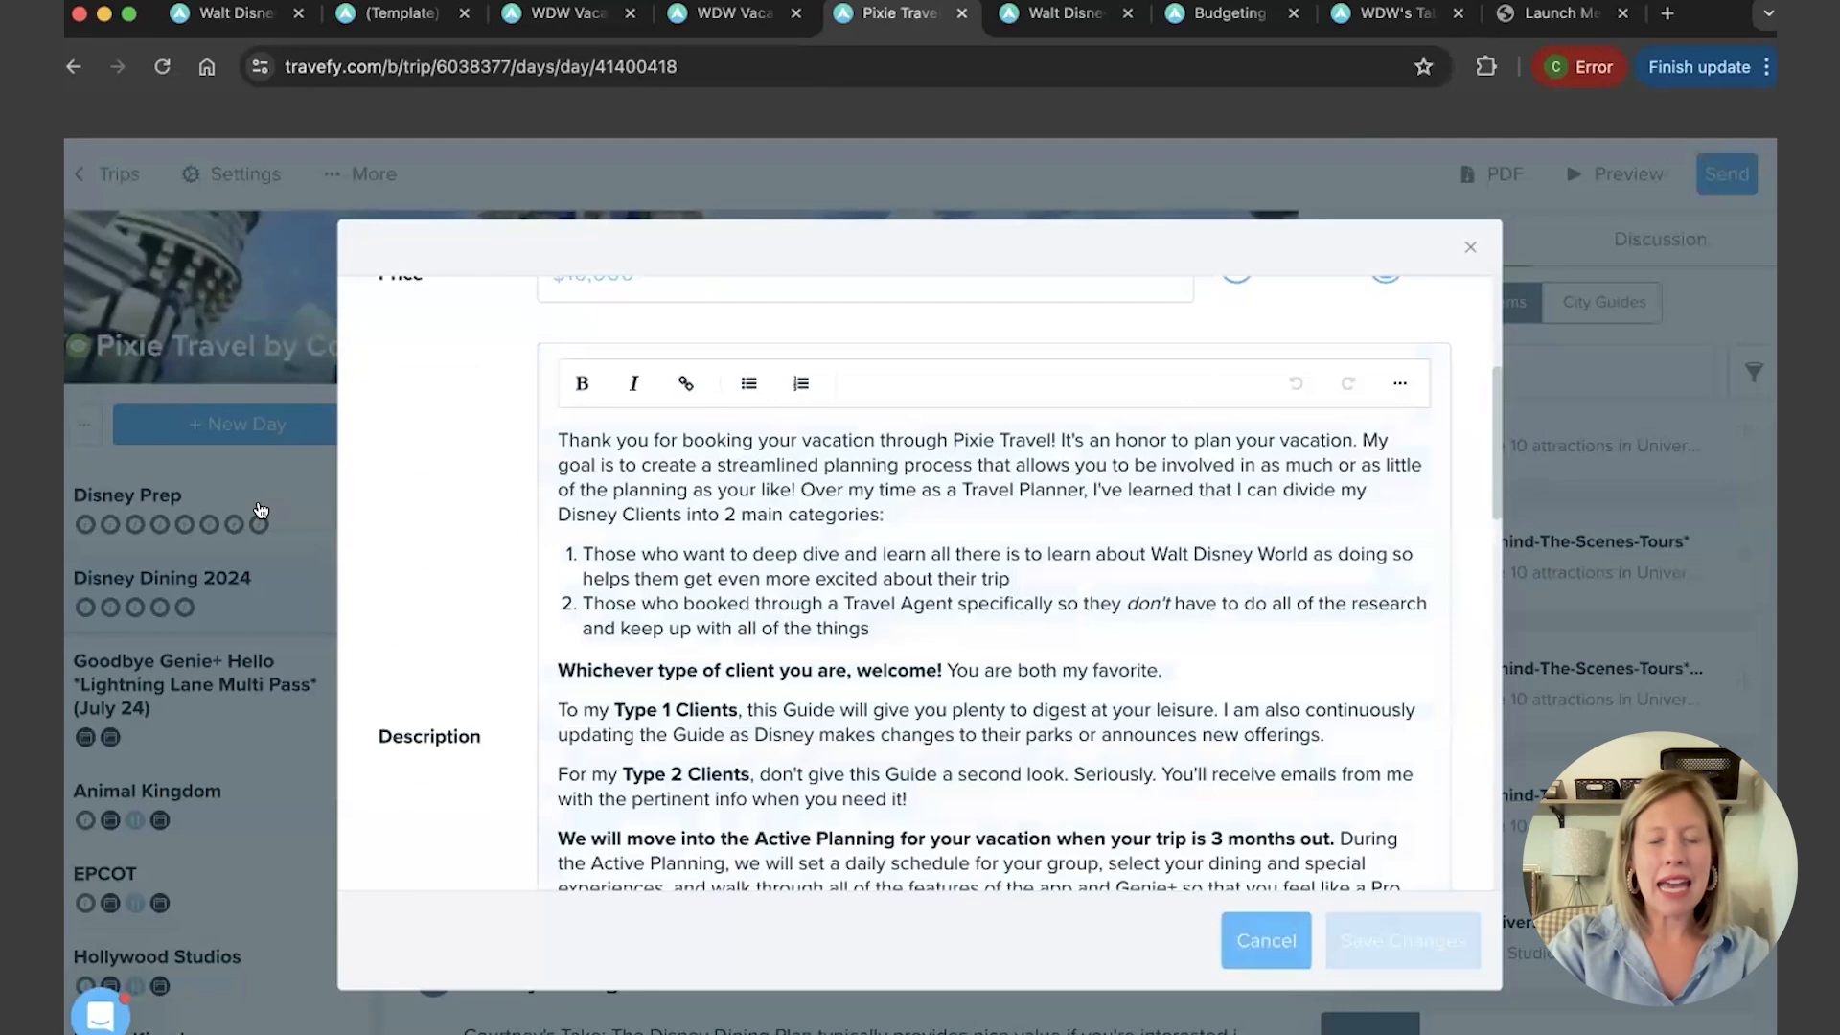
pyautogui.press('Escape')
# Review the Disney Prep items from "Set Up Your Disney Account" down to "Add Travel Protection Plan"
pyautogui.scroll(-2, 605, 603)
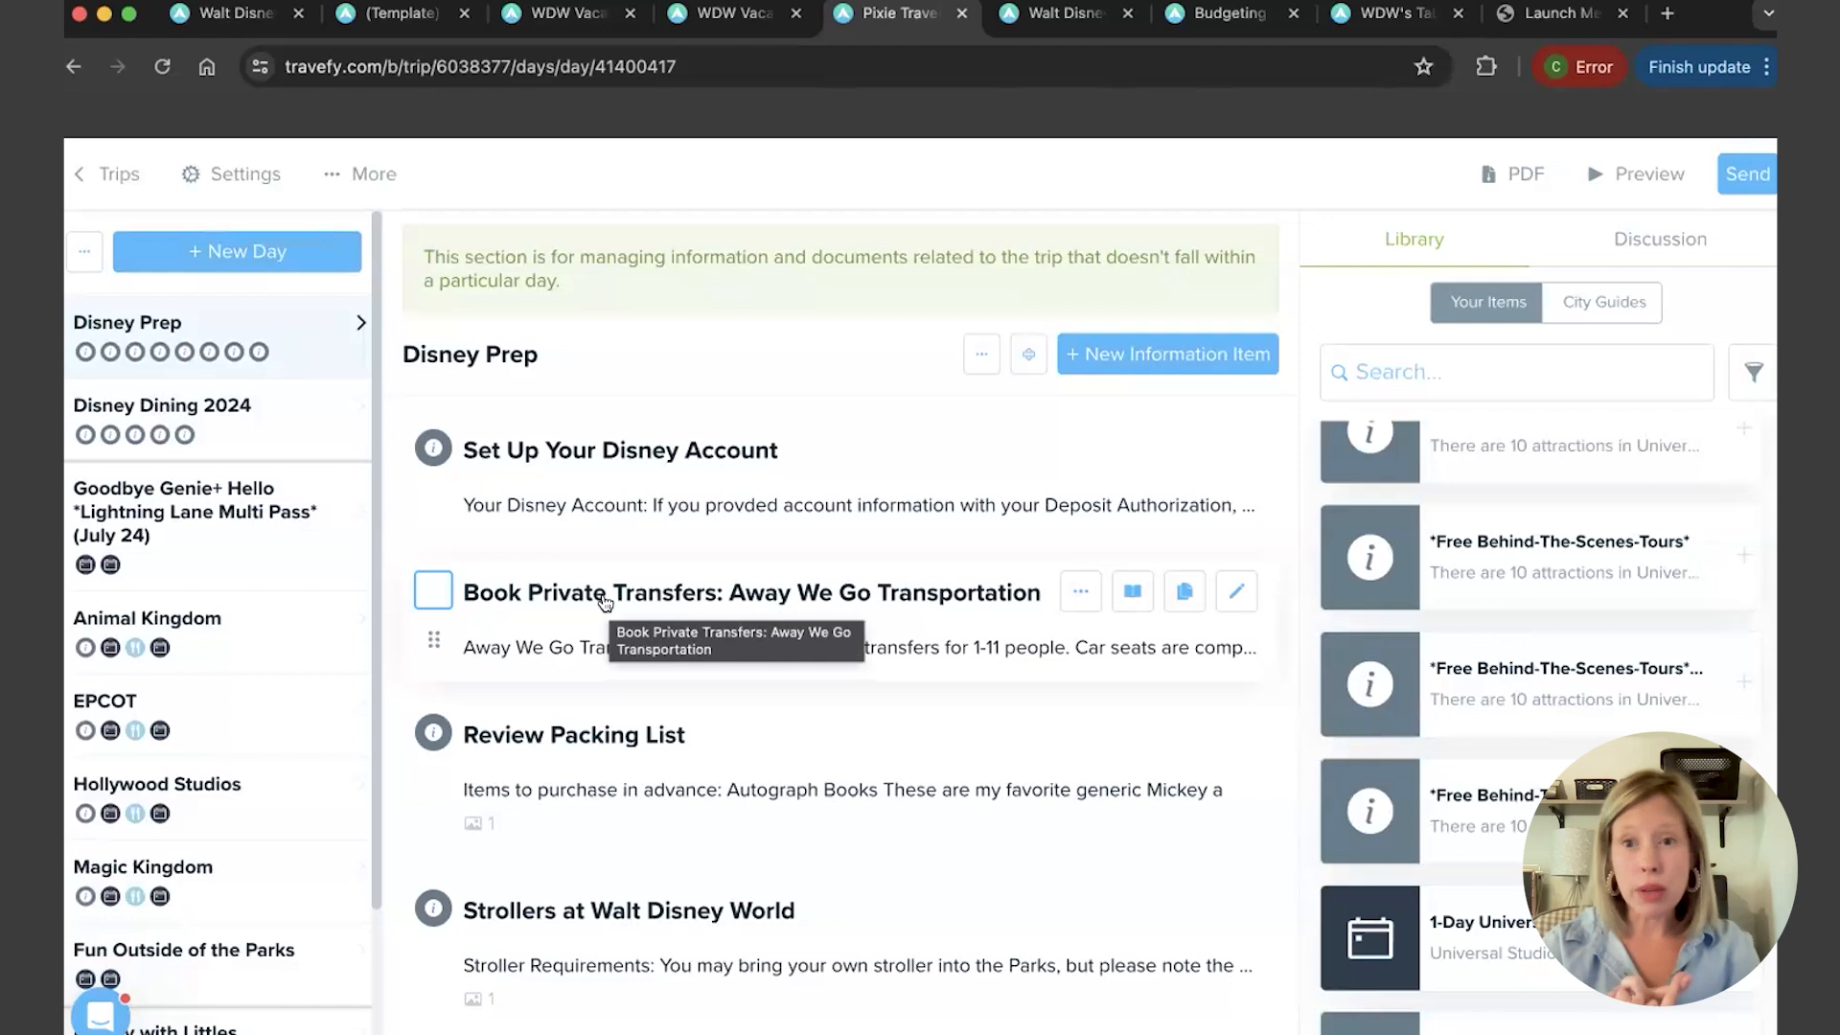
pyautogui.scroll(-1, 605, 600)
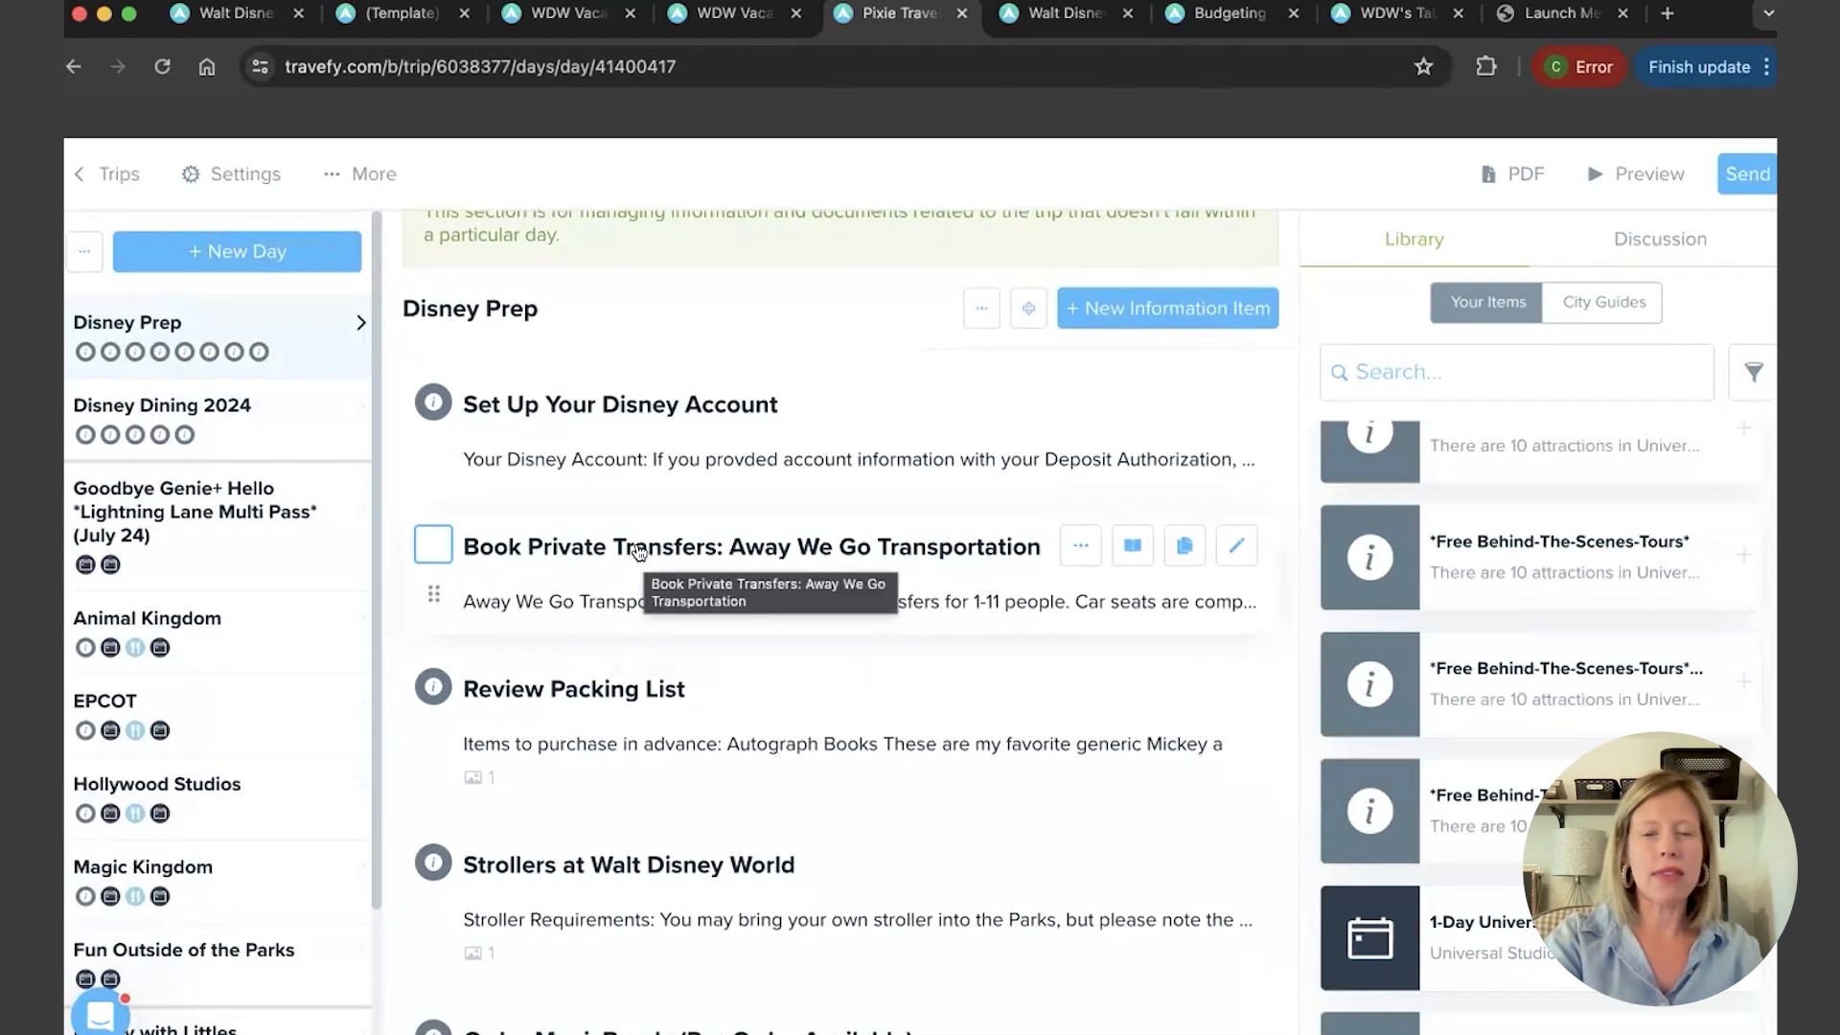
pyautogui.scroll(-1, 695, 483)
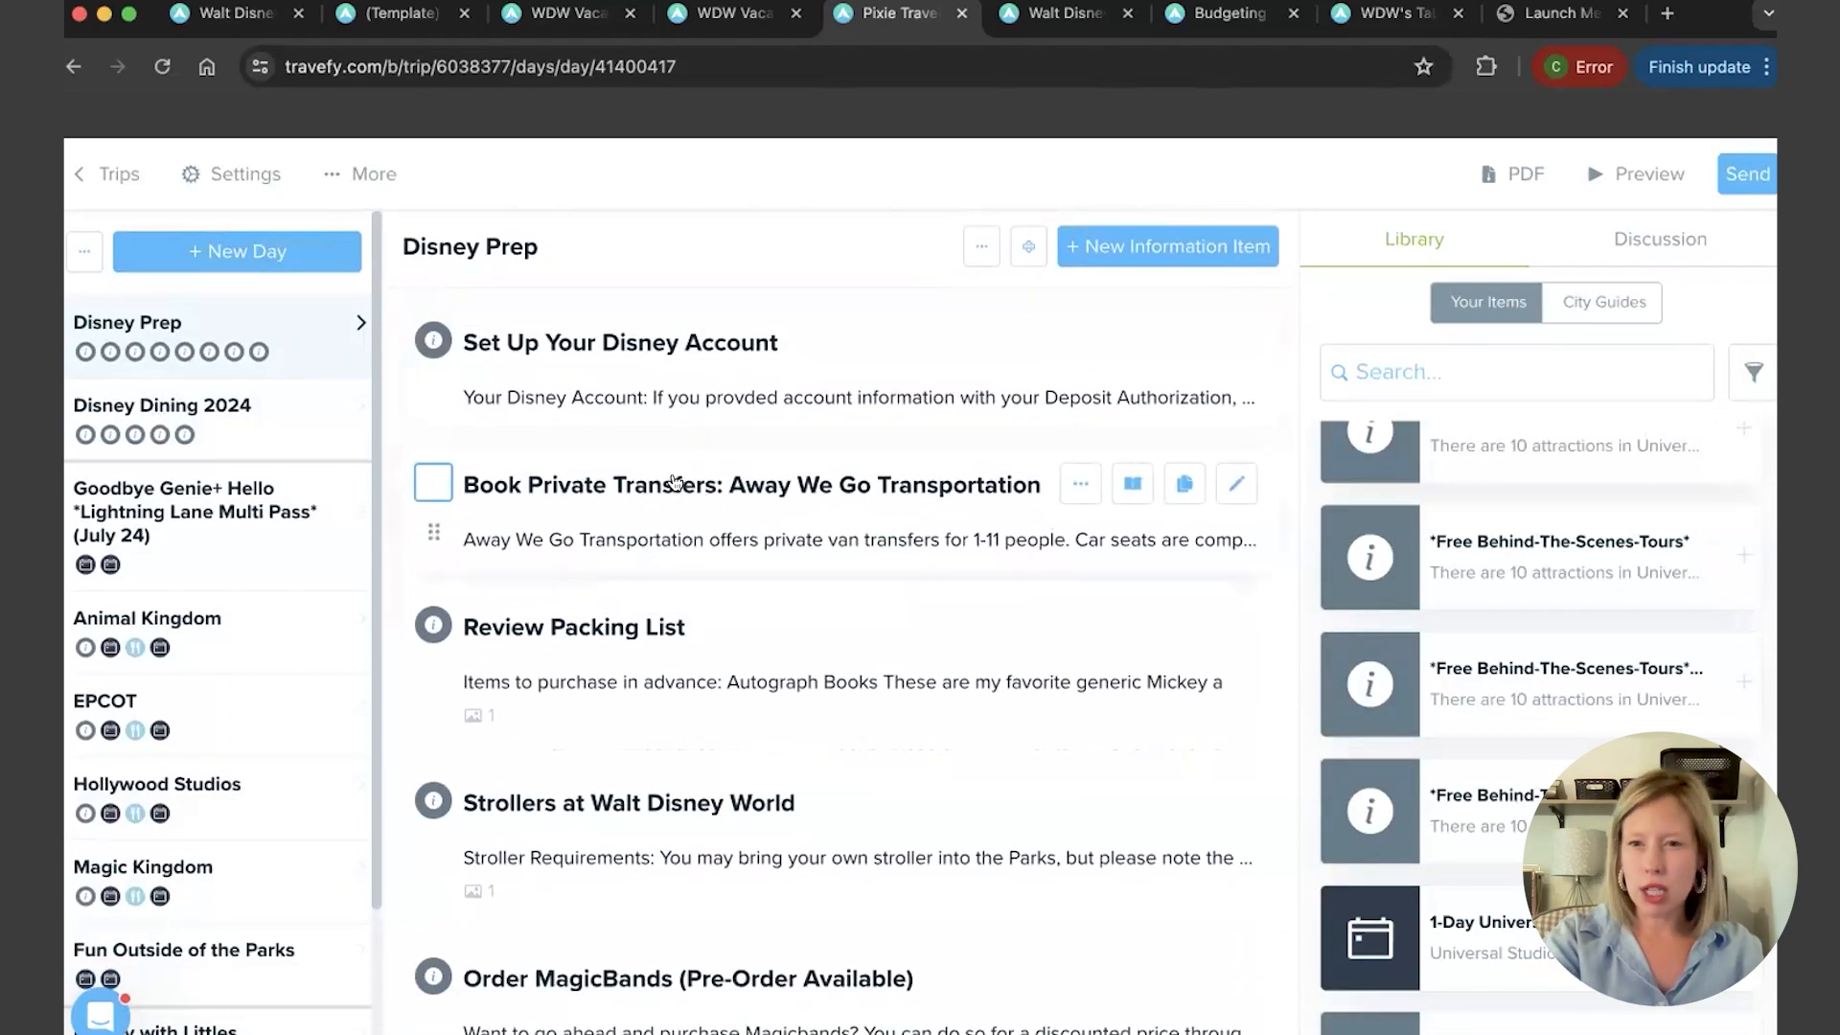
pyautogui.scroll(-7, 676, 483)
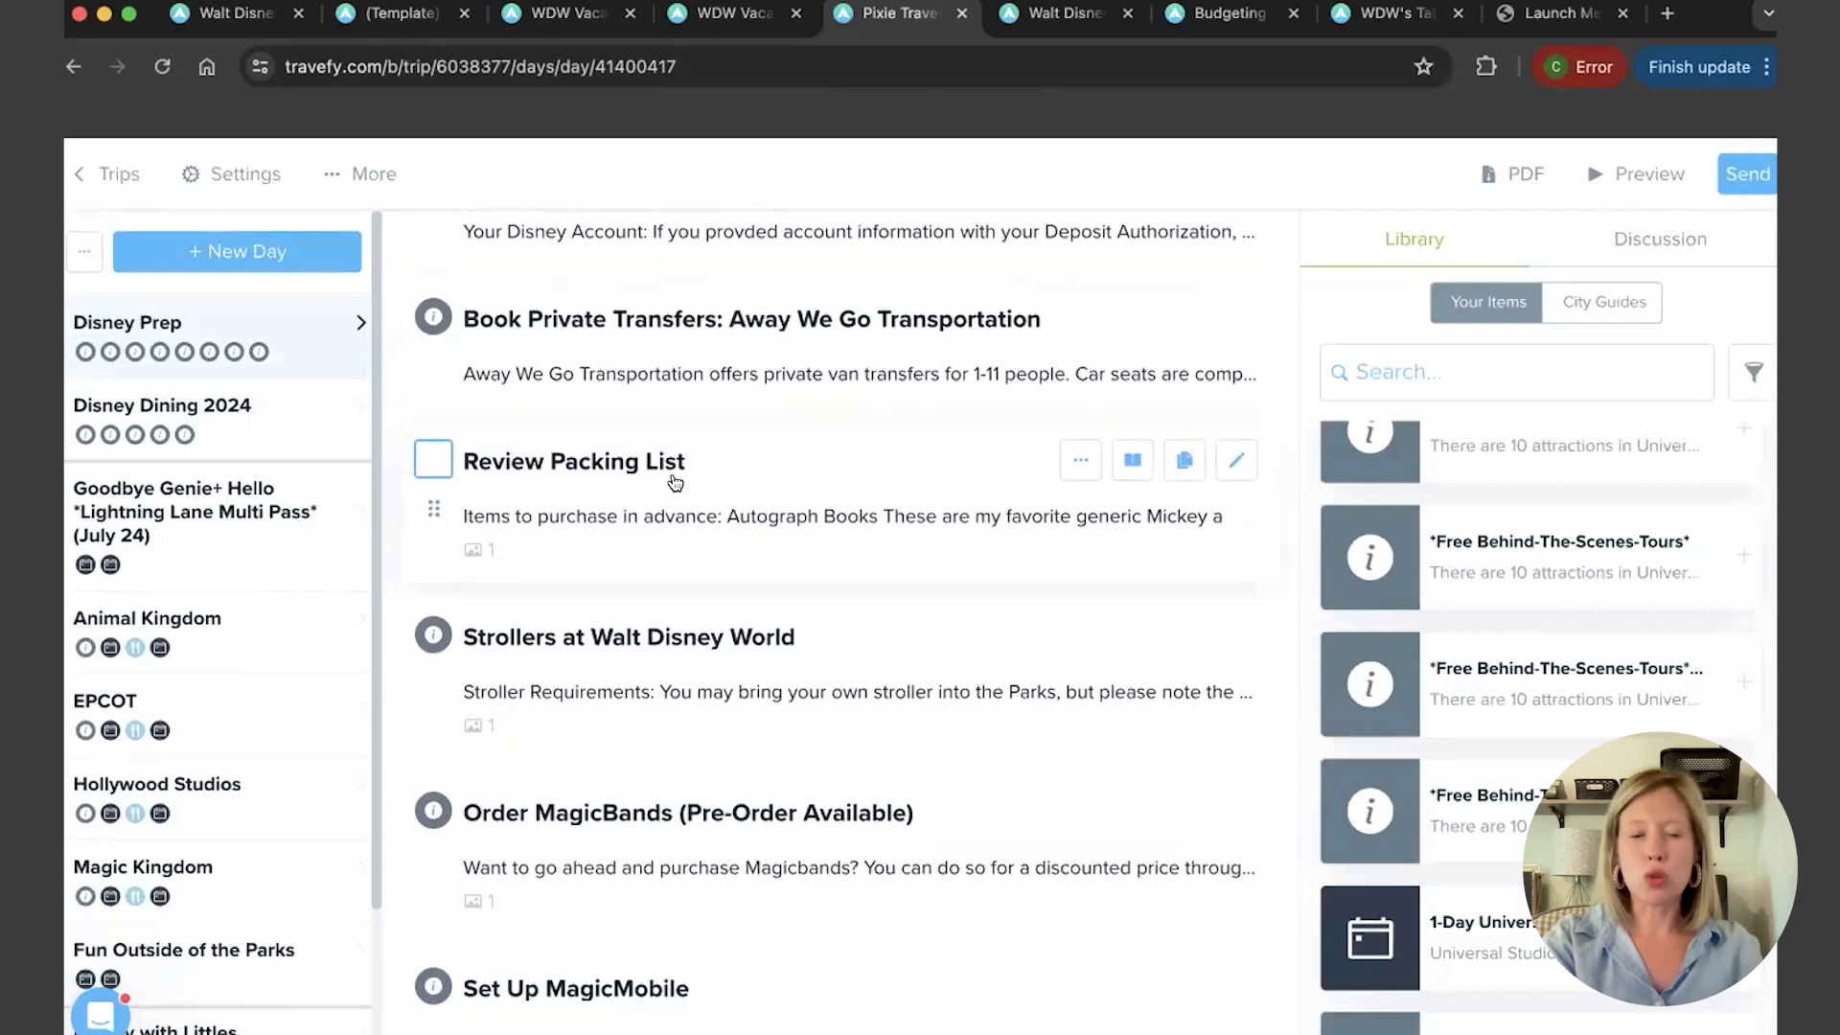
pyautogui.scroll(-2, 676, 482)
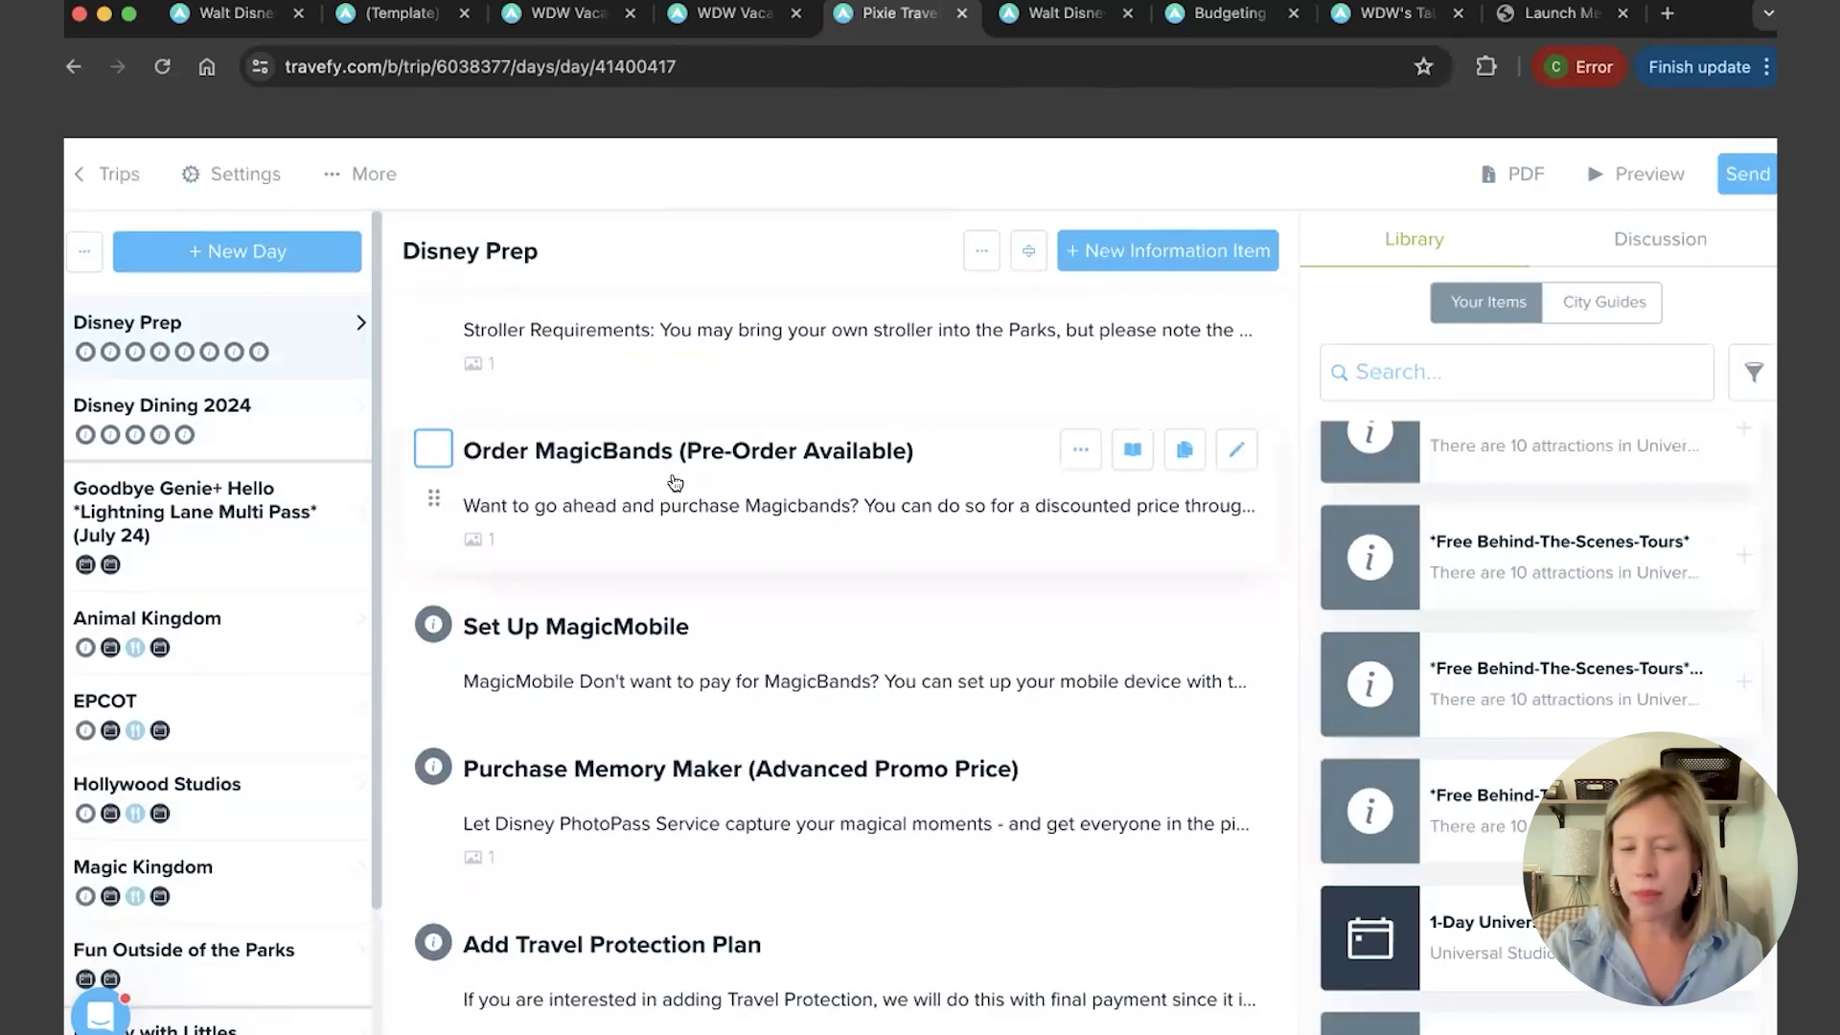
pyautogui.scroll(-1, 675, 482)
# Go to the Disney Dining 2024 section, look over its items and open the "Walt Disney World Dining" entry
pyautogui.click(267, 419)
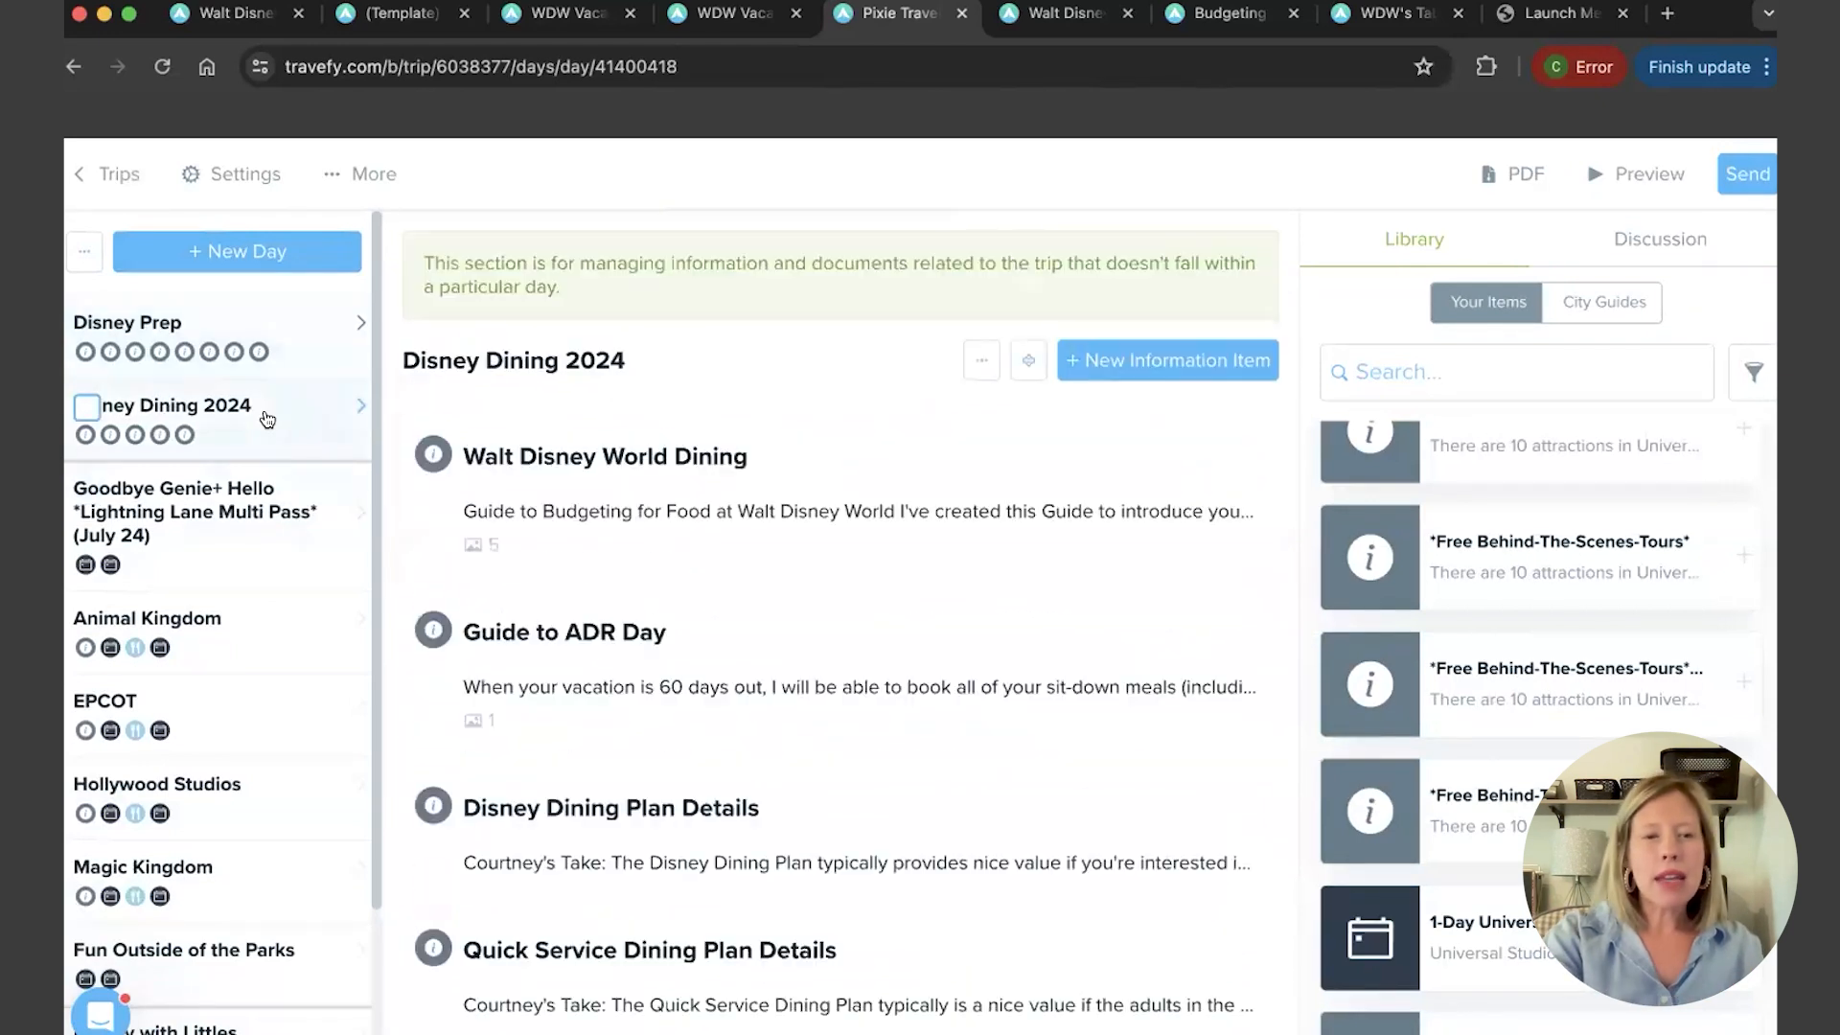
pyautogui.scroll(-1, 705, 460)
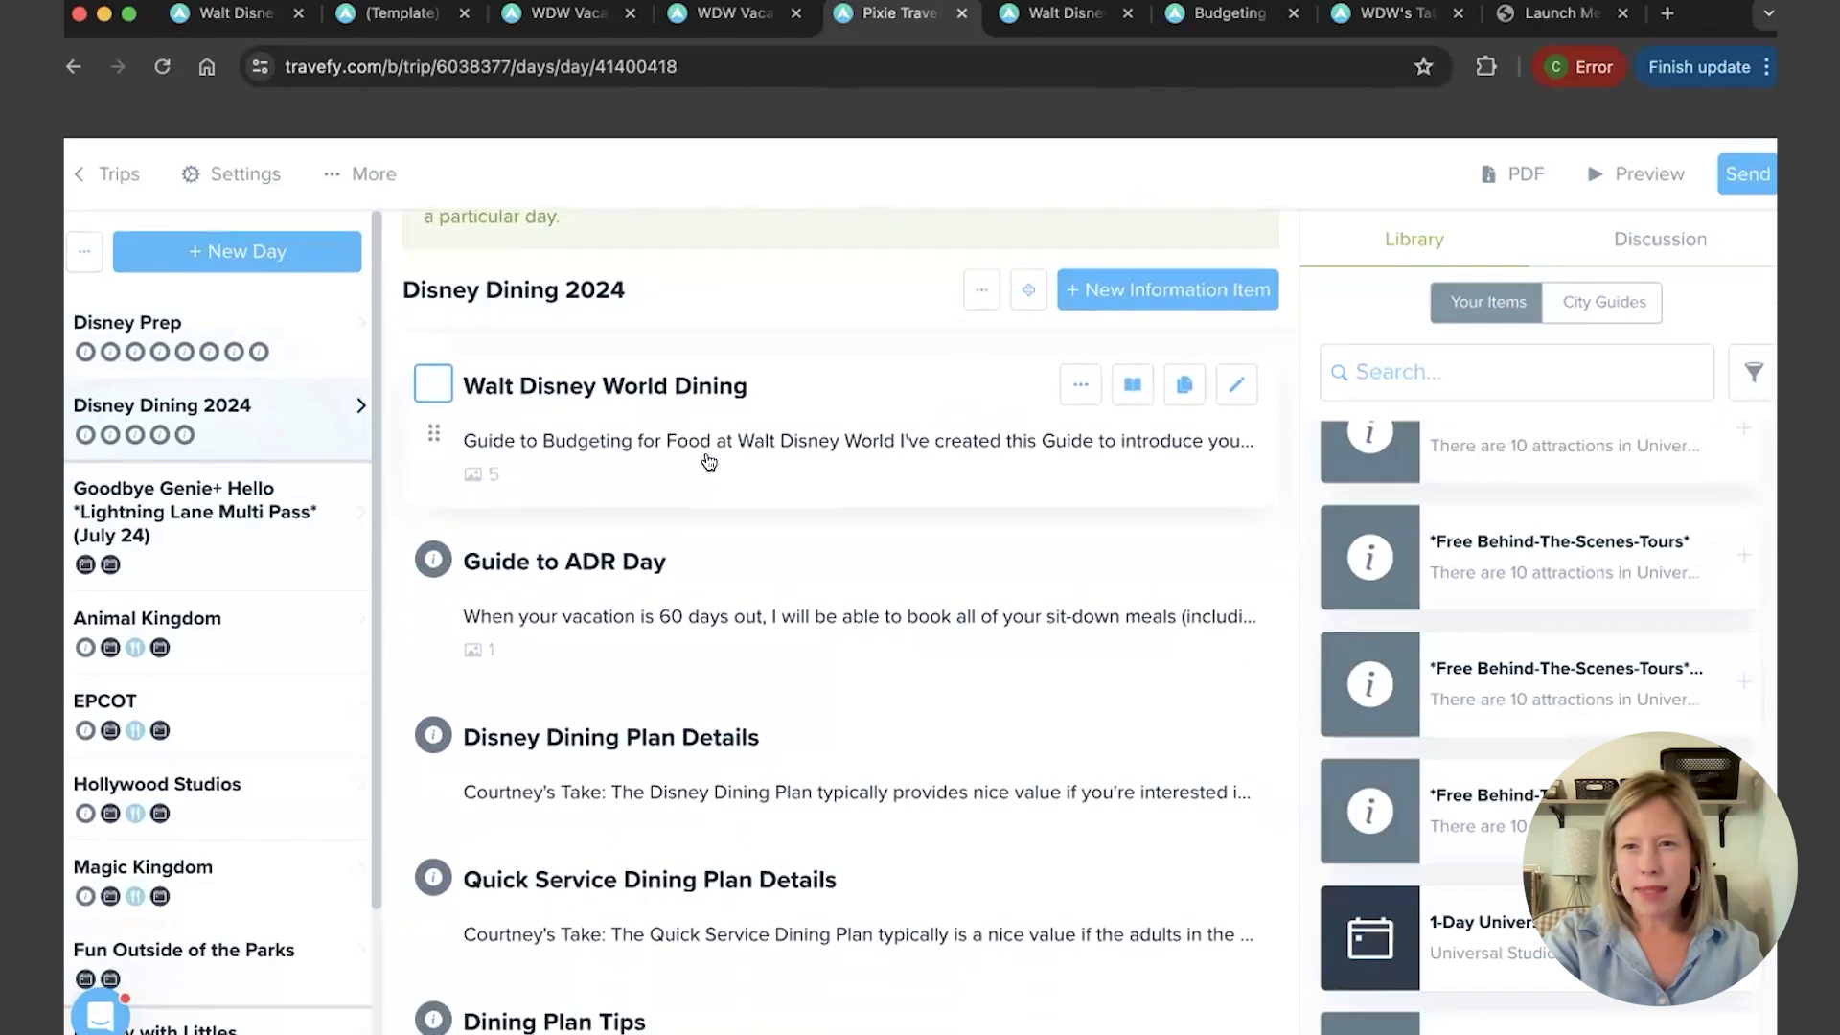
pyautogui.scroll(-1, 709, 461)
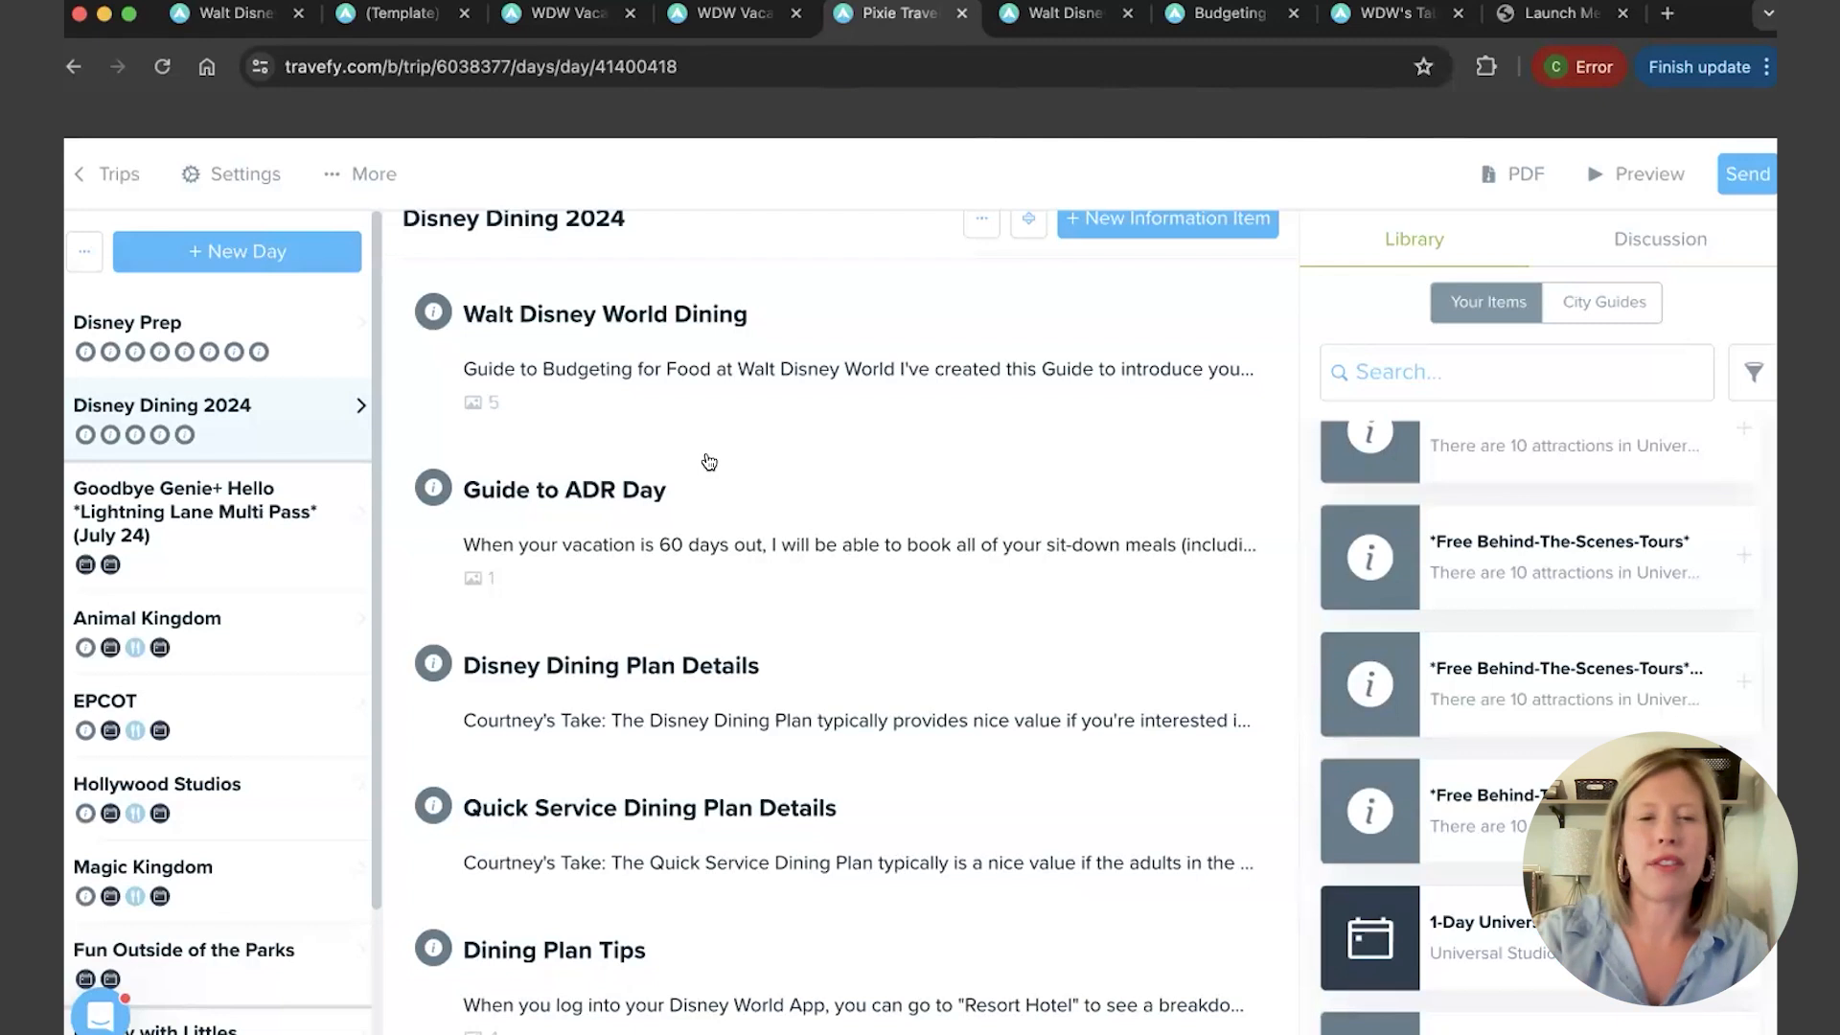
pyautogui.click(808, 326)
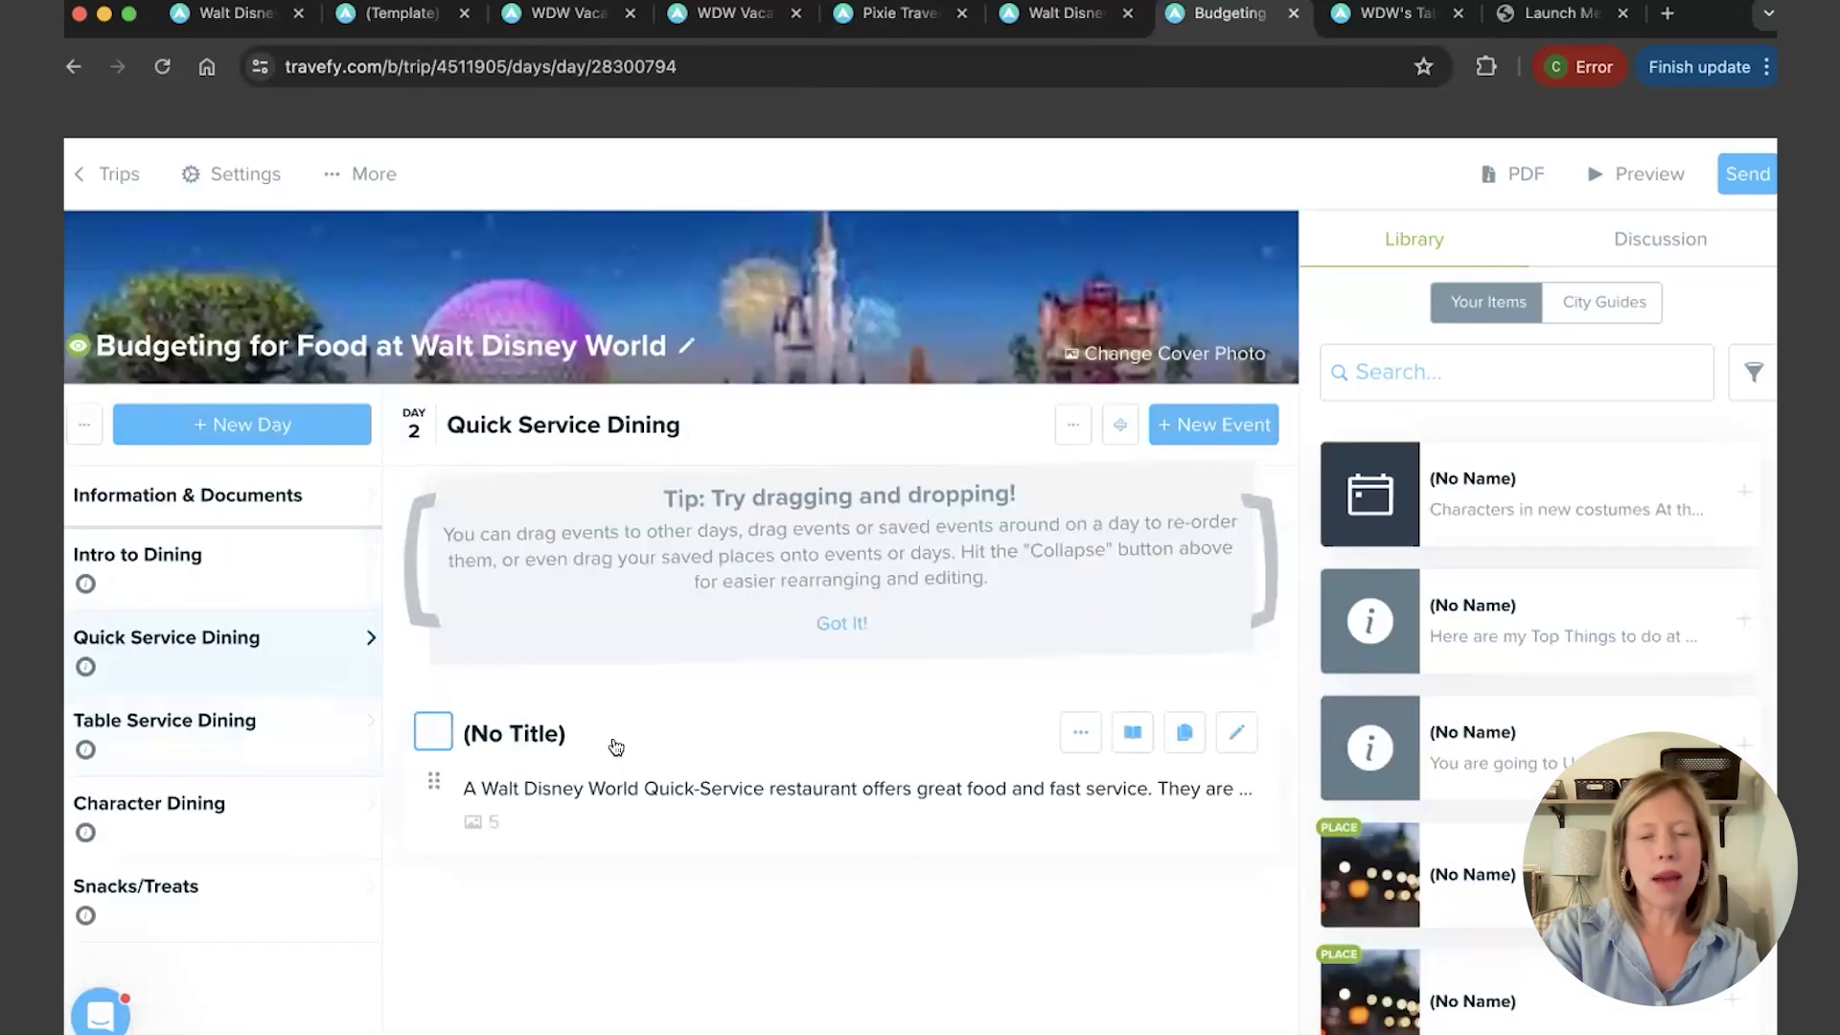
# Open the untitled Quick Service Dining event, read its notes down to the photos, and close the editor
pyautogui.click(616, 743)
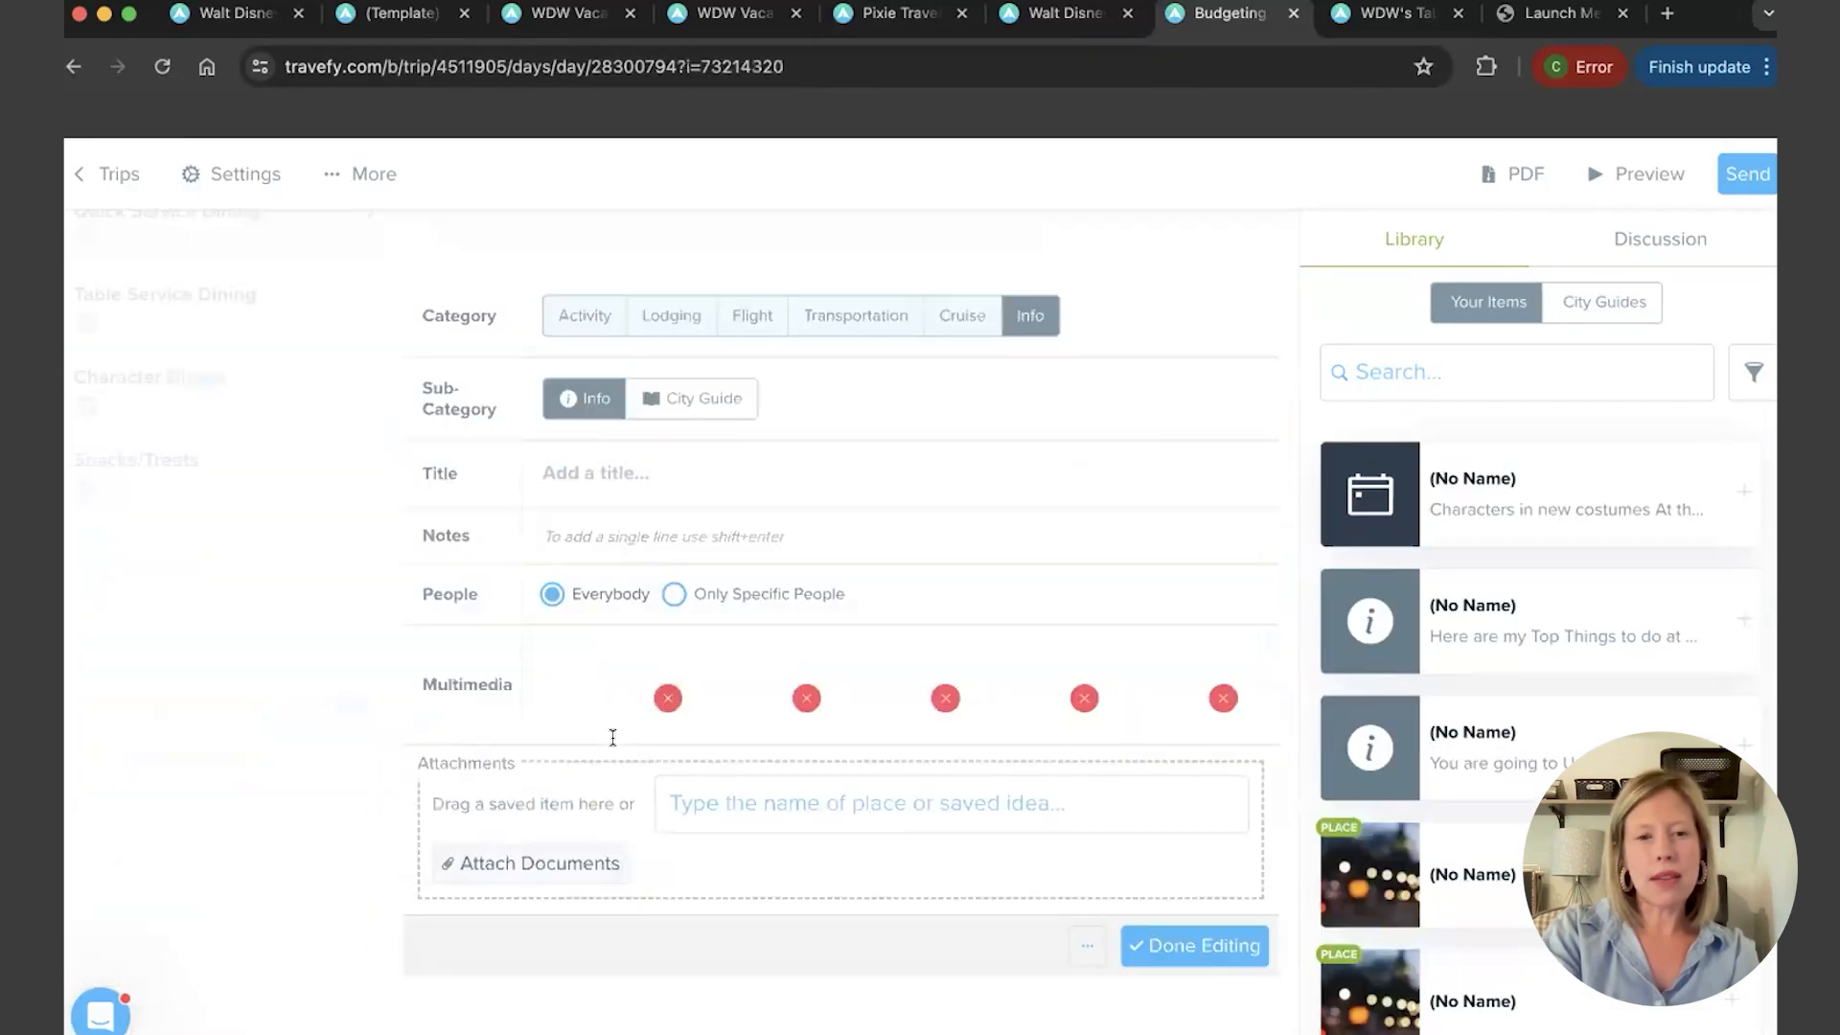
pyautogui.scroll(-3, 614, 738)
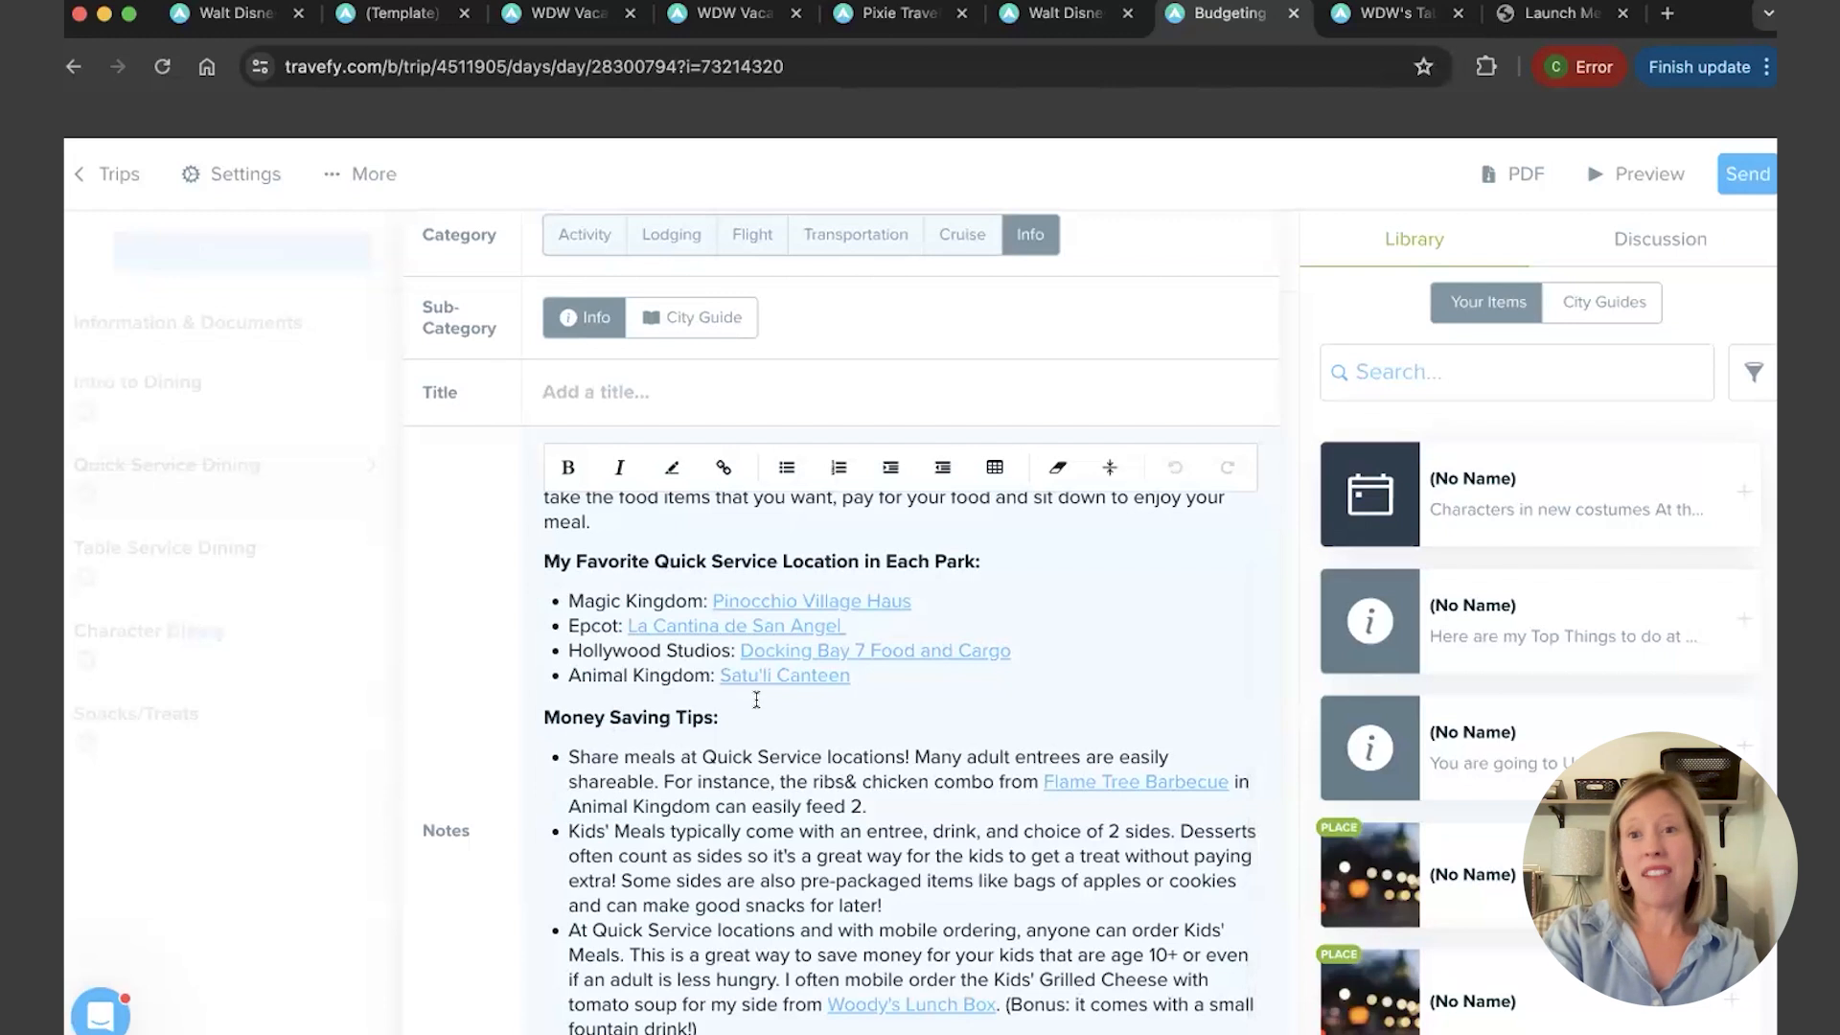
pyautogui.scroll(-2, 757, 700)
pyautogui.scroll(-1, 757, 700)
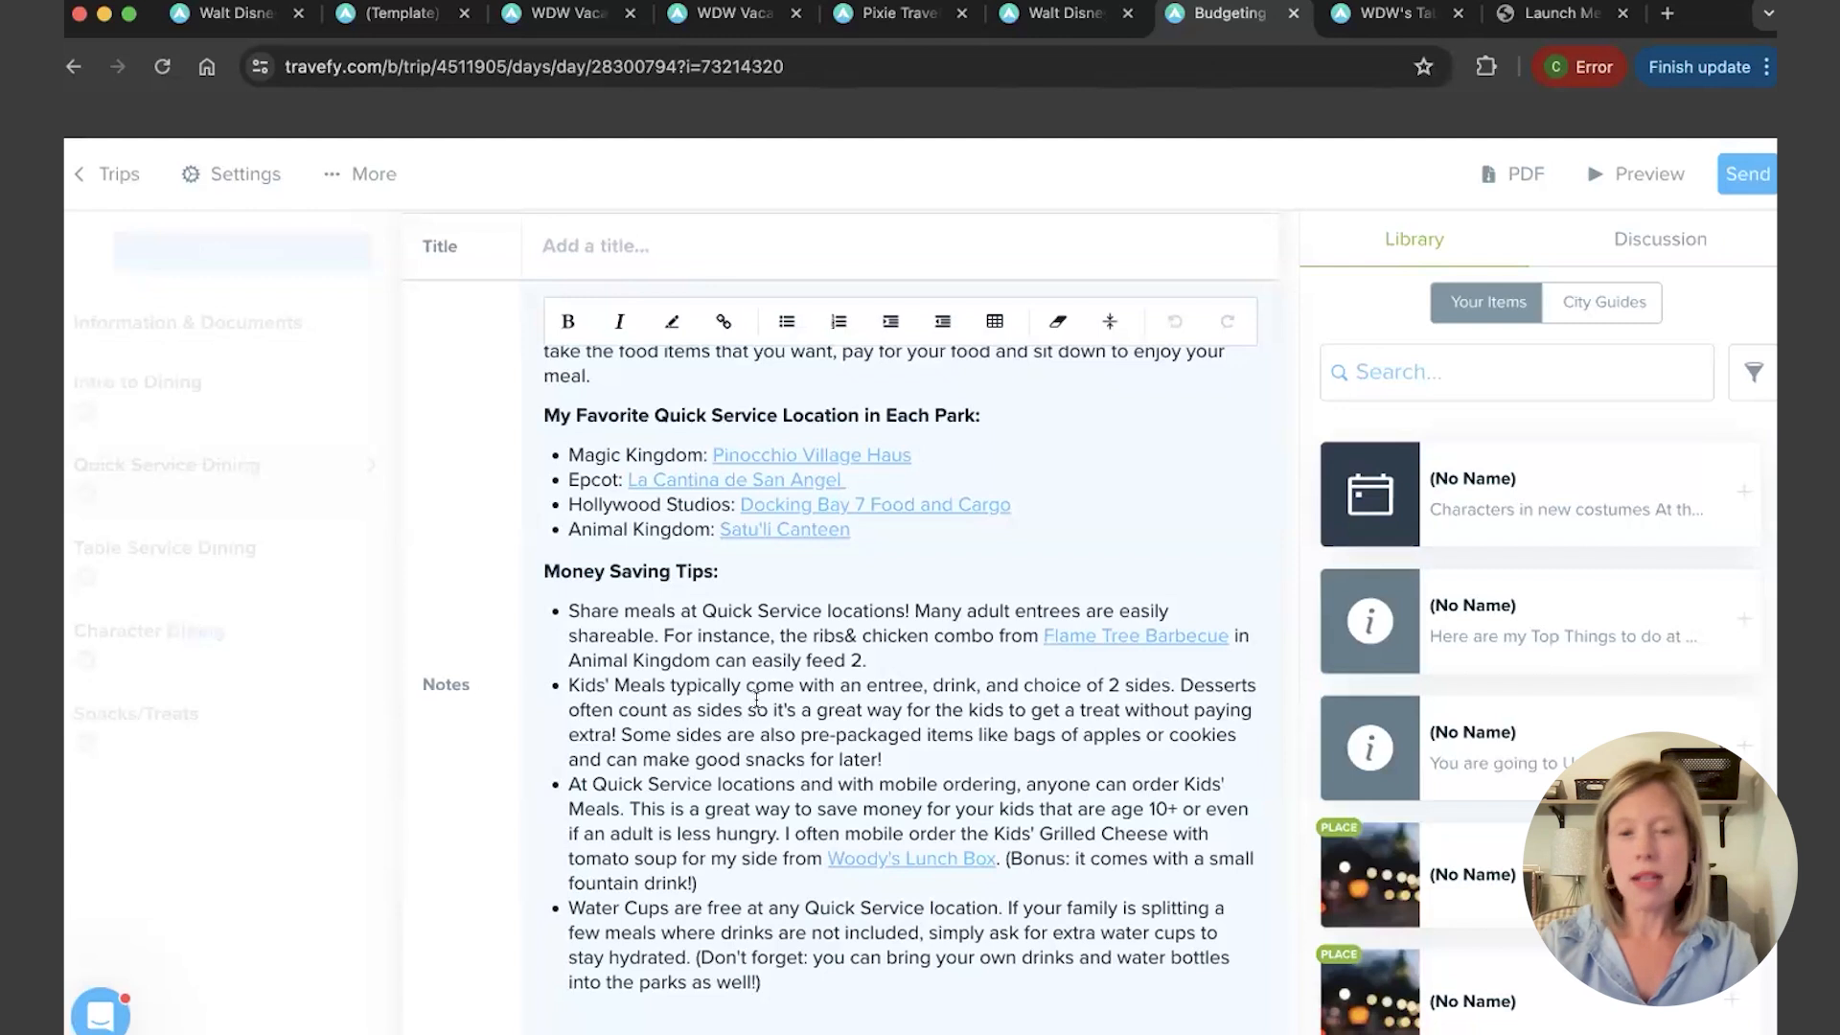
pyautogui.scroll(-10, 757, 699)
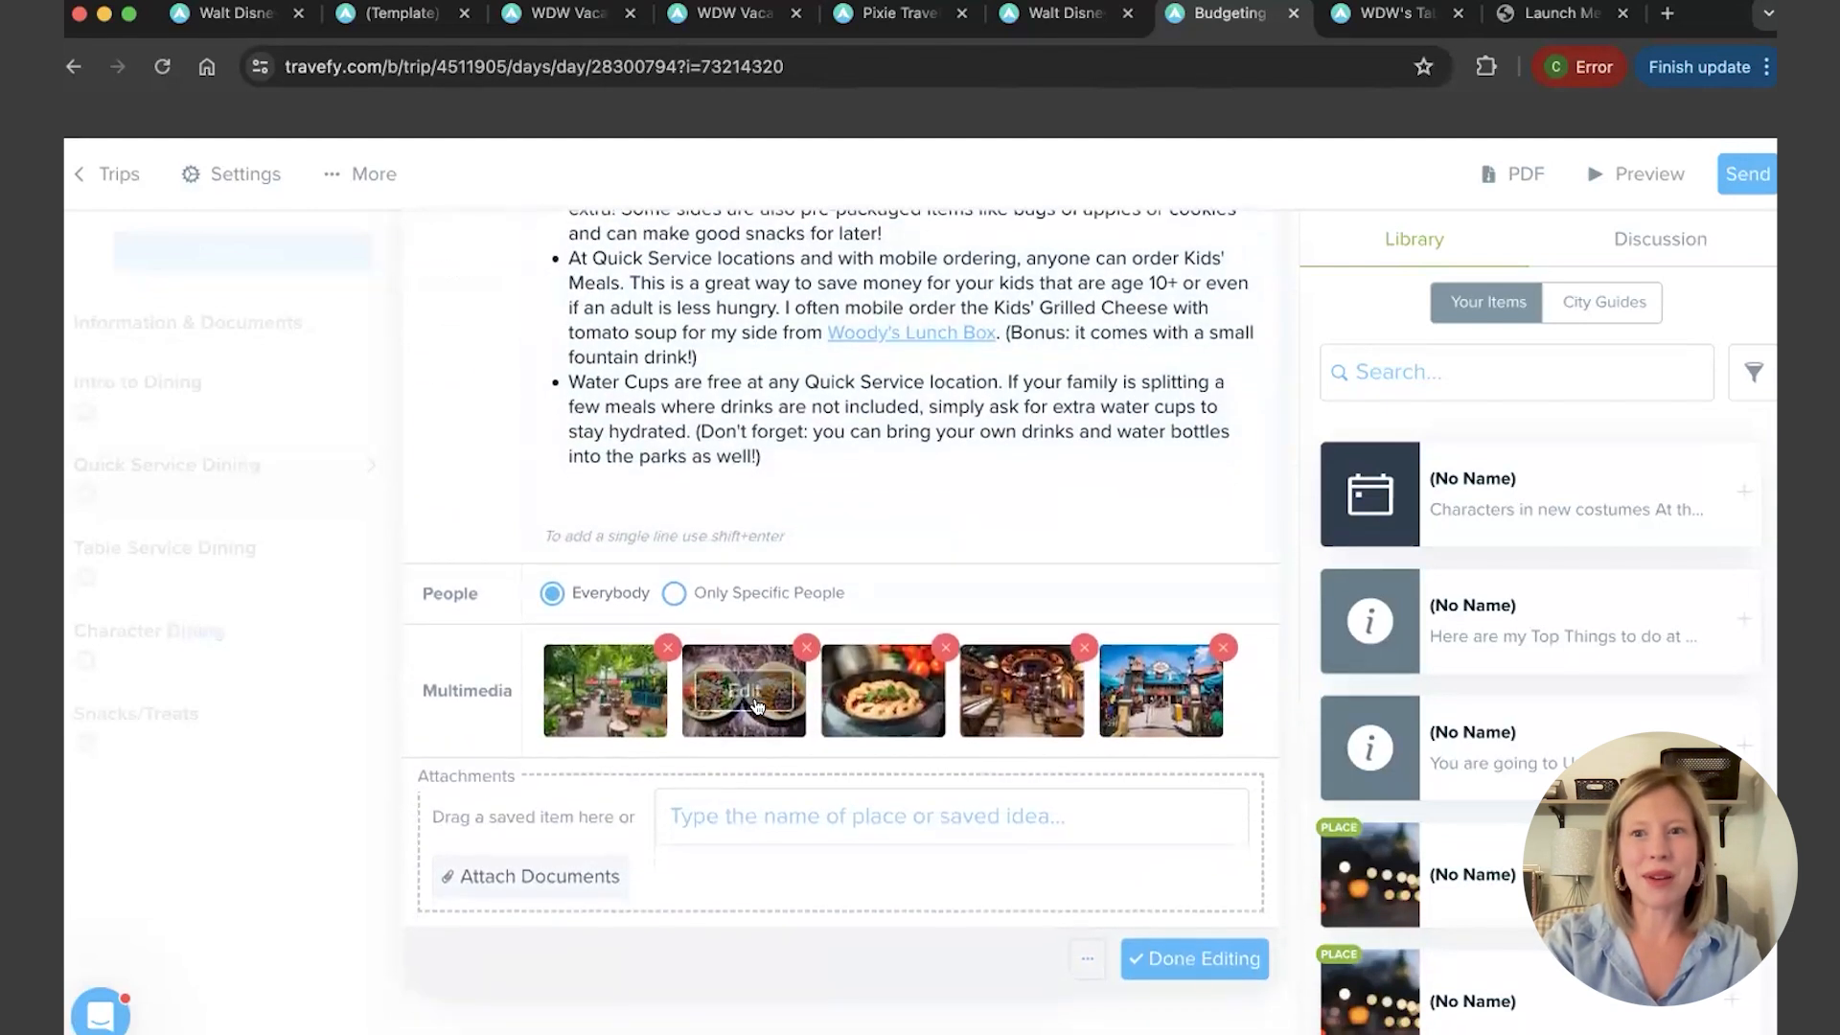
pyautogui.click(1171, 959)
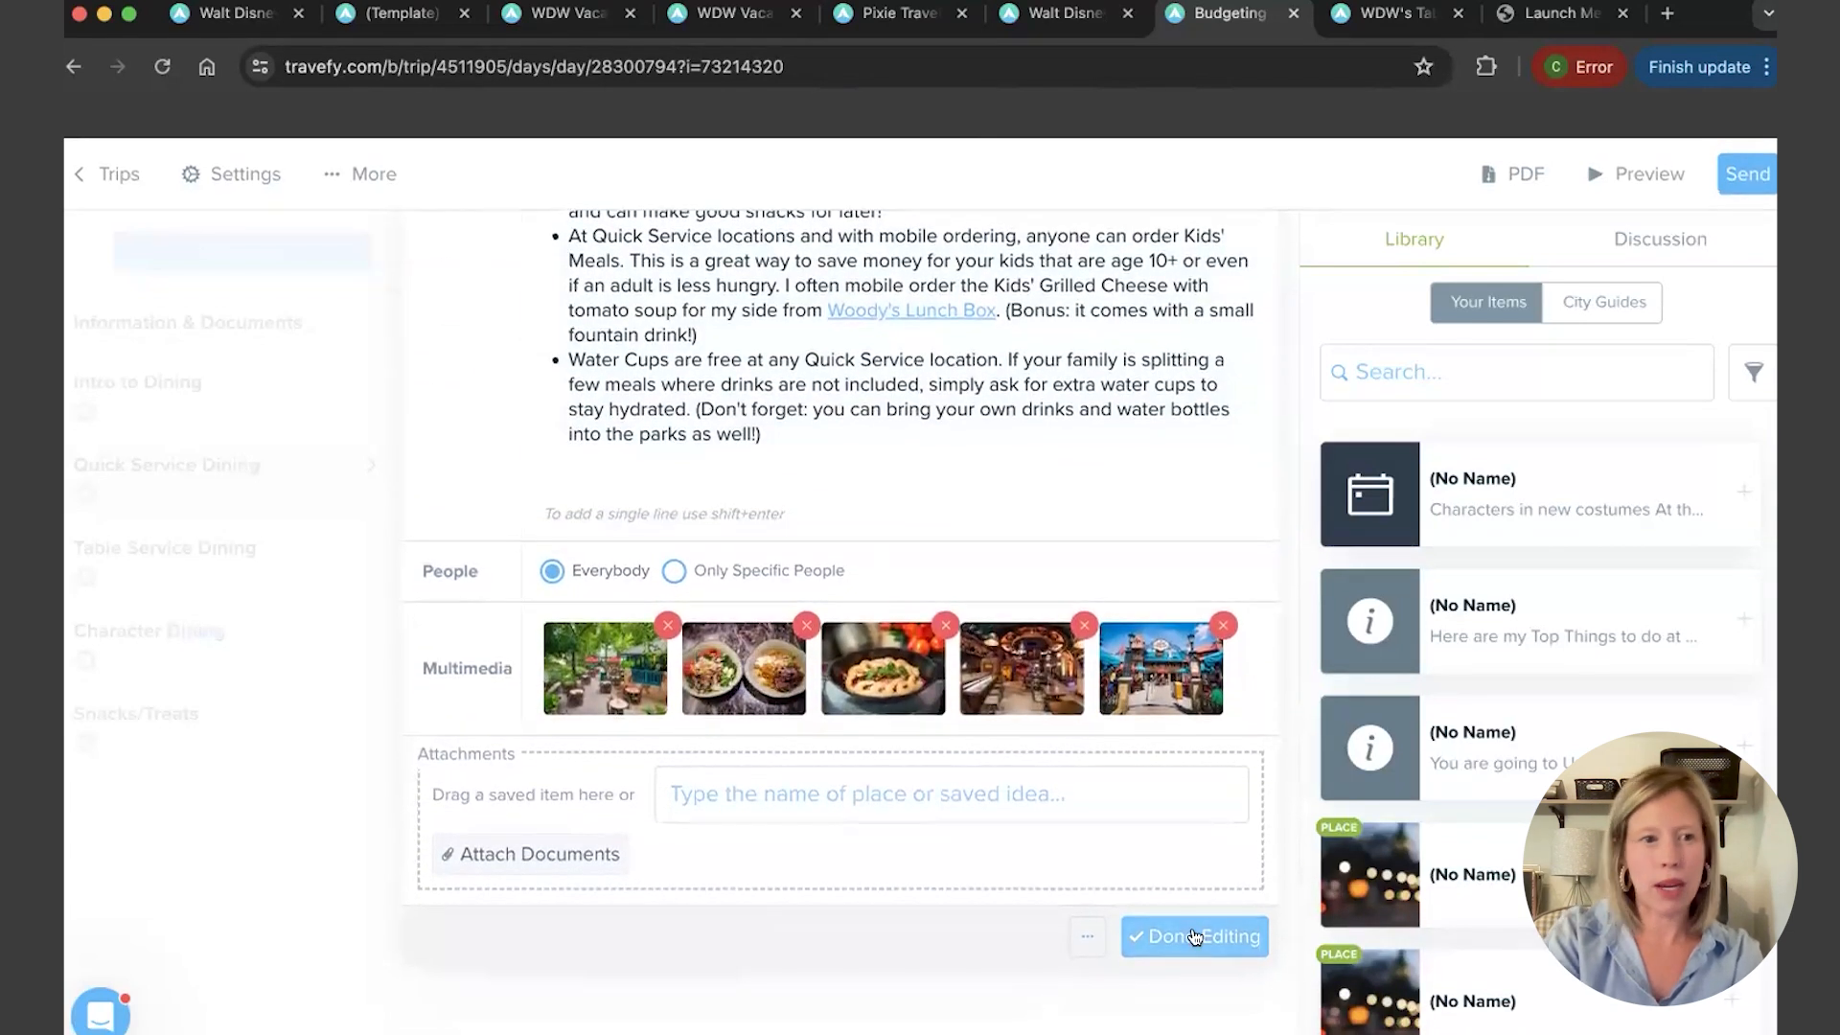
# Open the untitled event on the Table Service Dining day, read its favorite meals and money-saving tips, and finish editing
pyautogui.click(84, 544)
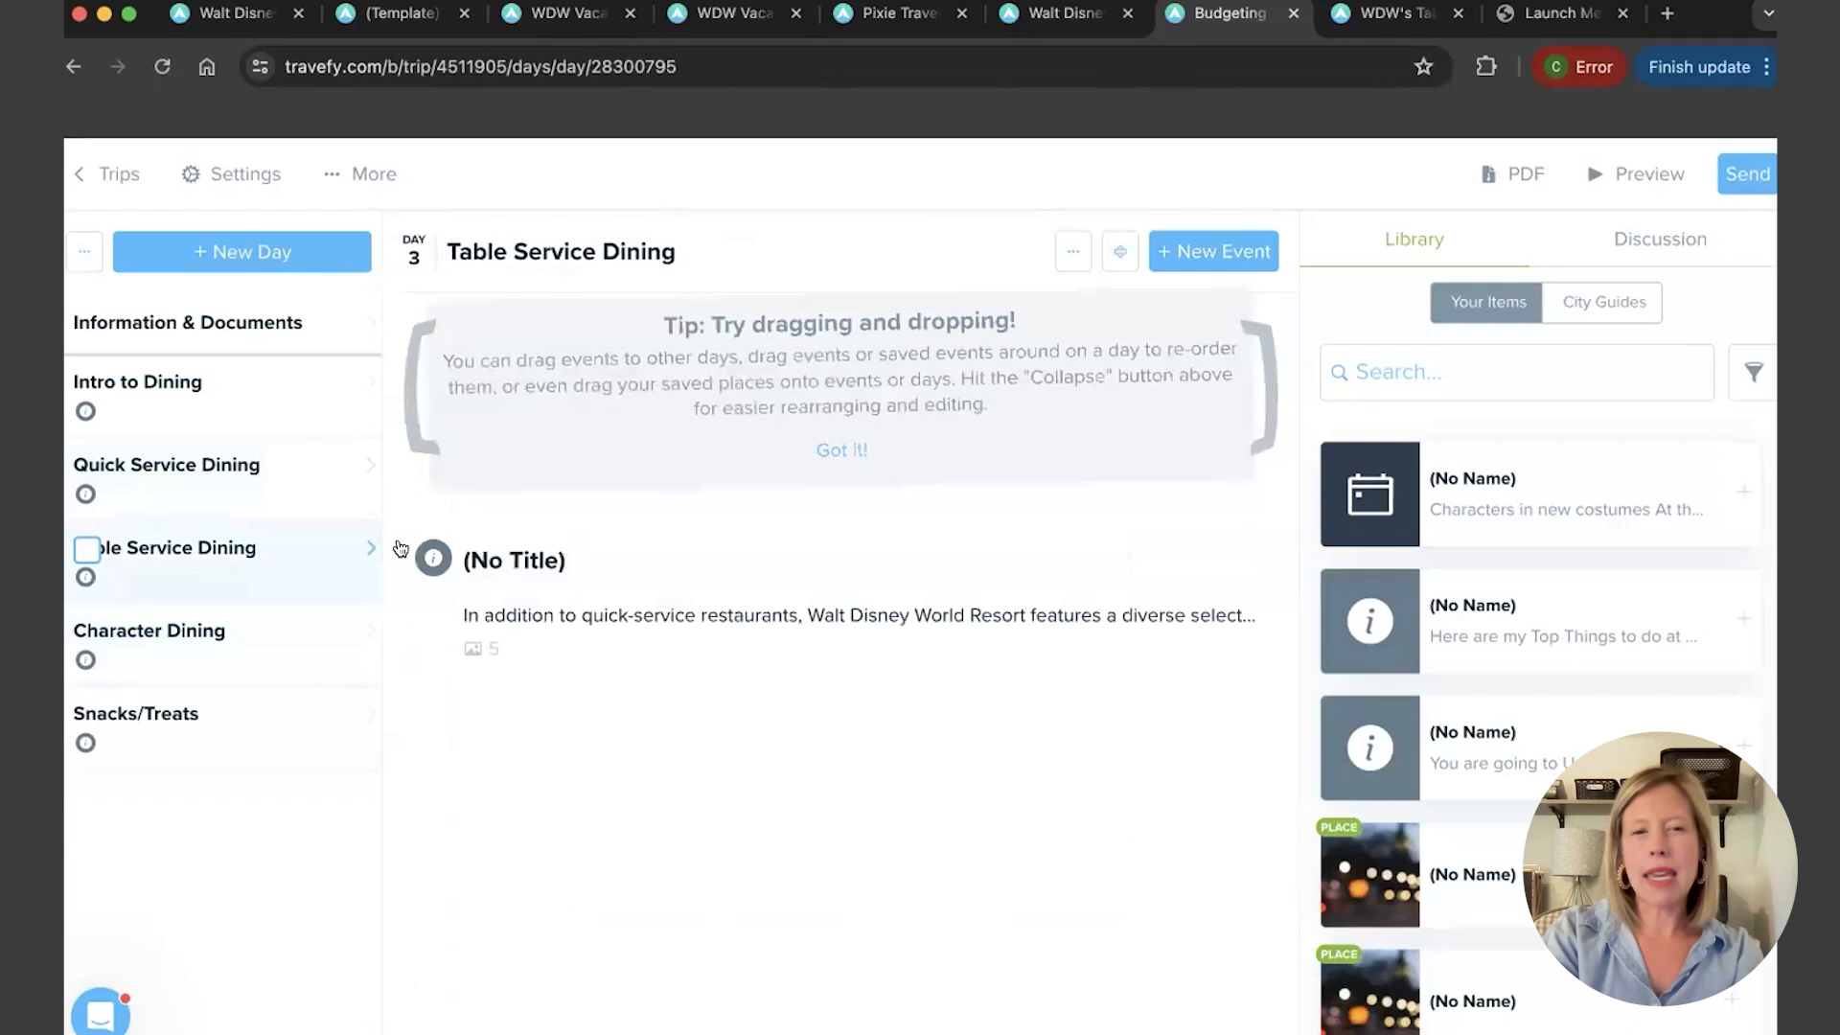
pyautogui.click(647, 560)
pyautogui.scroll(-10, 932, 733)
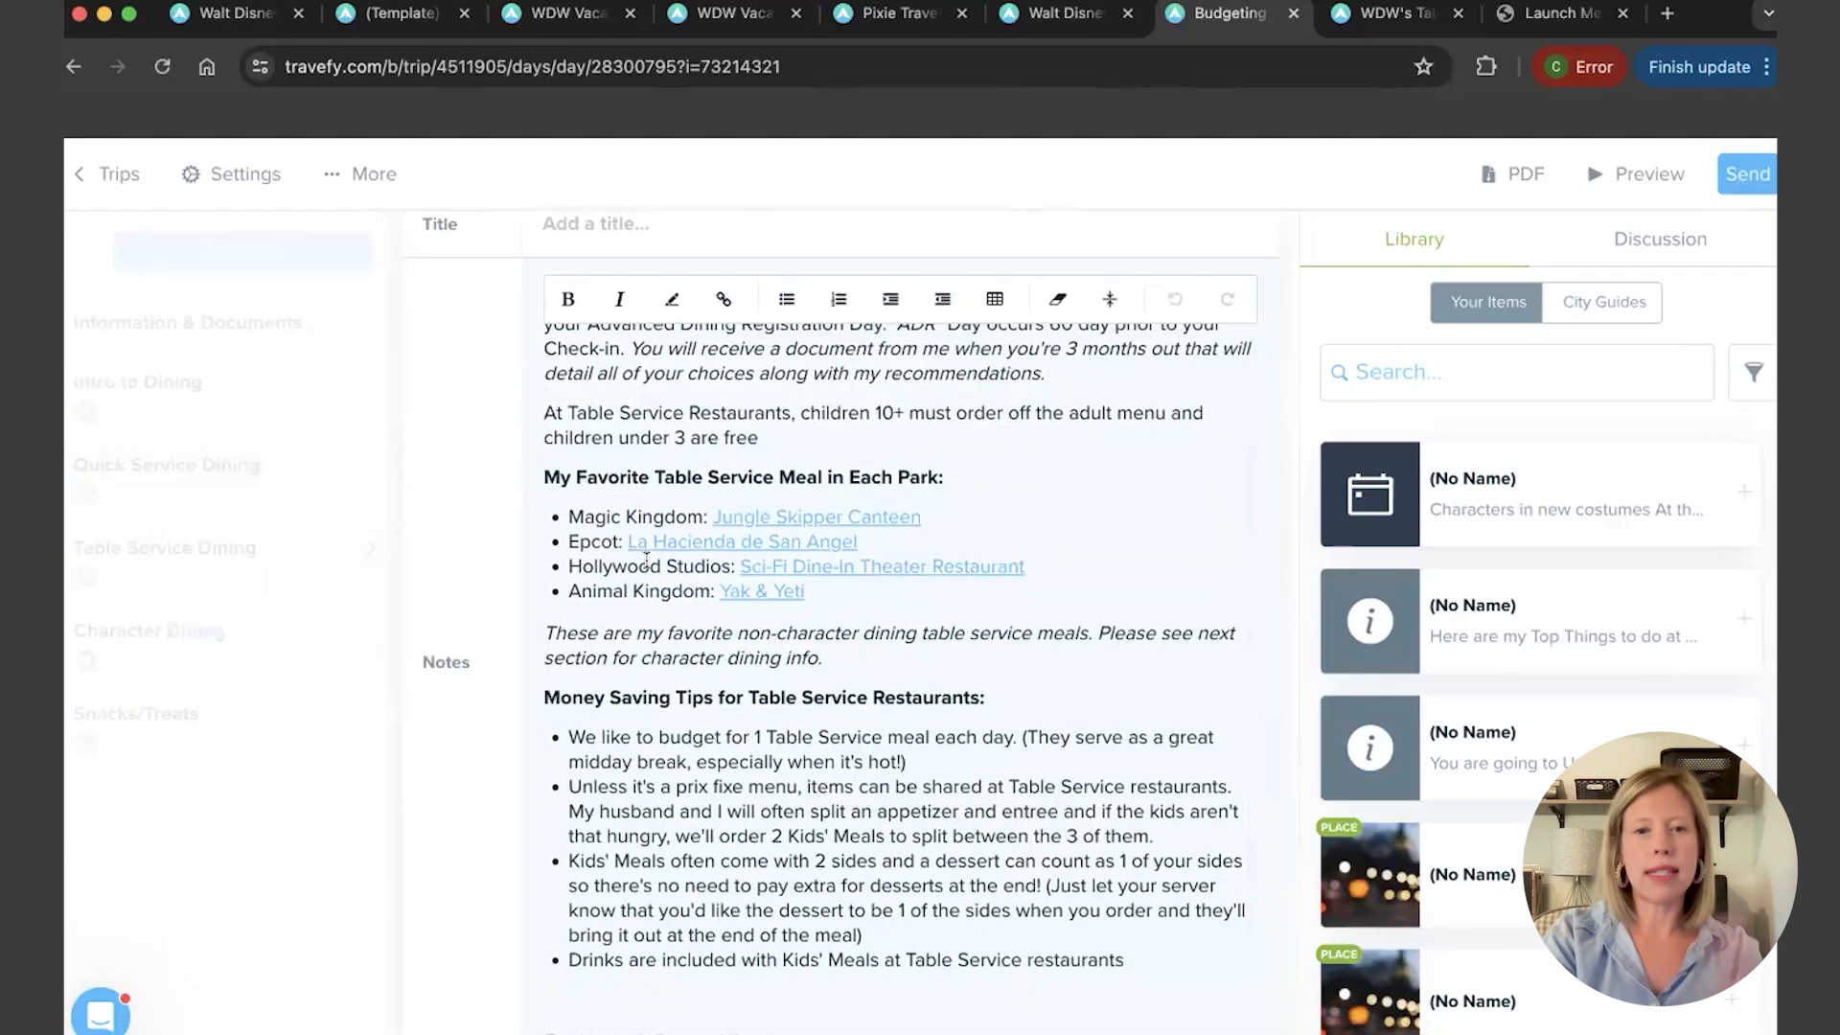
pyautogui.click(1176, 934)
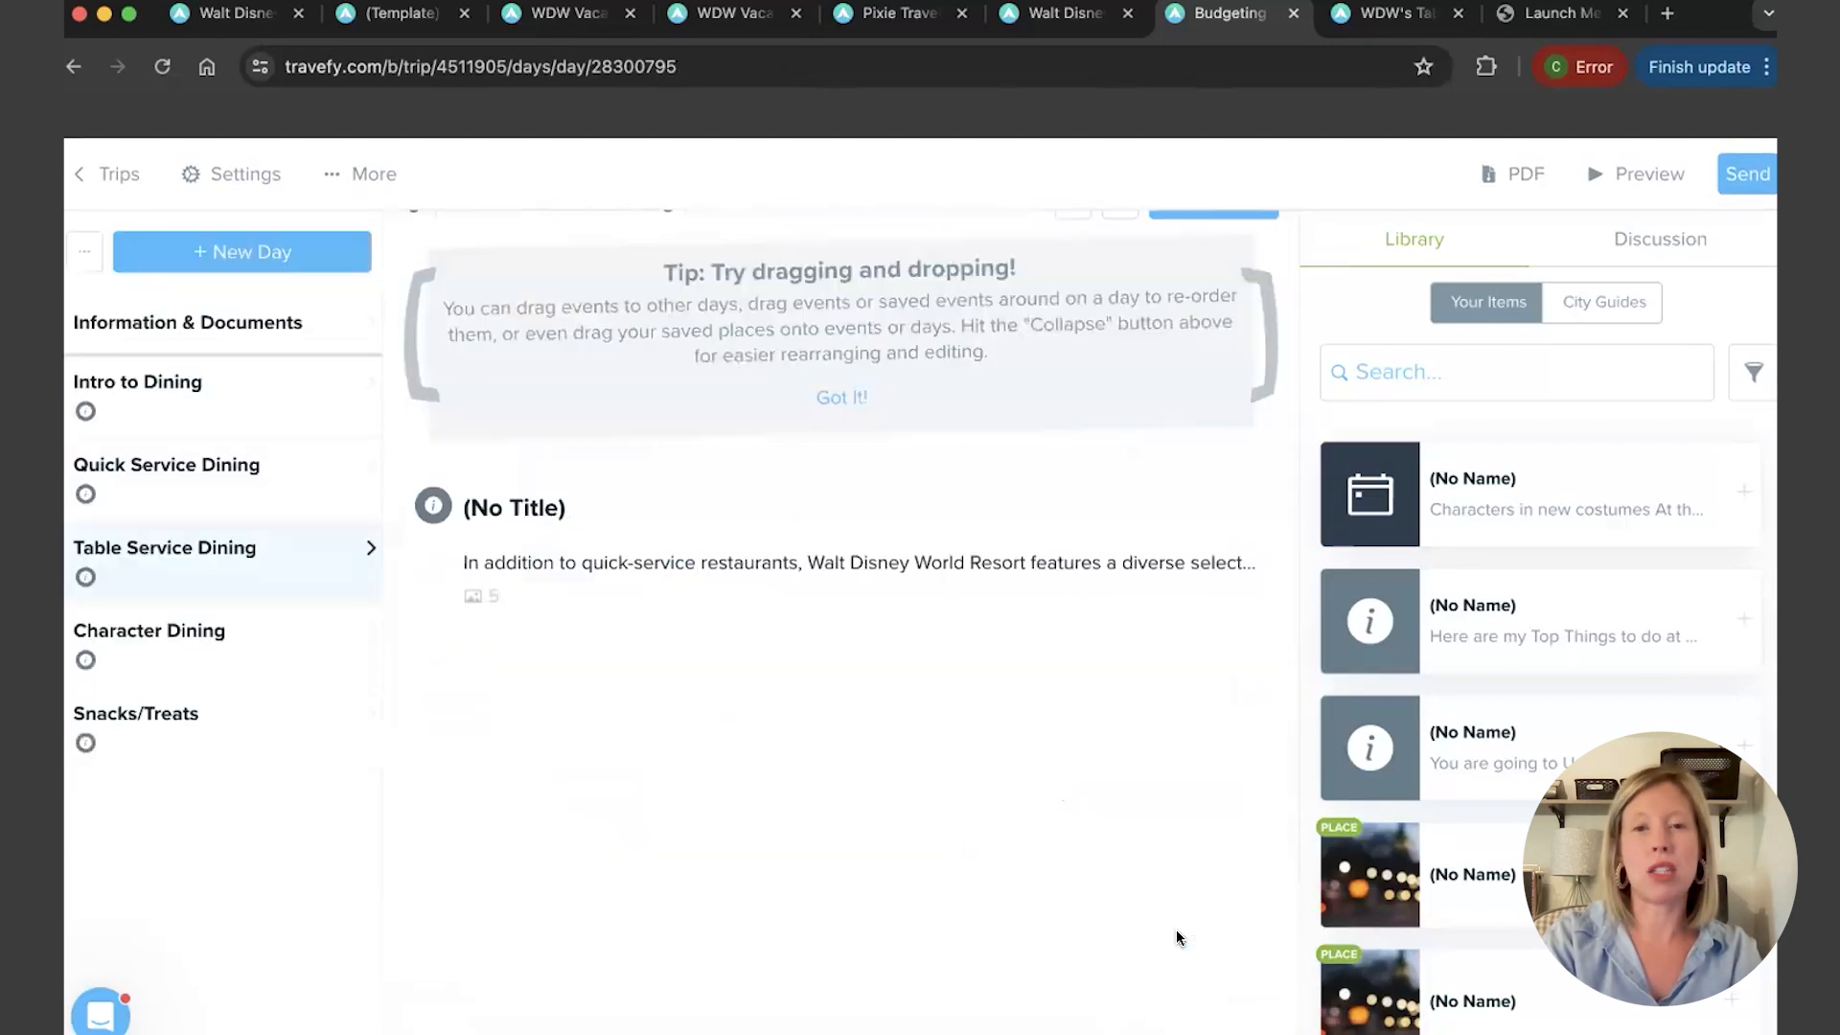
# Return to the Pixie Travel guide, view the "Walt Disney World Dining" entry with its budgeting guide link, and close it
pyautogui.click(1069, 17)
pyautogui.click(911, 25)
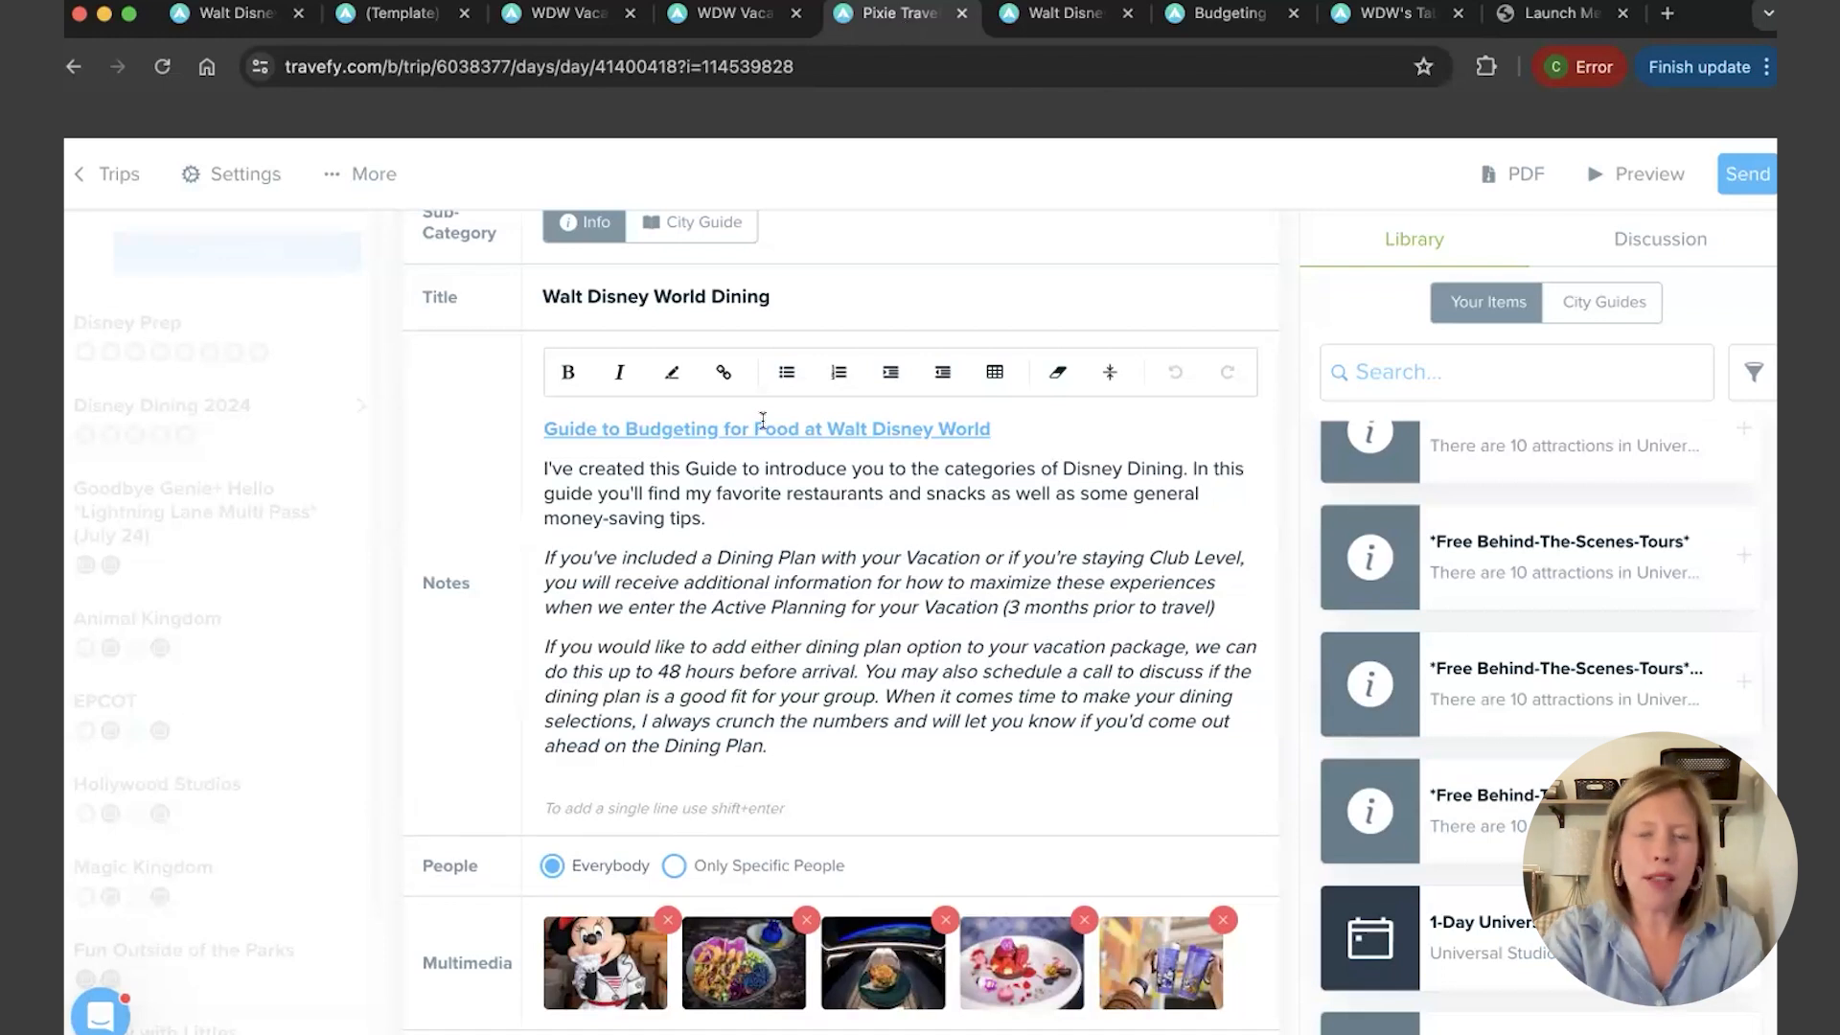
pyautogui.scroll(-5, 808, 519)
pyautogui.click(1180, 764)
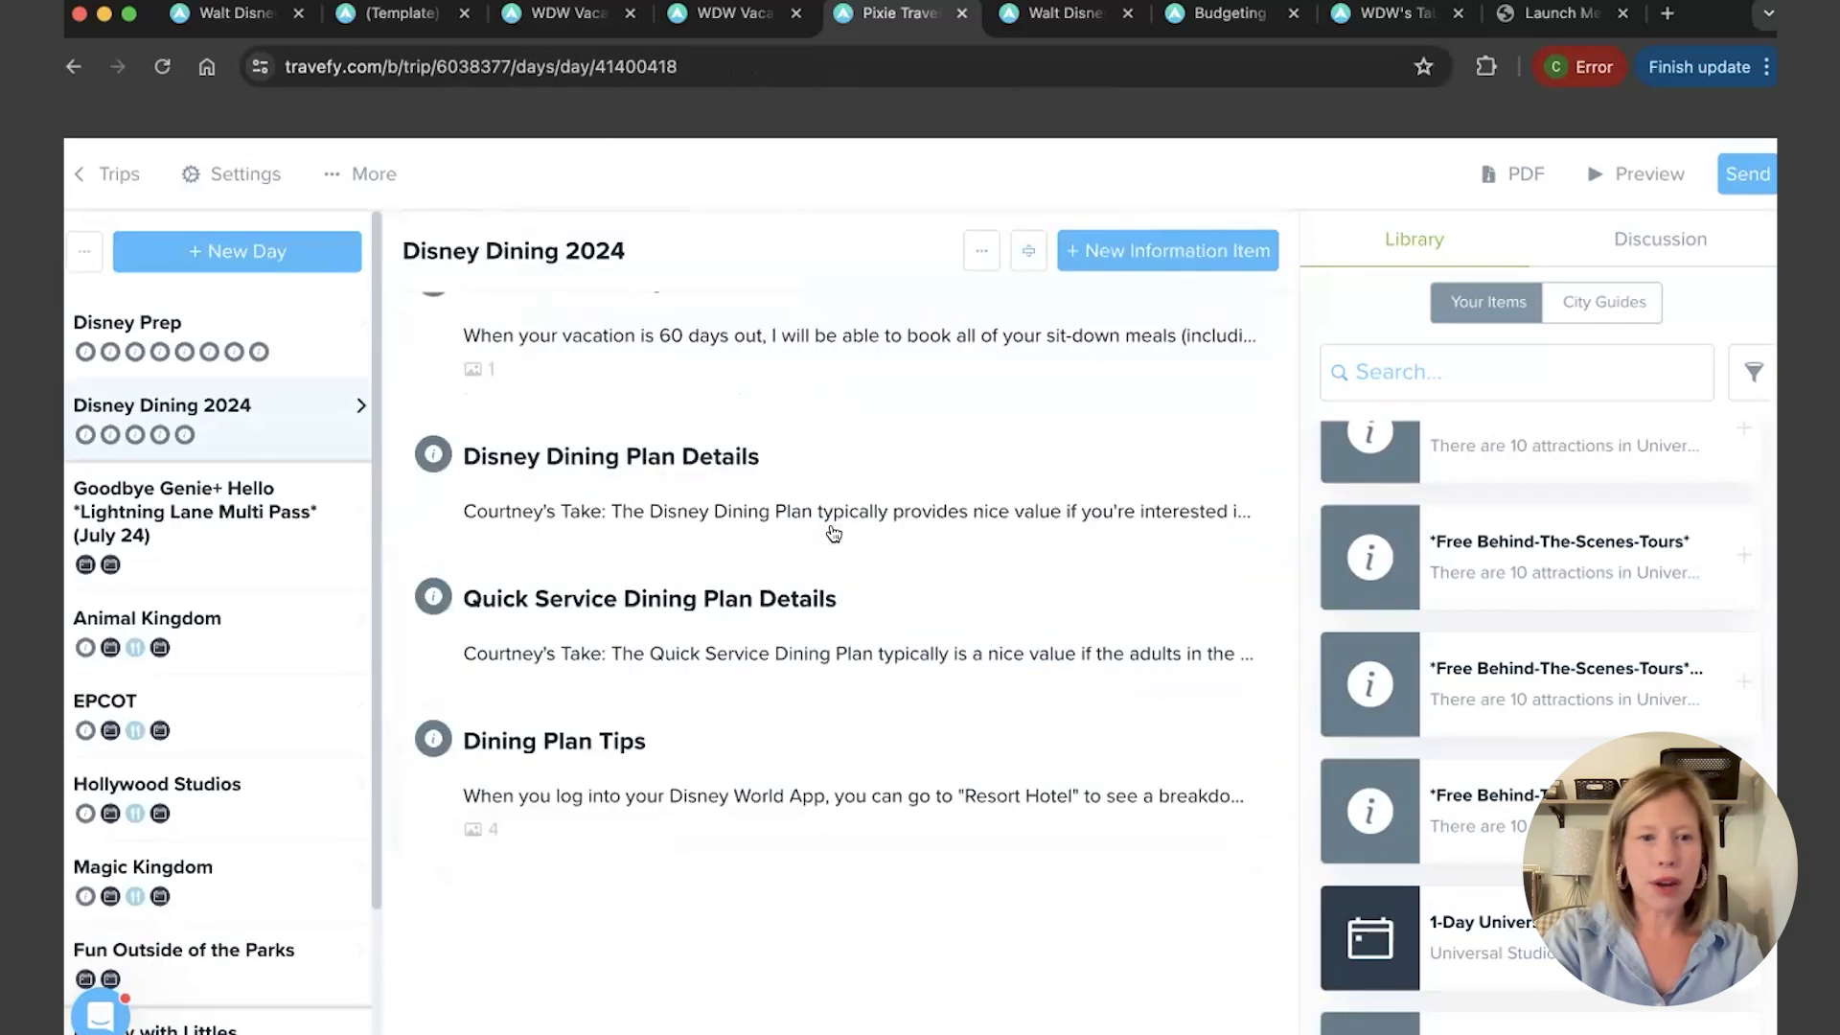
# Open the "Guide to ADR Day" entry and read its notes, including the "Get to Know Us" form link and Dining Plan picks
pyautogui.scroll(4, 844, 666)
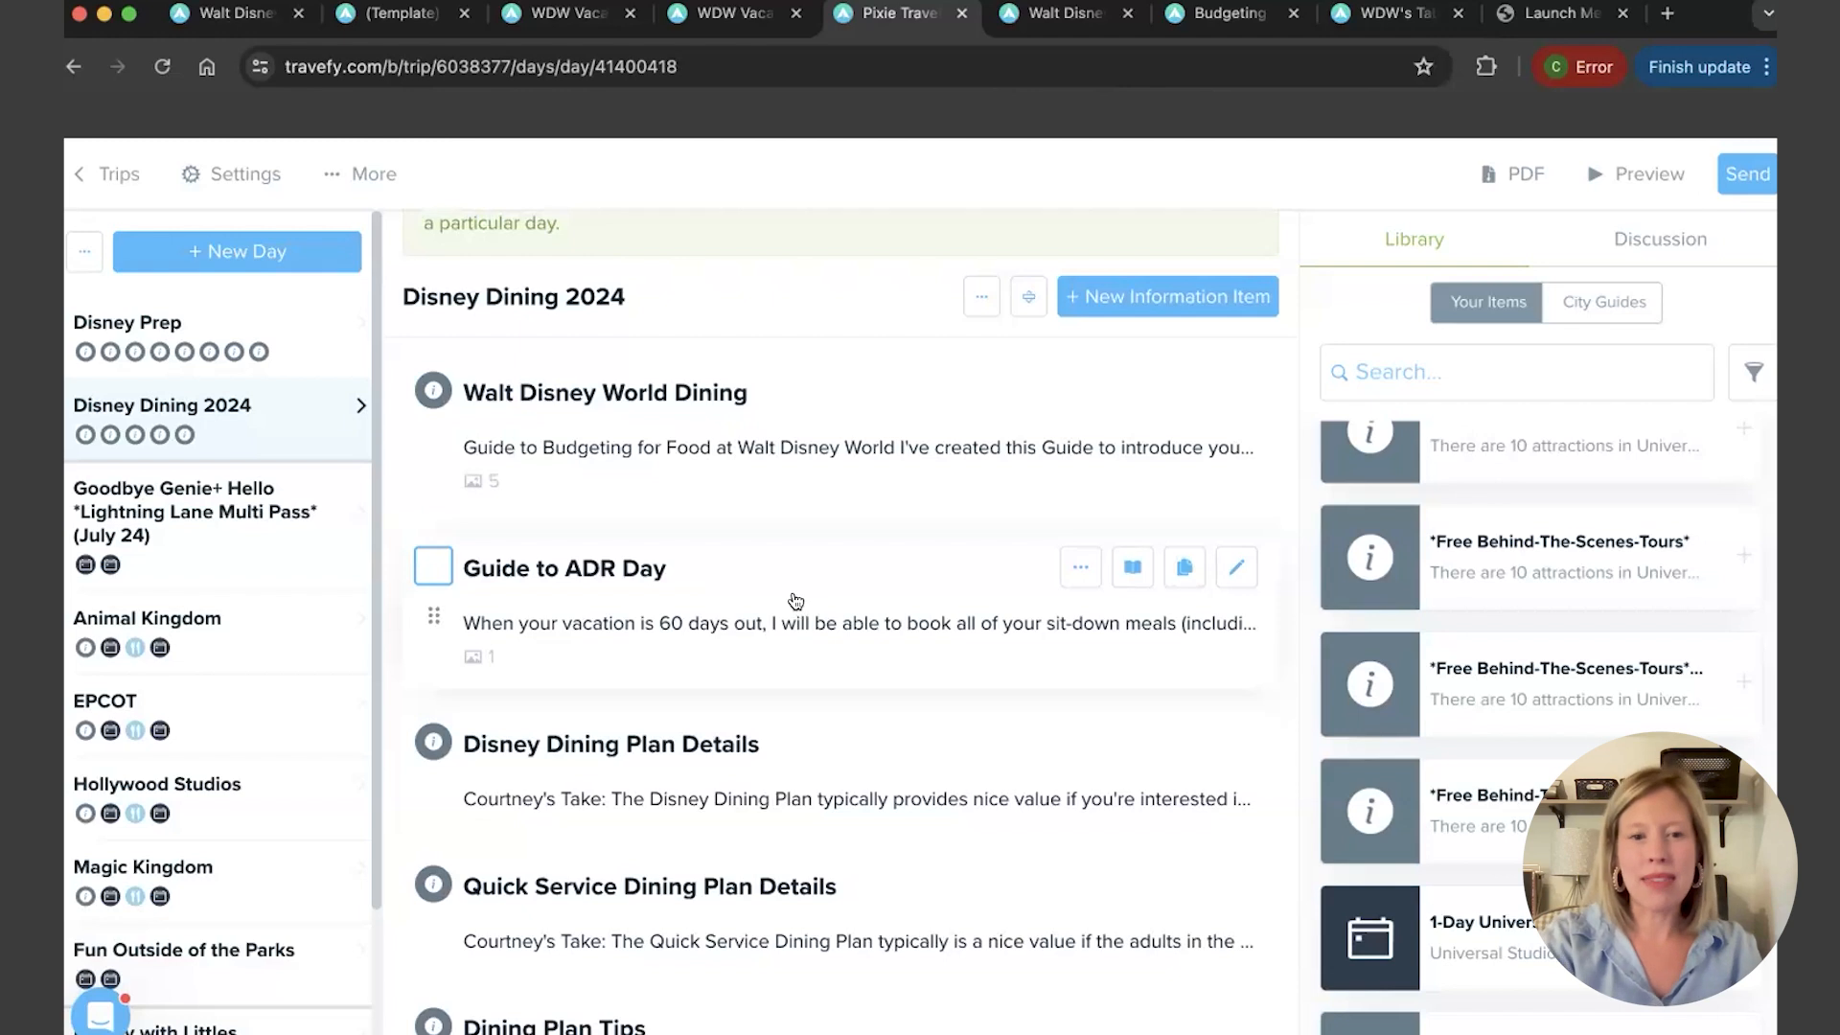
pyautogui.click(830, 556)
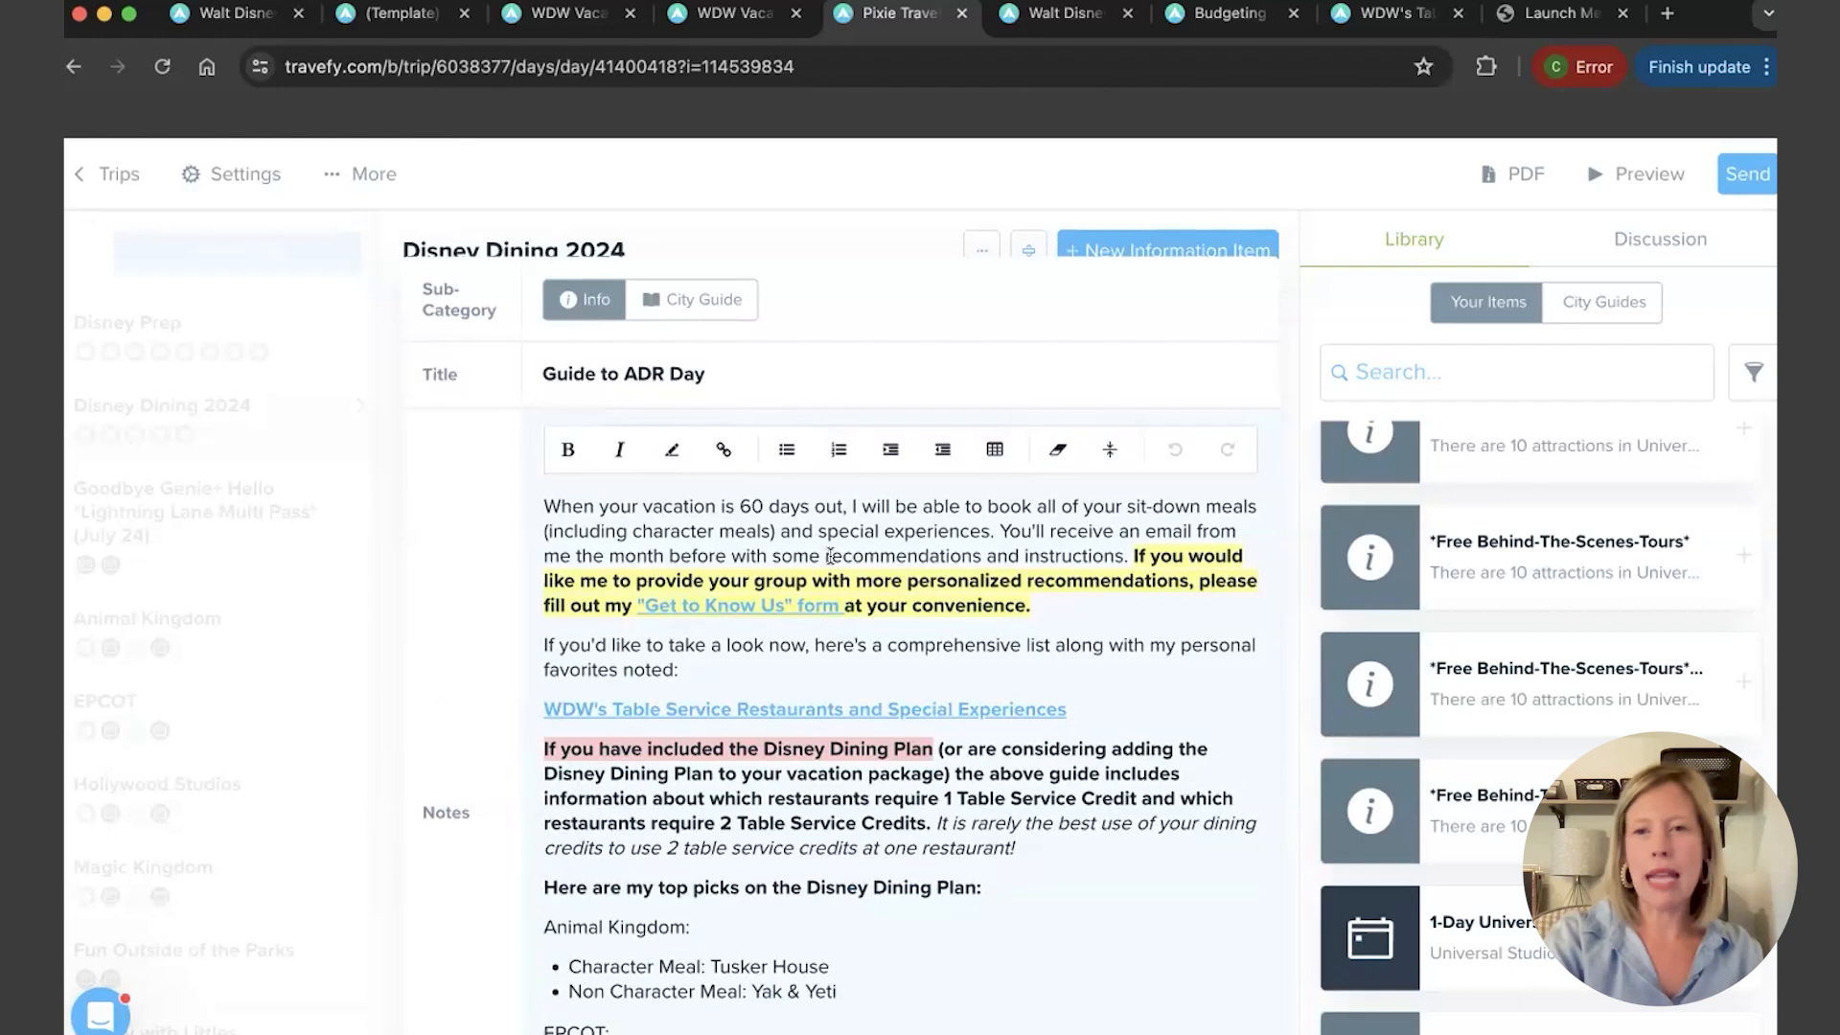
pyautogui.scroll(-2, 830, 556)
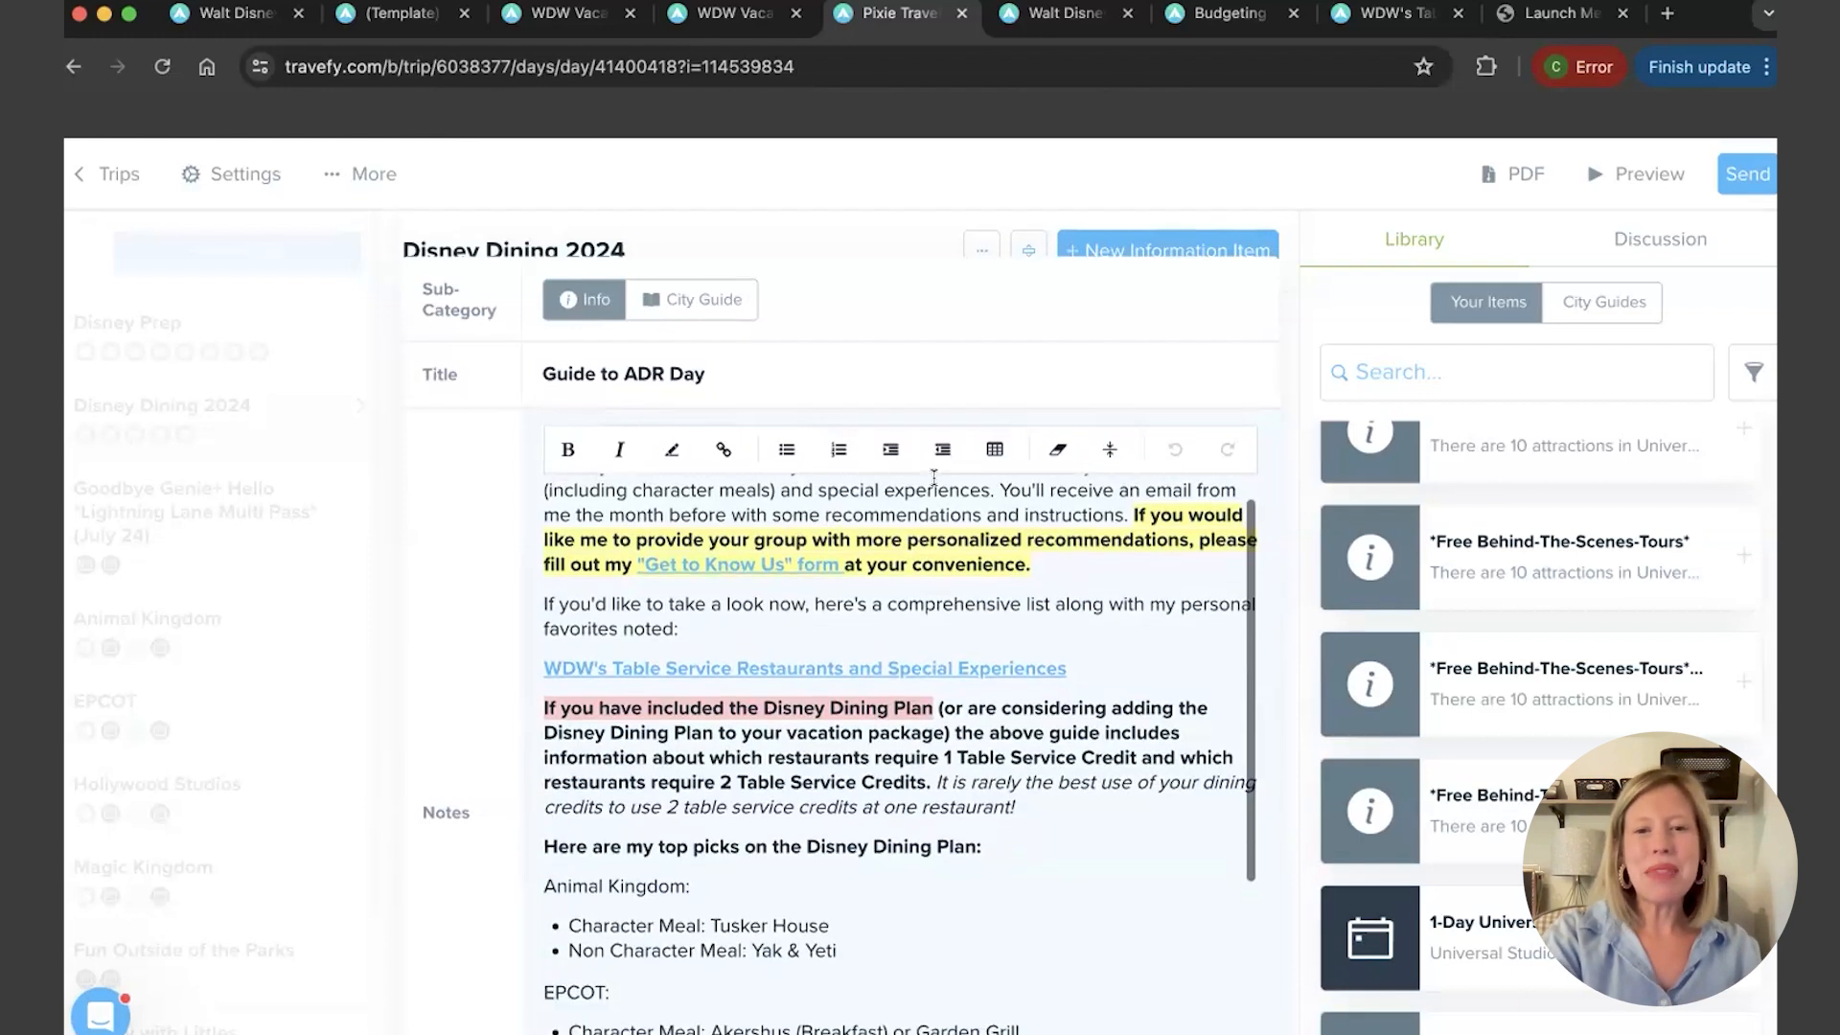
pyautogui.scroll(-4, 926, 544)
pyautogui.scroll(6, 925, 544)
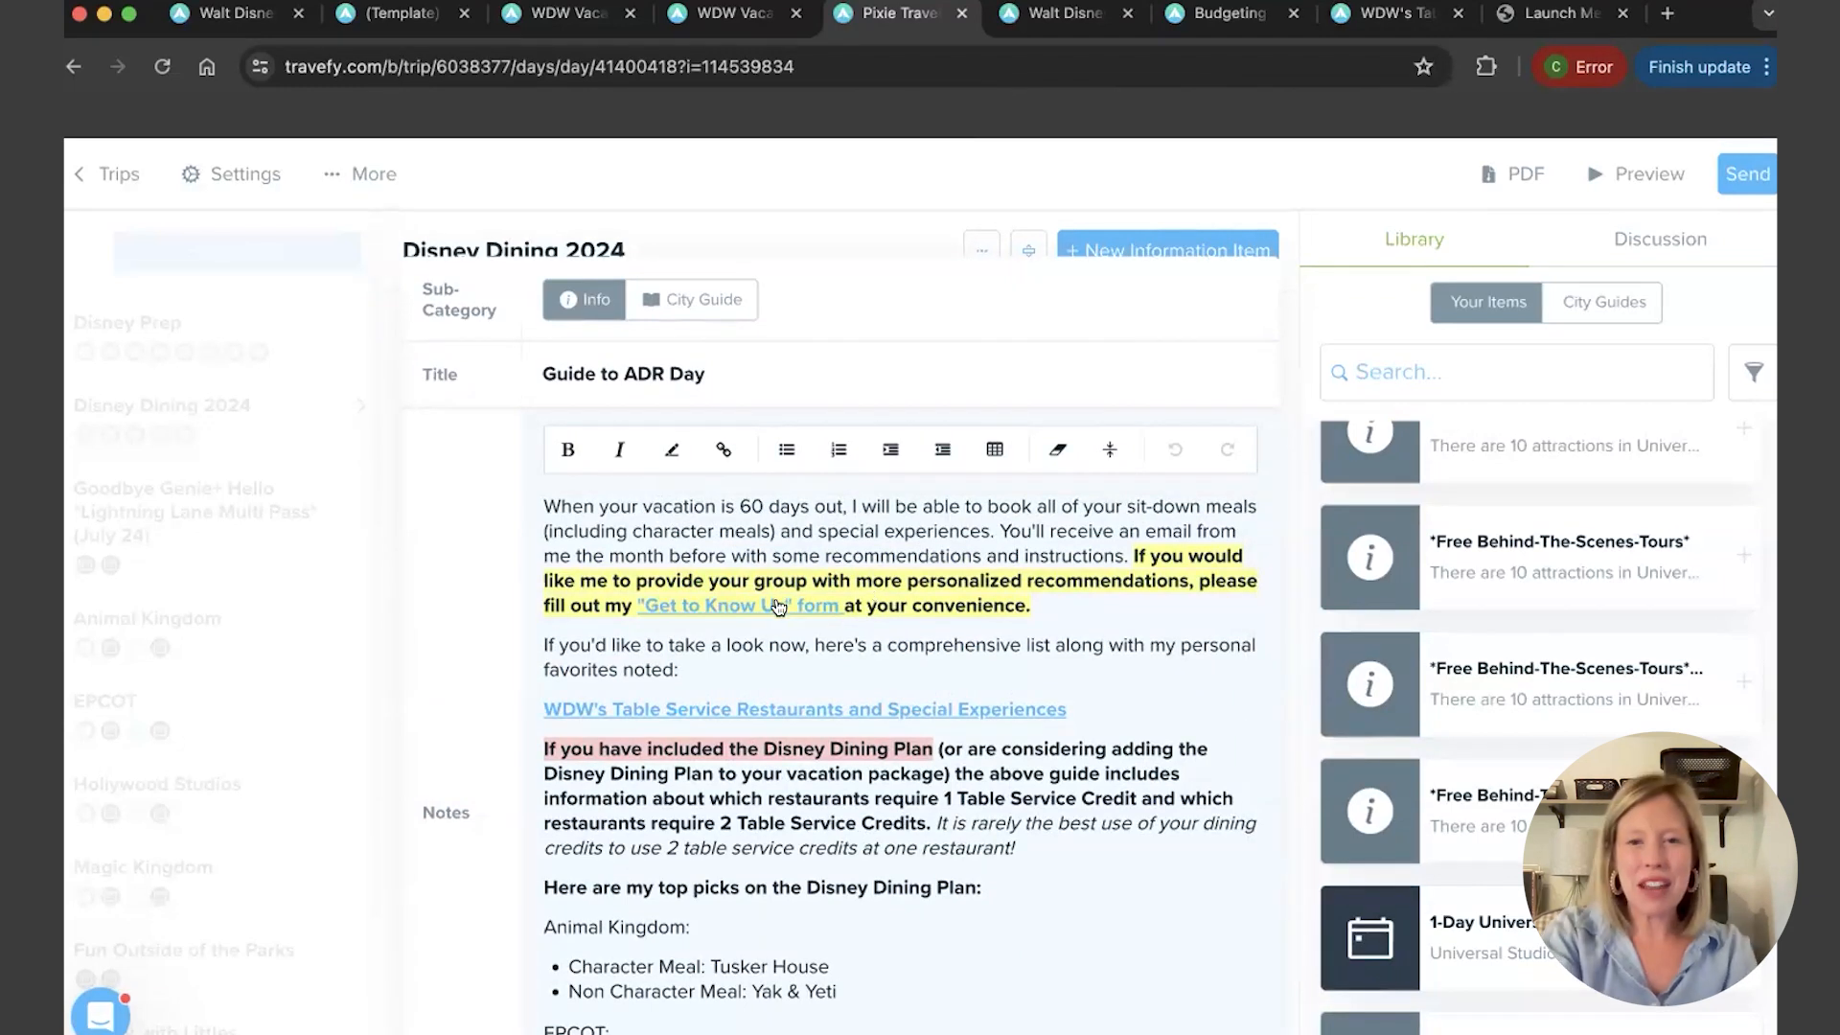
# Open the Walt Disney World "Get To Know Us" form and read through its questions down to Additional Notes
pyautogui.click(1061, 30)
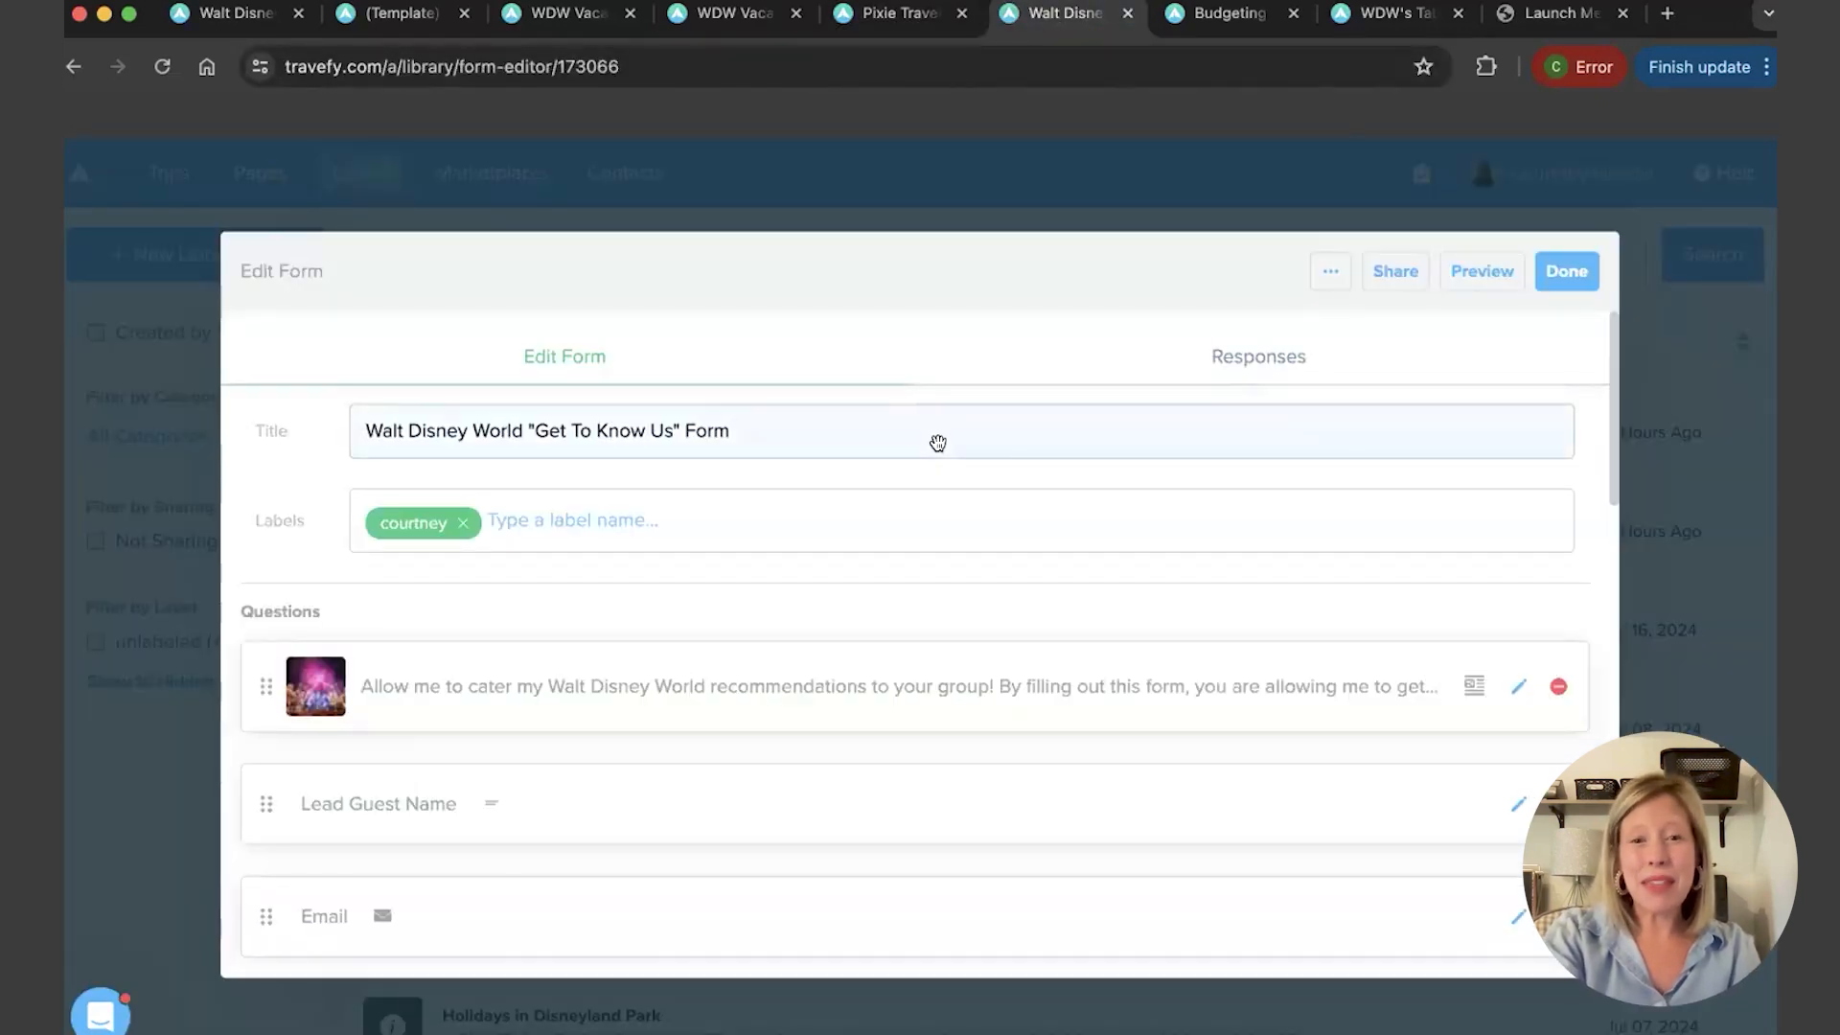
pyautogui.scroll(-3, 939, 443)
pyautogui.scroll(-3, 938, 443)
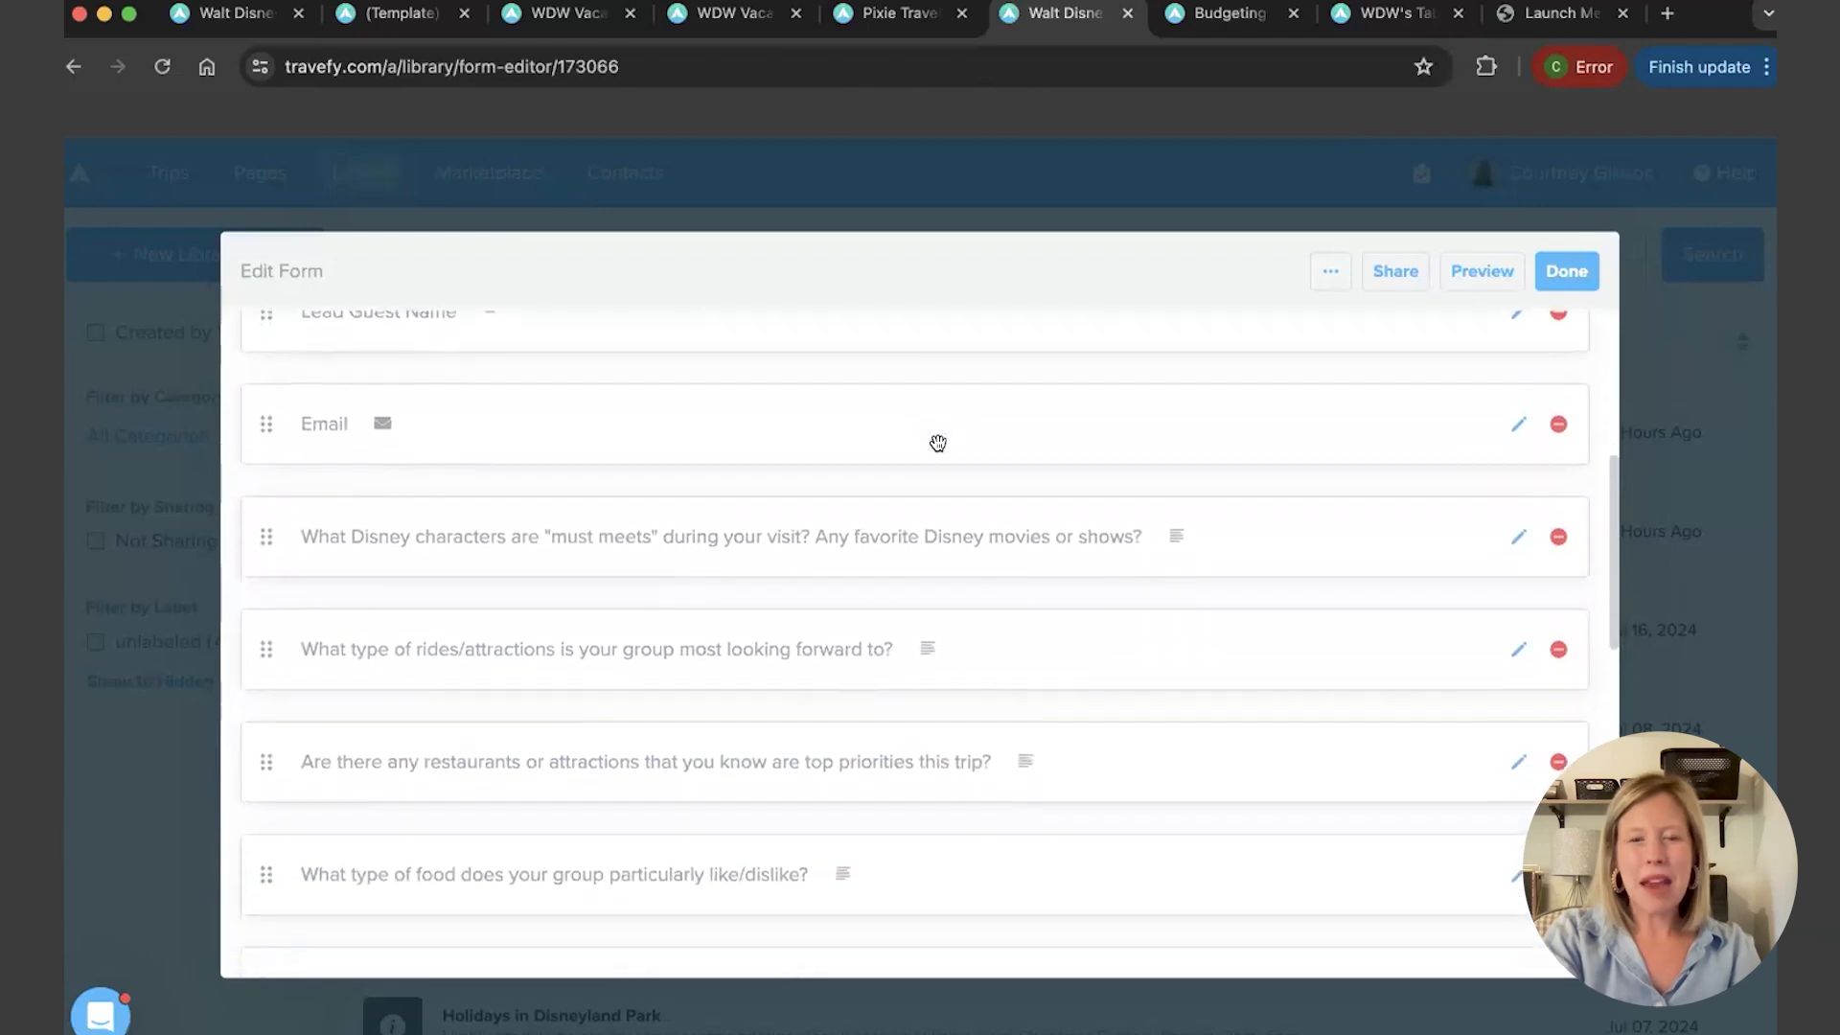
pyautogui.scroll(-1, 938, 443)
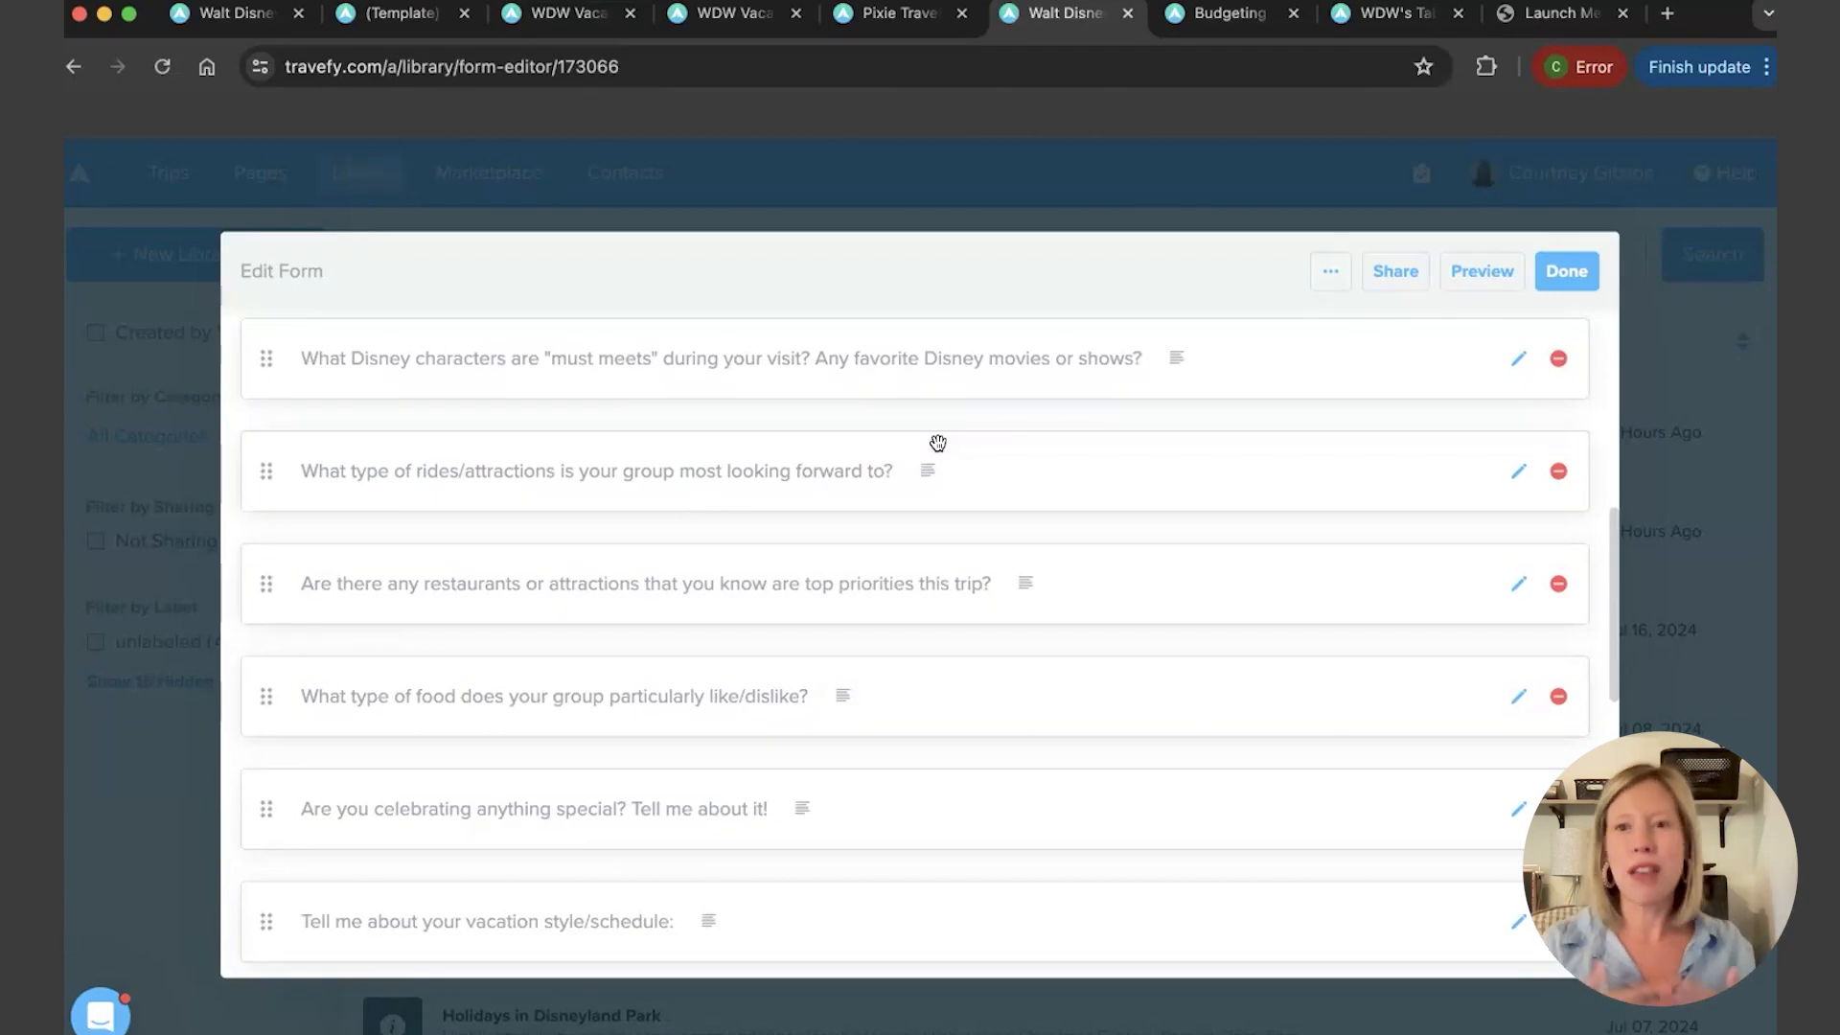
pyautogui.scroll(-2, 937, 443)
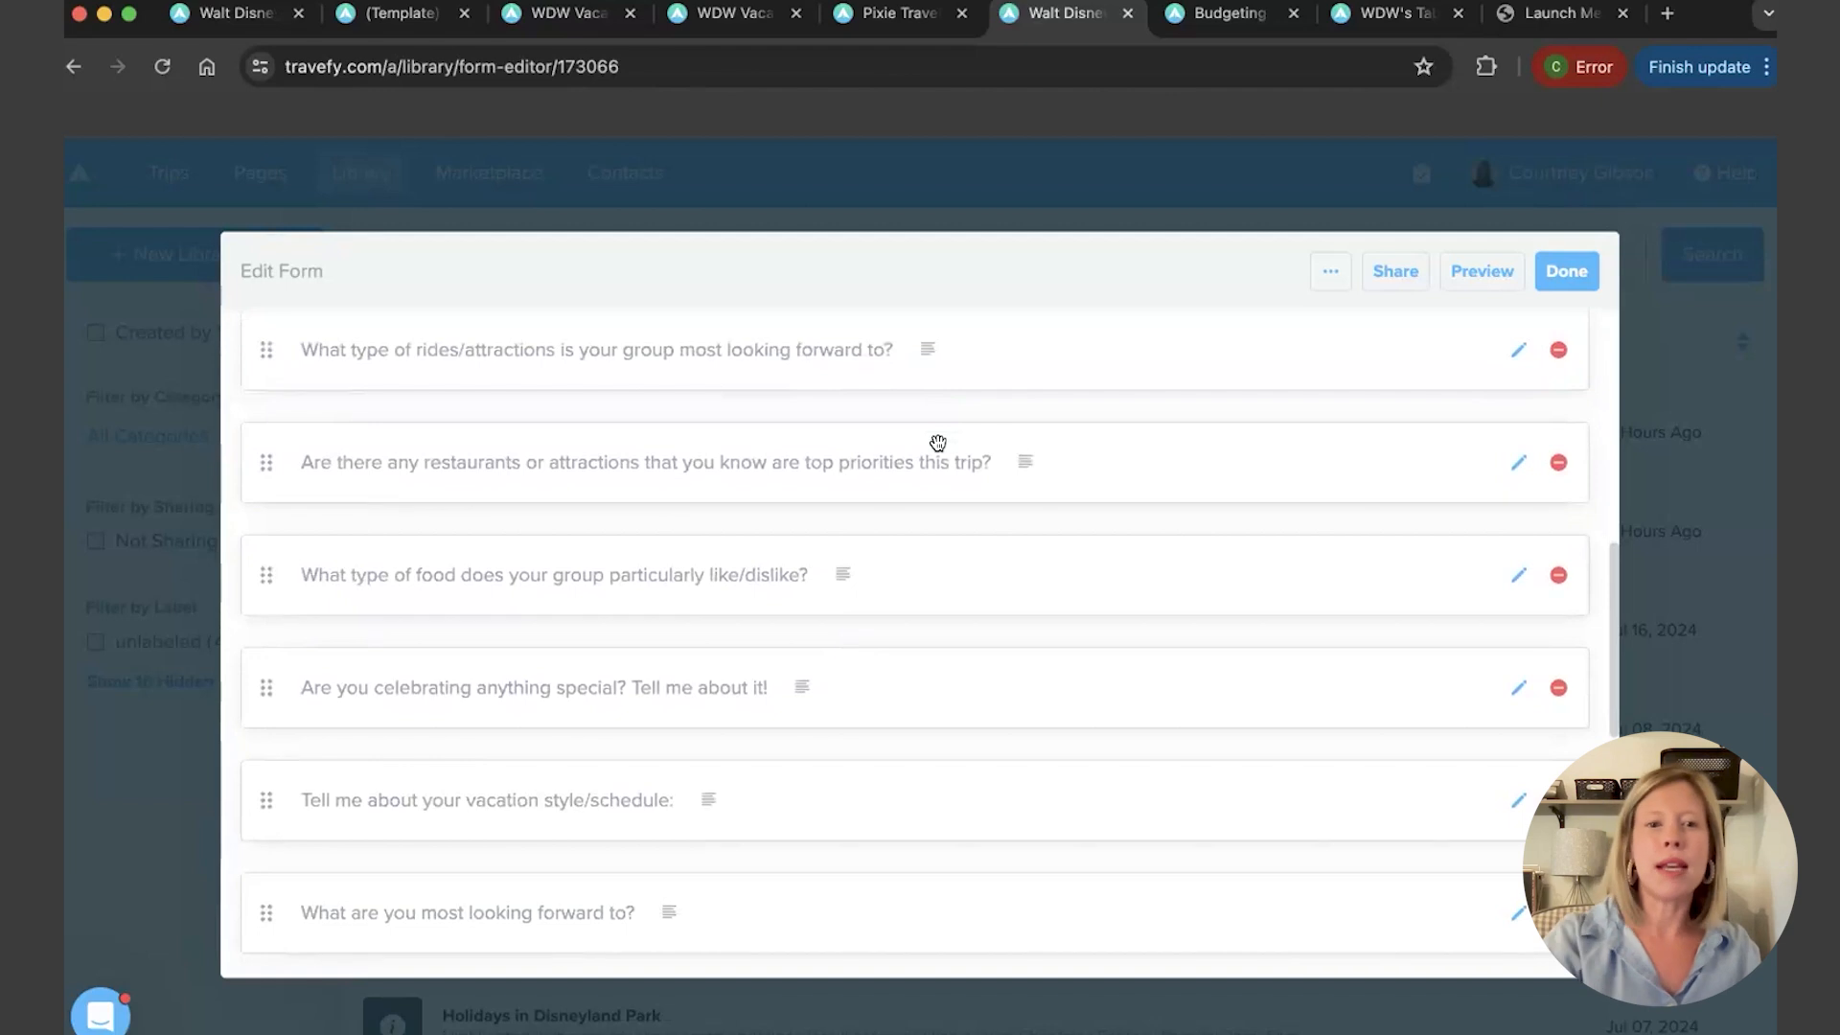
pyautogui.scroll(-3, 937, 442)
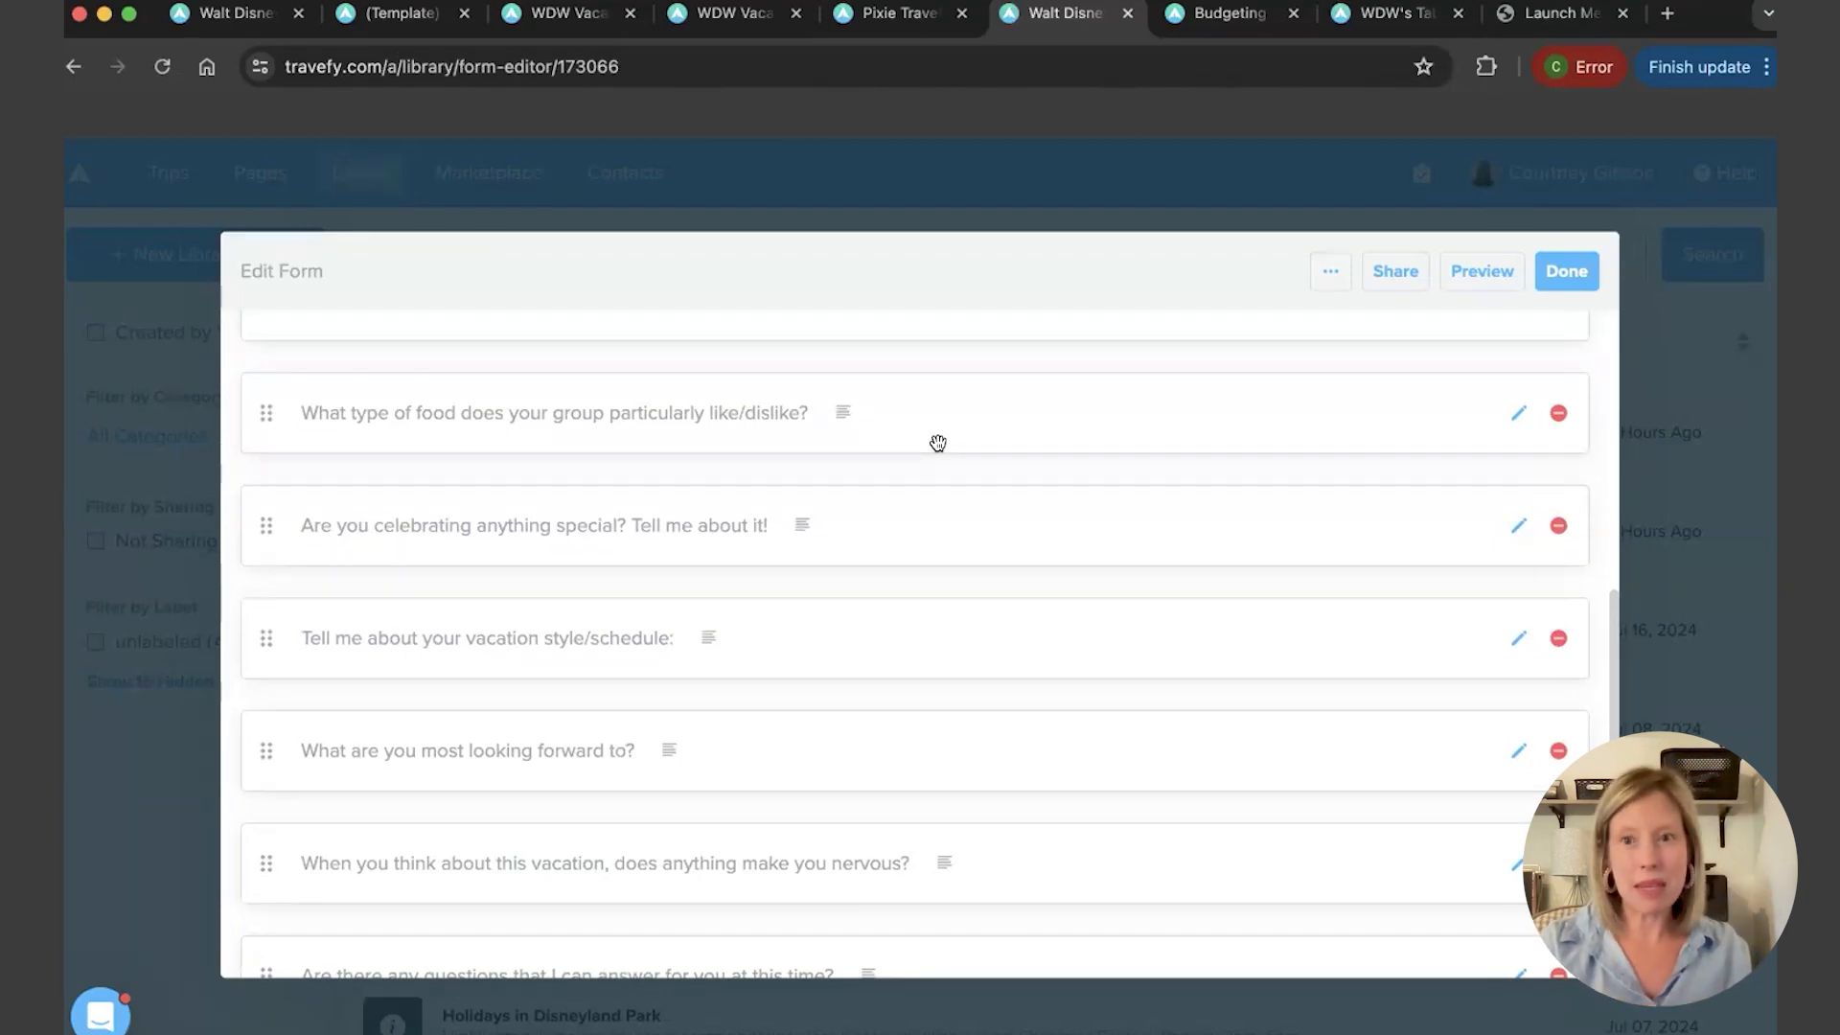
pyautogui.scroll(-4, 937, 442)
pyautogui.scroll(3, 938, 442)
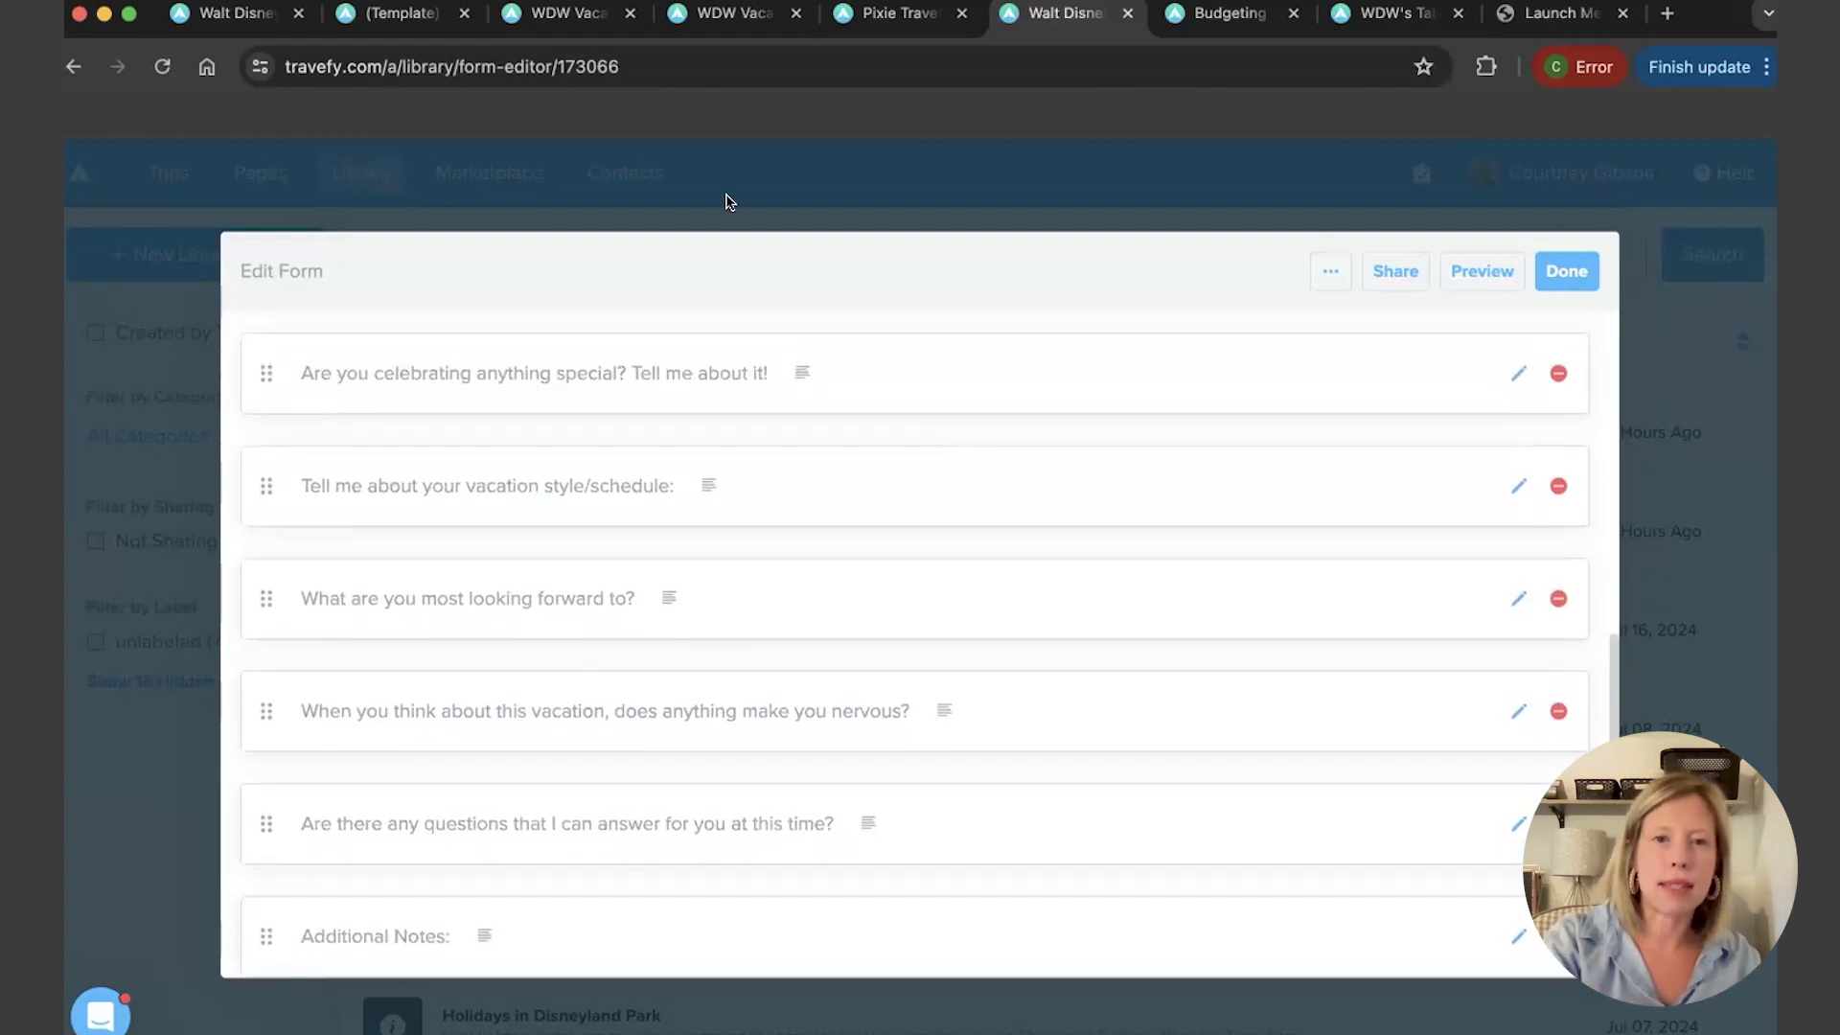
# Return to the "Guide to ADR Day" entry and read its restaurant guide link and the top Disney Dining Plan picks by park
pyautogui.click(891, 14)
pyautogui.scroll(-2, 885, 477)
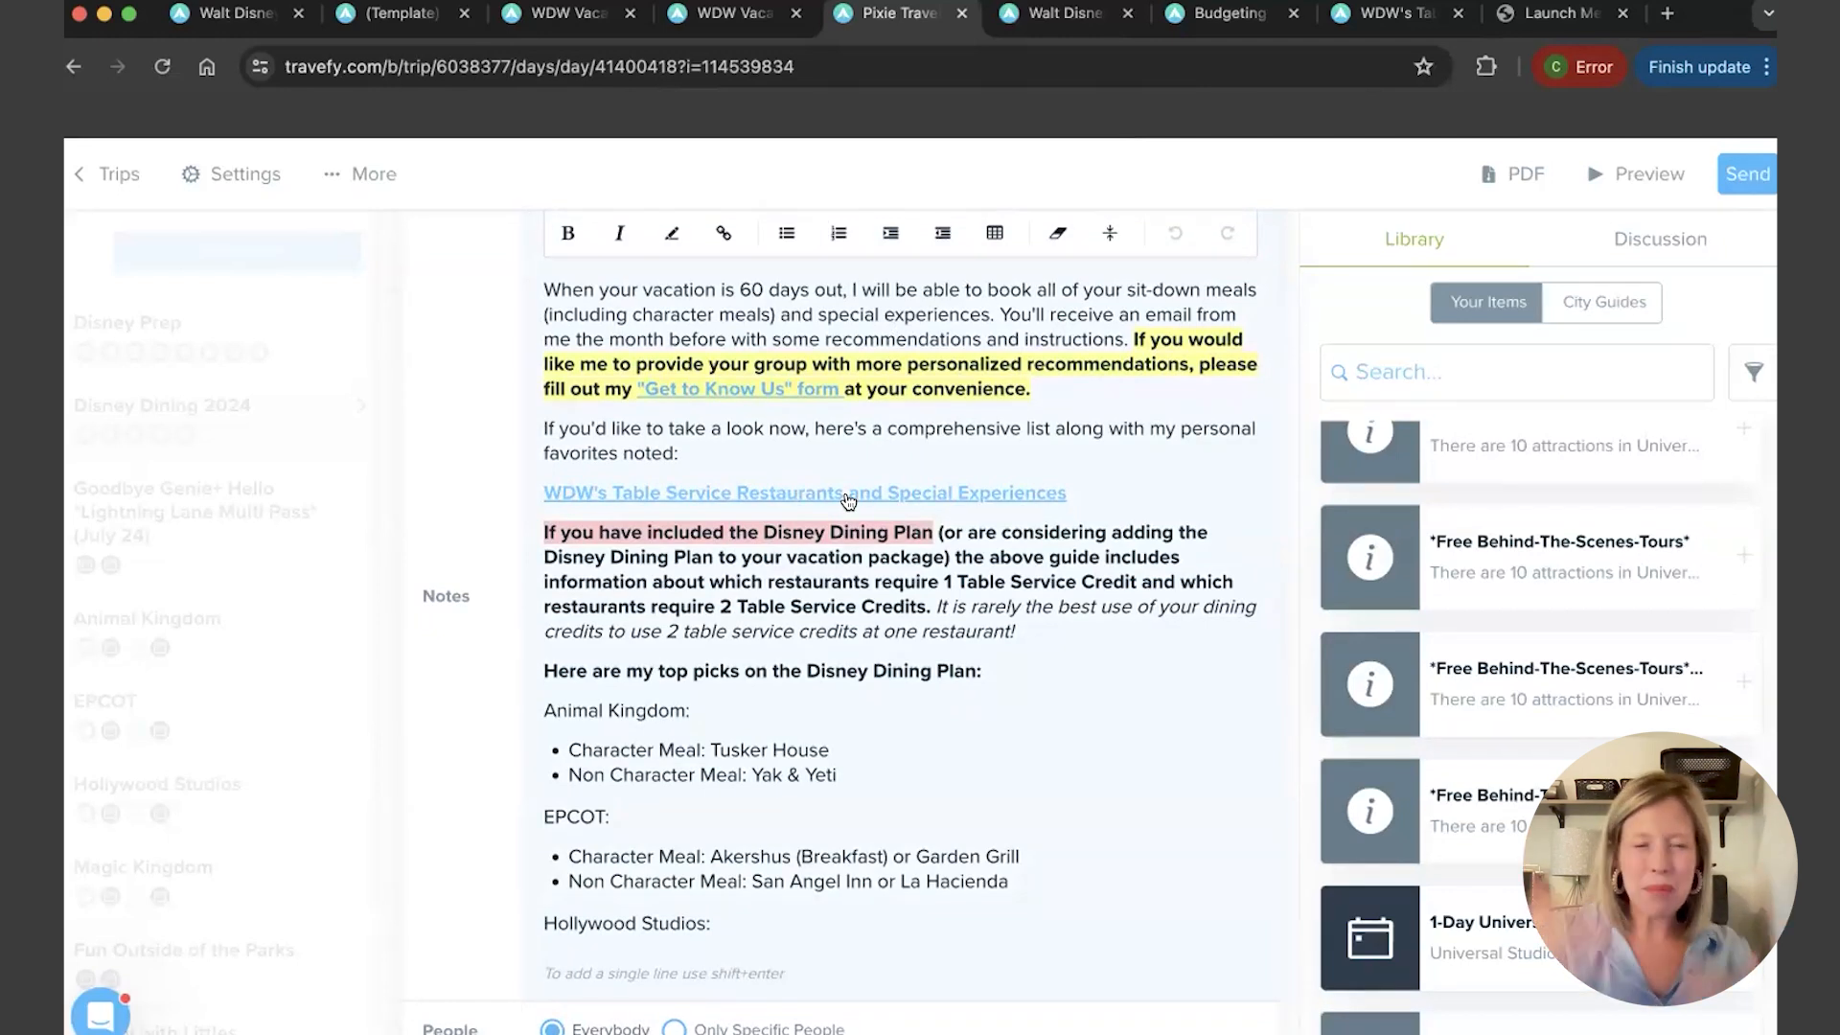
pyautogui.scroll(-10, 848, 500)
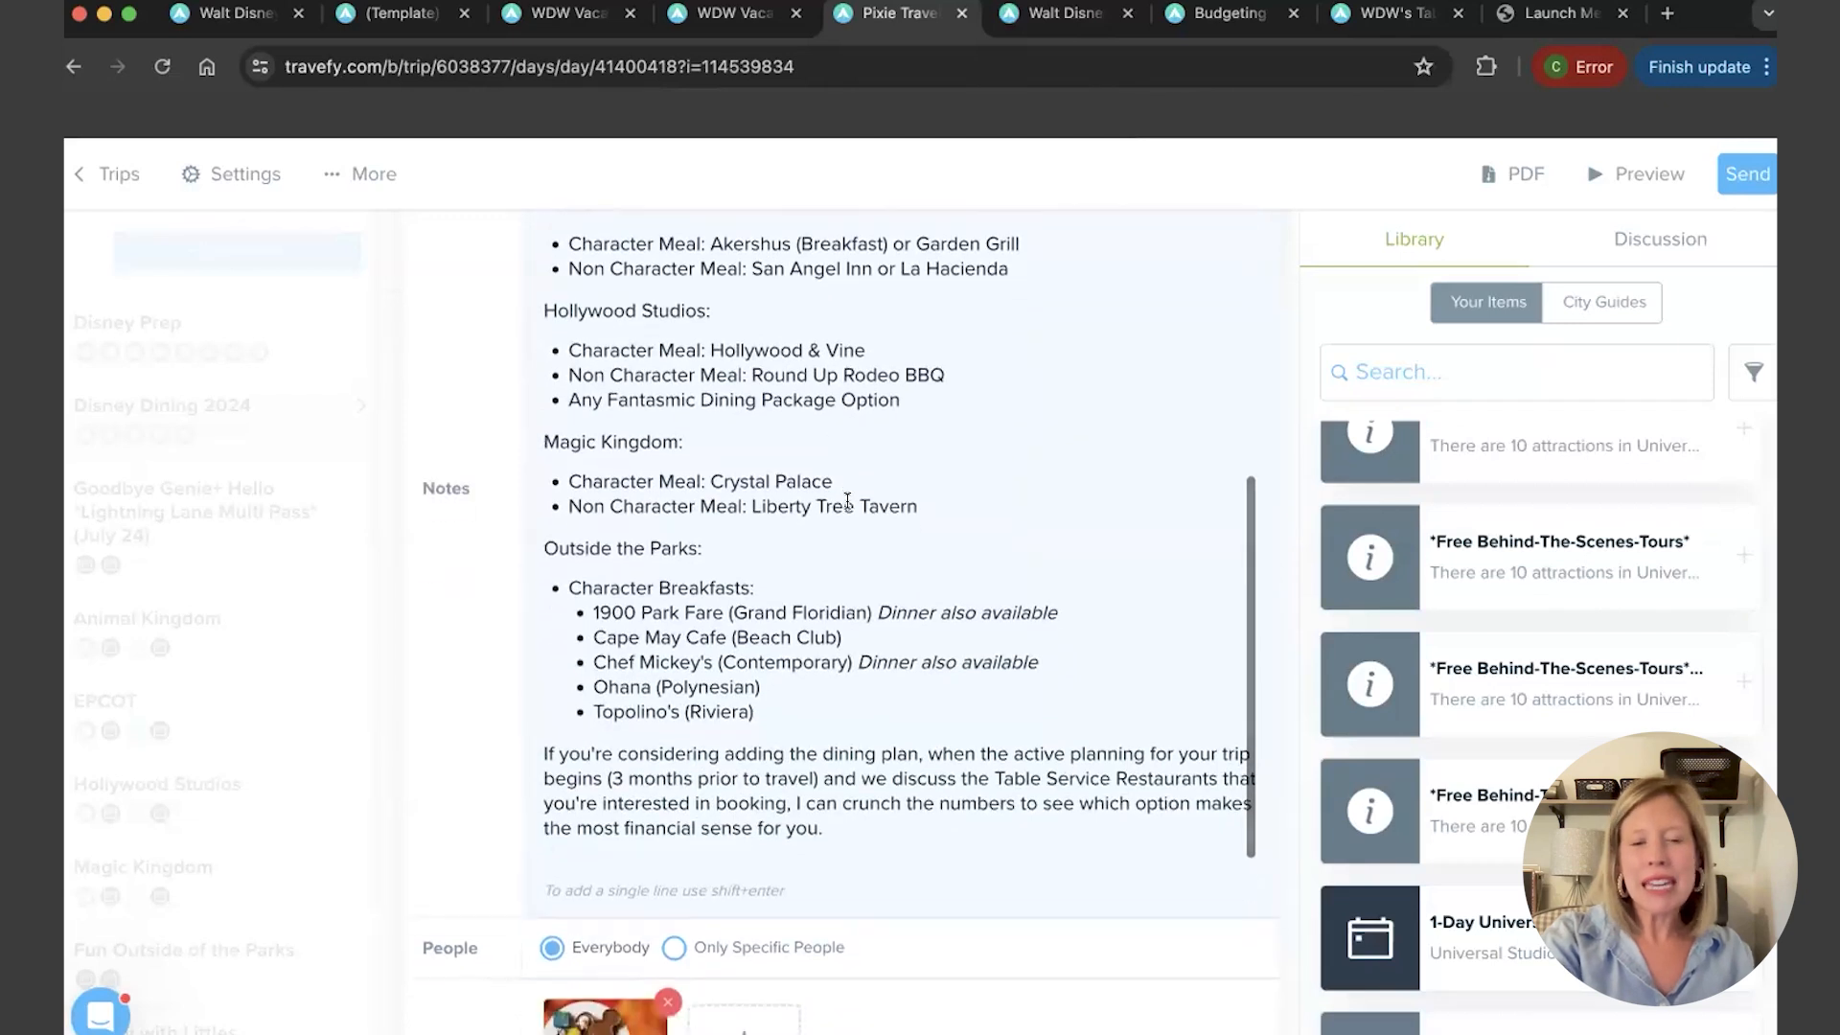
pyautogui.scroll(-3, 847, 500)
pyautogui.scroll(5, 847, 500)
pyautogui.scroll(-1, 847, 500)
pyautogui.scroll(-1, 847, 500)
pyautogui.scroll(8, 848, 500)
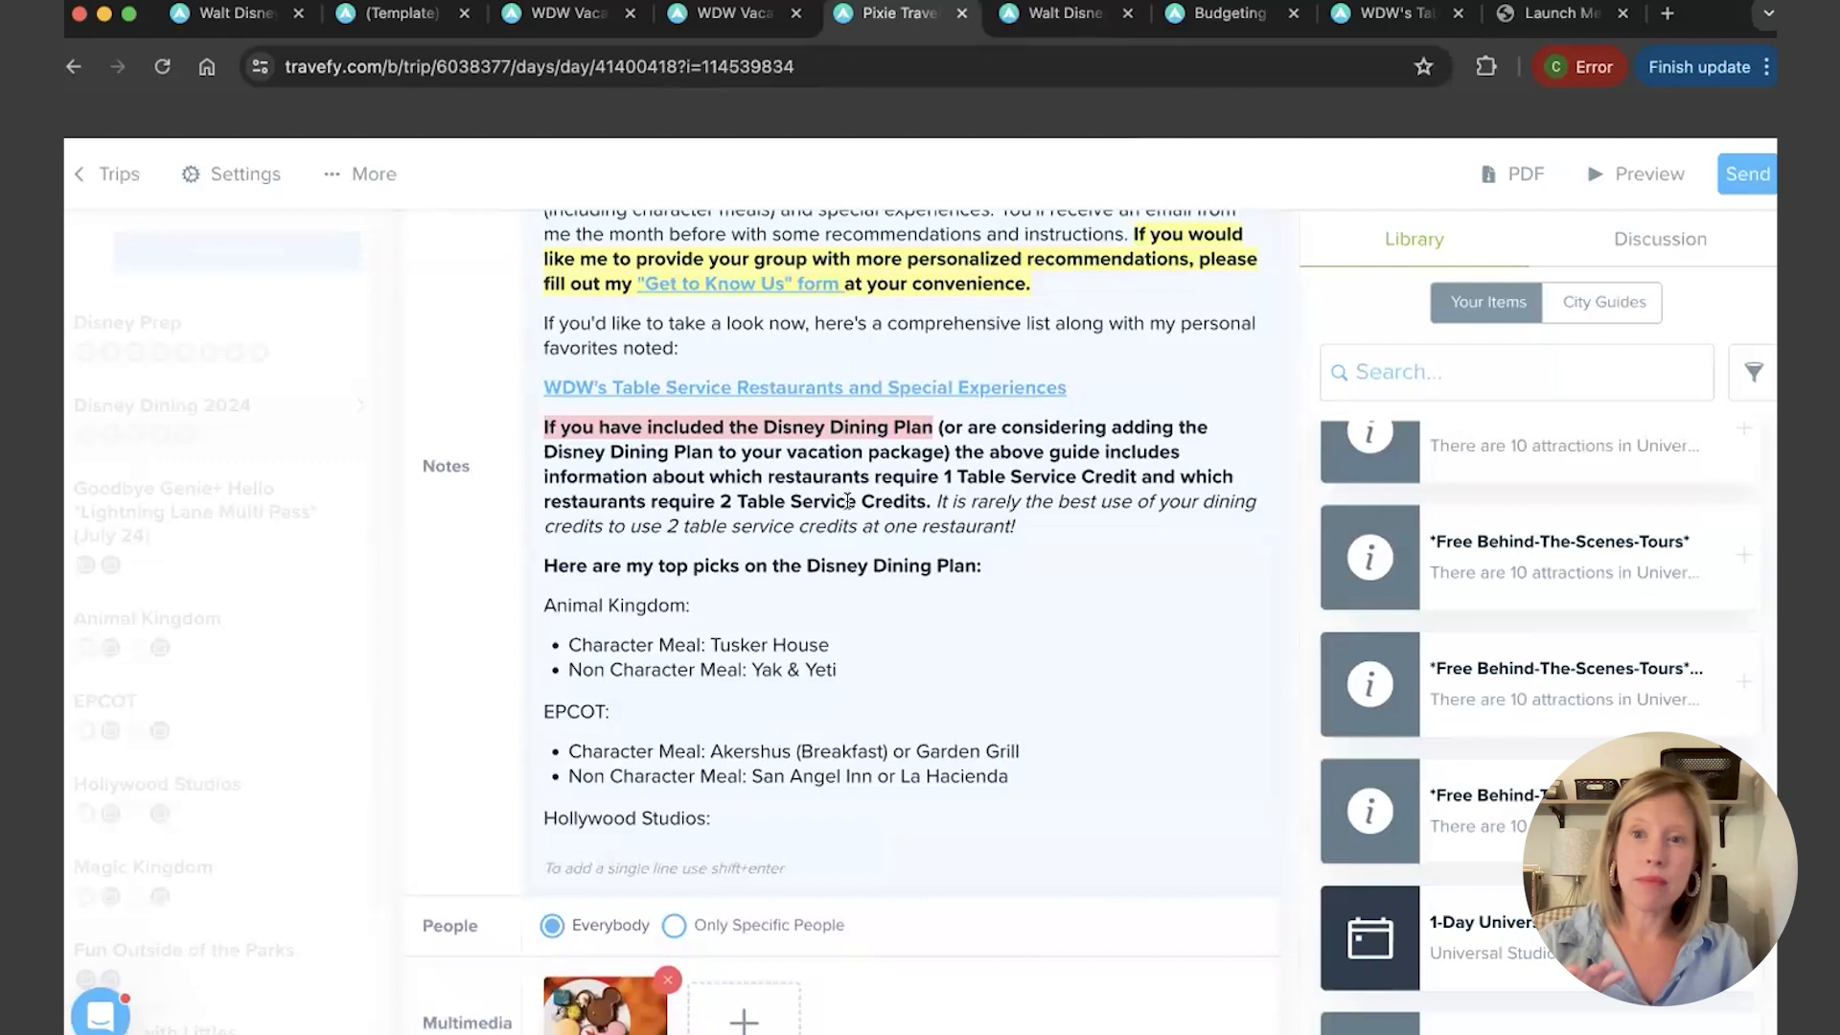
pyautogui.scroll(1, 848, 501)
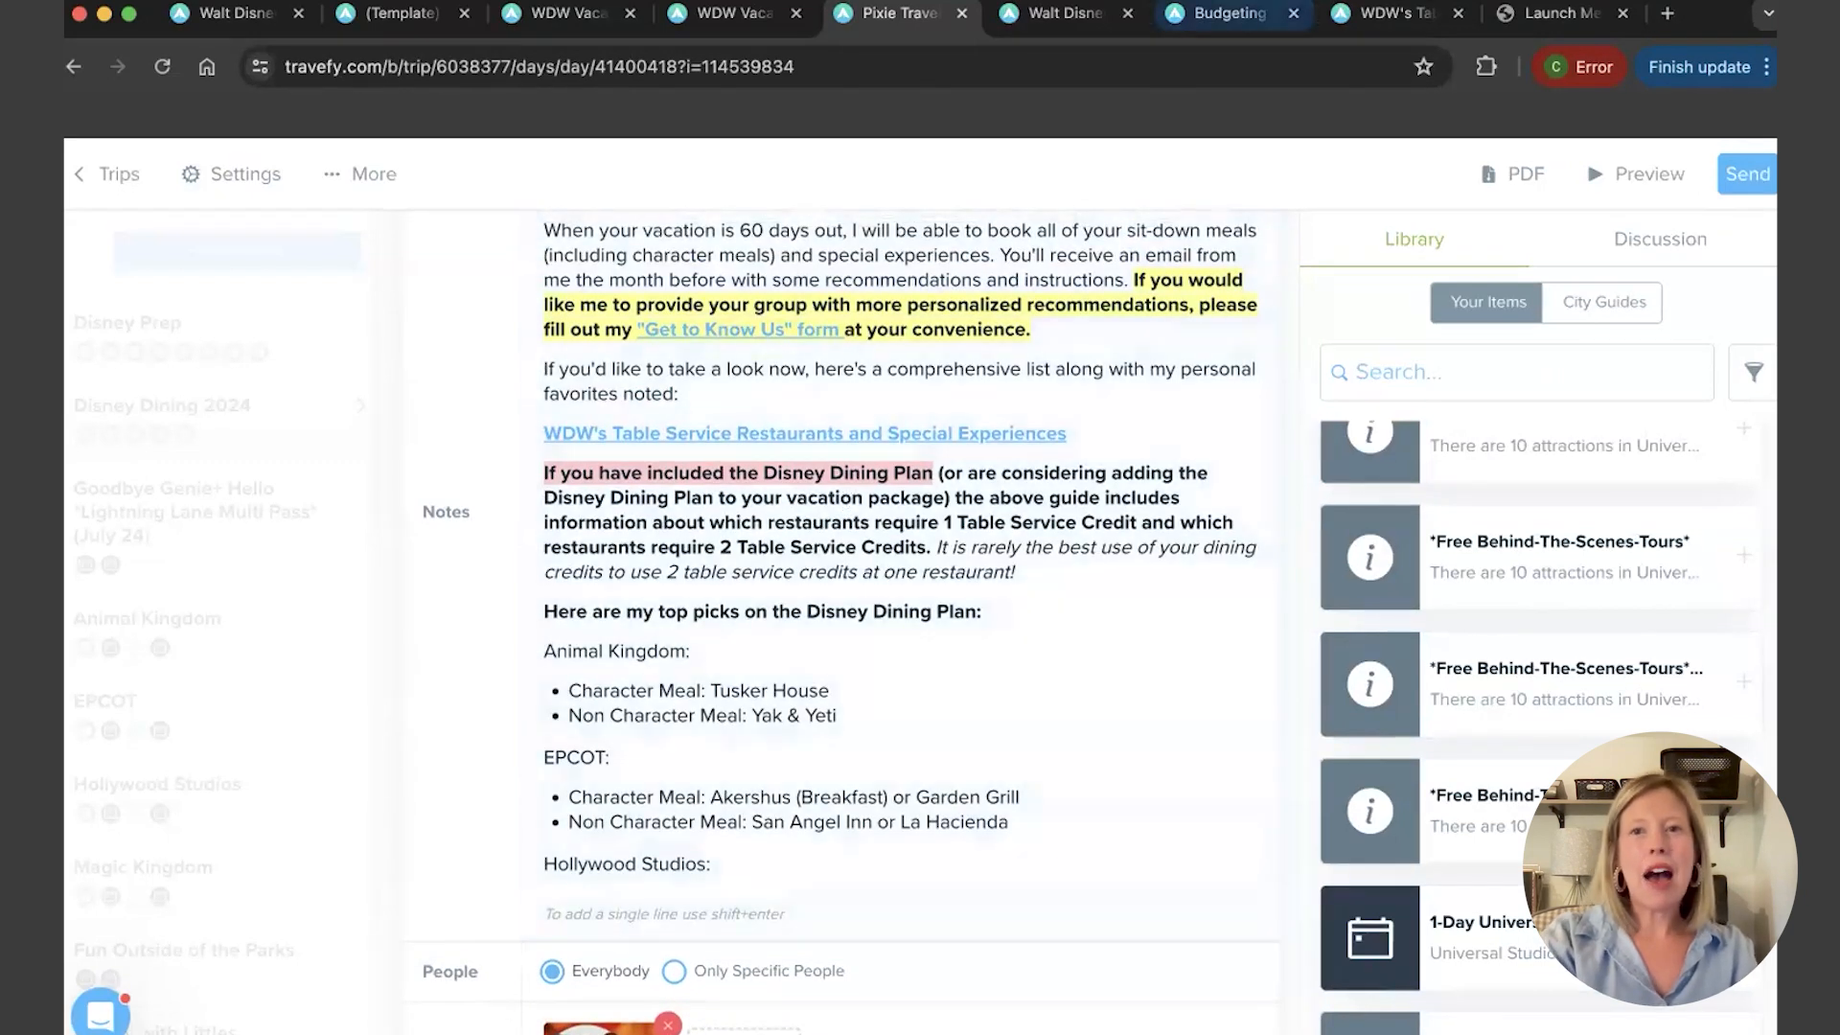
# Switch to the WDW Table Service Dining guide, read the Magic Kingdom restaurant notes with dining credit notations, and close the editor
pyautogui.click(1359, 14)
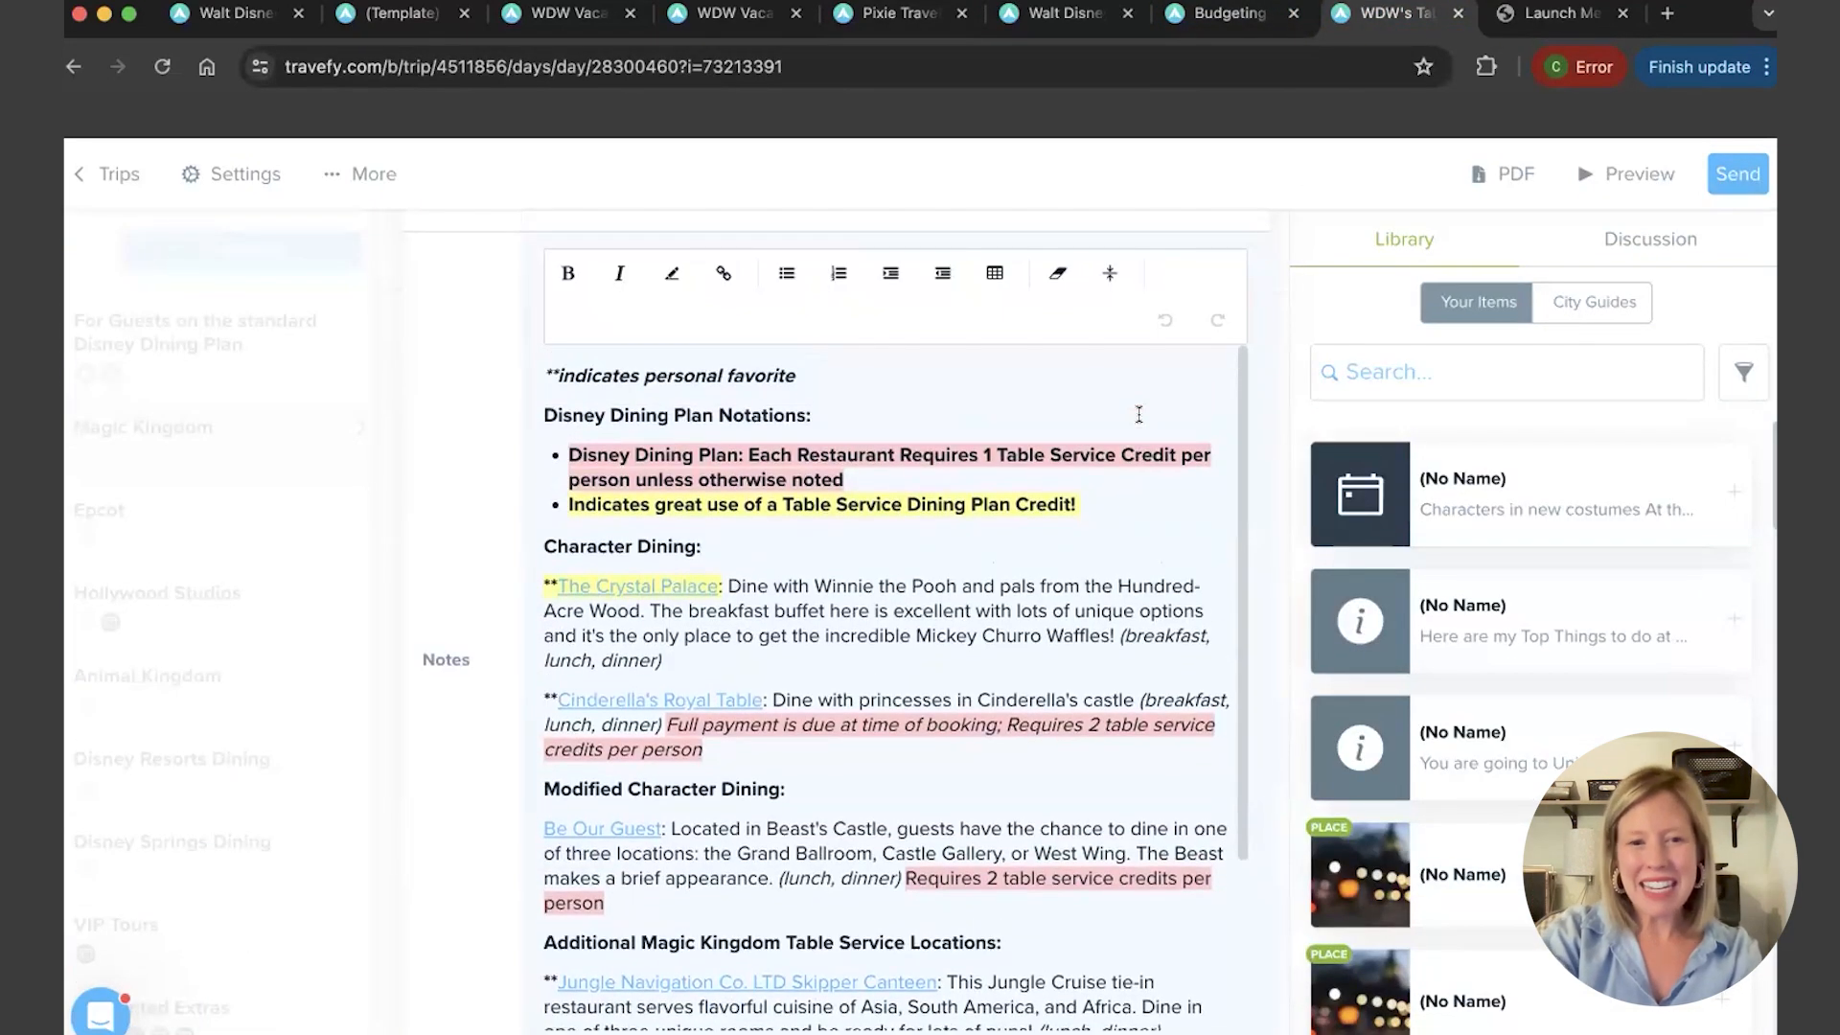
pyautogui.scroll(-2, 1138, 414)
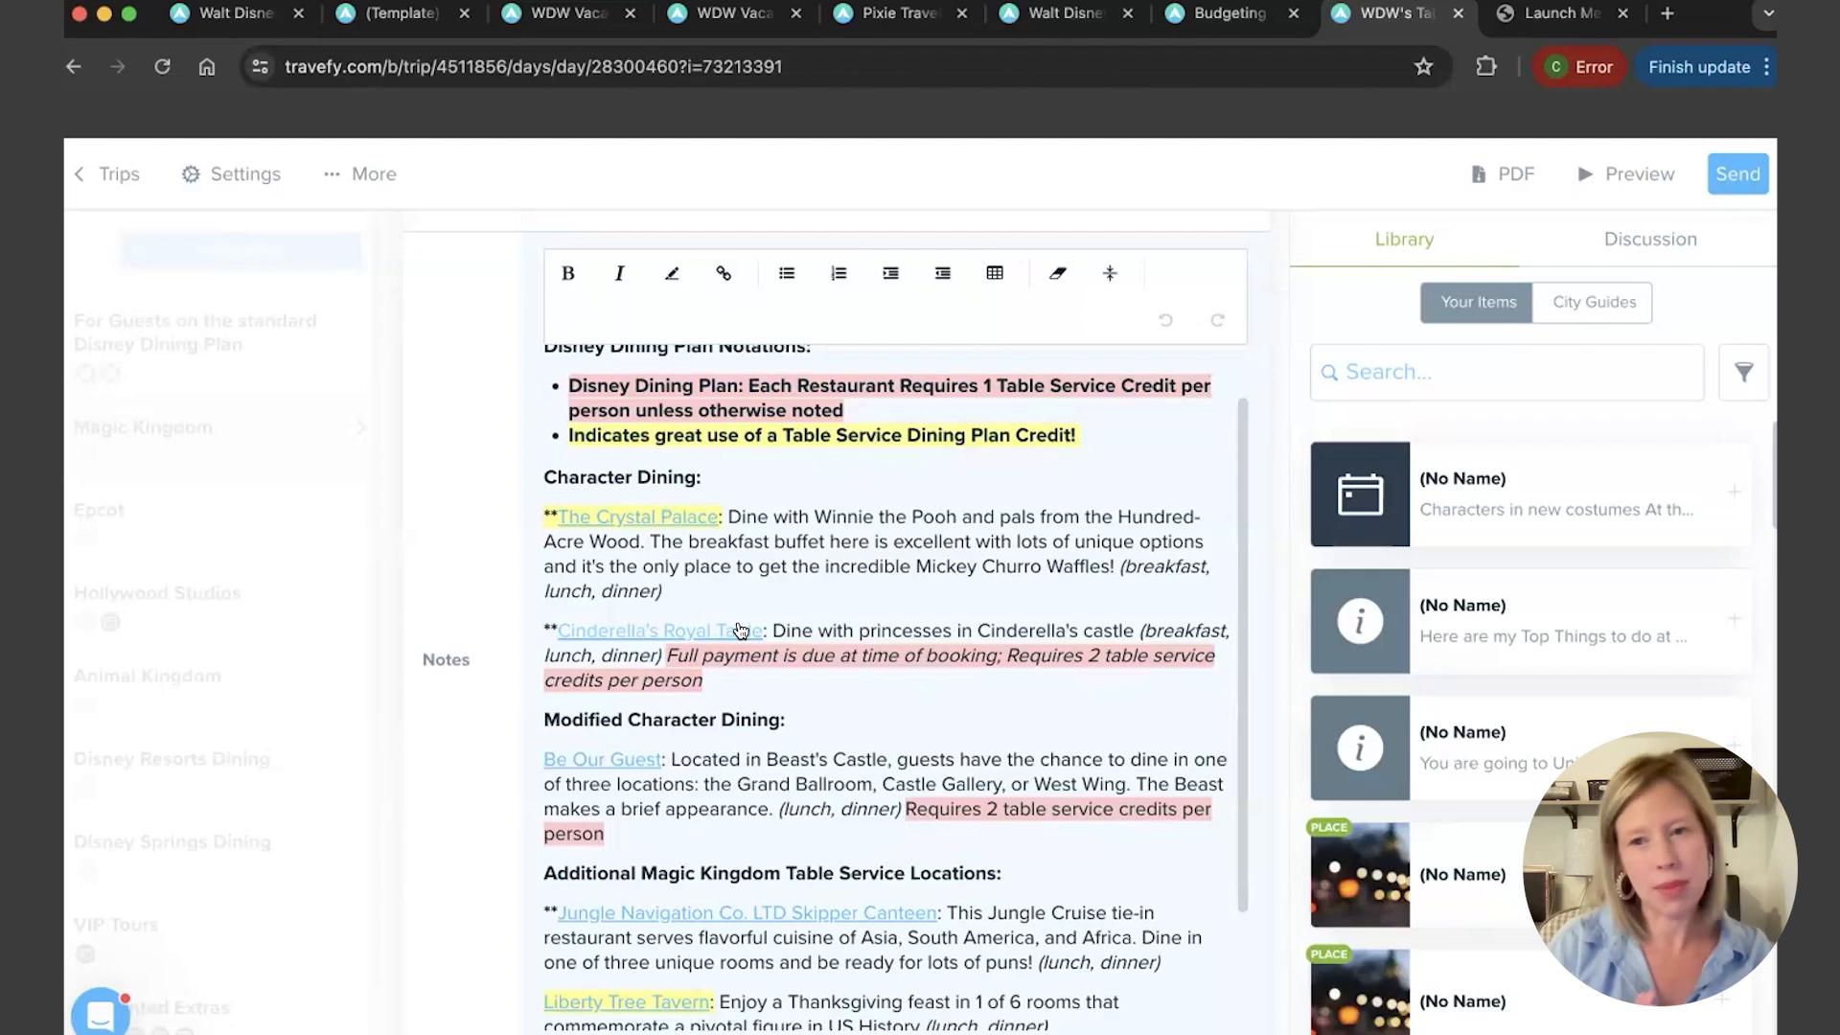
pyautogui.scroll(-1, 598, 525)
pyautogui.scroll(1, 598, 525)
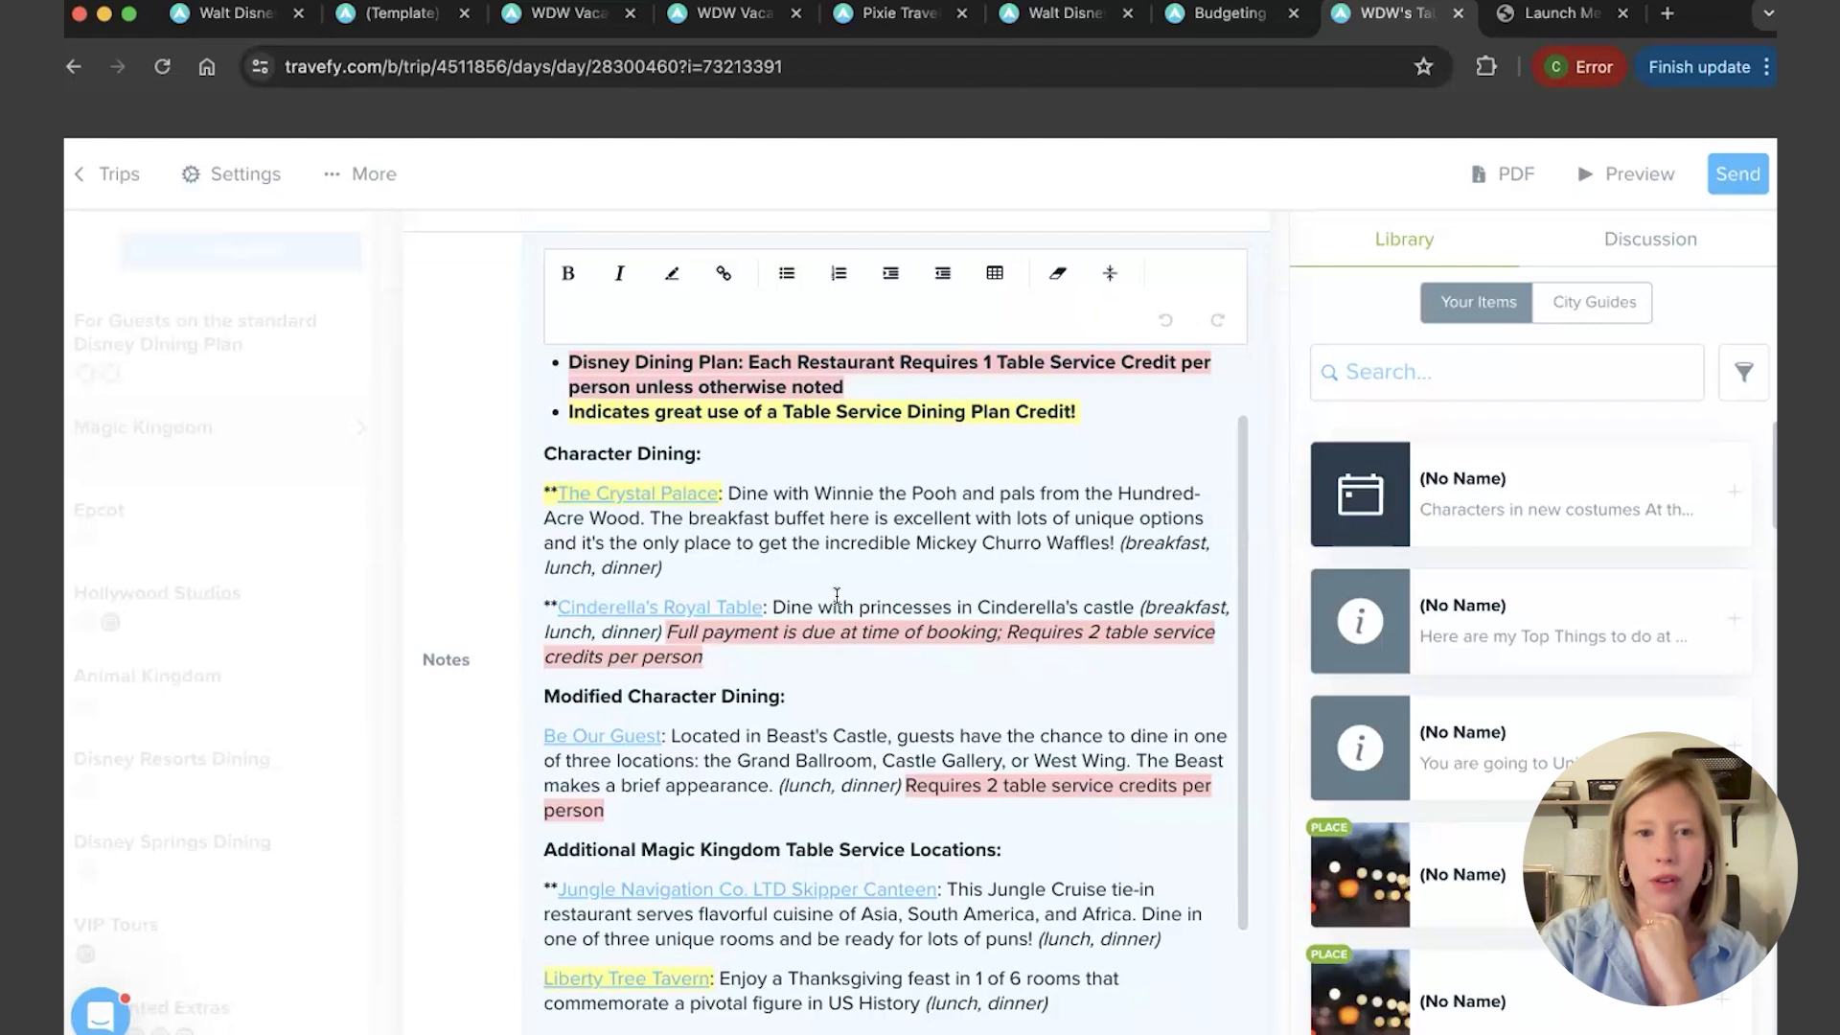
pyautogui.scroll(-3, 836, 596)
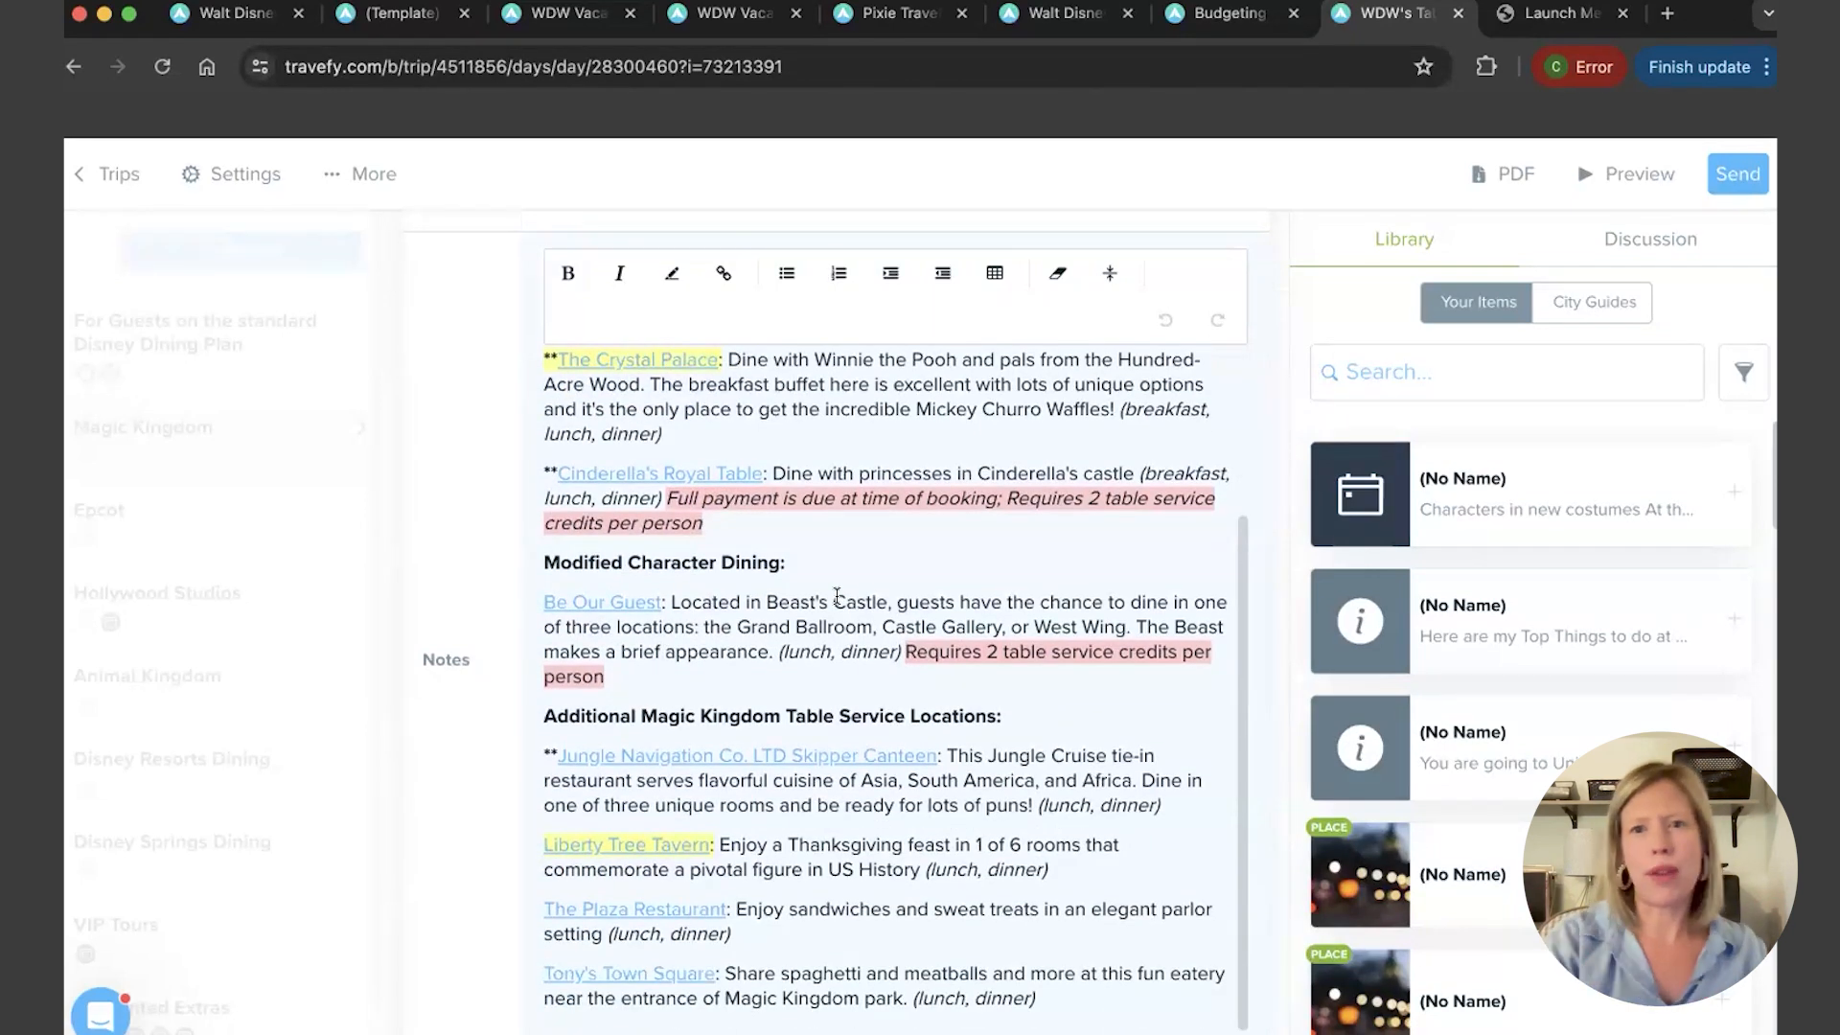
pyautogui.scroll(-10, 836, 596)
pyautogui.click(1171, 938)
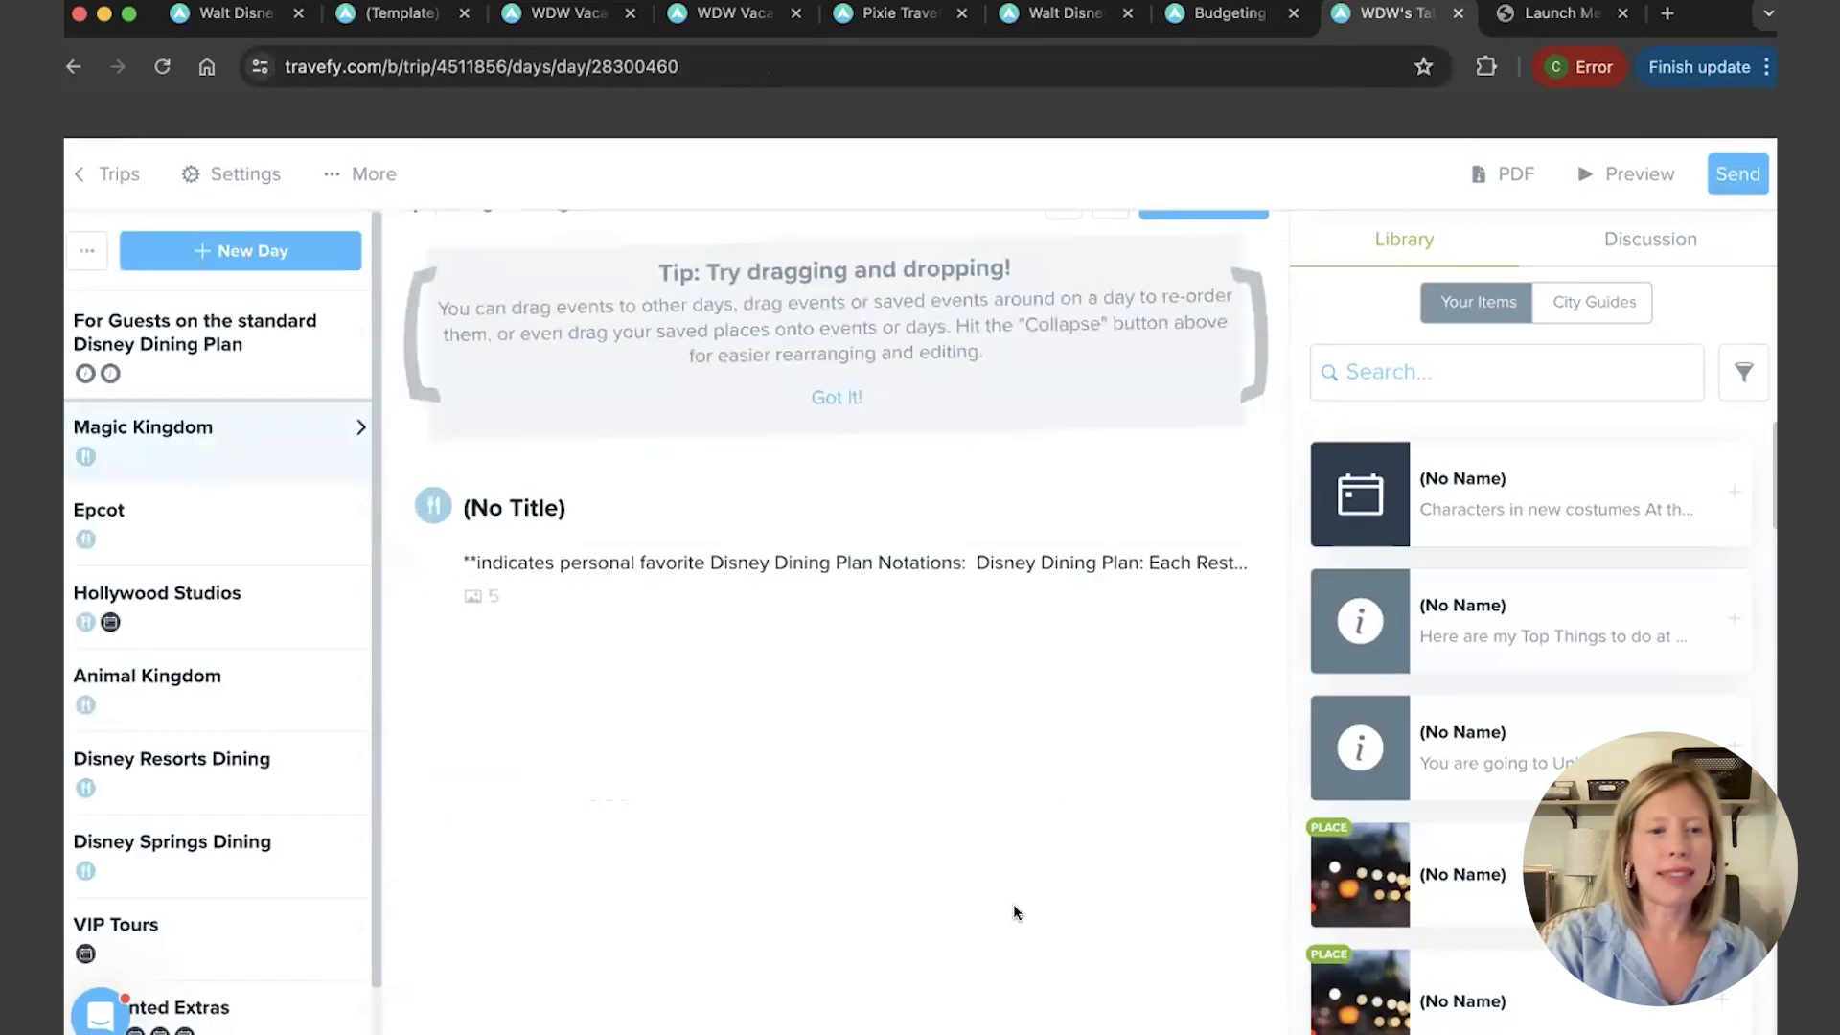
# Open the untitled event on the VIP Tours day, read its services and pricing notes, and finish editing
pyautogui.scroll(-2, 144, 575)
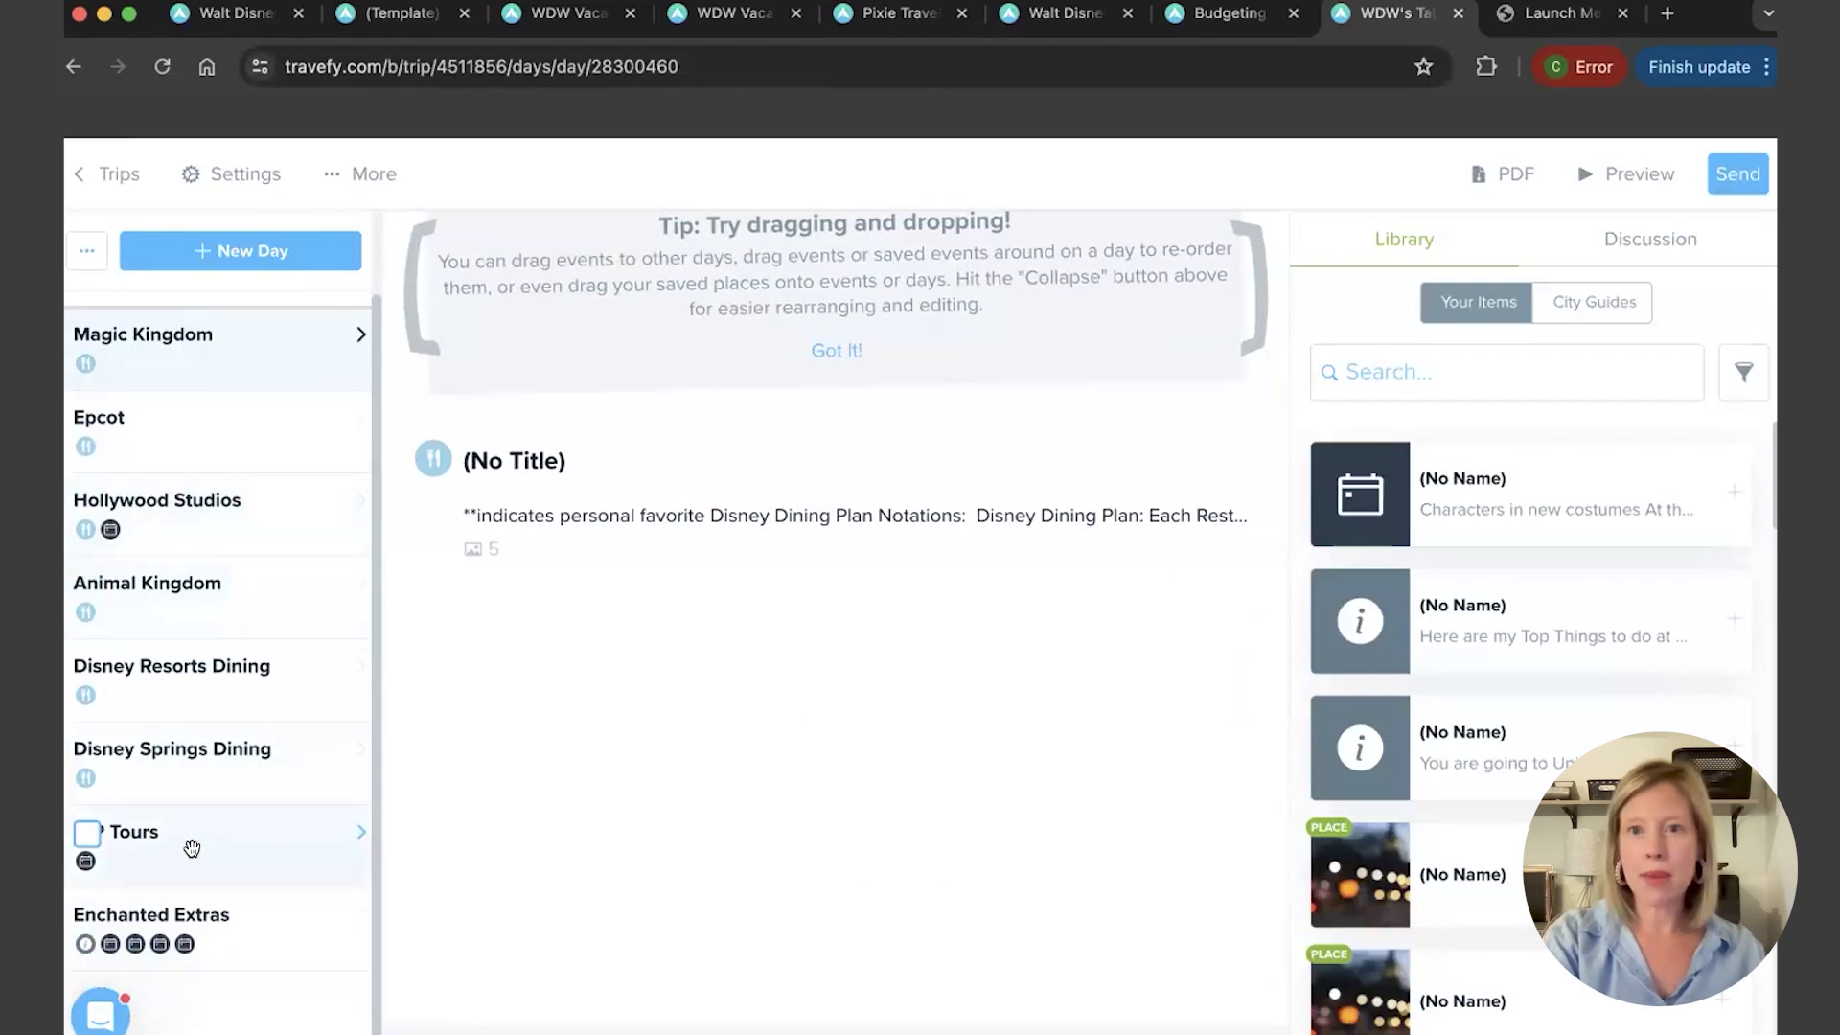
pyautogui.click(189, 847)
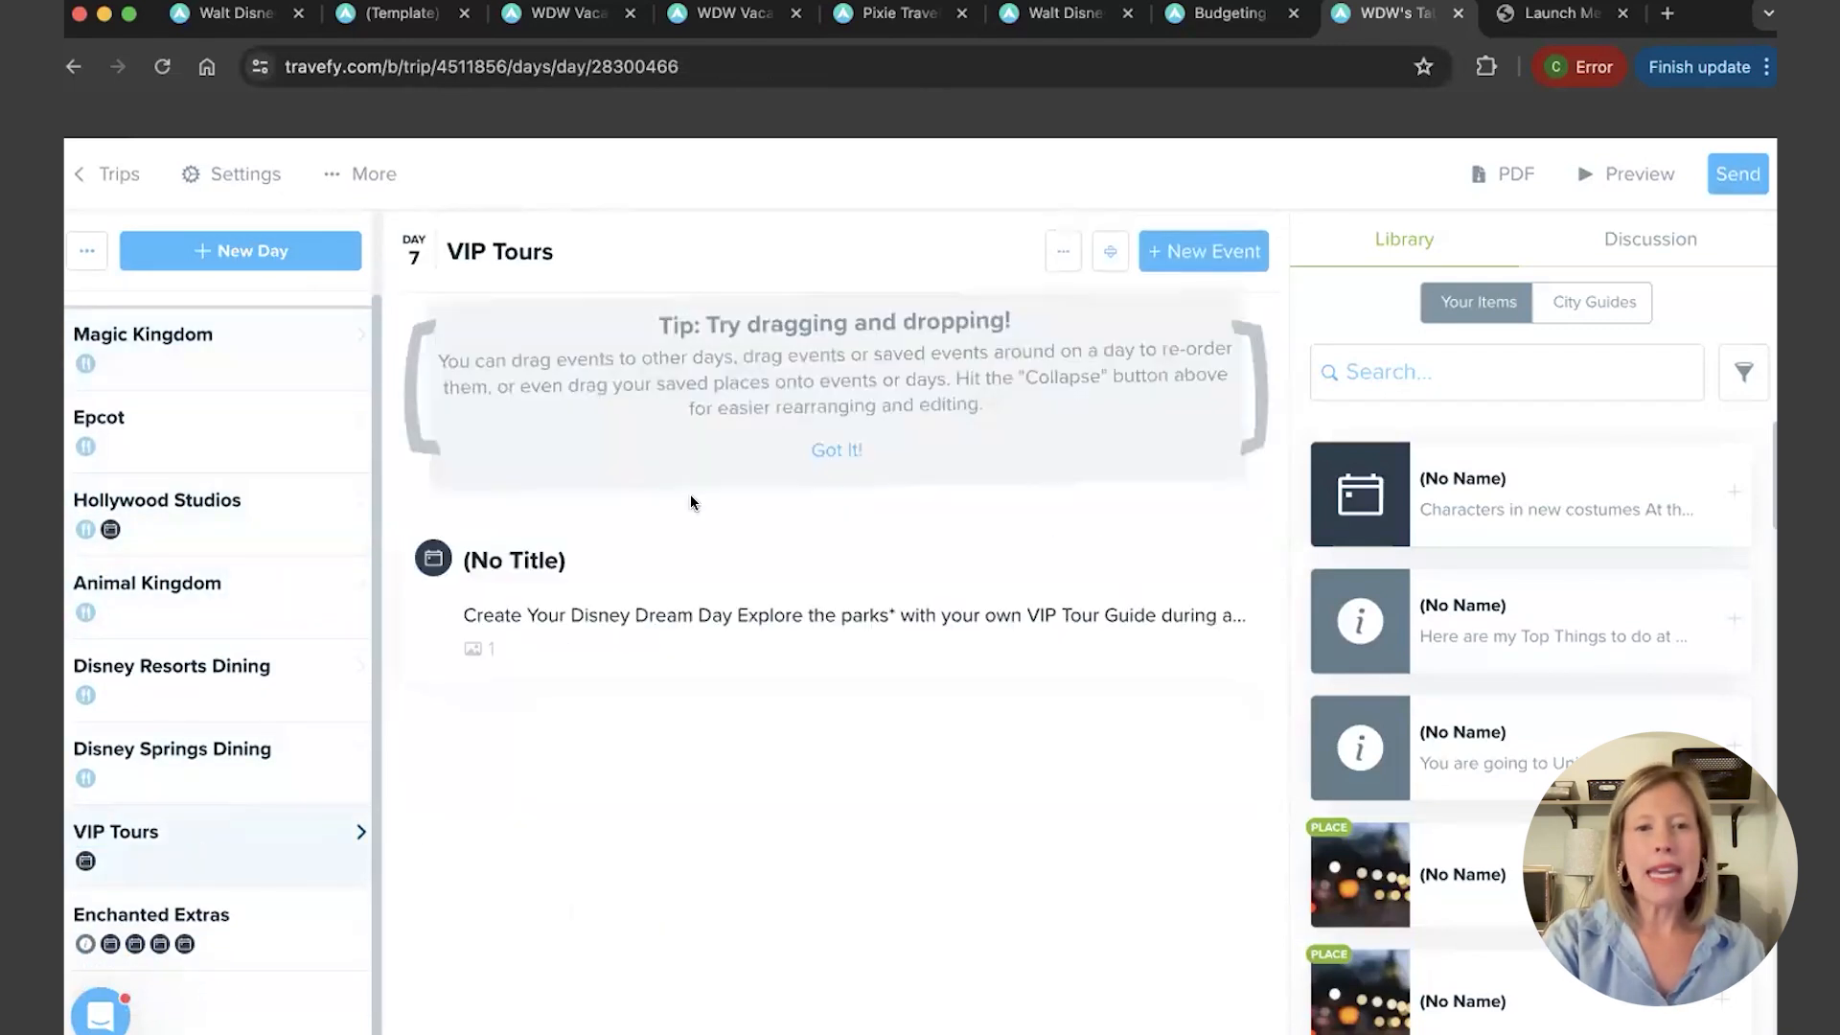
pyautogui.click(697, 562)
pyautogui.scroll(-10, 847, 607)
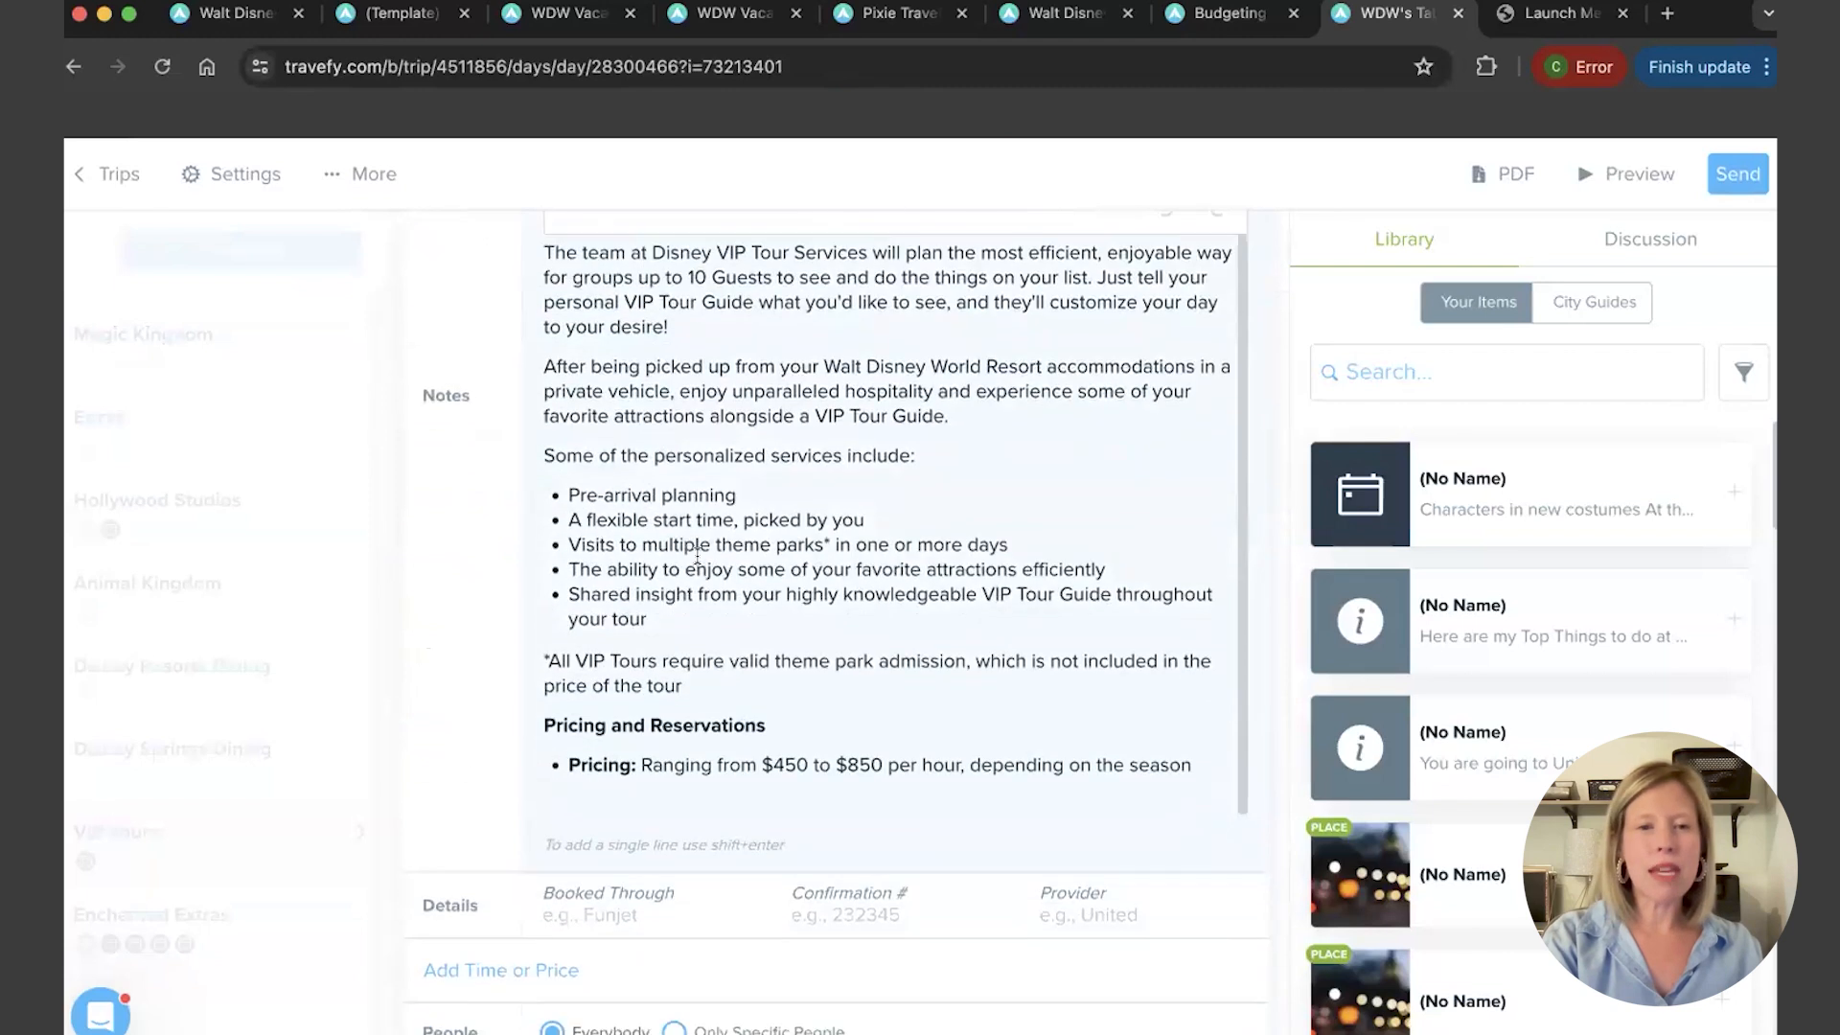
pyautogui.click(1184, 928)
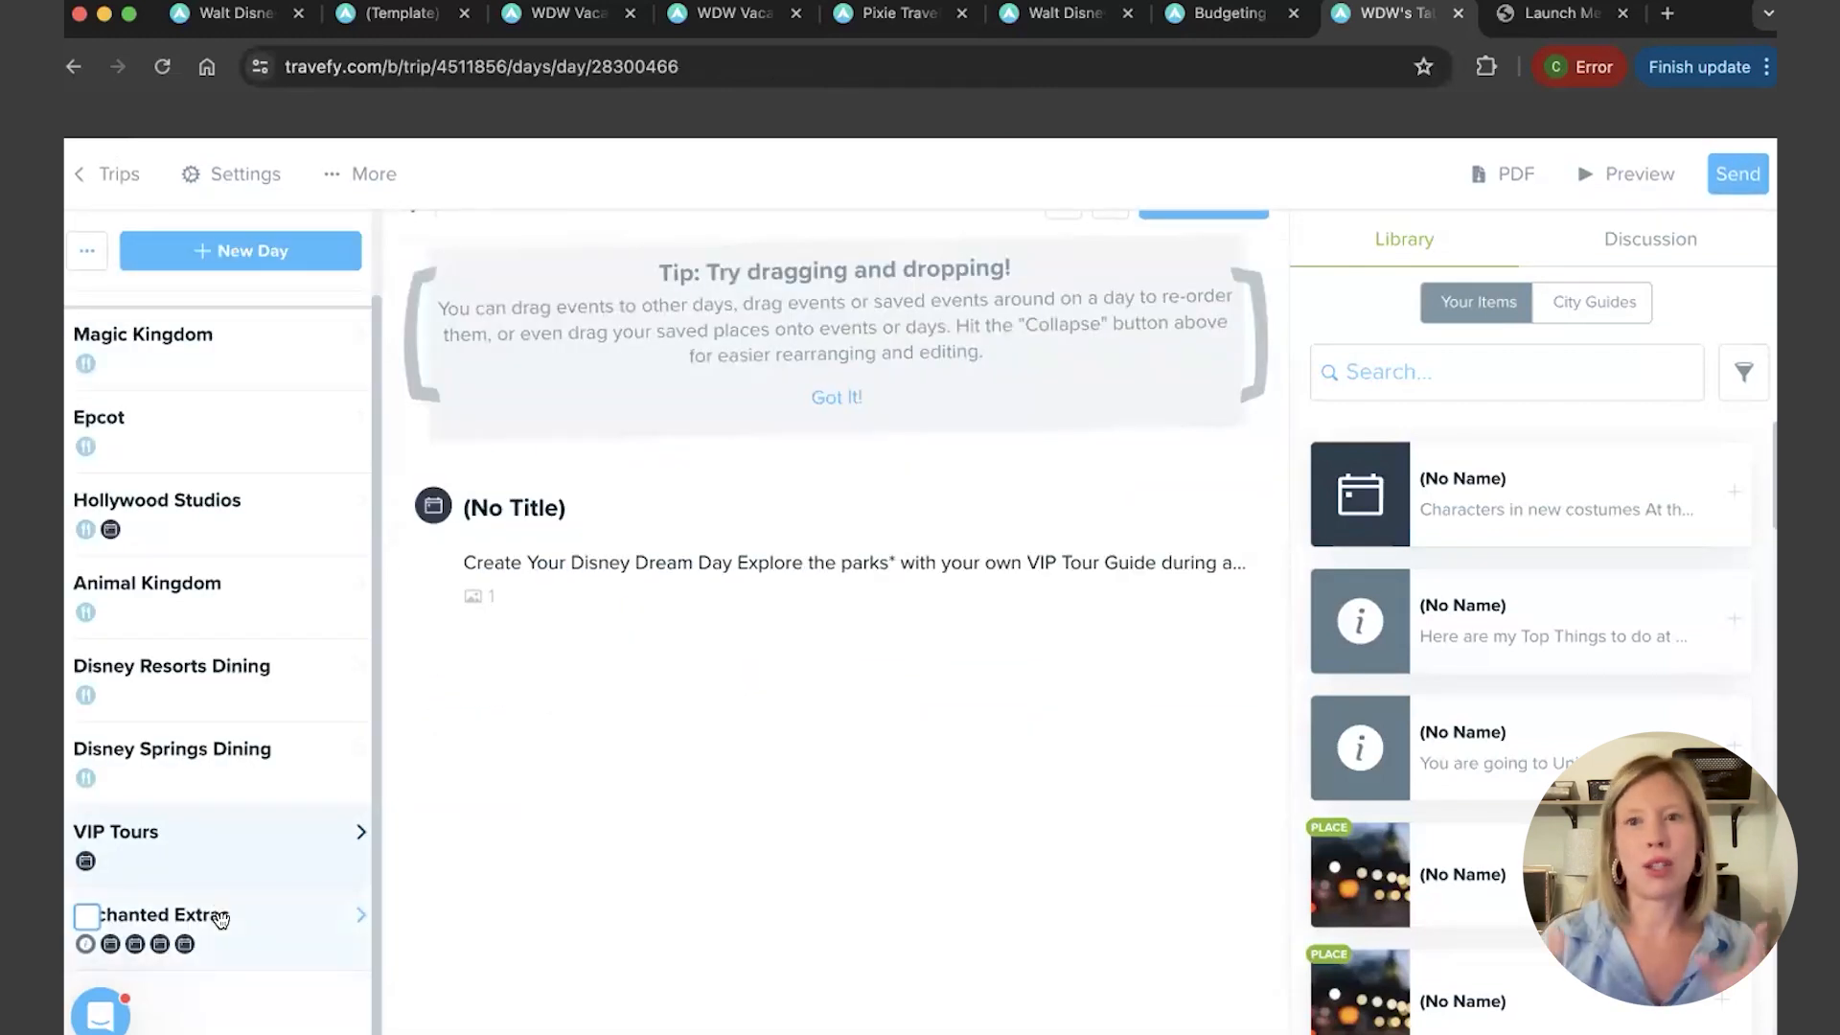
pyautogui.scroll(3, 610, 728)
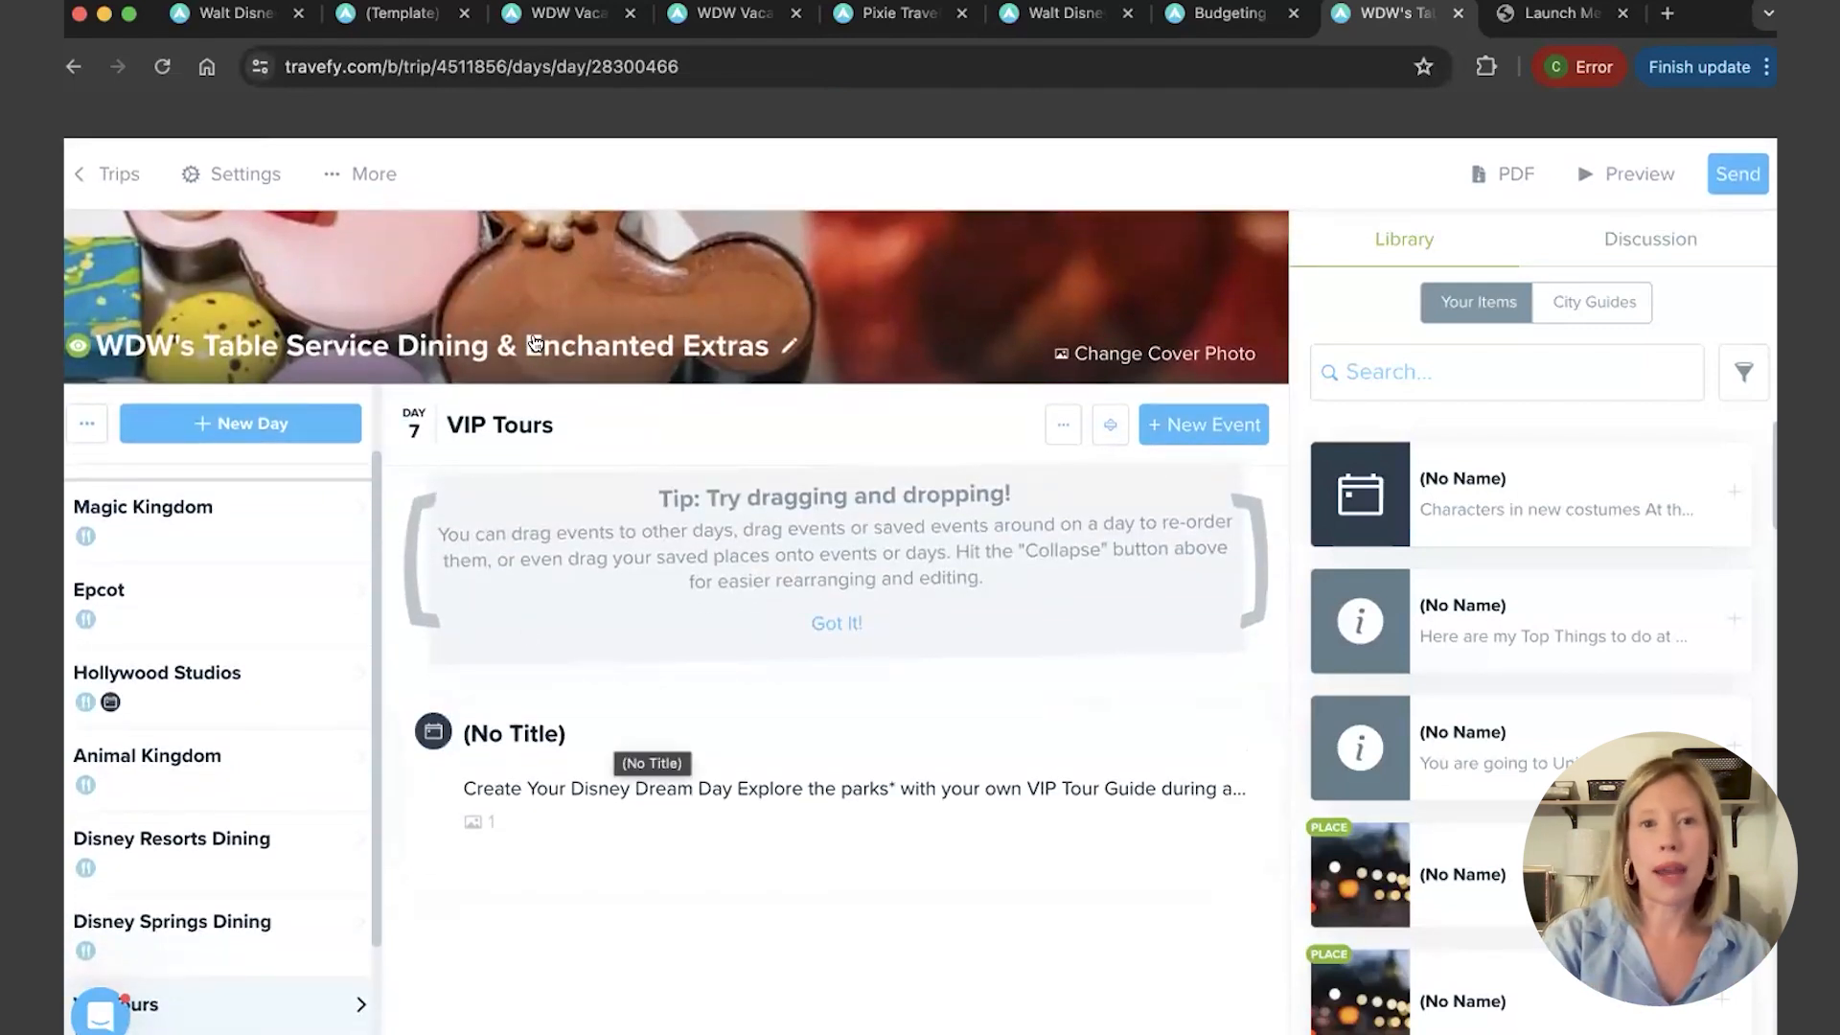
# Review the Walt Disney World dining request form from its introduction through the booking questions to the electronic signature terms
pyautogui.click(1029, 26)
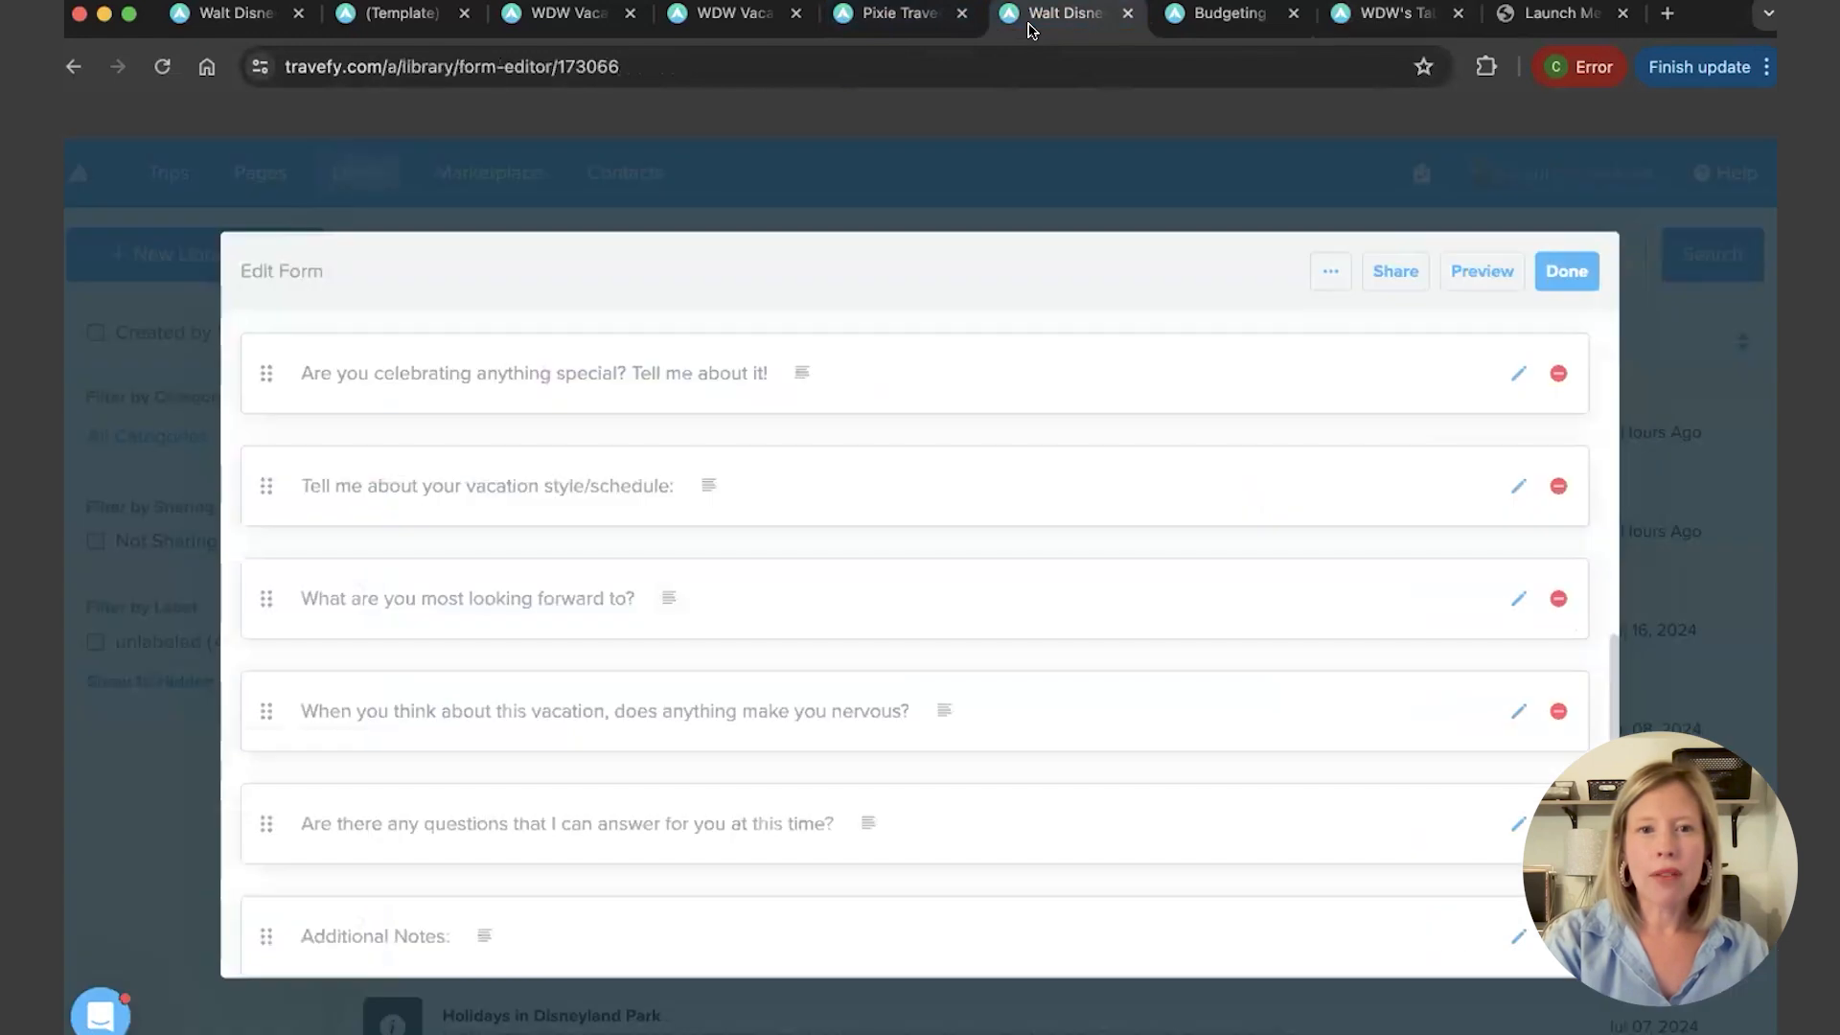
pyautogui.scroll(10, 784, 509)
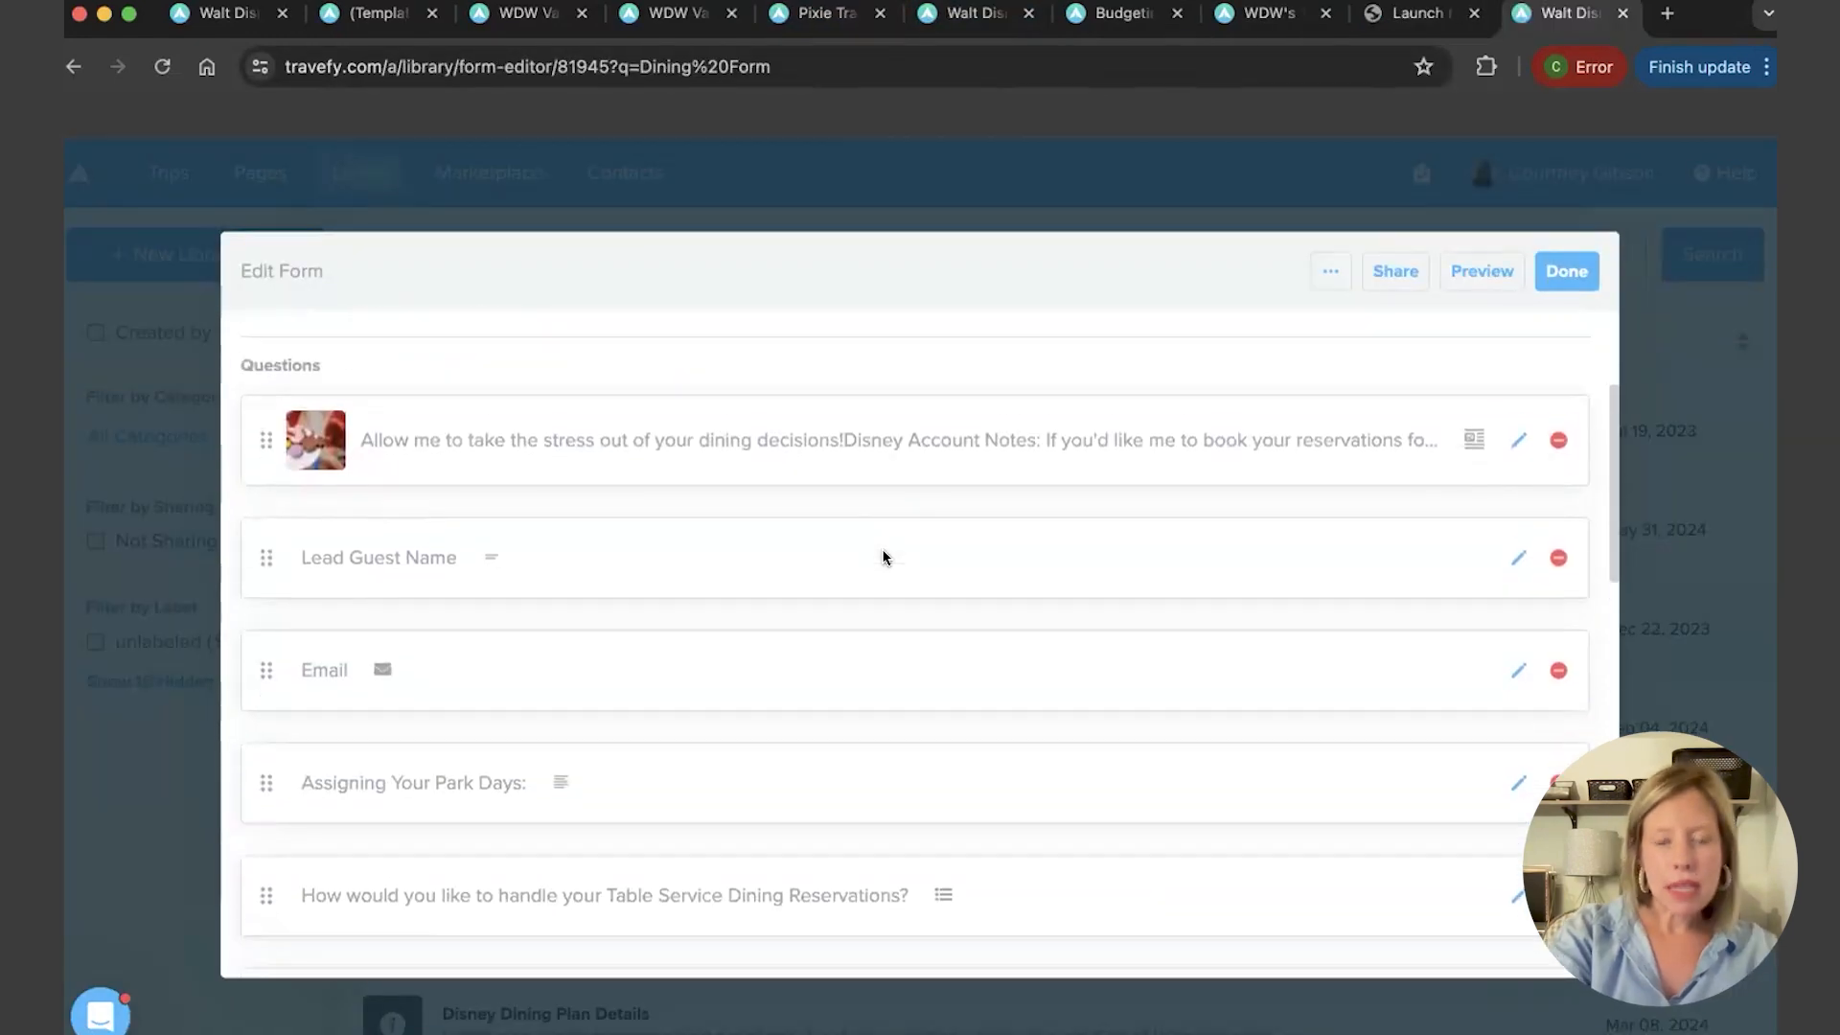
pyautogui.scroll(-2, 883, 558)
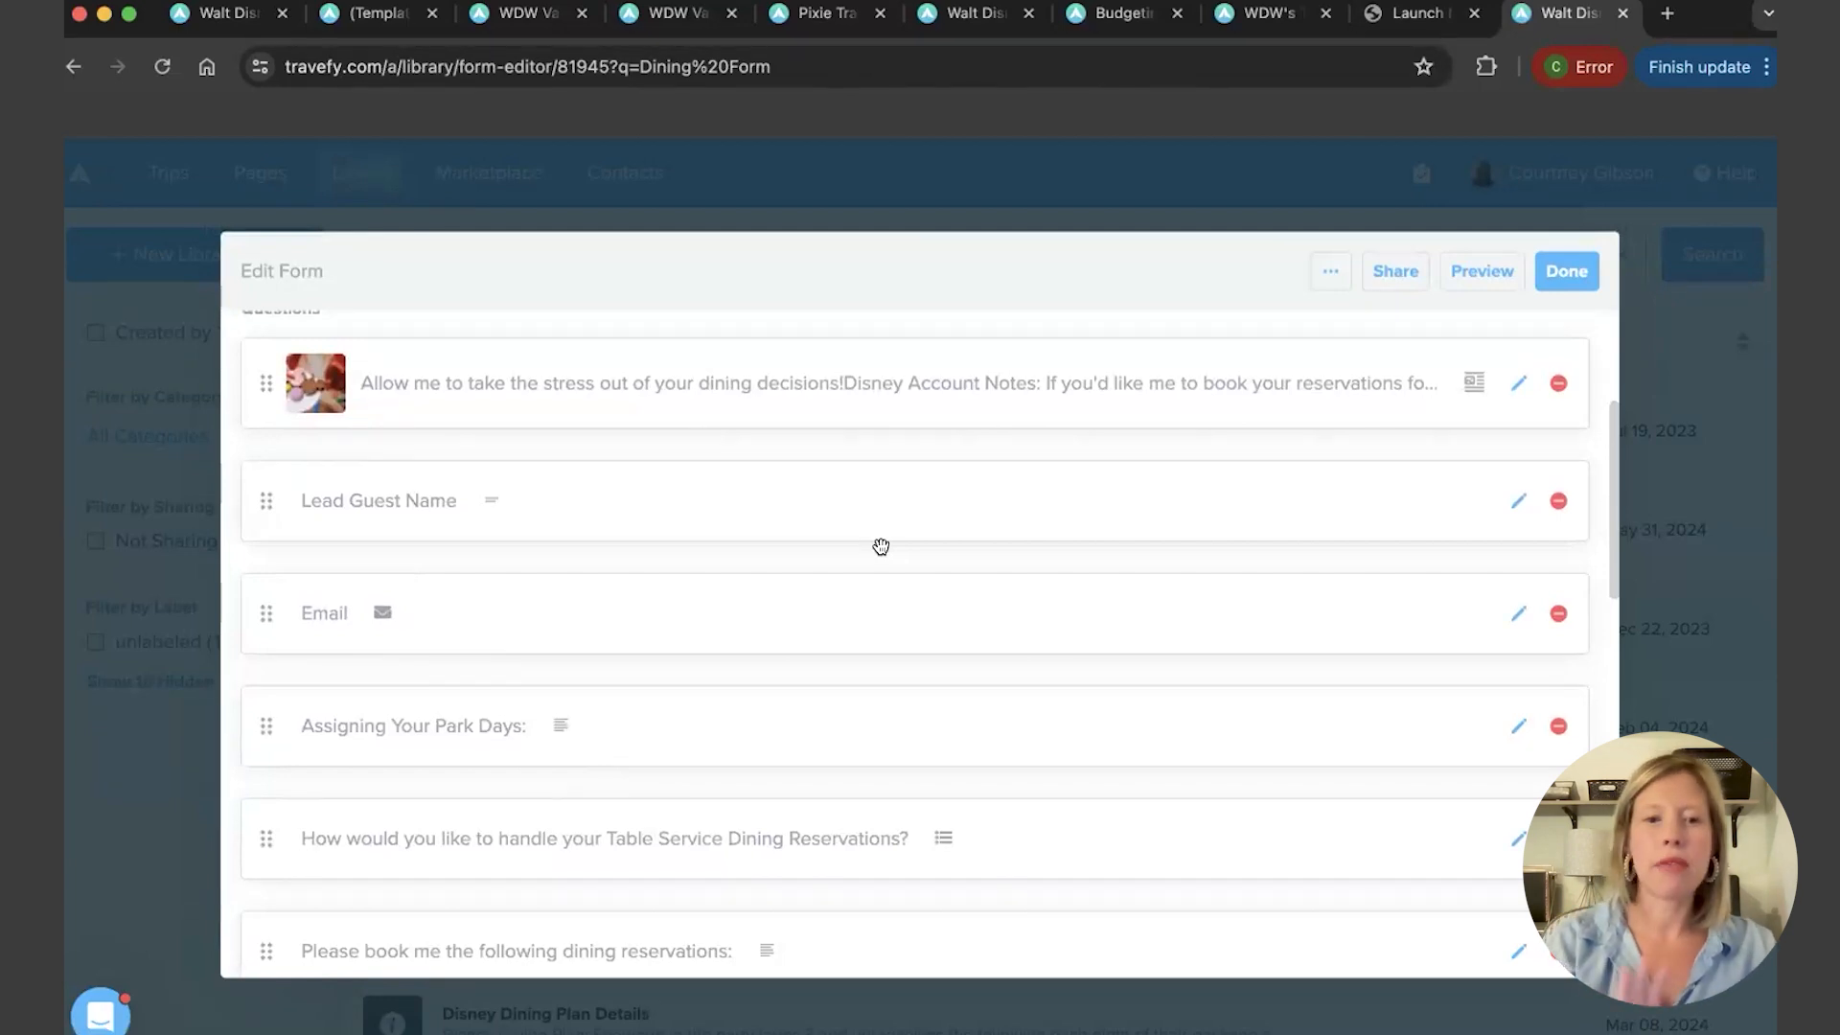
pyautogui.scroll(-6, 881, 546)
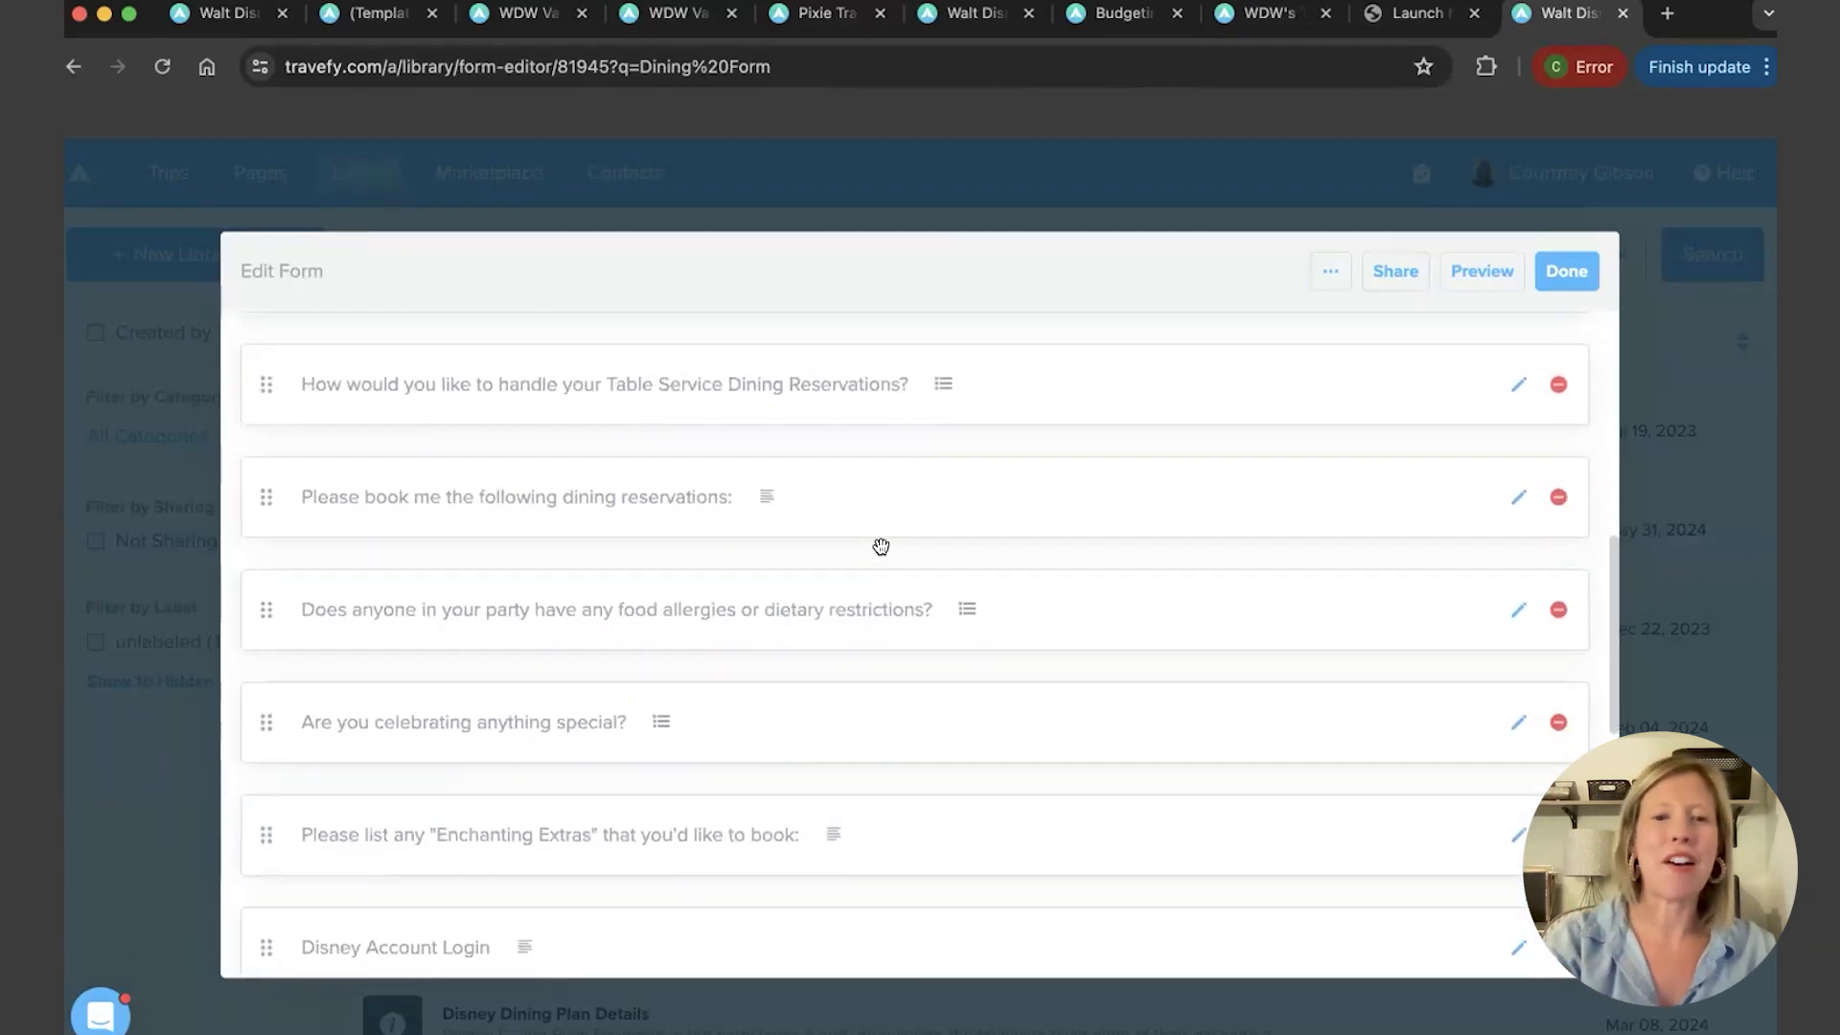
pyautogui.scroll(-7, 881, 546)
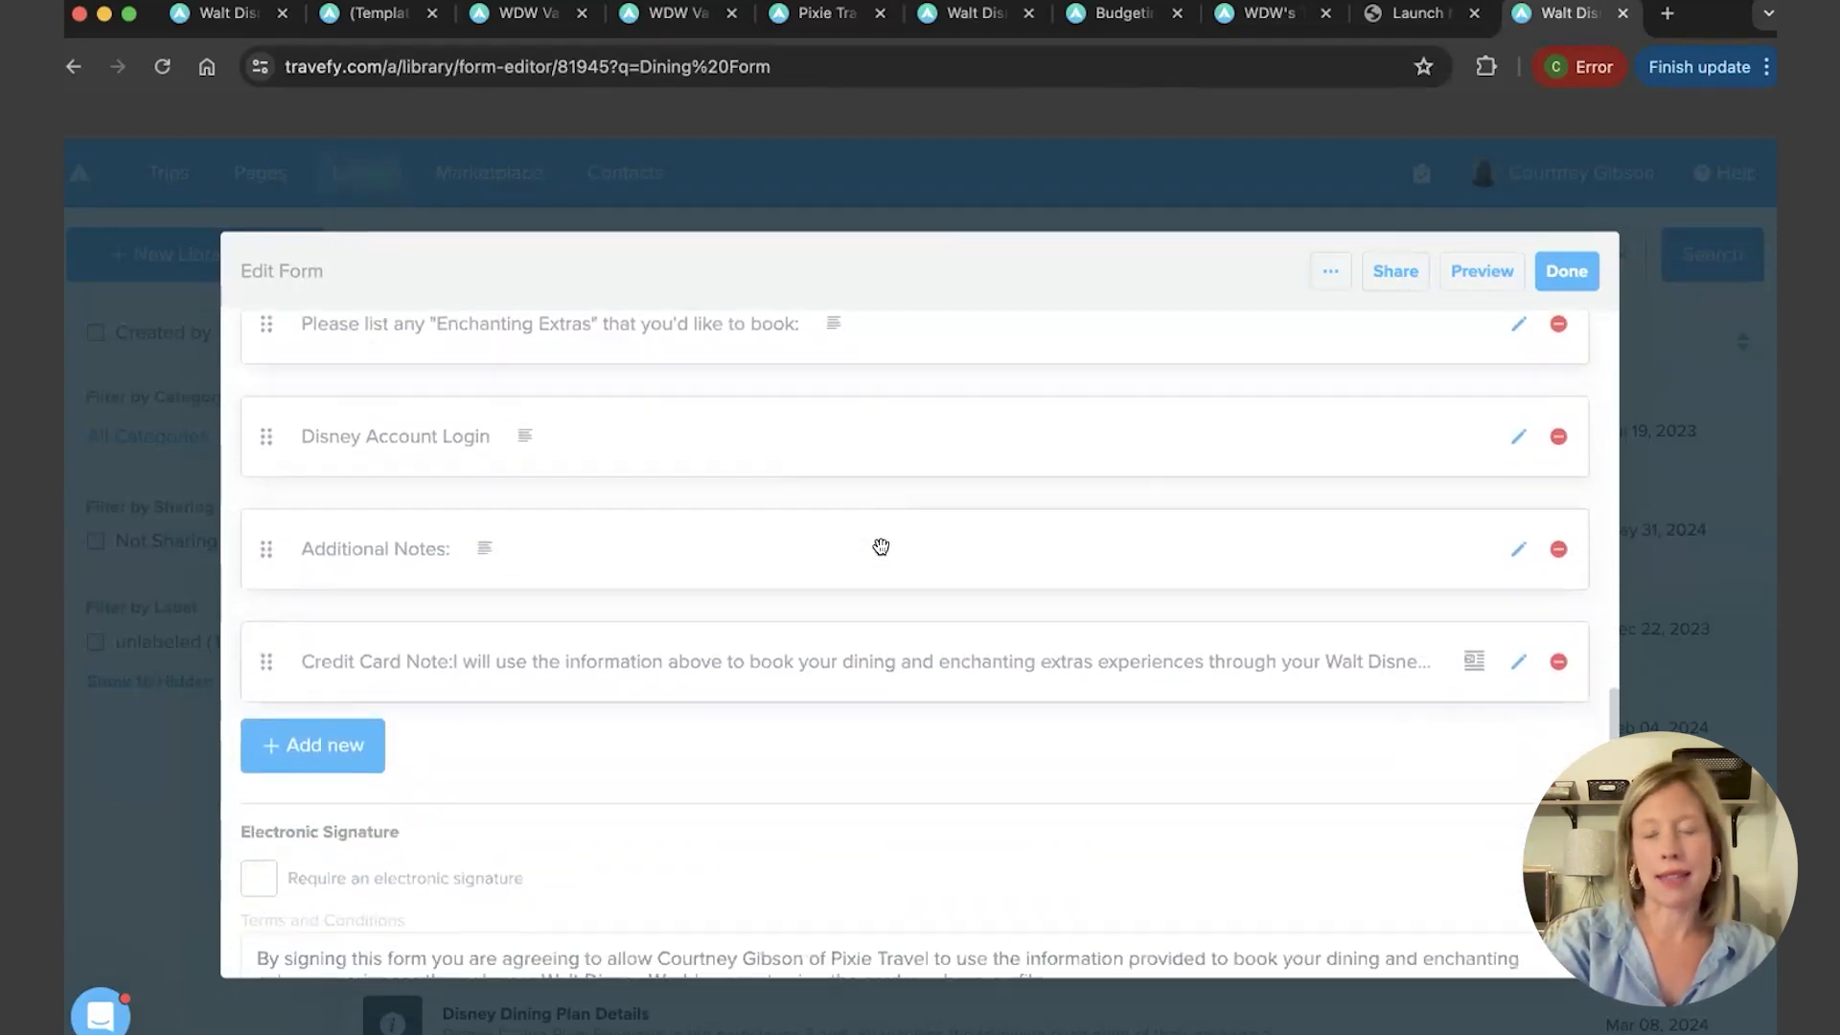
pyautogui.scroll(-4, 881, 546)
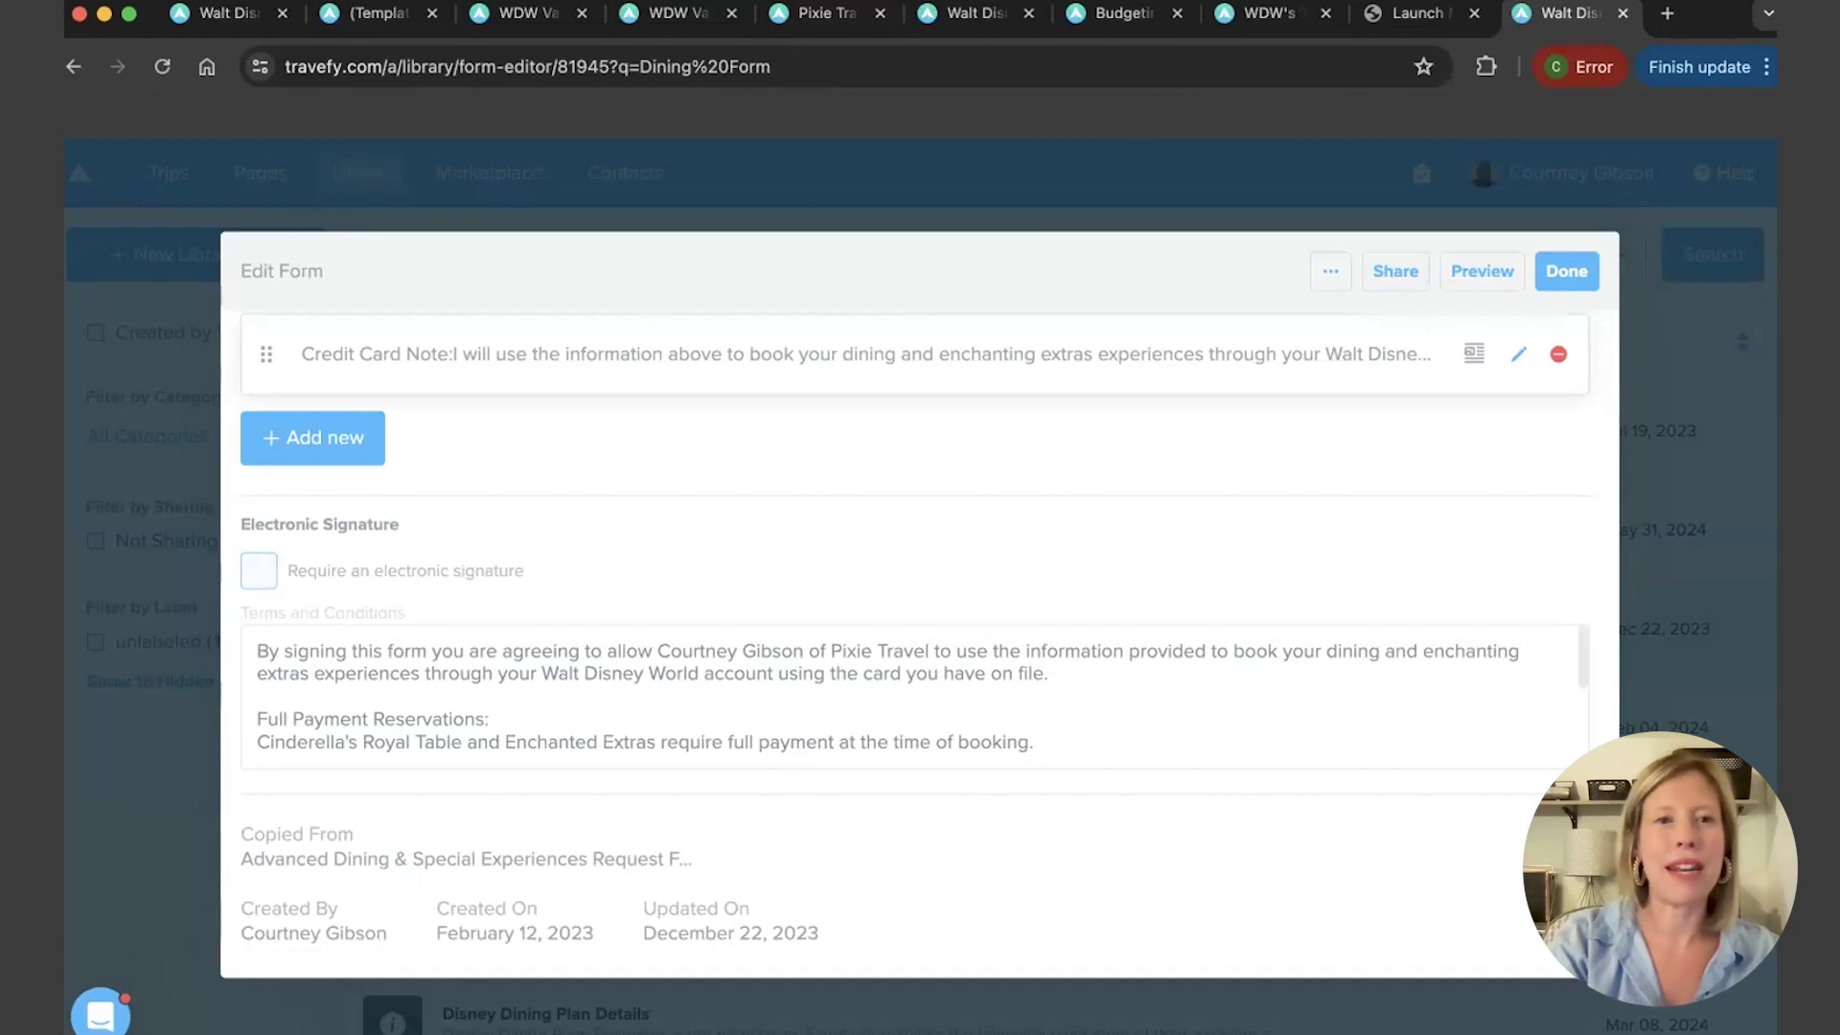
# In the Pixie Travel guide's Animal Kingdom day, read the "Animal Kingdom Attractions + Characters" entry through Character Dining and close it
pyautogui.click(815, 13)
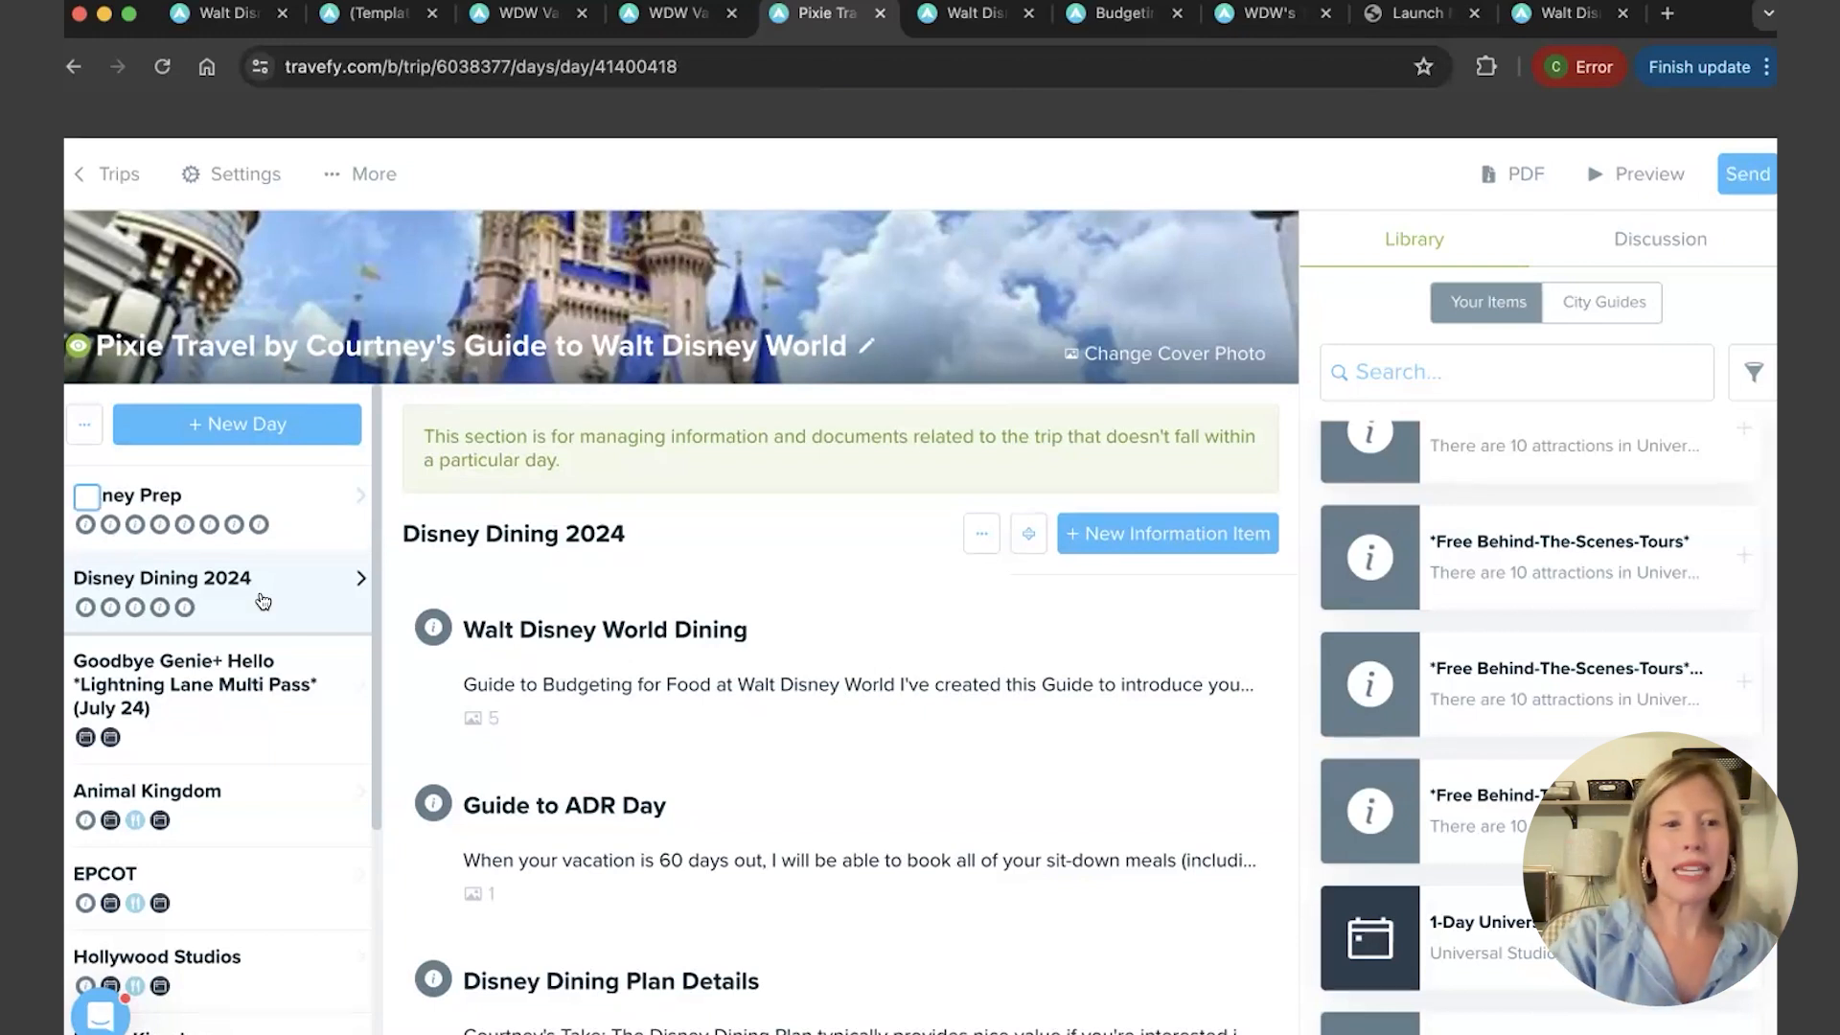
pyautogui.scroll(-3, 259, 600)
pyautogui.click(208, 614)
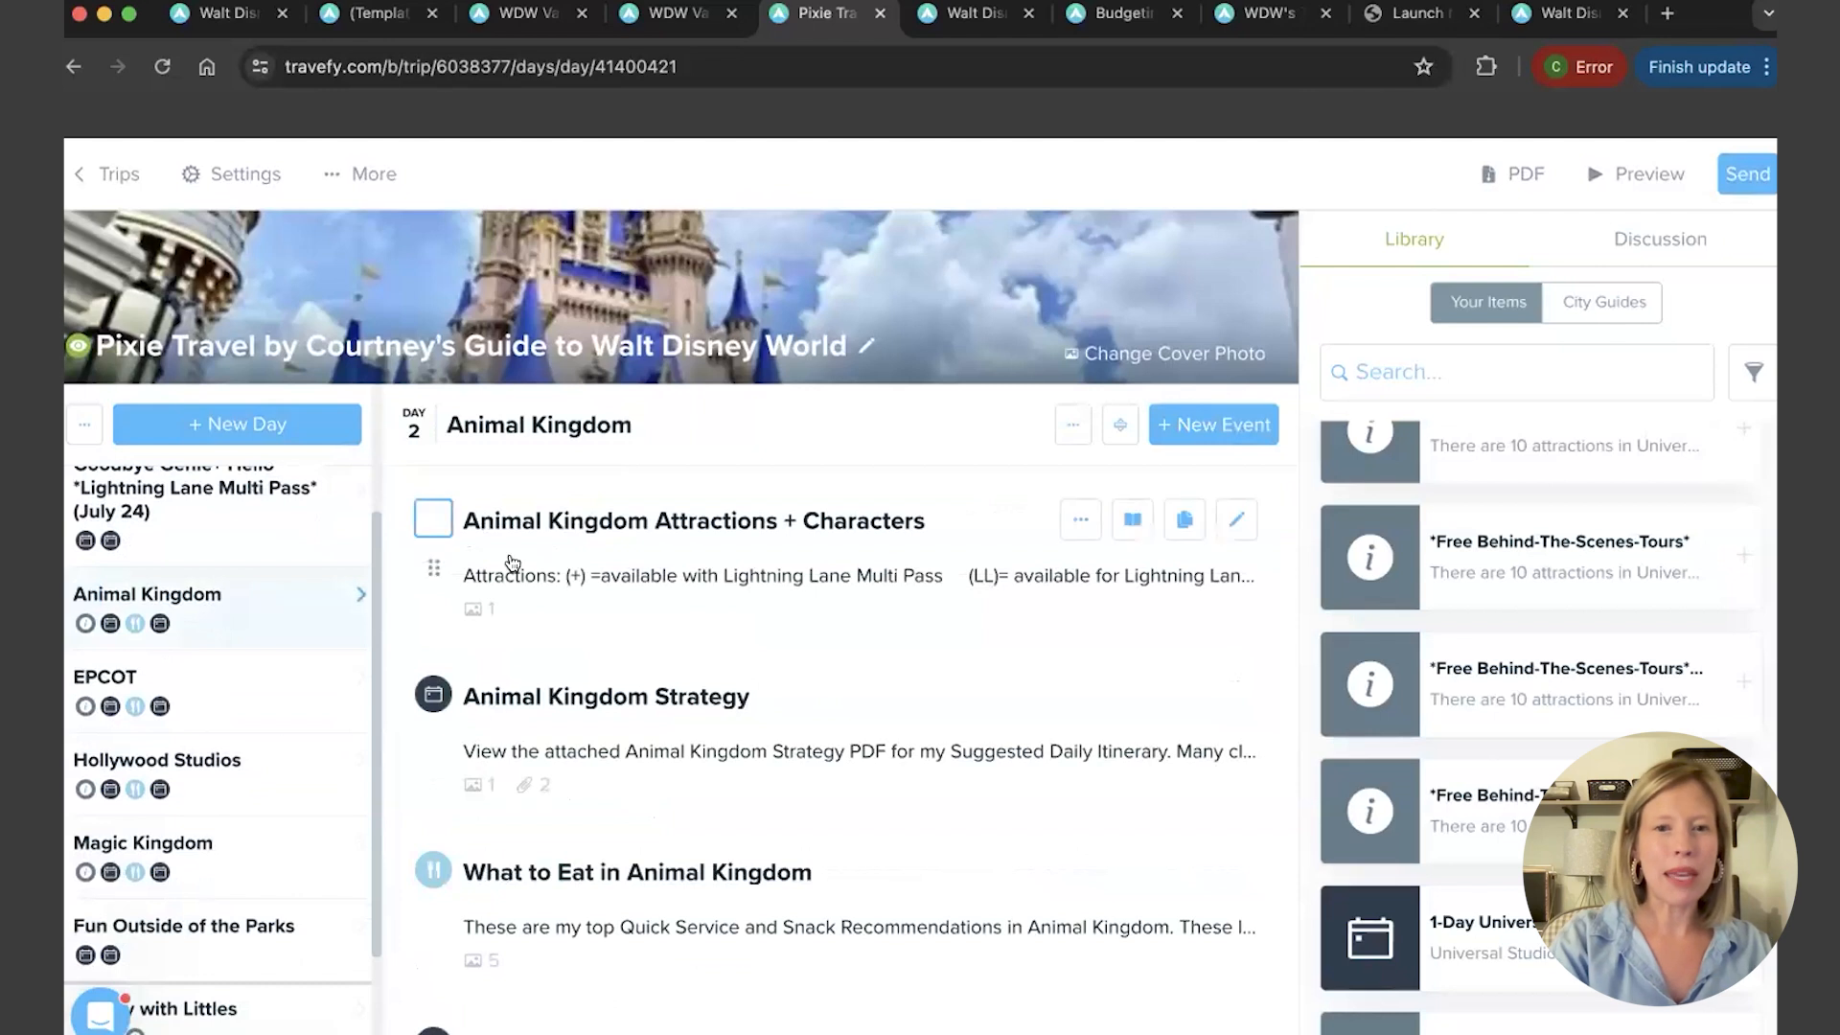
pyautogui.click(738, 543)
pyautogui.scroll(-5, 737, 537)
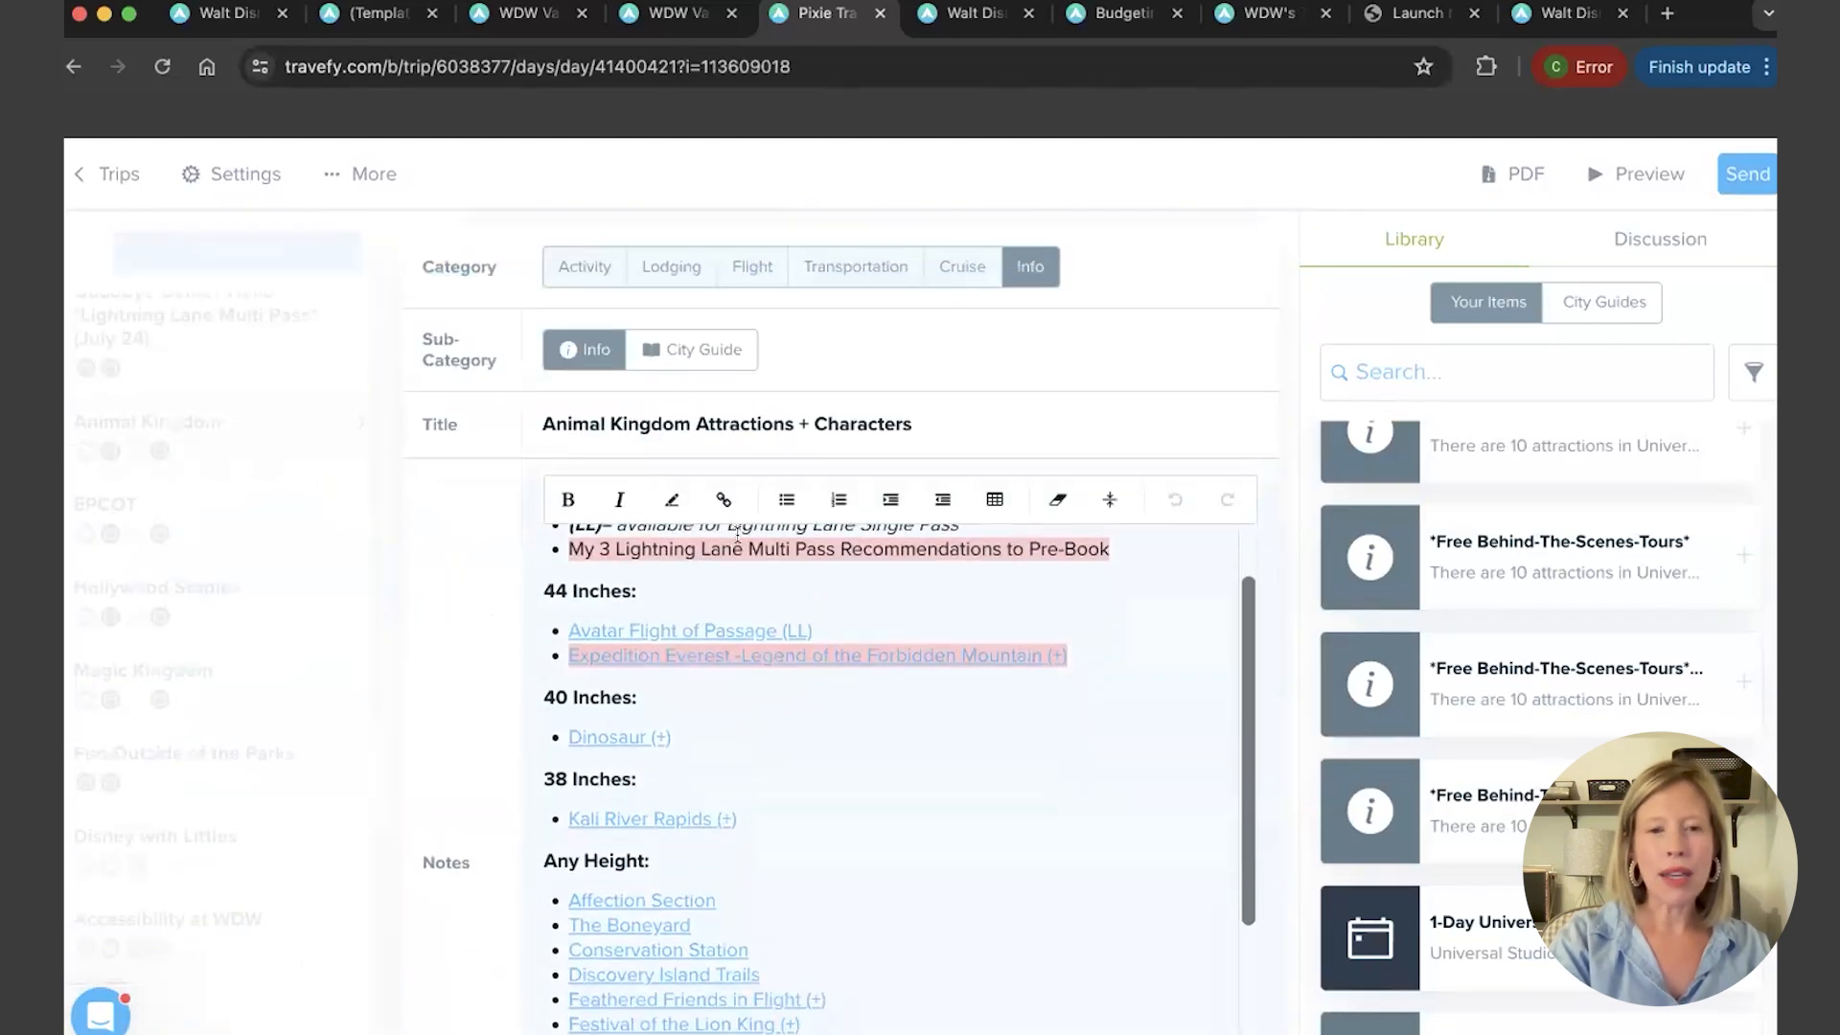
pyautogui.scroll(-3, 738, 535)
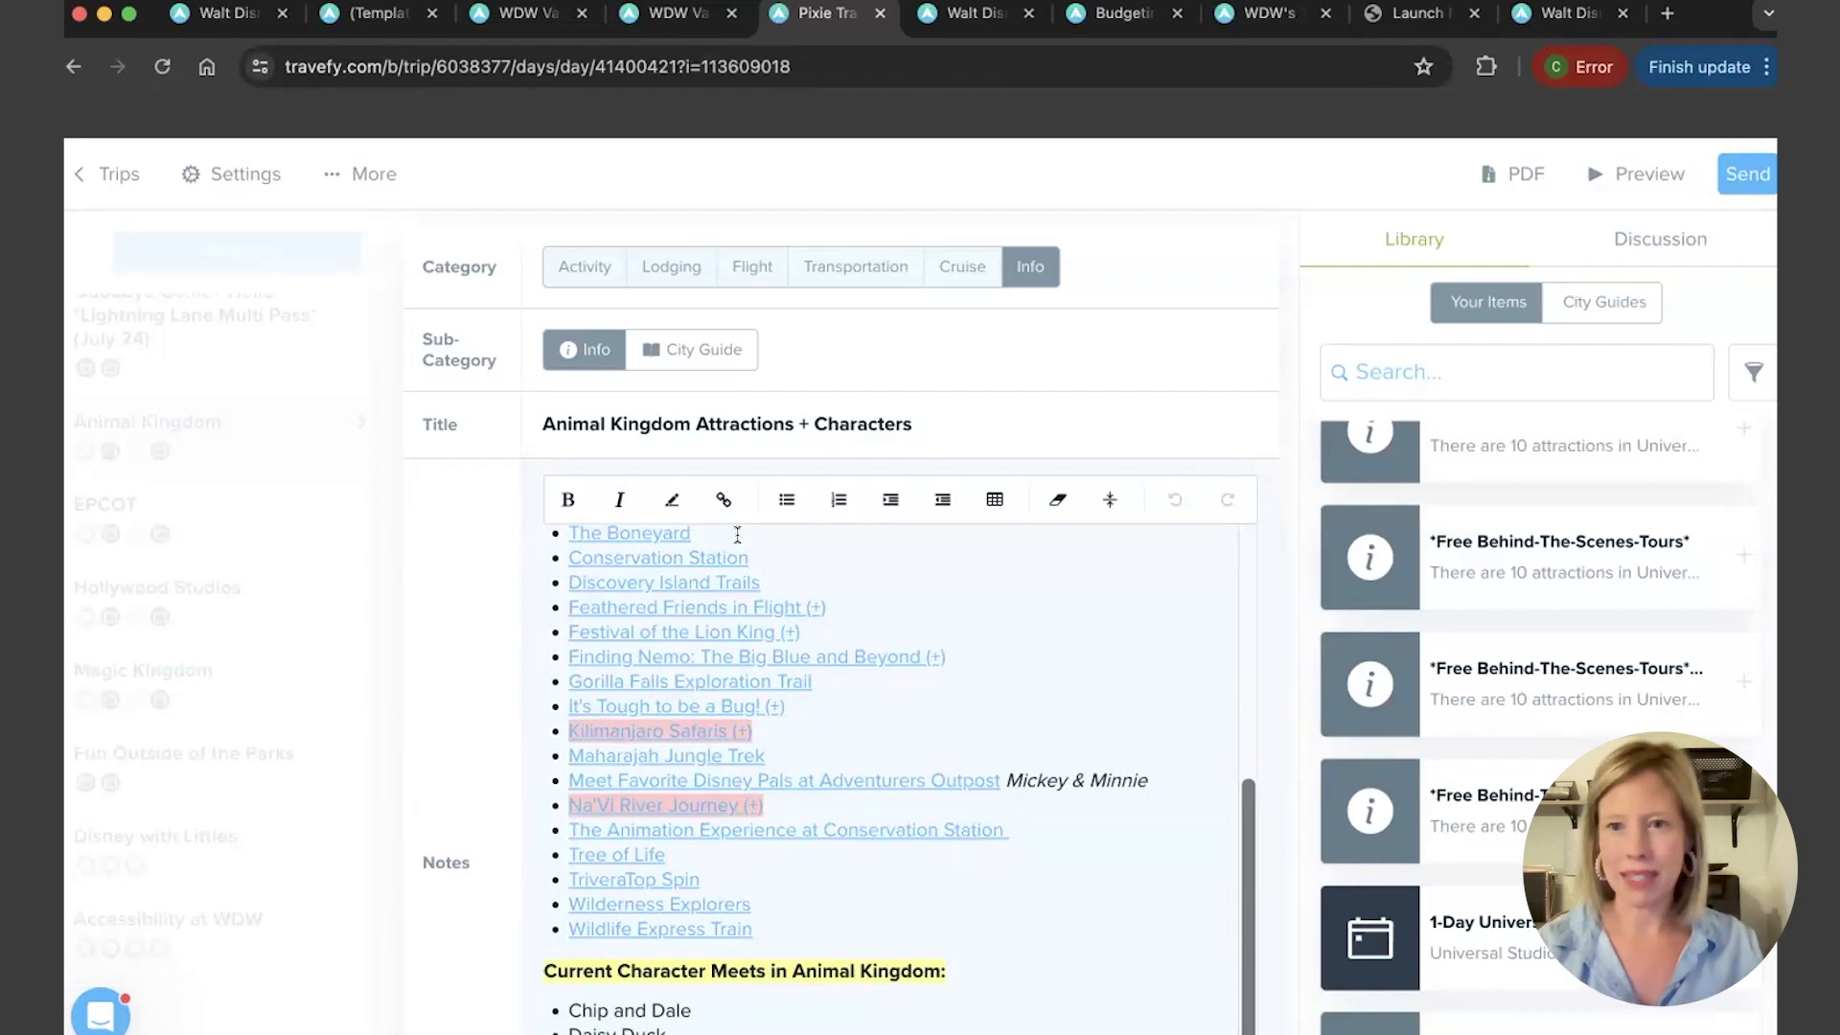
pyautogui.scroll(2, 745, 714)
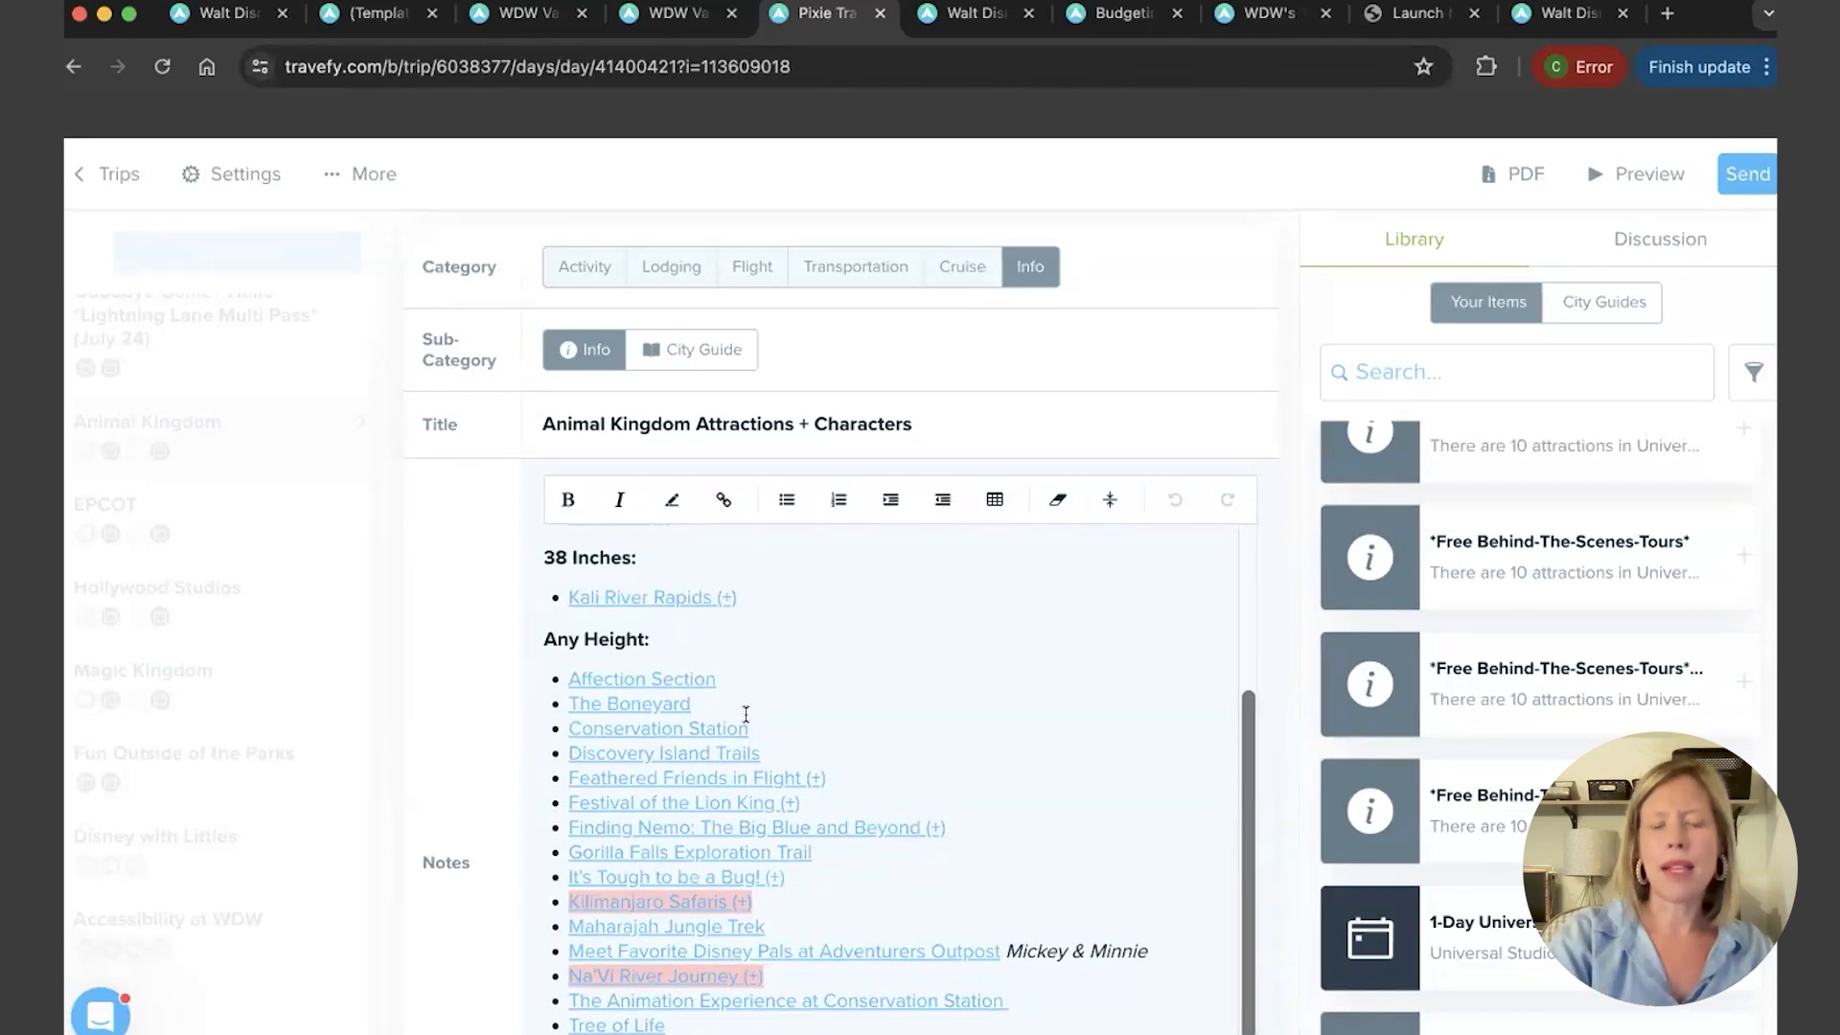
pyautogui.scroll(-7, 746, 714)
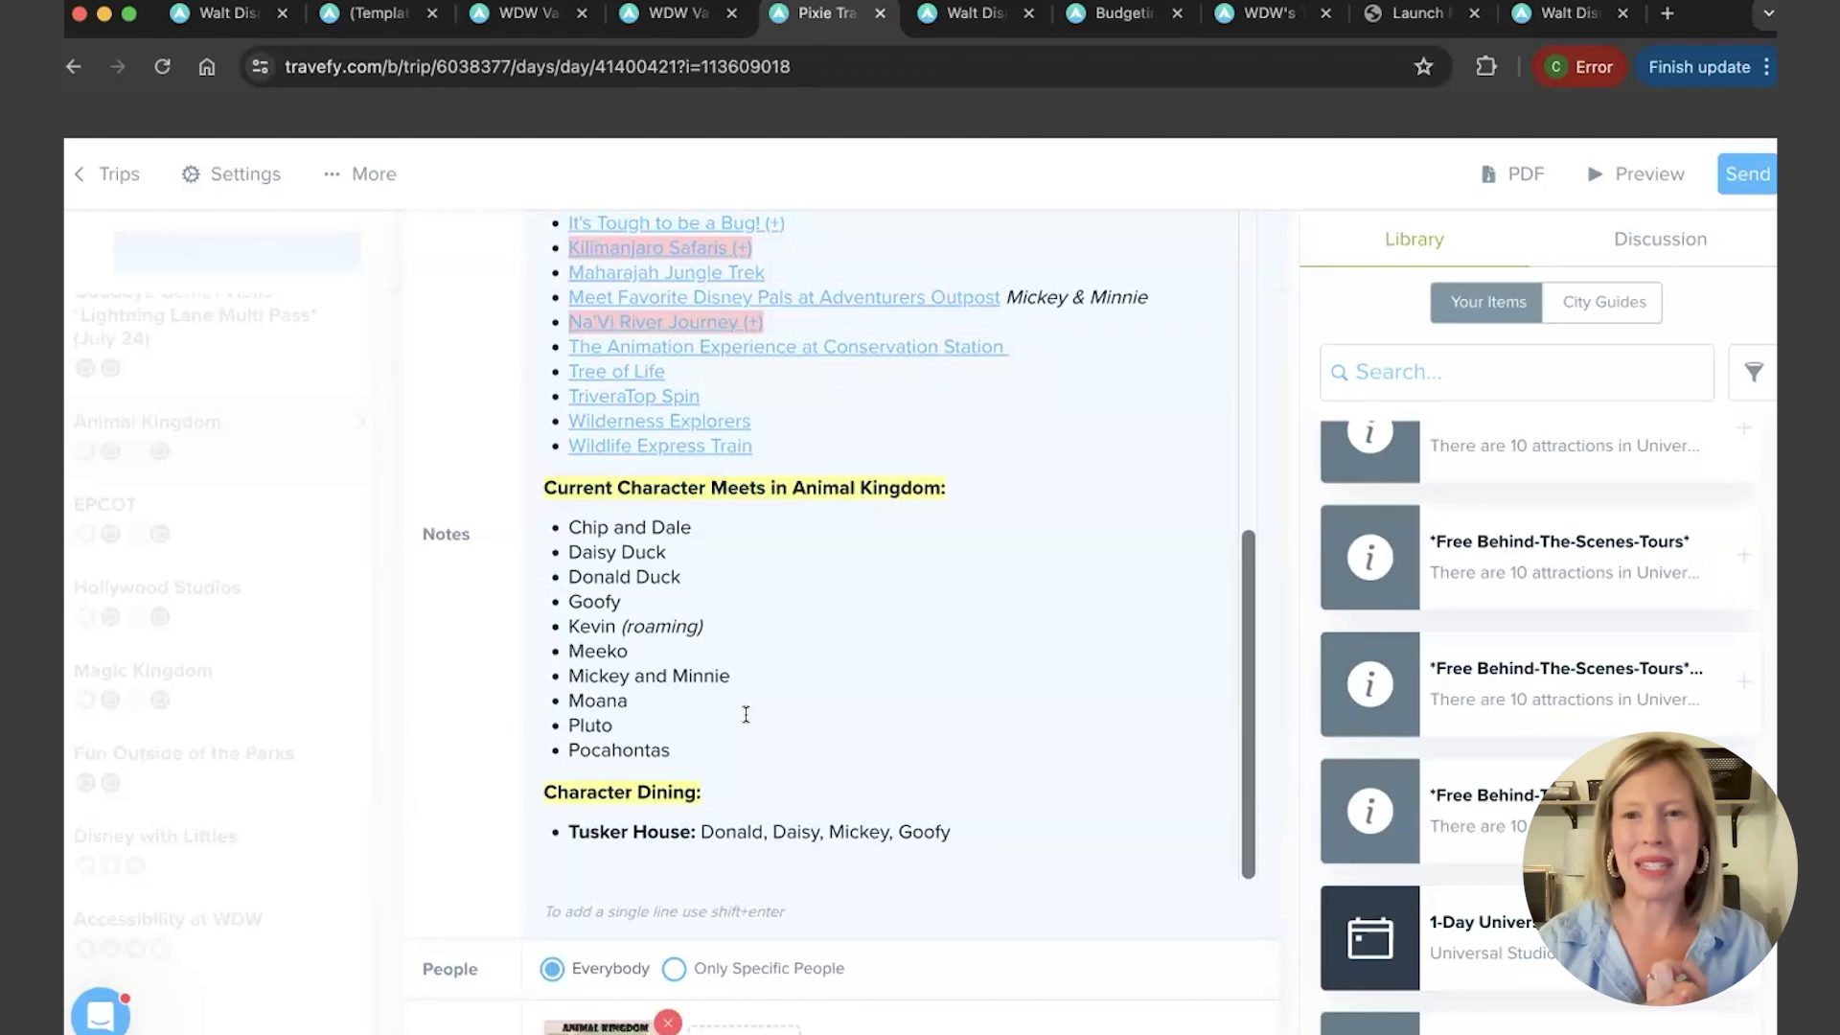
pyautogui.scroll(-6, 745, 714)
pyautogui.click(1237, 824)
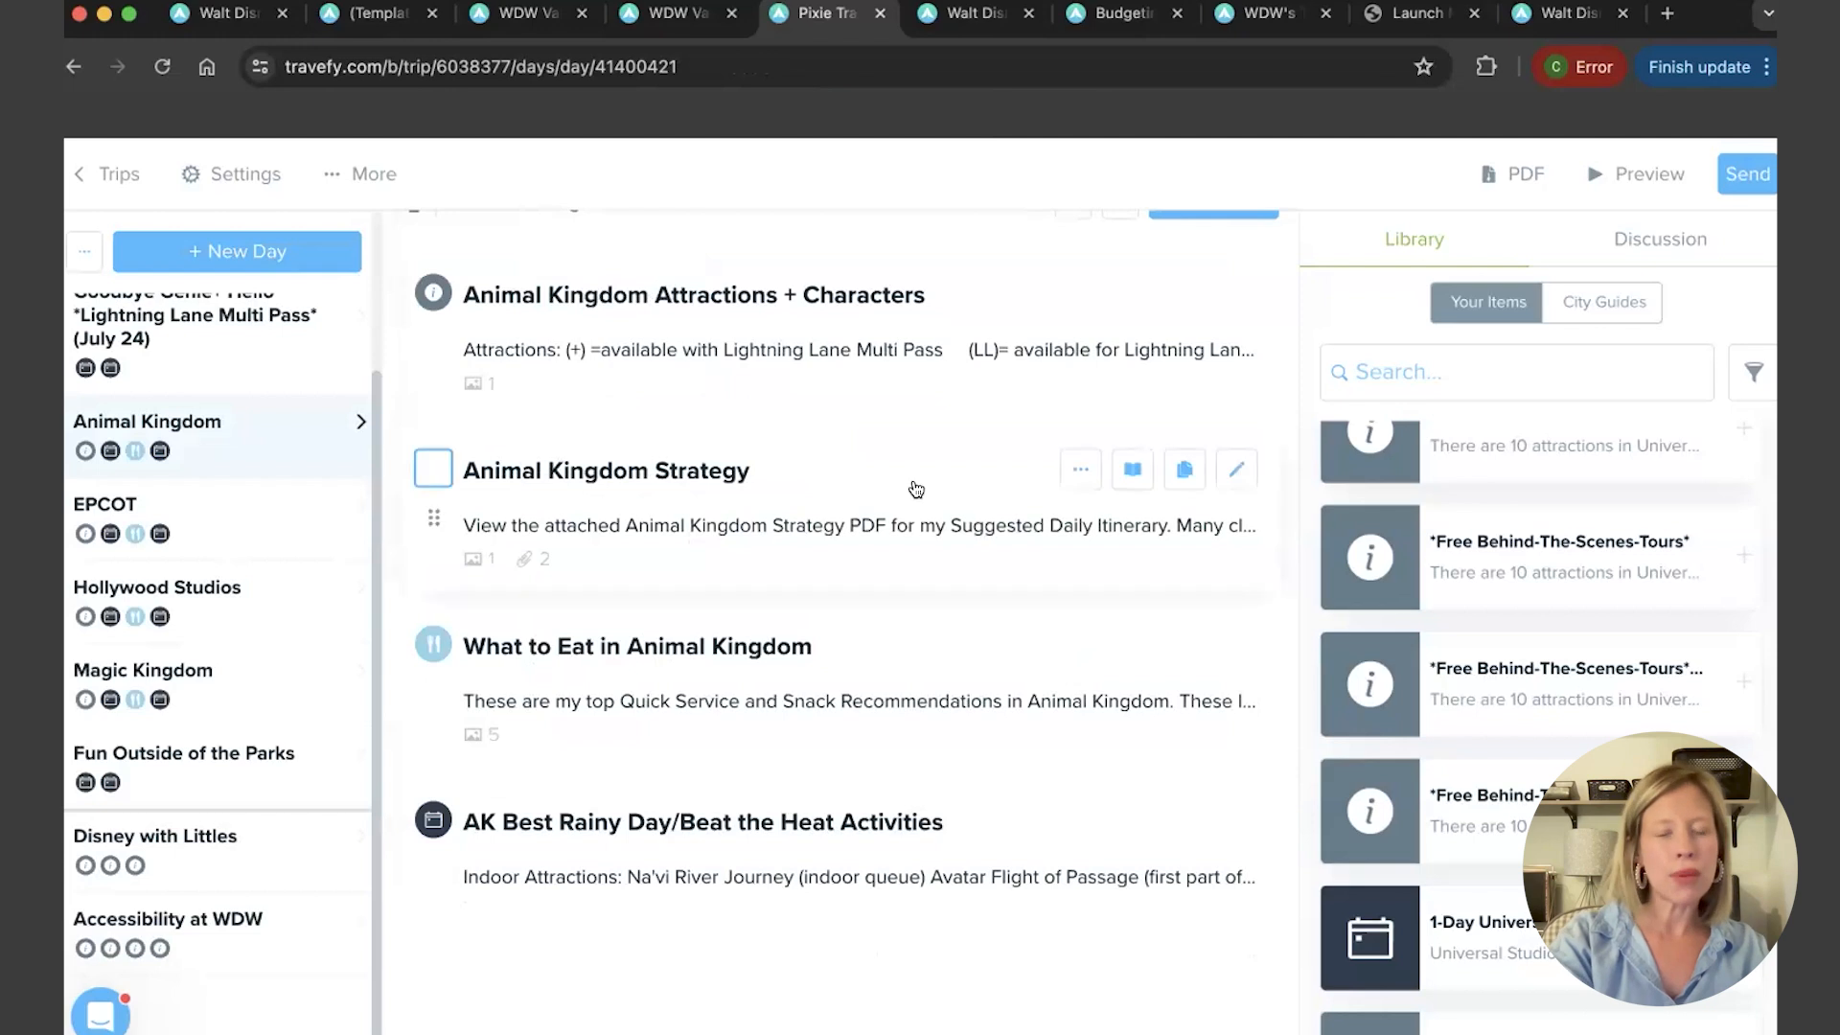
# Open the Animal Kingdom Strategy event's attached "AK Strategy (Summer '24)" PDF, read all four pages, and return to its first page
pyautogui.click(916, 490)
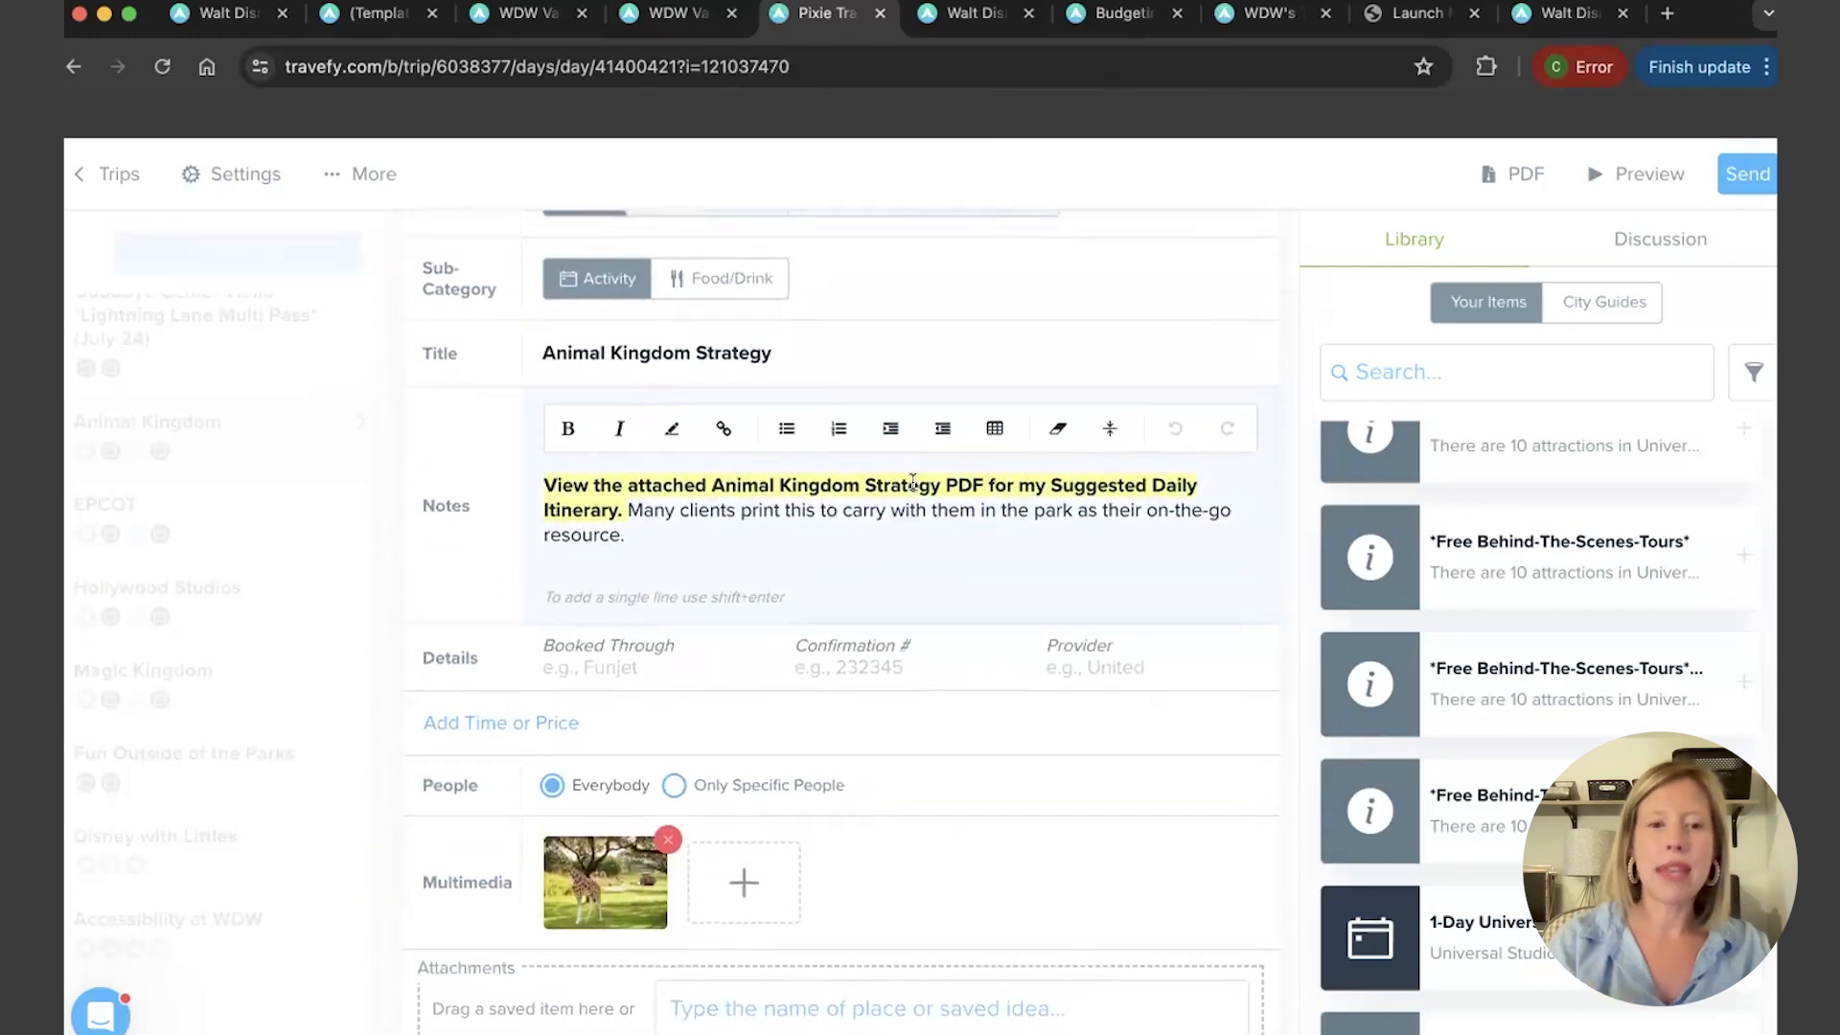
pyautogui.scroll(-3, 912, 481)
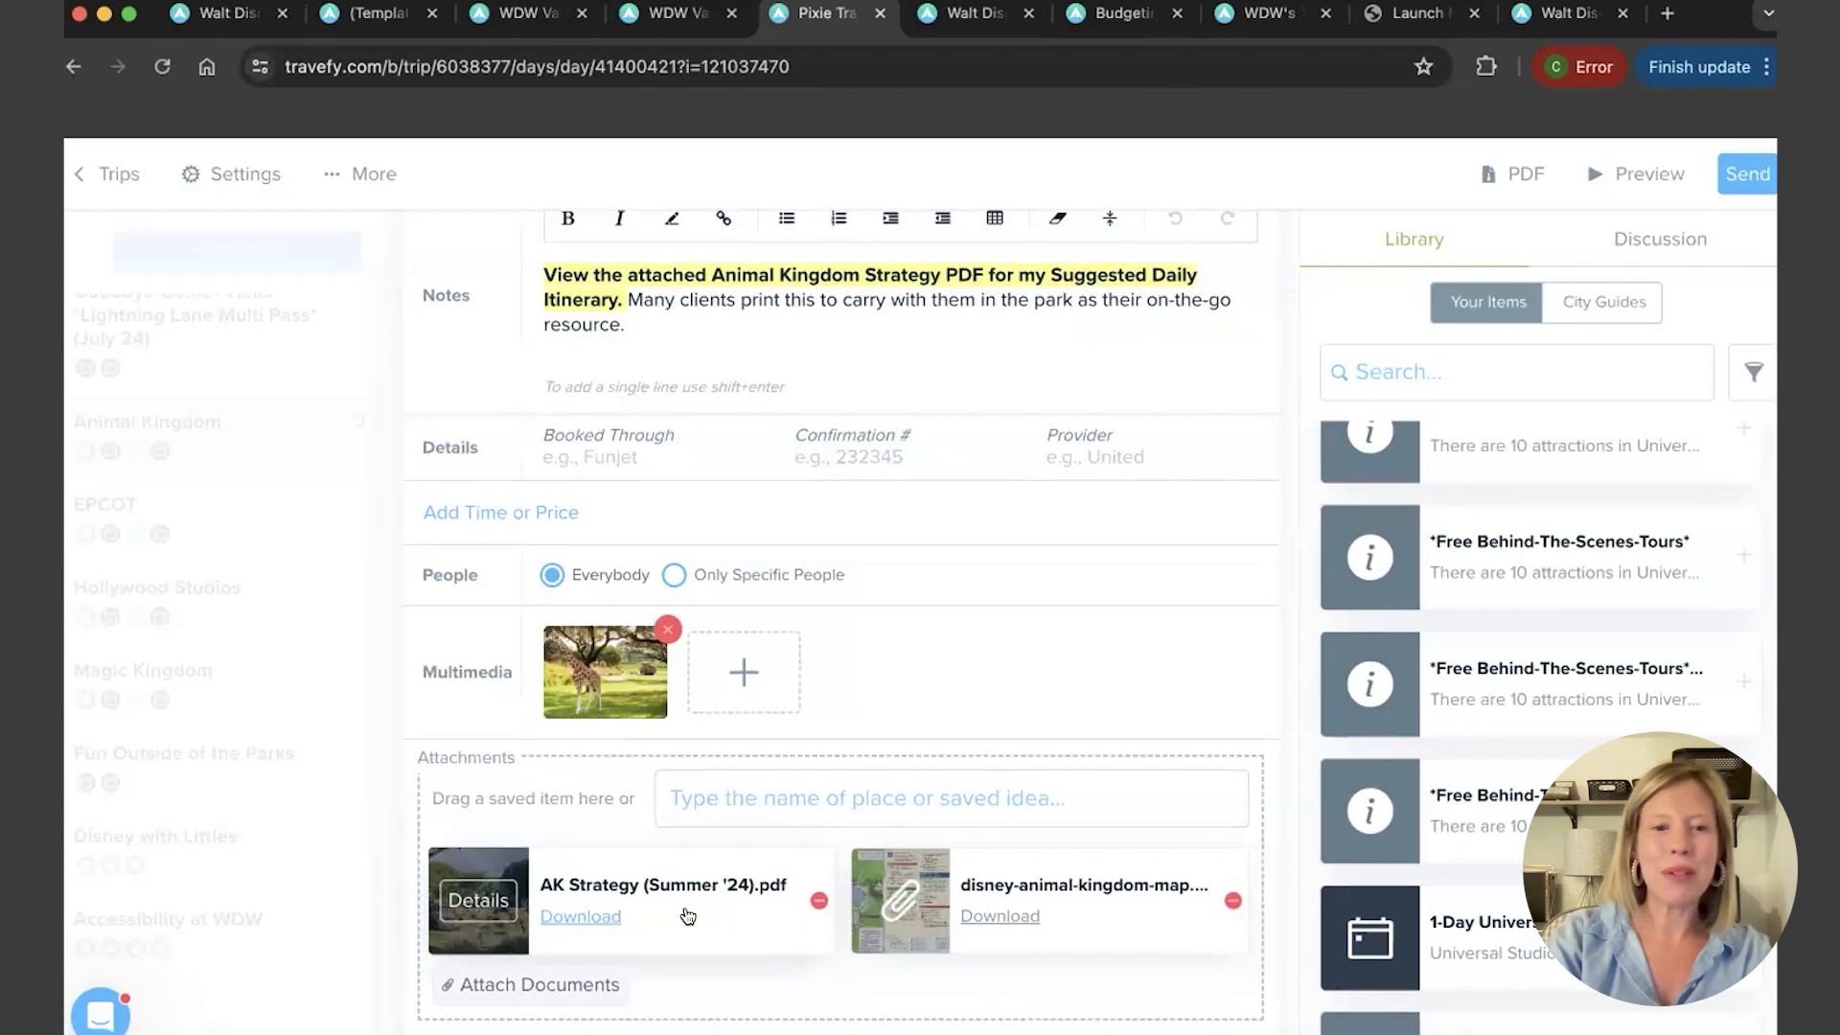
pyautogui.click(580, 917)
pyautogui.scroll(-7, 892, 621)
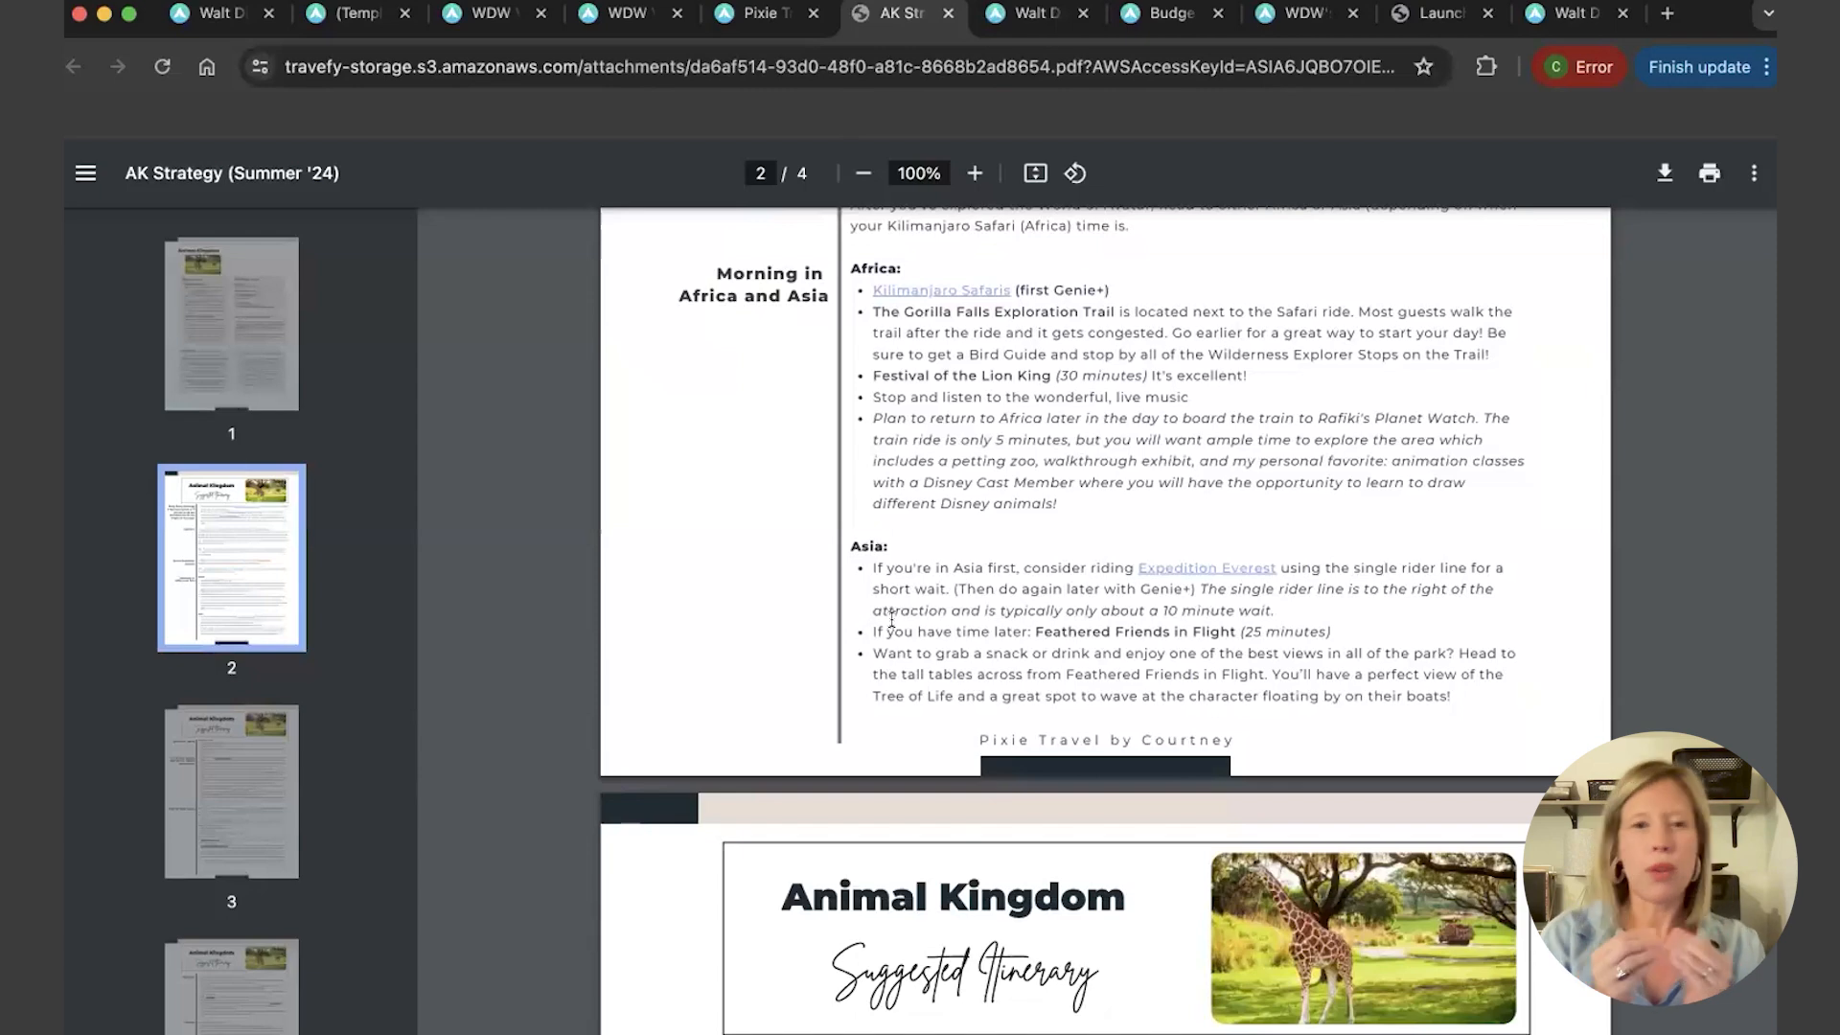
pyautogui.scroll(-15, 892, 621)
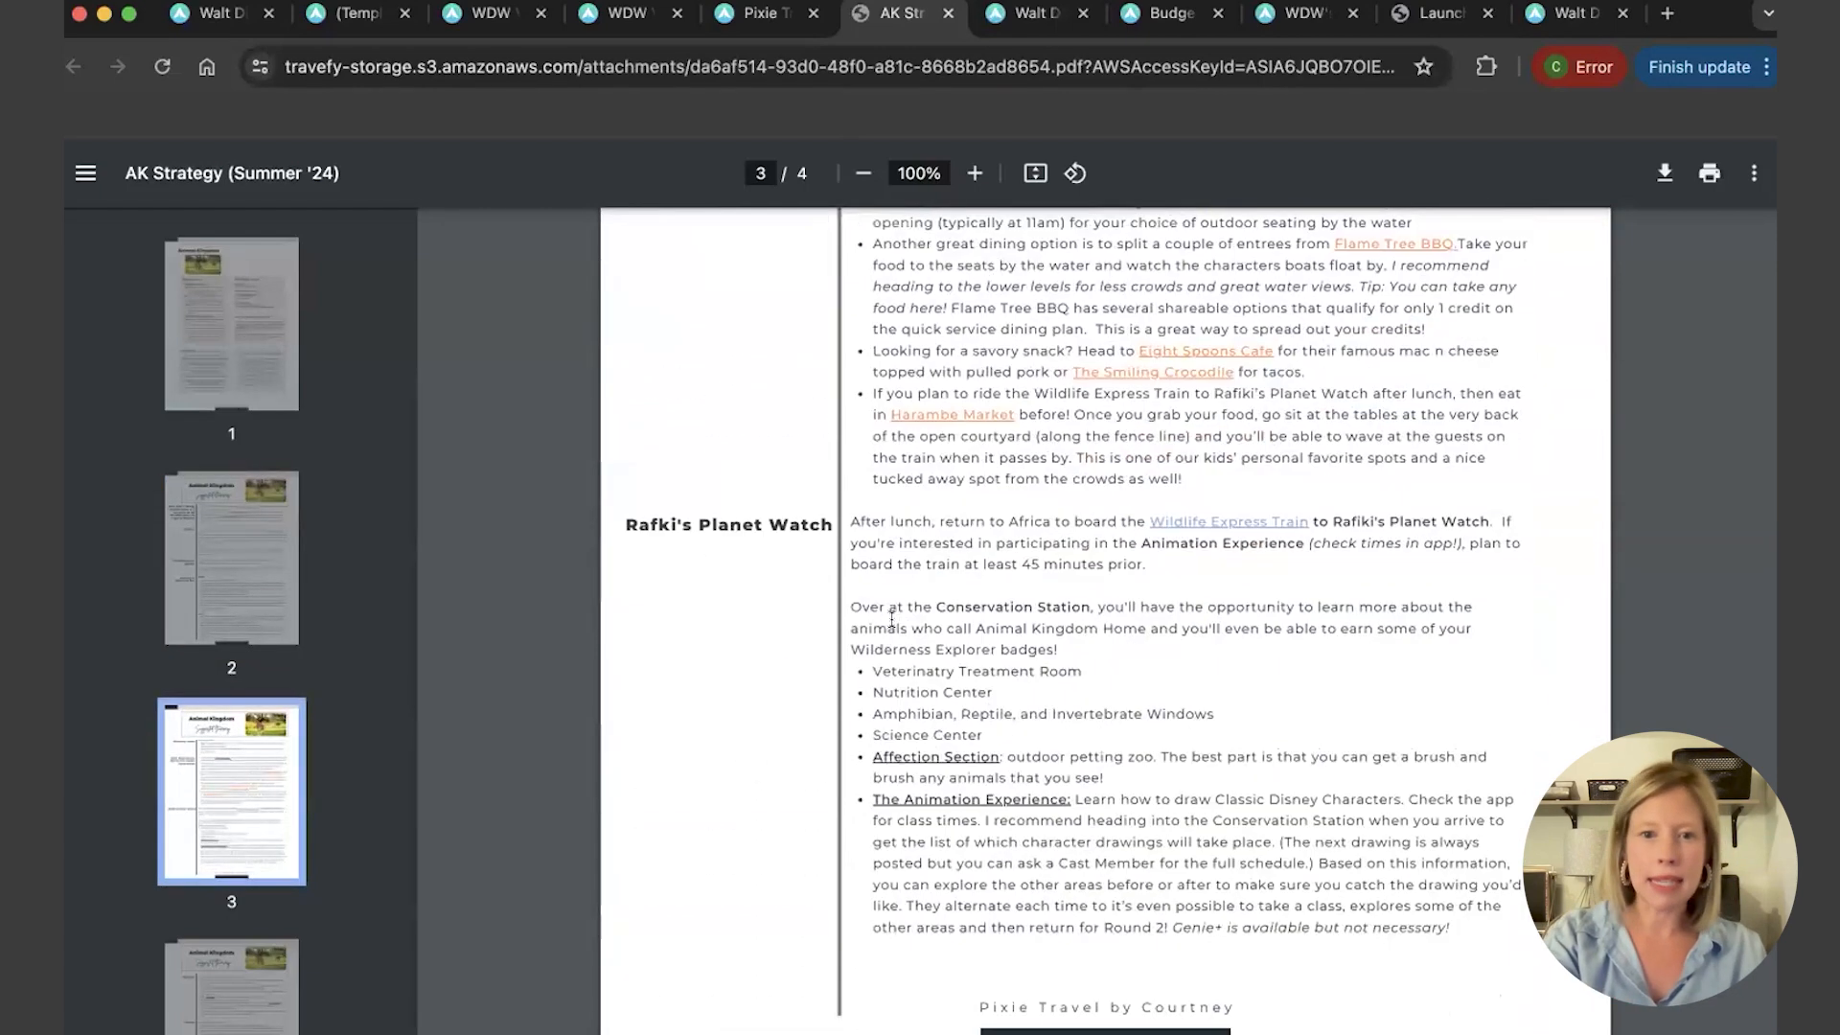
pyautogui.scroll(-8, 891, 621)
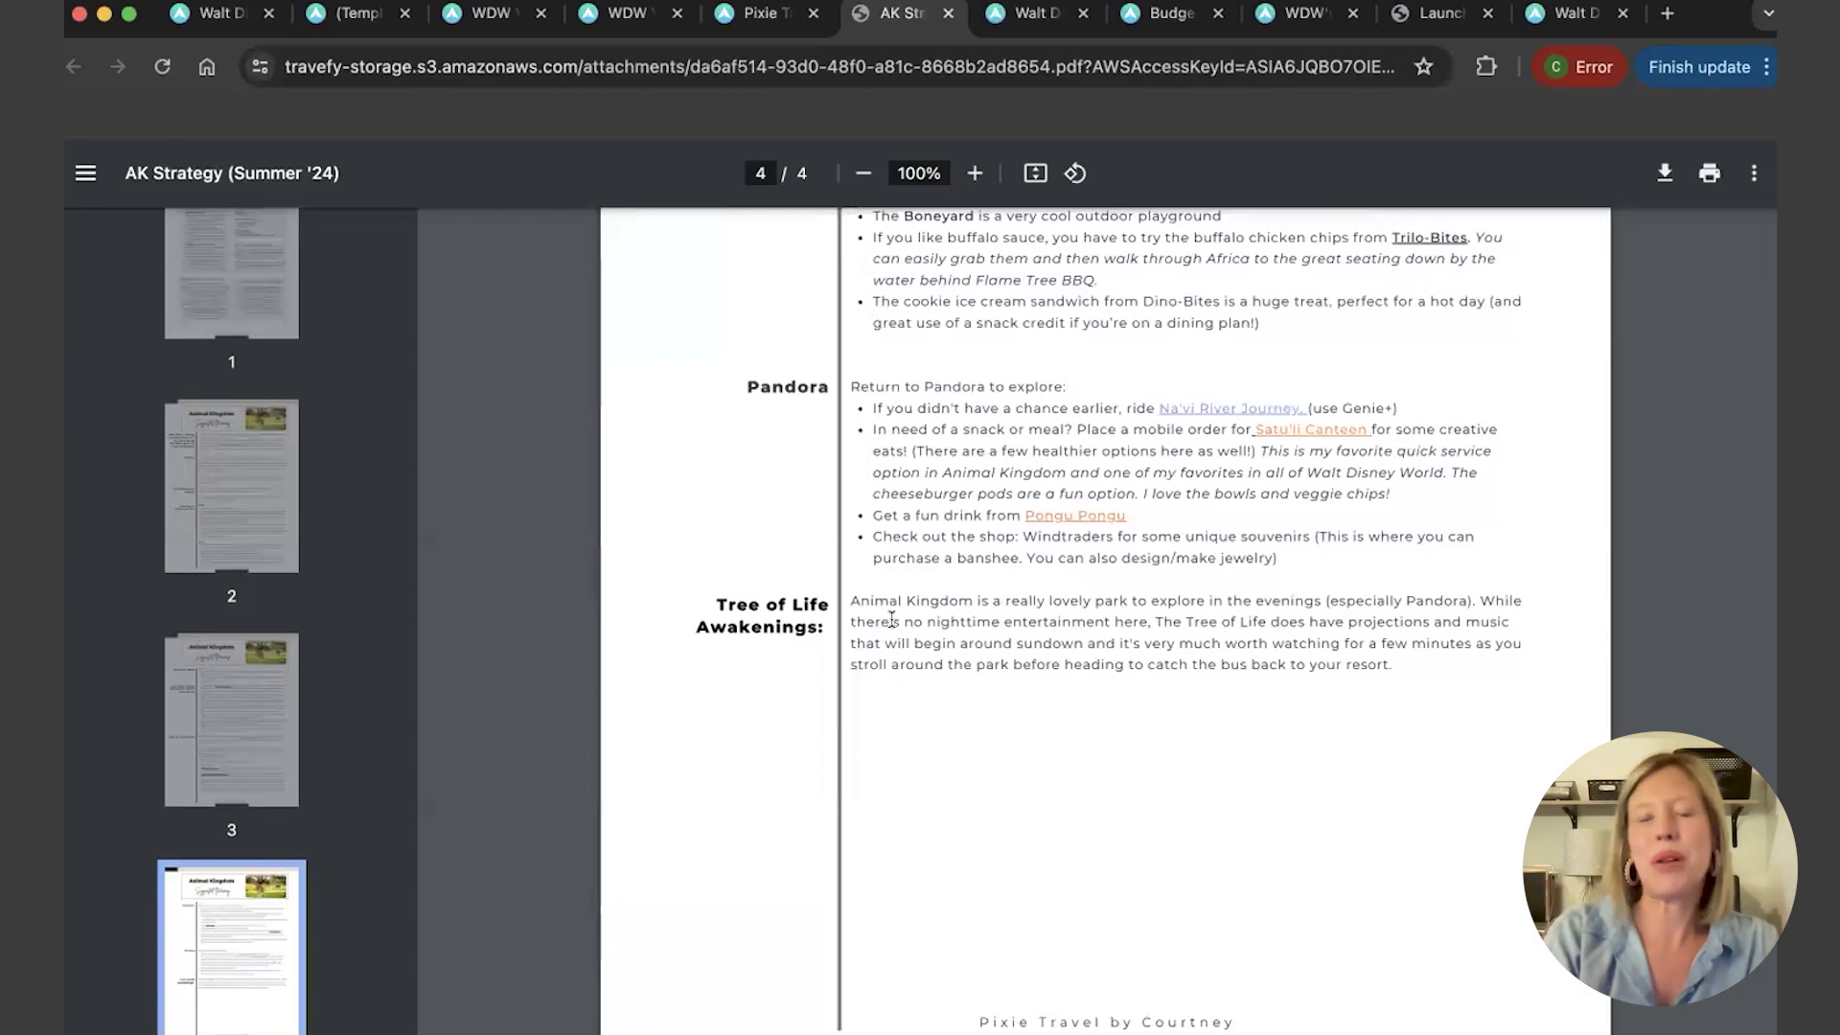
pyautogui.scroll(20, 891, 621)
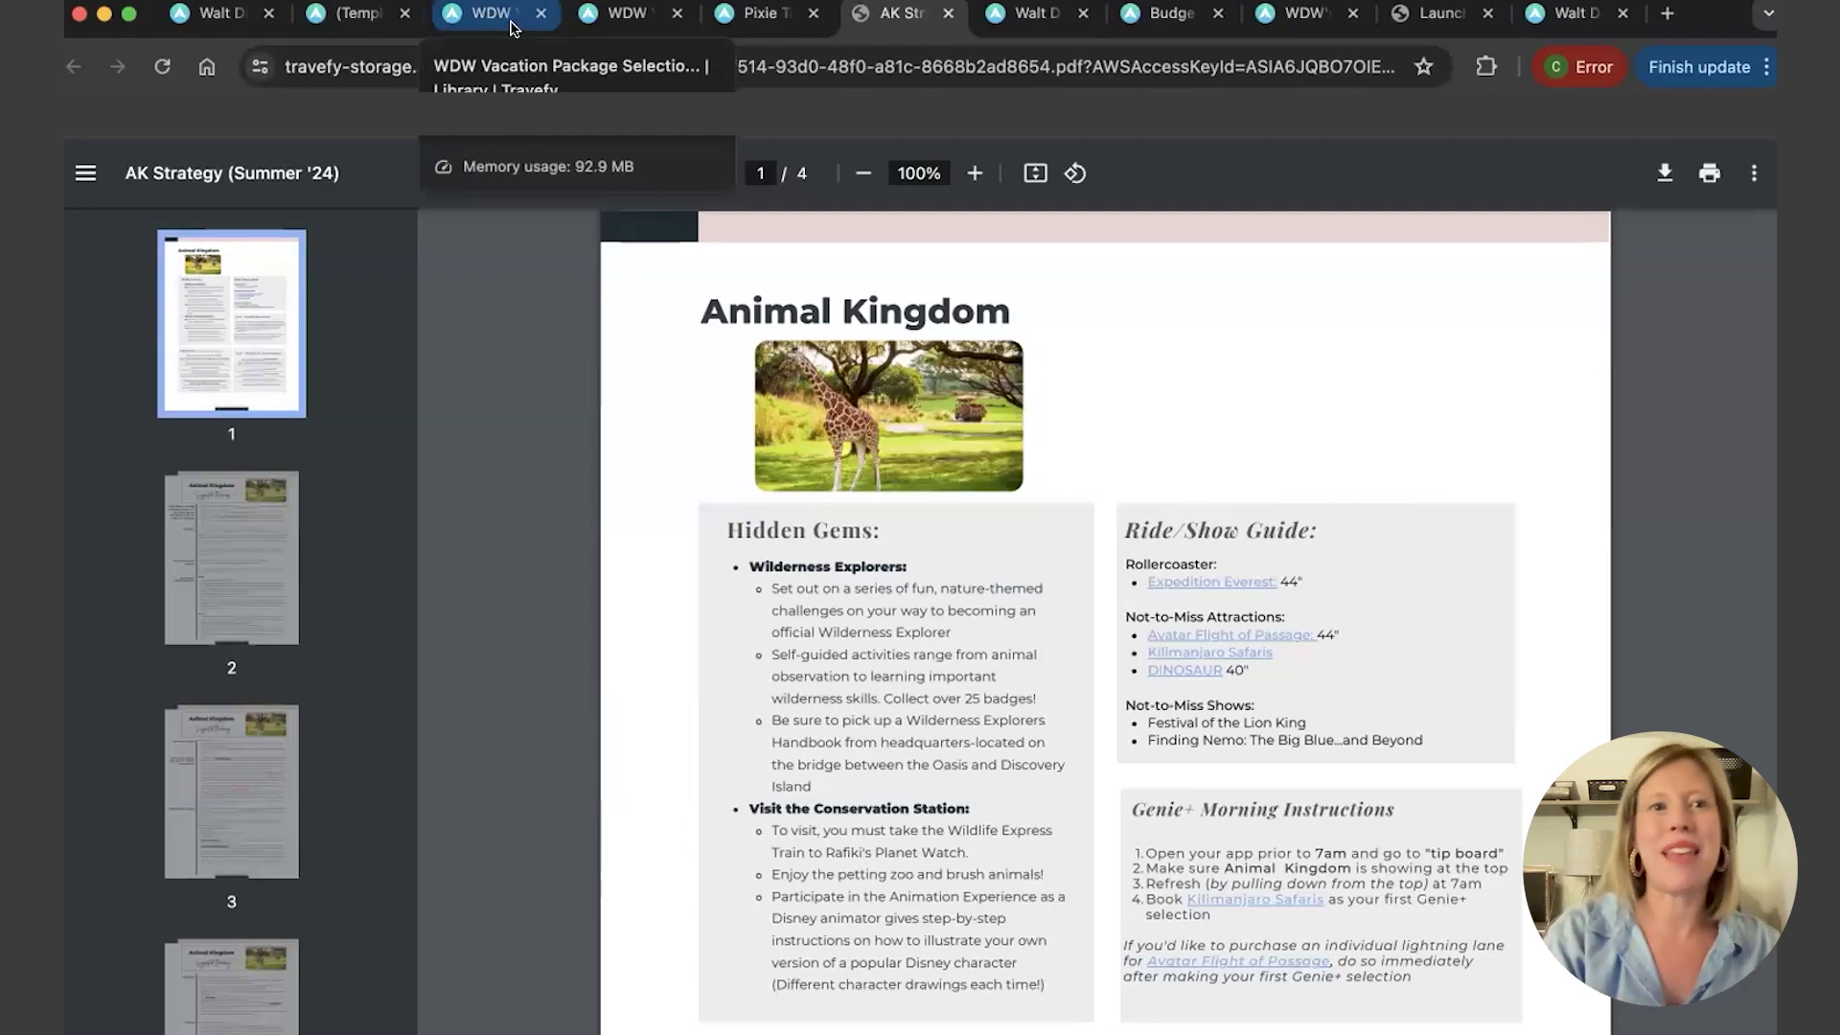
# Return to the Pixie Travel guide to Walt Disney World and open its Goodbye Genie+ Hello Lightning Lane Multi Pass day
pyautogui.click(349, 21)
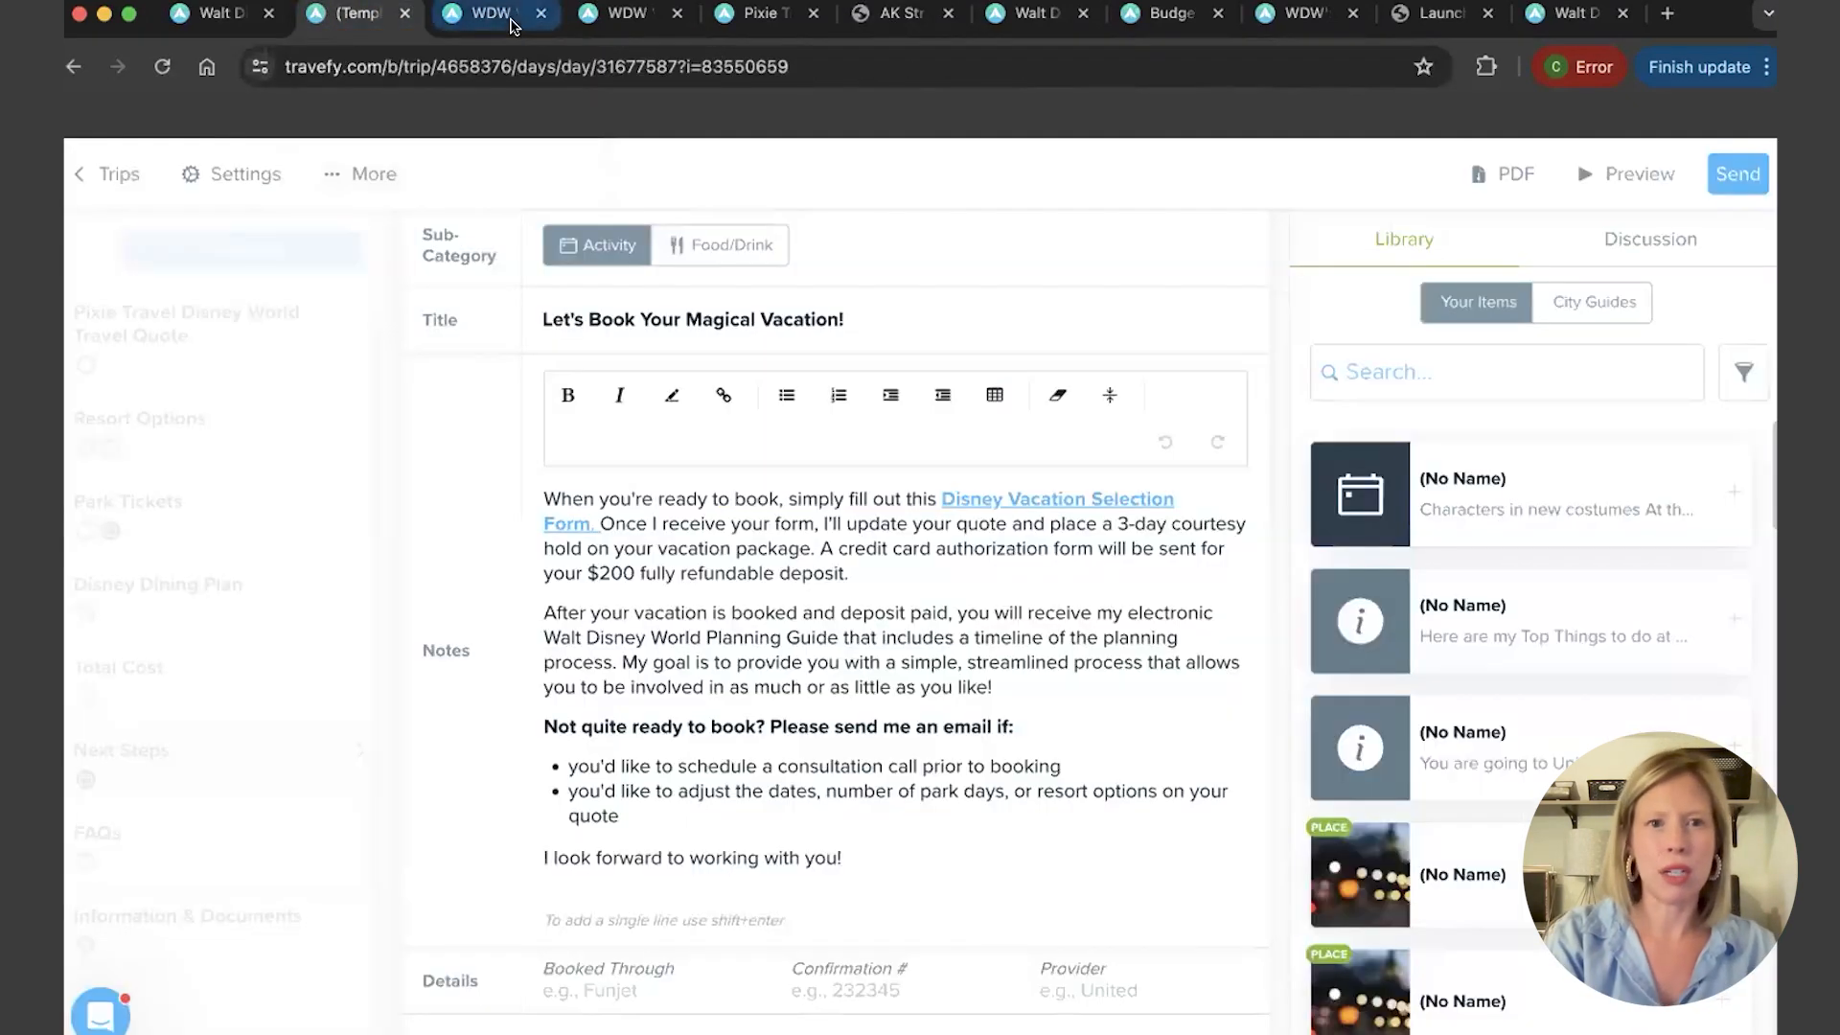
pyautogui.click(518, 19)
pyautogui.click(605, 17)
pyautogui.click(762, 13)
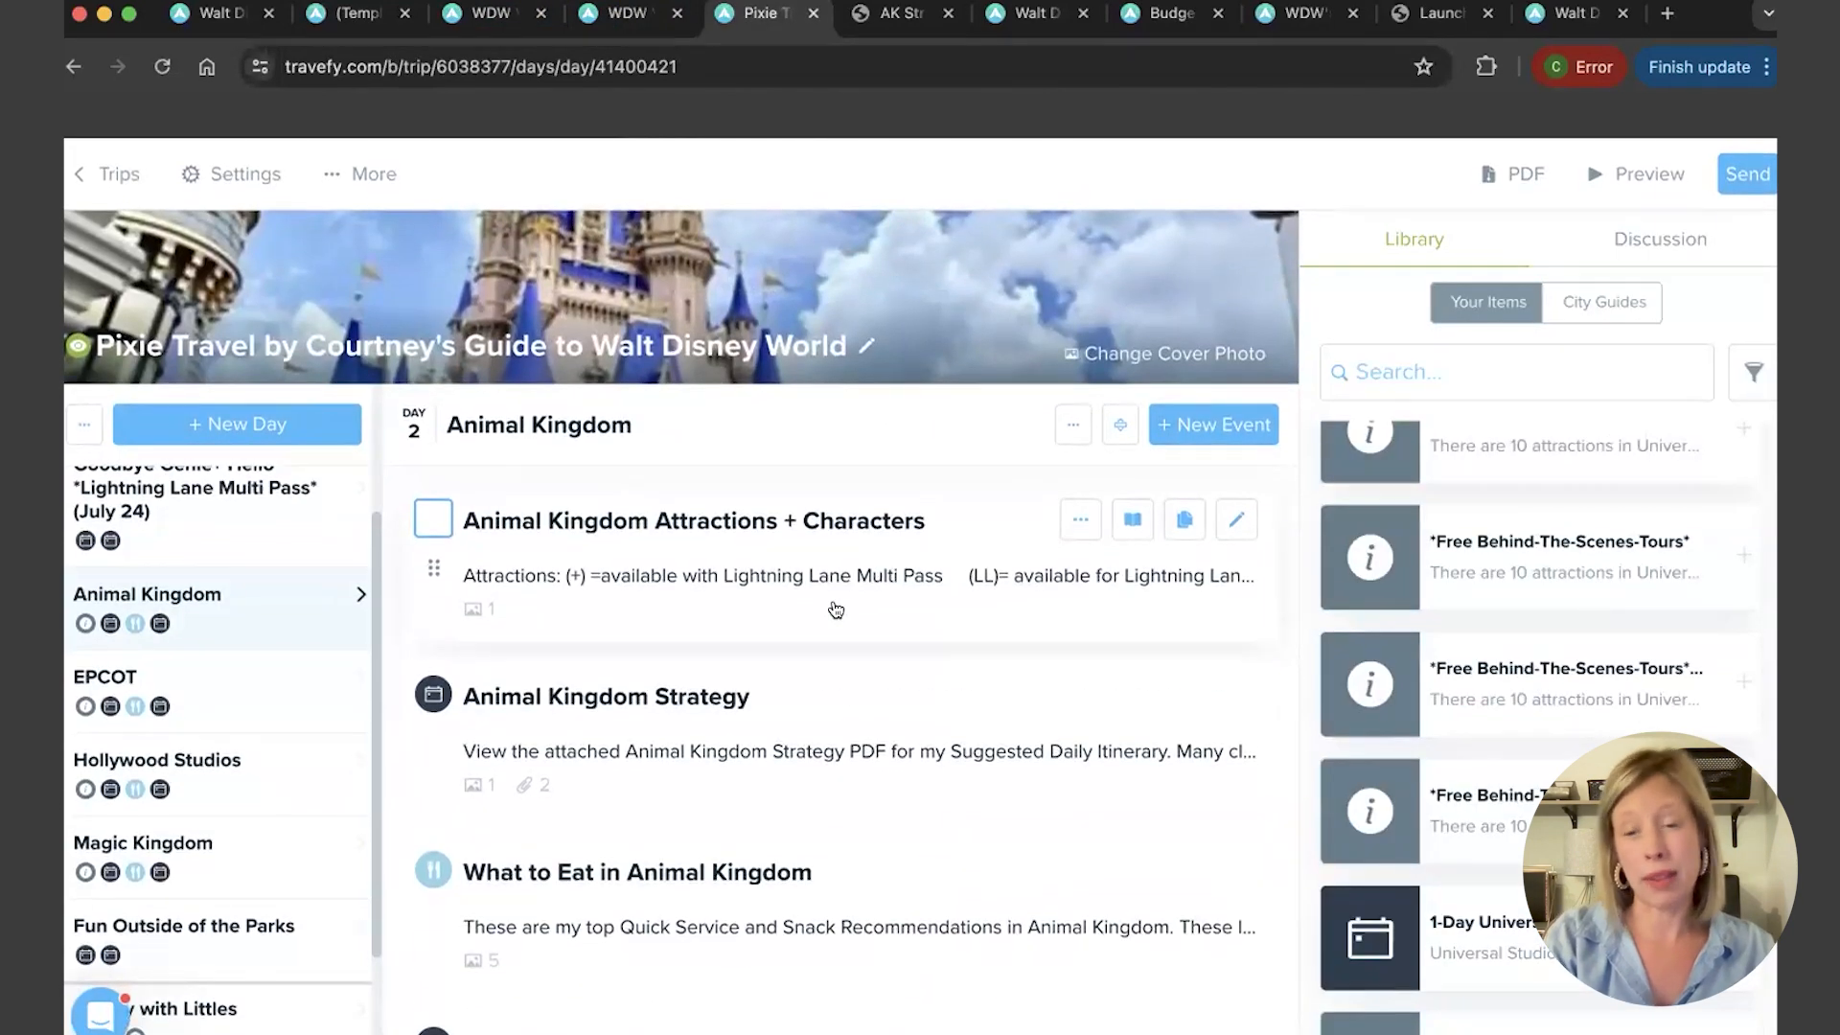
pyautogui.scroll(3, 155, 563)
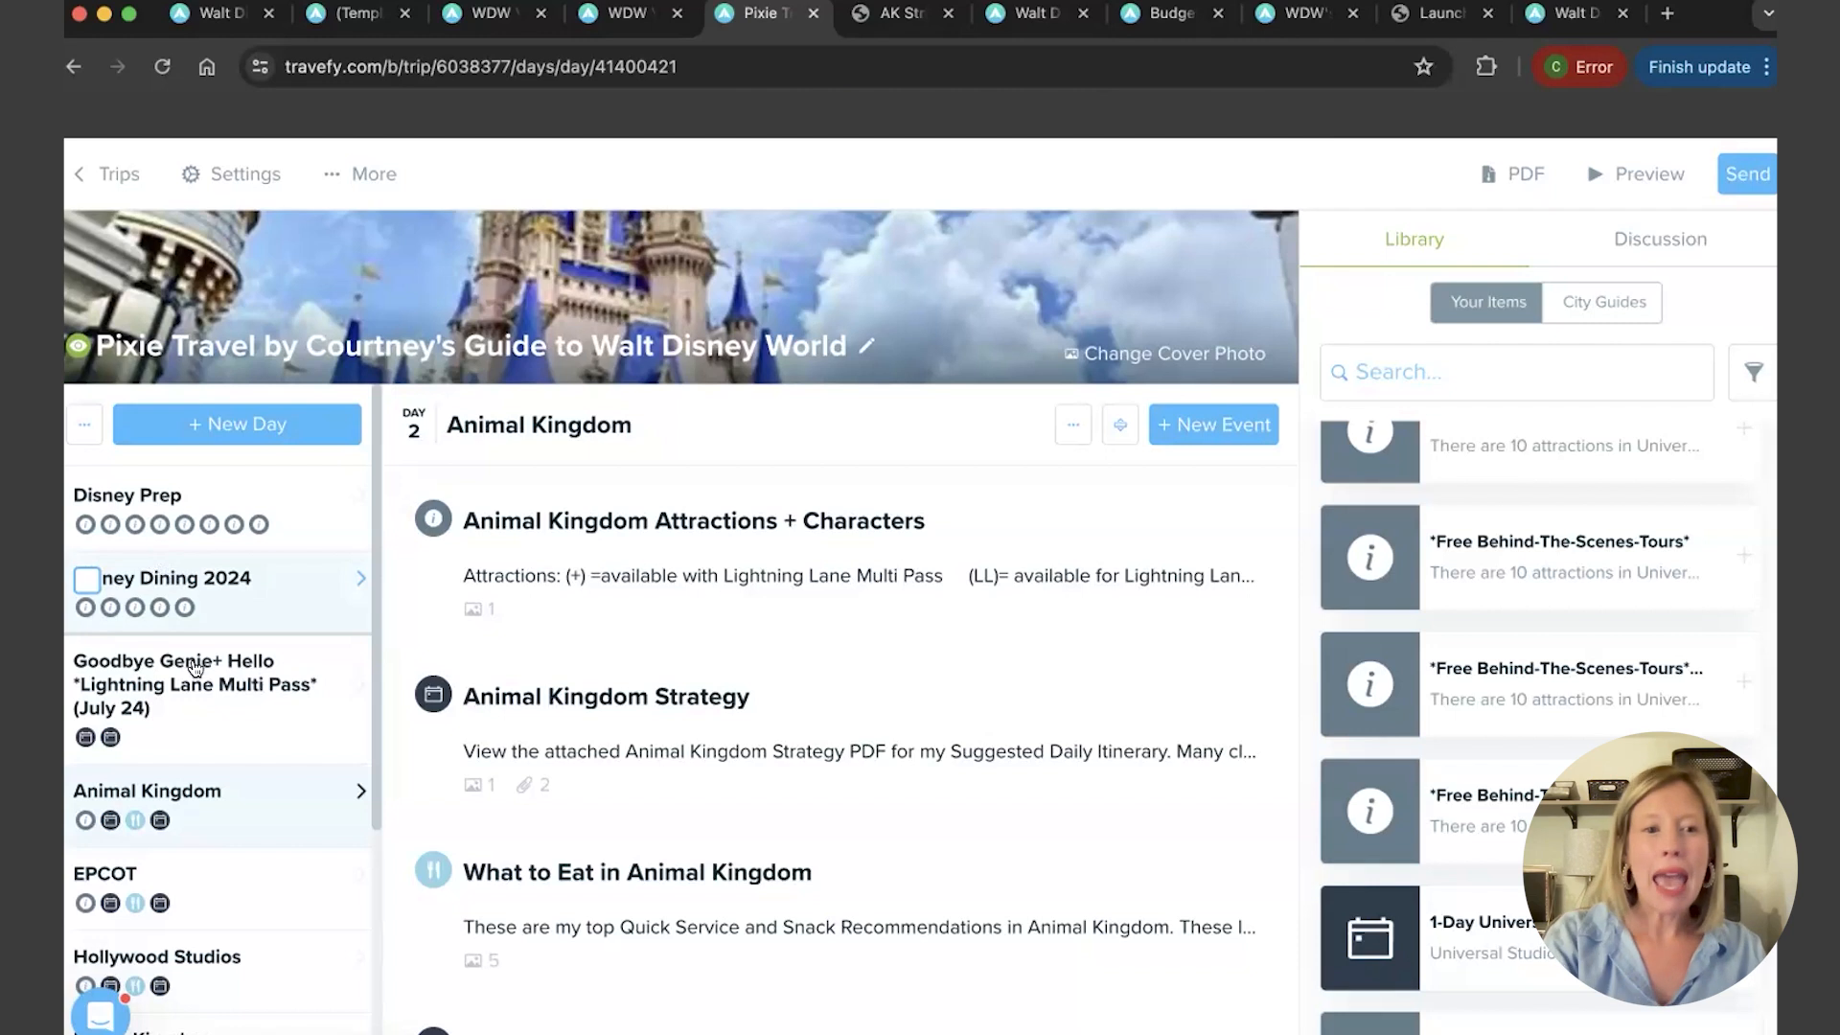
pyautogui.click(208, 710)
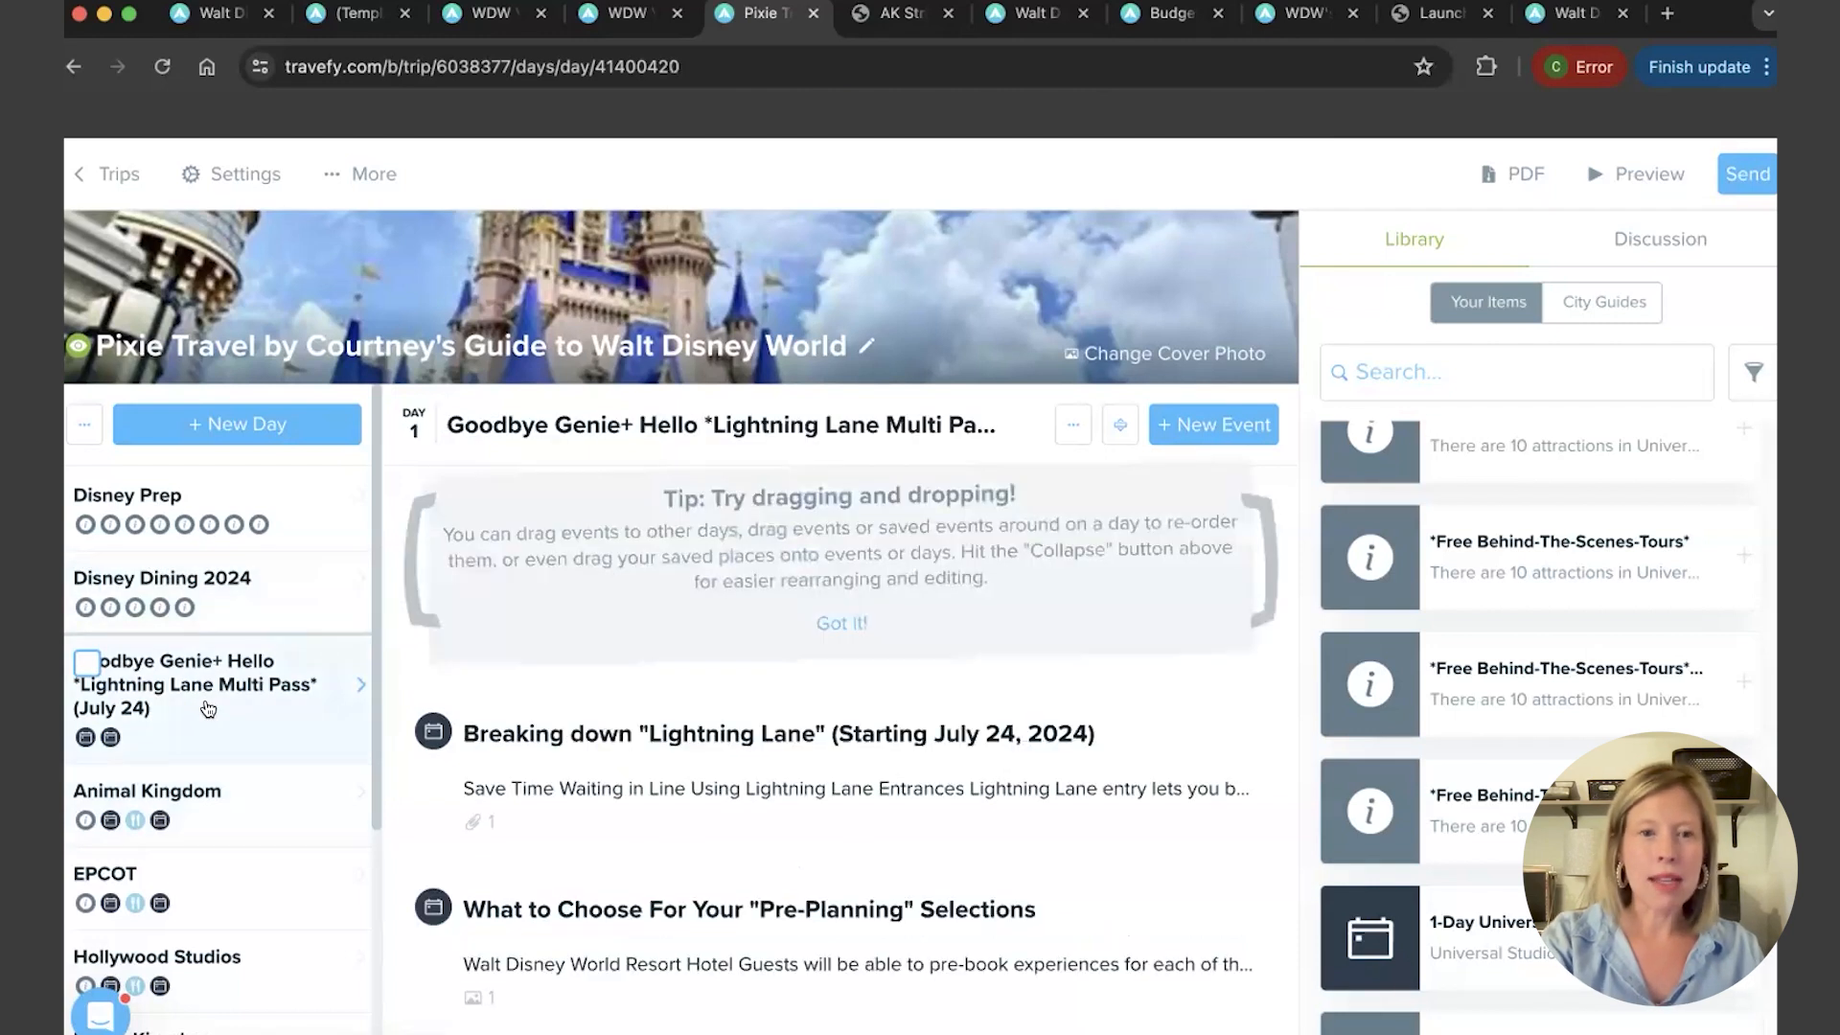
# Read the "Breaking down Lightning Lane (Starting July 24, 2024)" event through its attached Lightning Lane Guide and close the editor
pyautogui.click(673, 716)
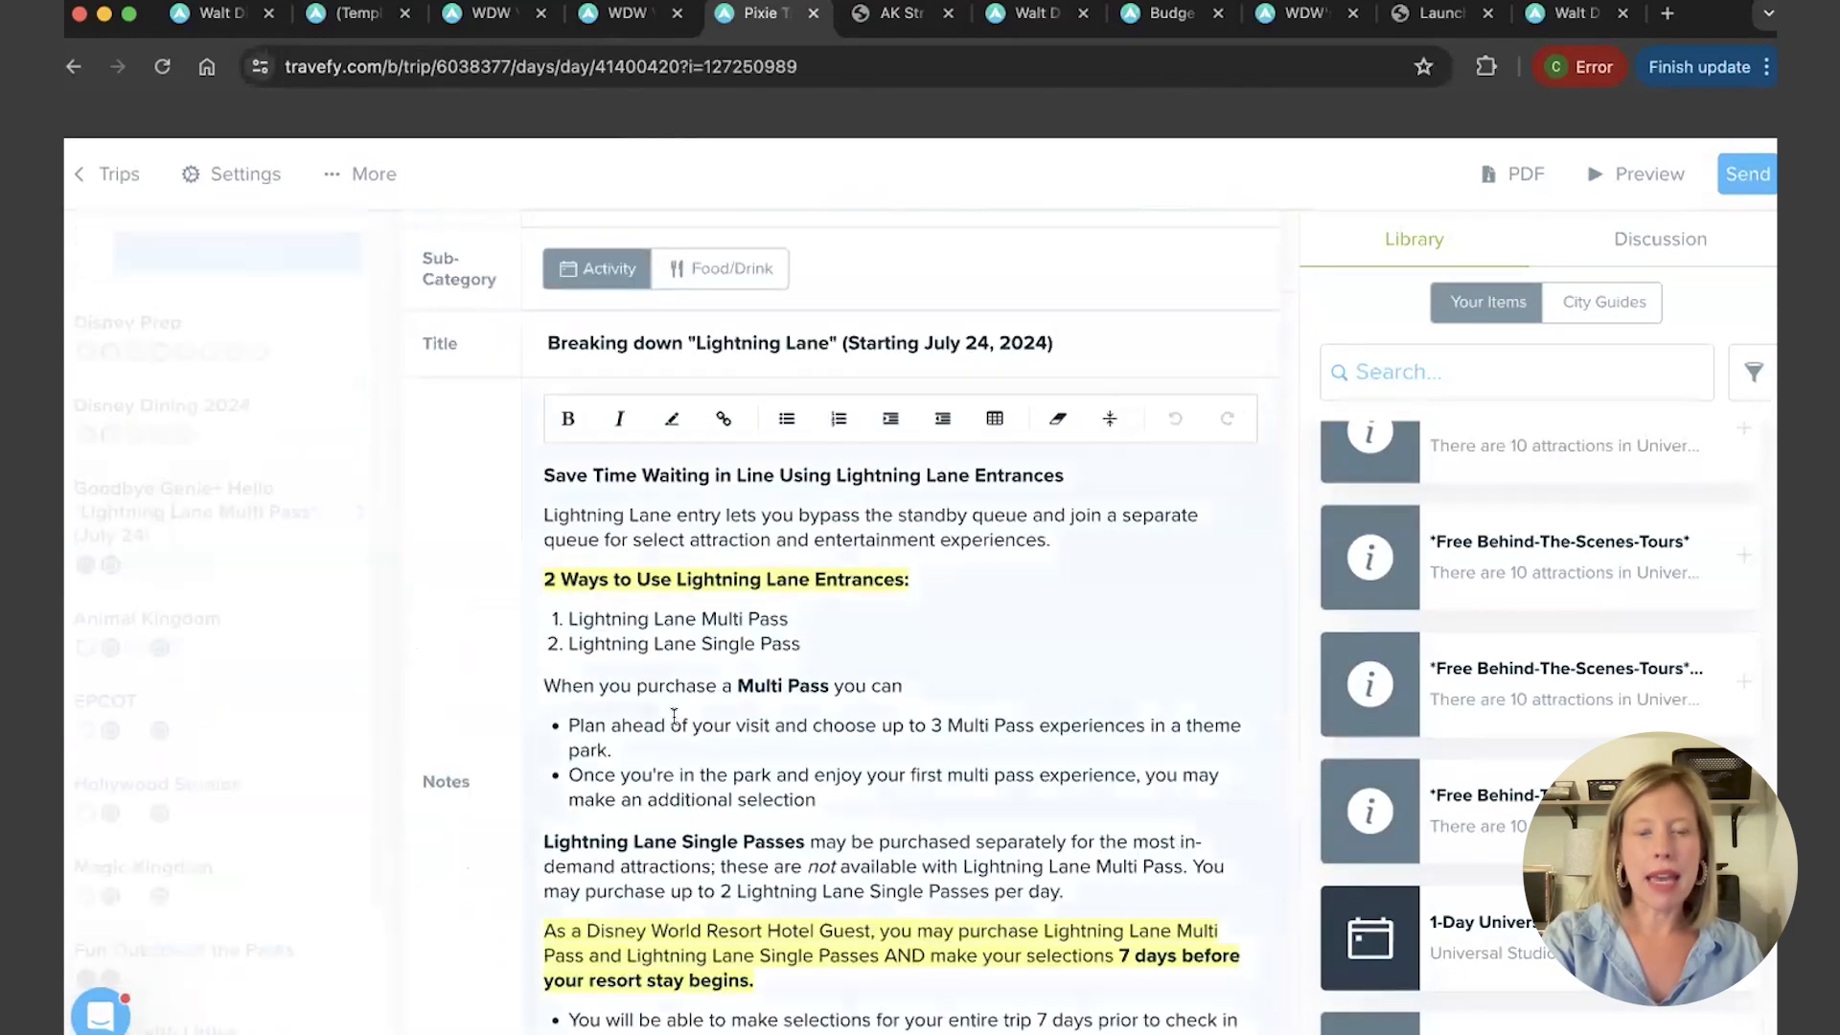
pyautogui.scroll(-1, 675, 716)
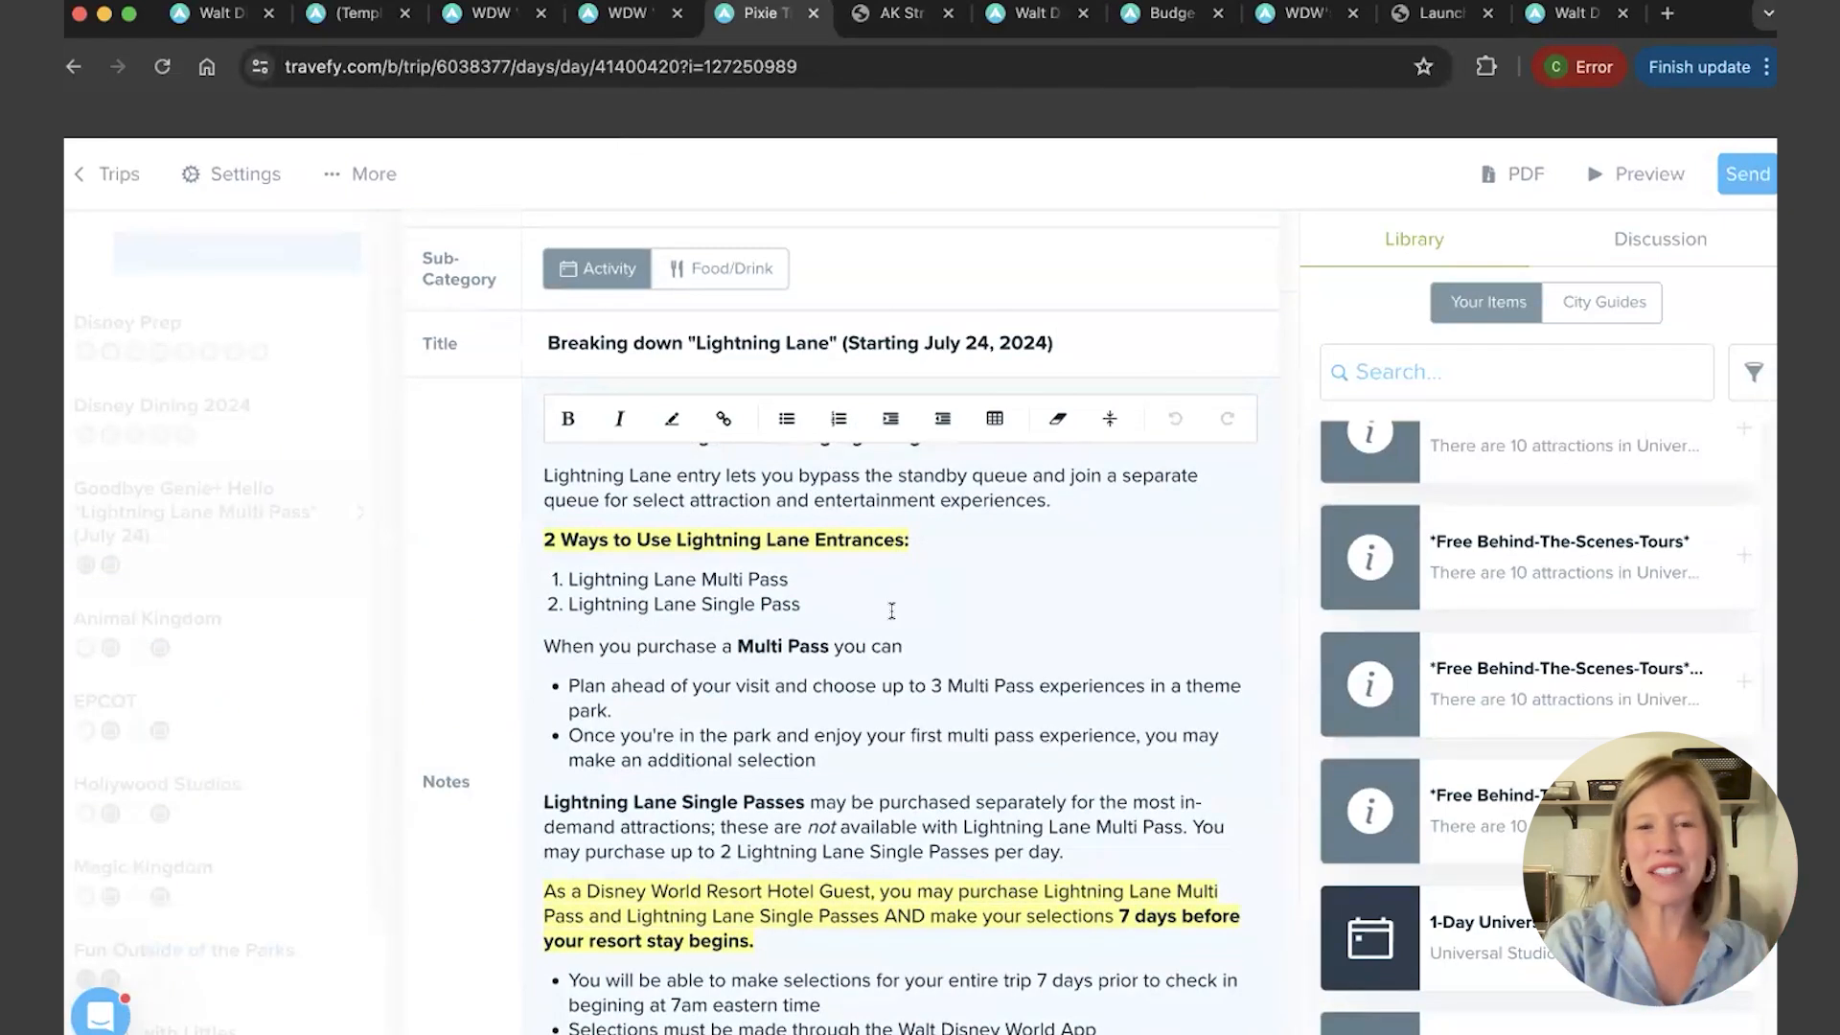
pyautogui.scroll(-4, 894, 623)
pyautogui.scroll(-6, 896, 637)
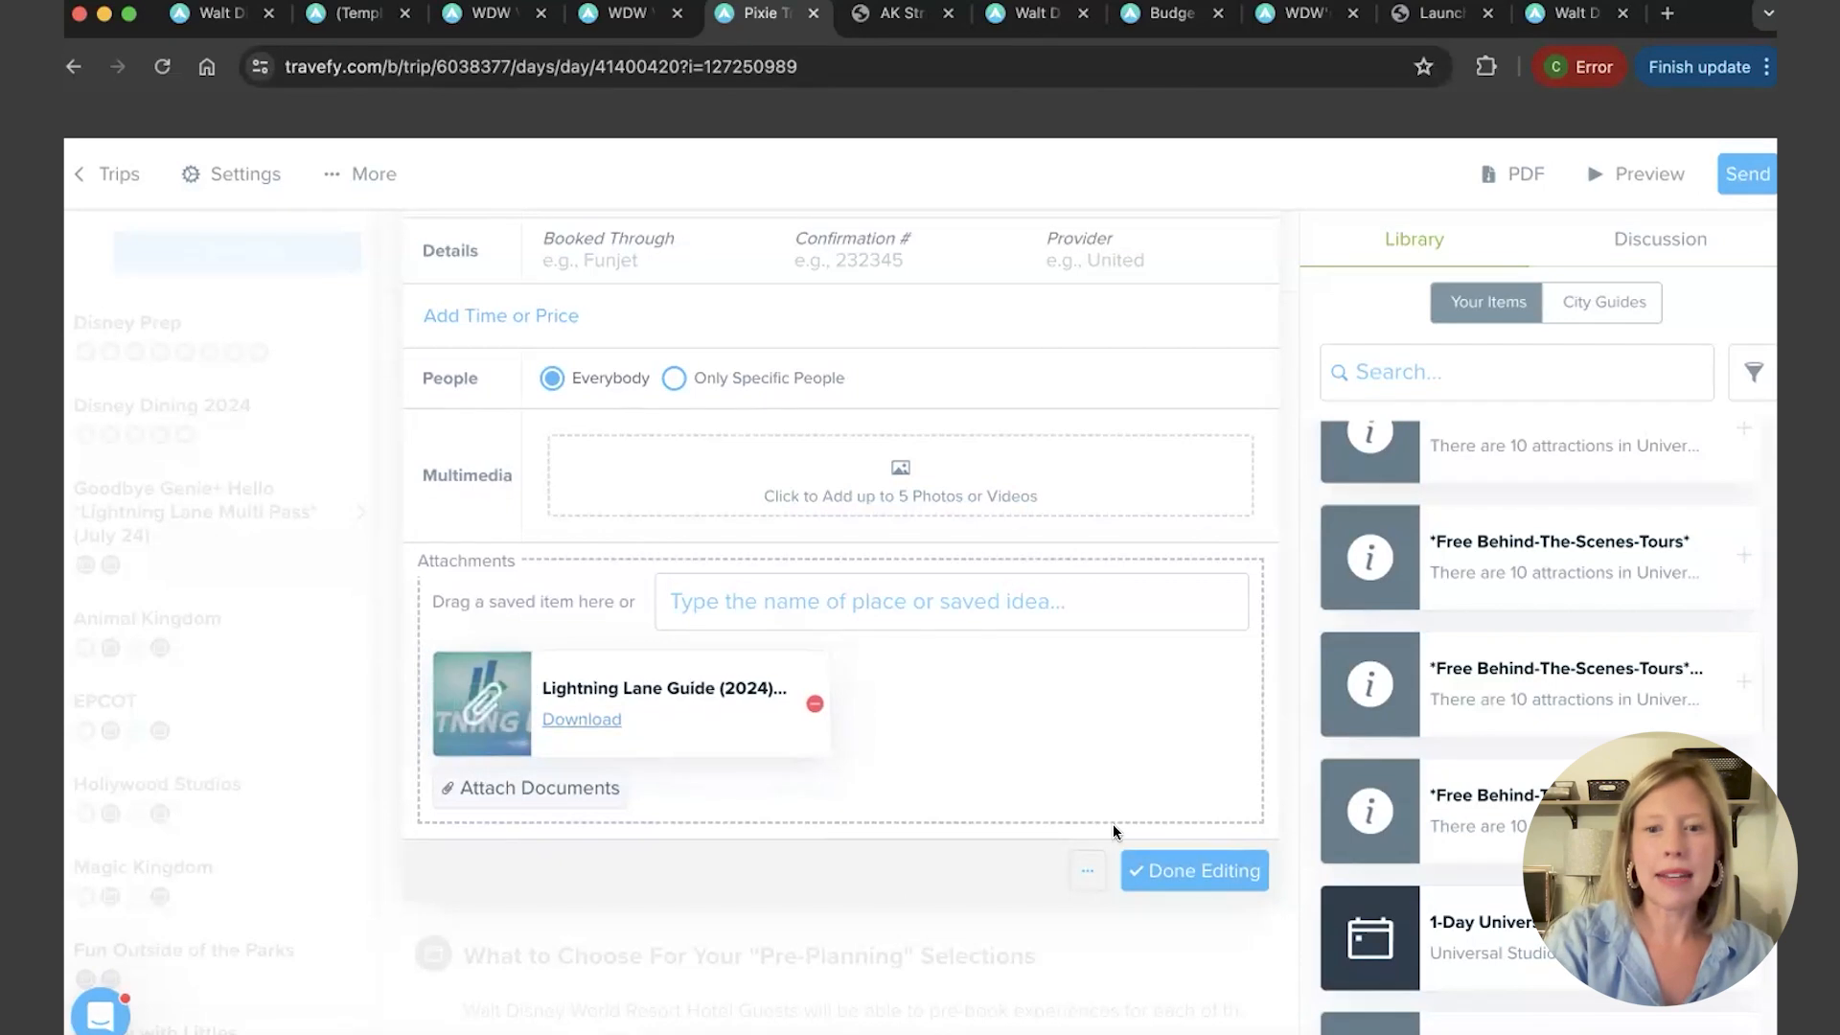
pyautogui.click(1187, 863)
# Read the "What to Choose For Your Pre-Planning Selections" event, including its booking guidance and multimedia, and finish editing
pyautogui.click(824, 707)
pyautogui.scroll(-5, 826, 699)
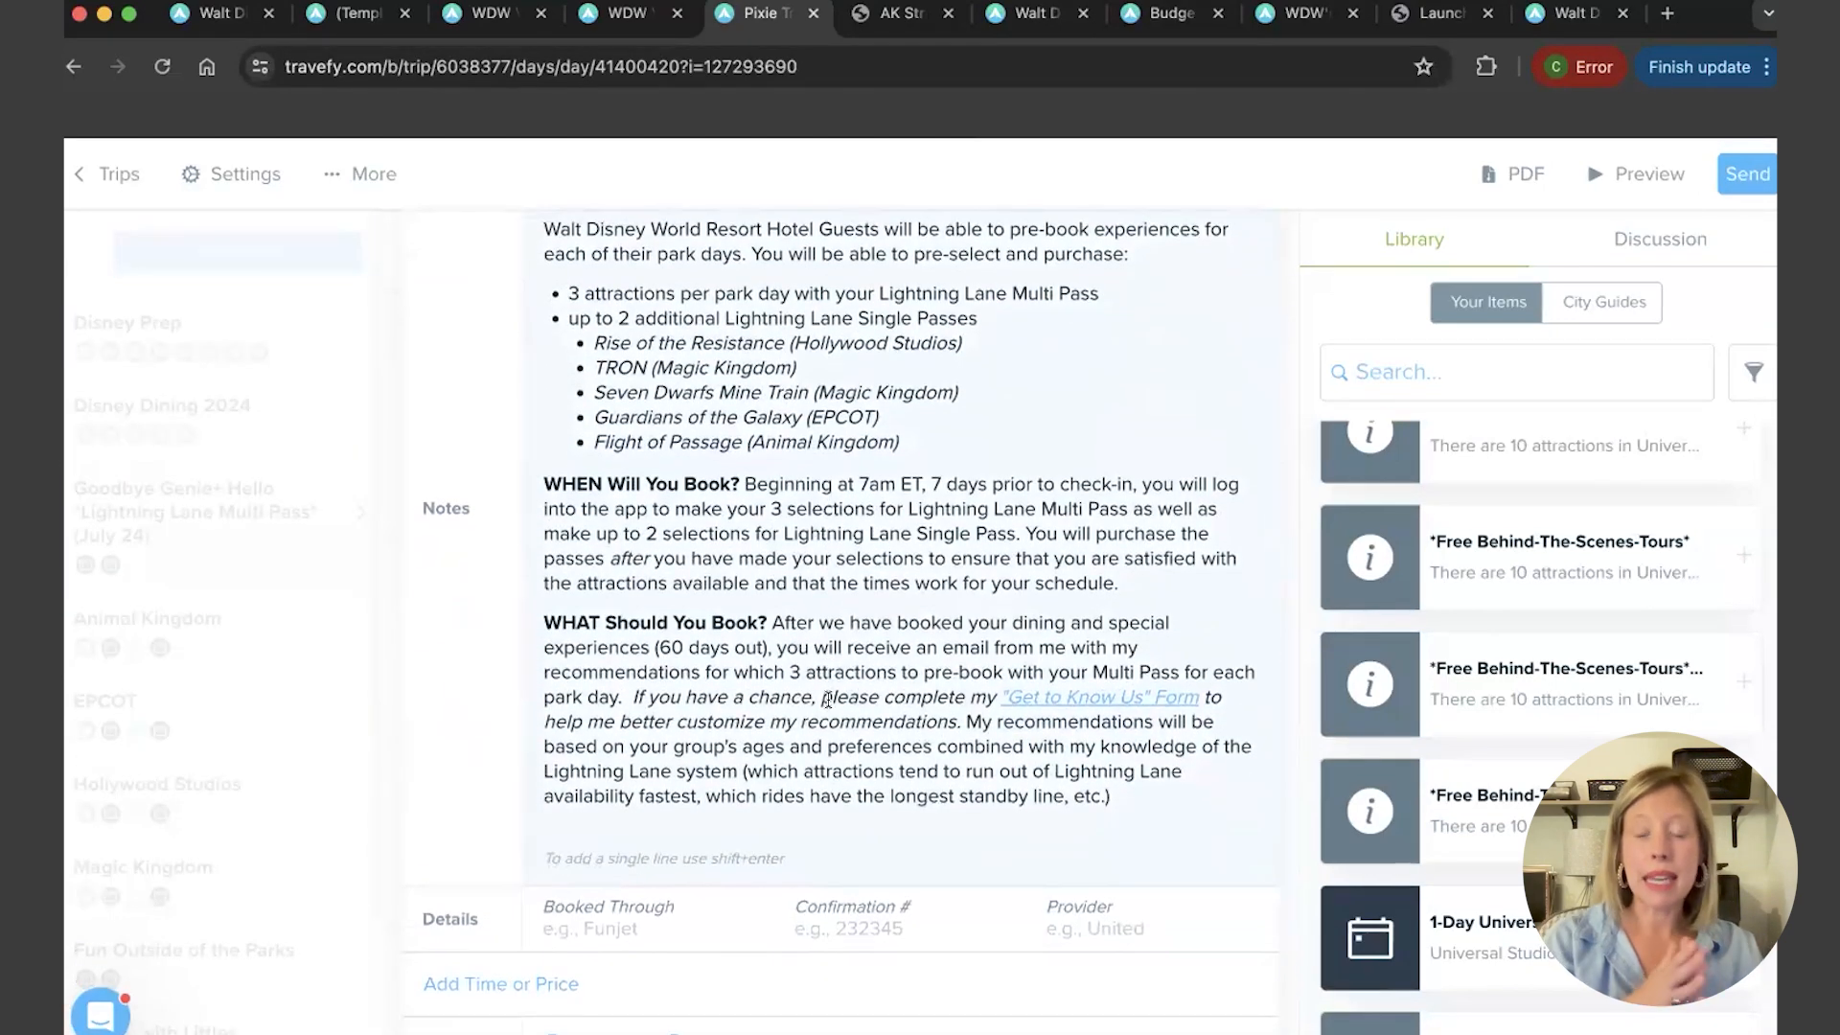
pyautogui.scroll(2, 826, 699)
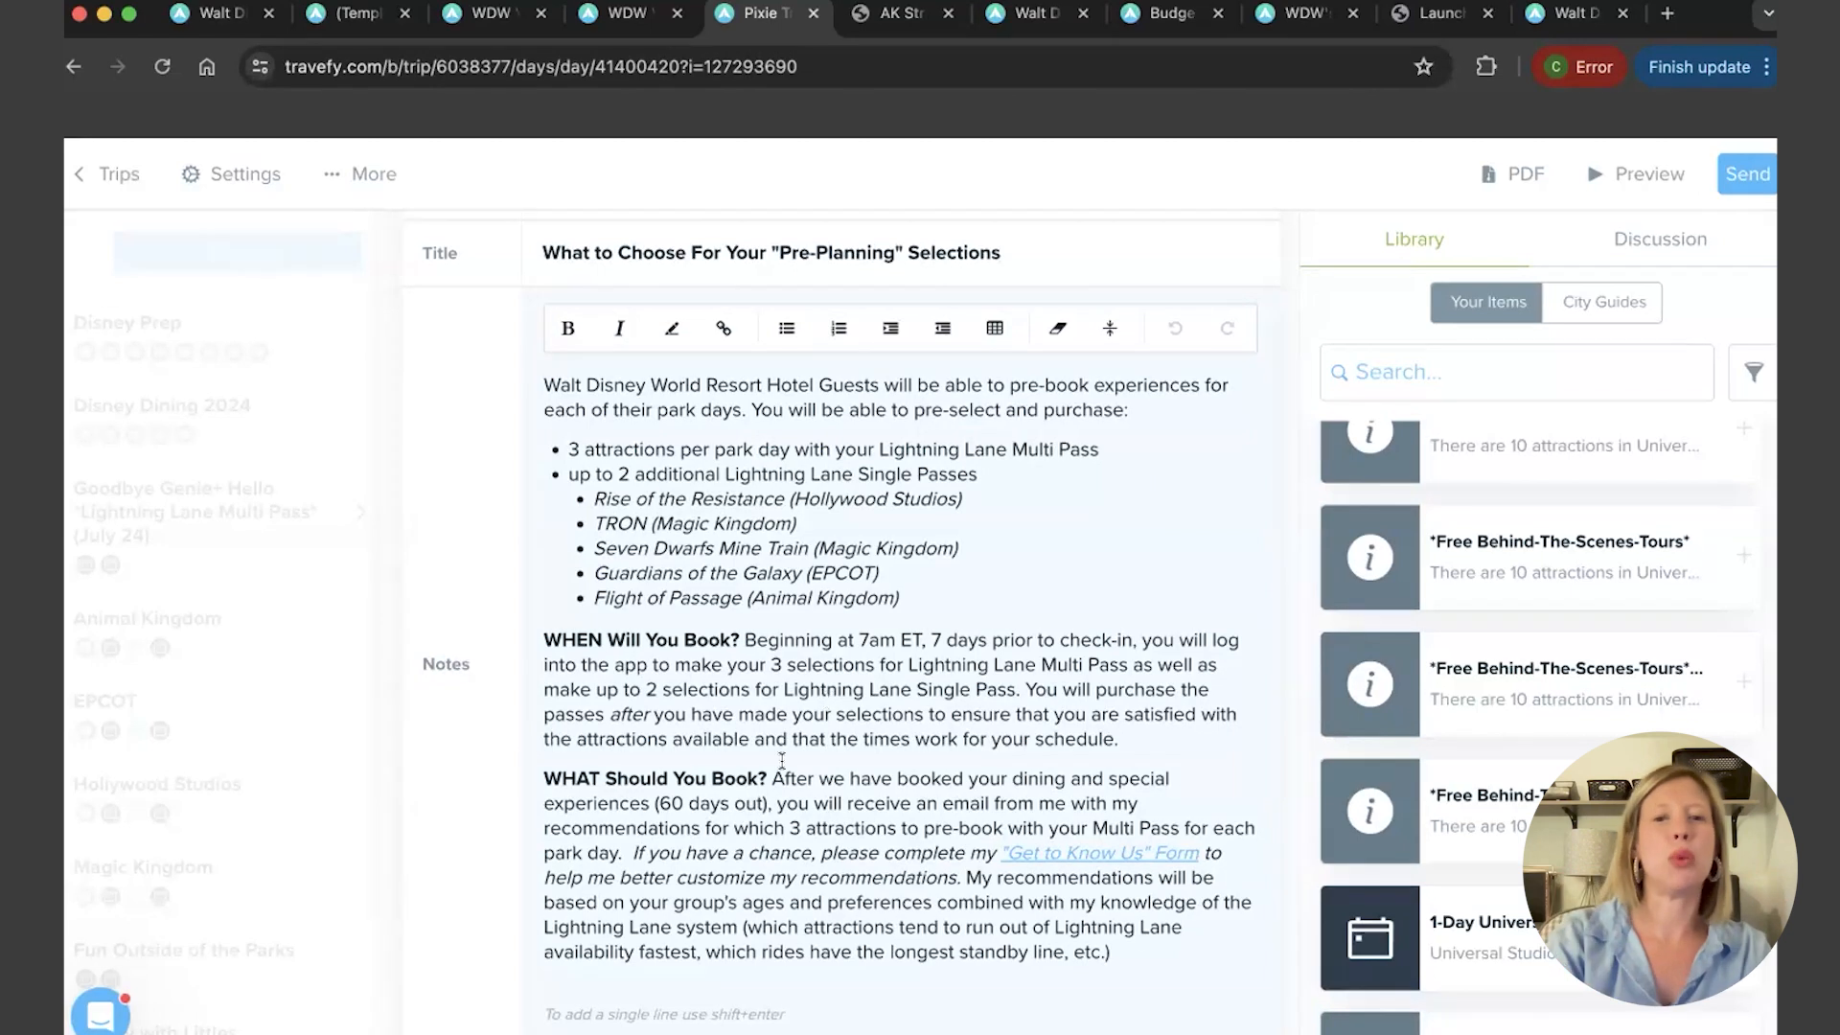
pyautogui.scroll(-6, 1058, 632)
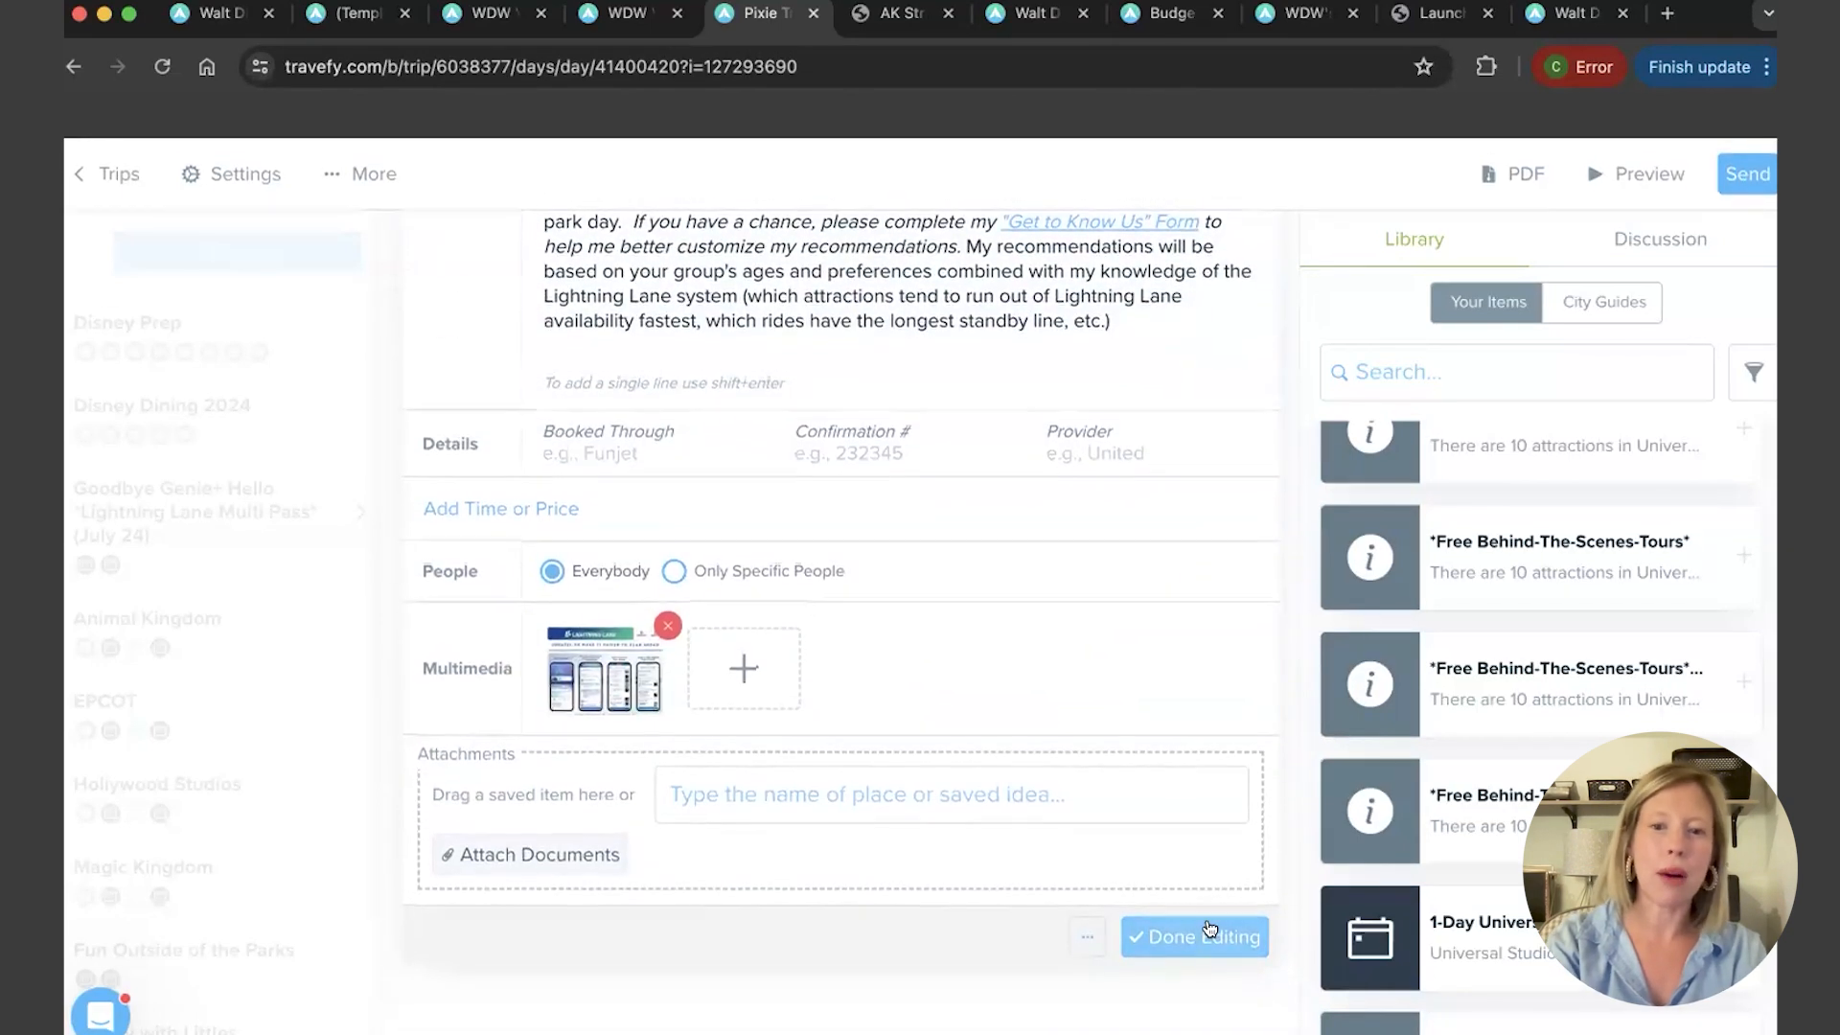
pyautogui.click(1190, 931)
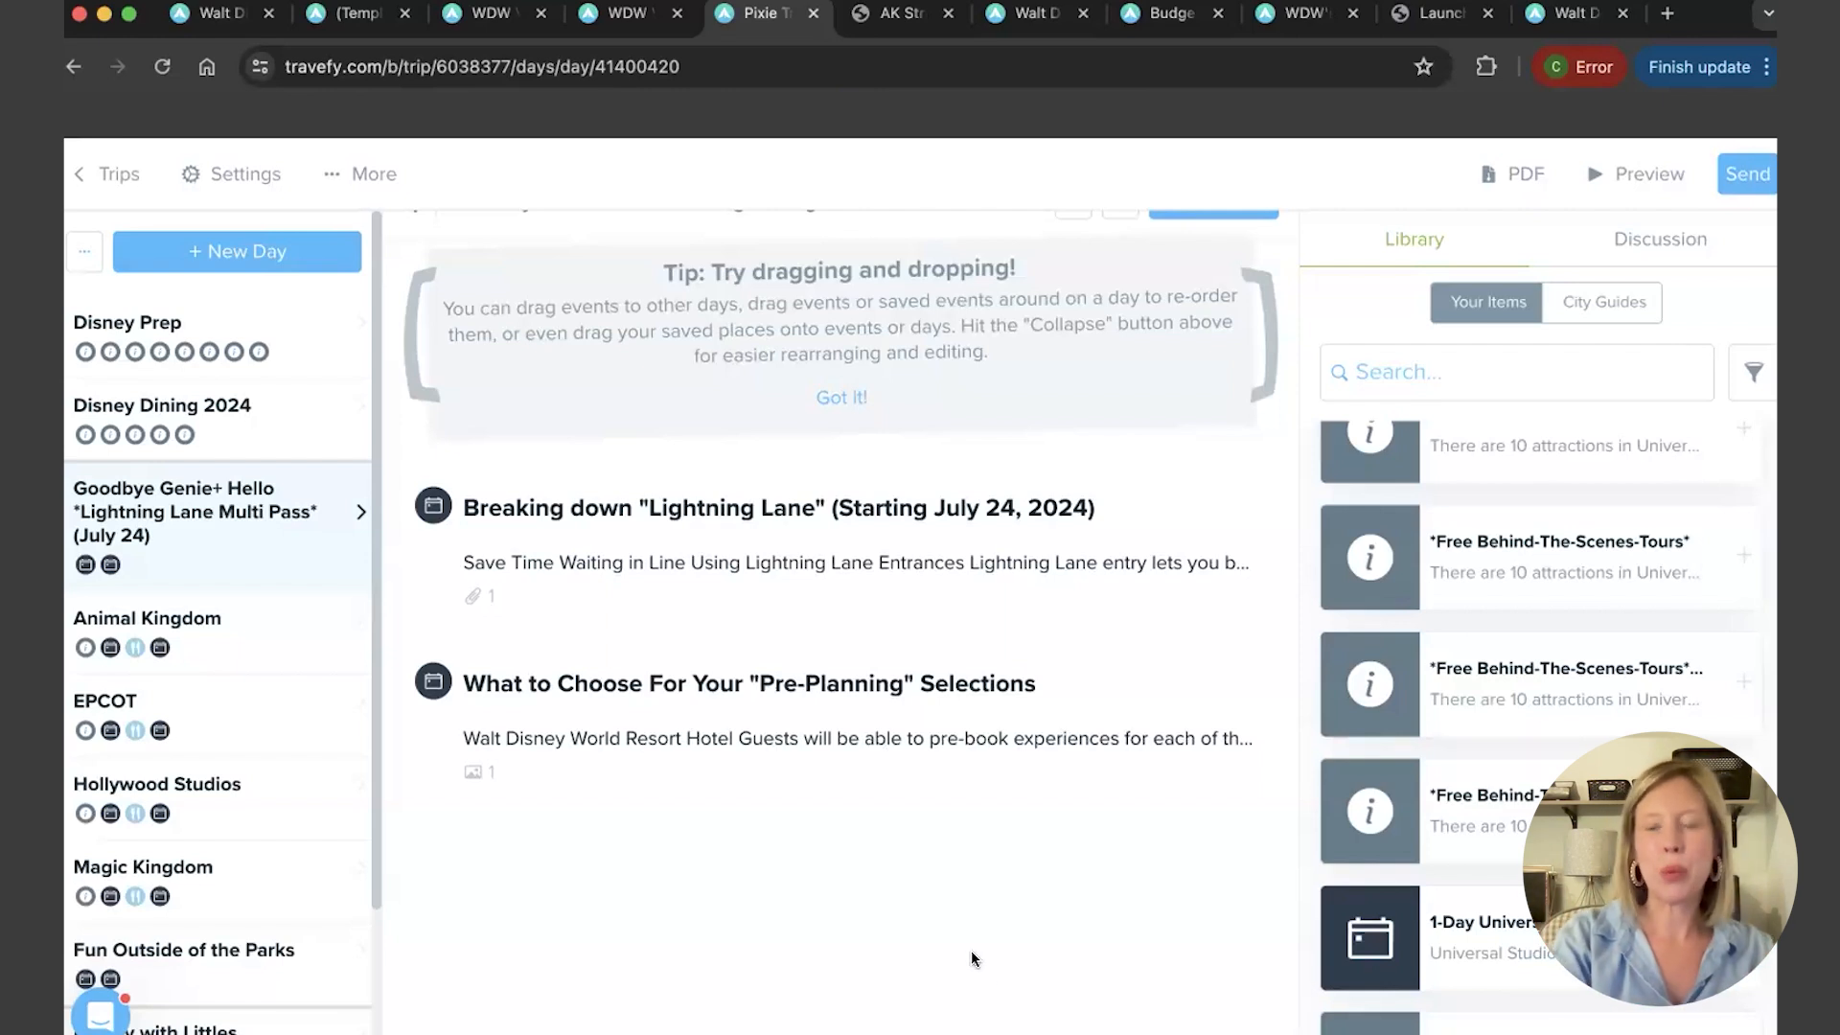
# Look over the guide's list of days, from Disney Prep through the park days to Accessibility at WDW
pyautogui.scroll(-1, 250, 632)
pyautogui.scroll(-1, 245, 618)
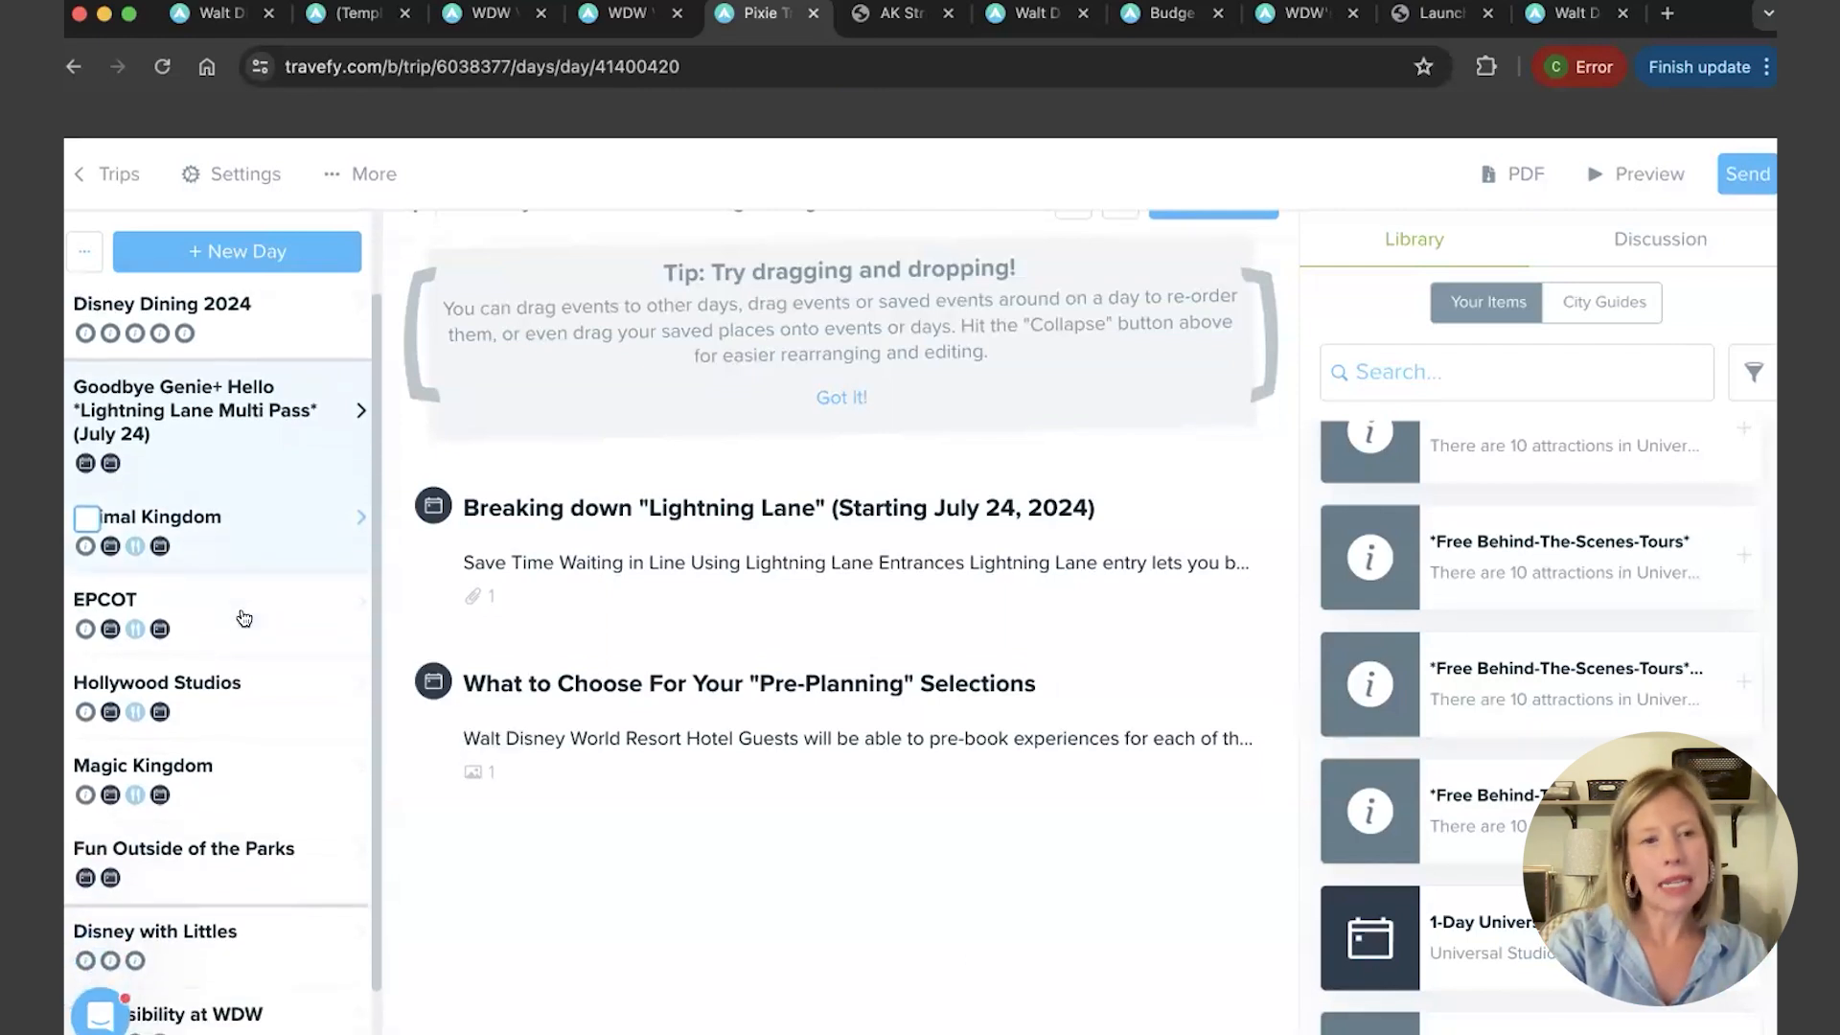
pyautogui.scroll(-2, 244, 619)
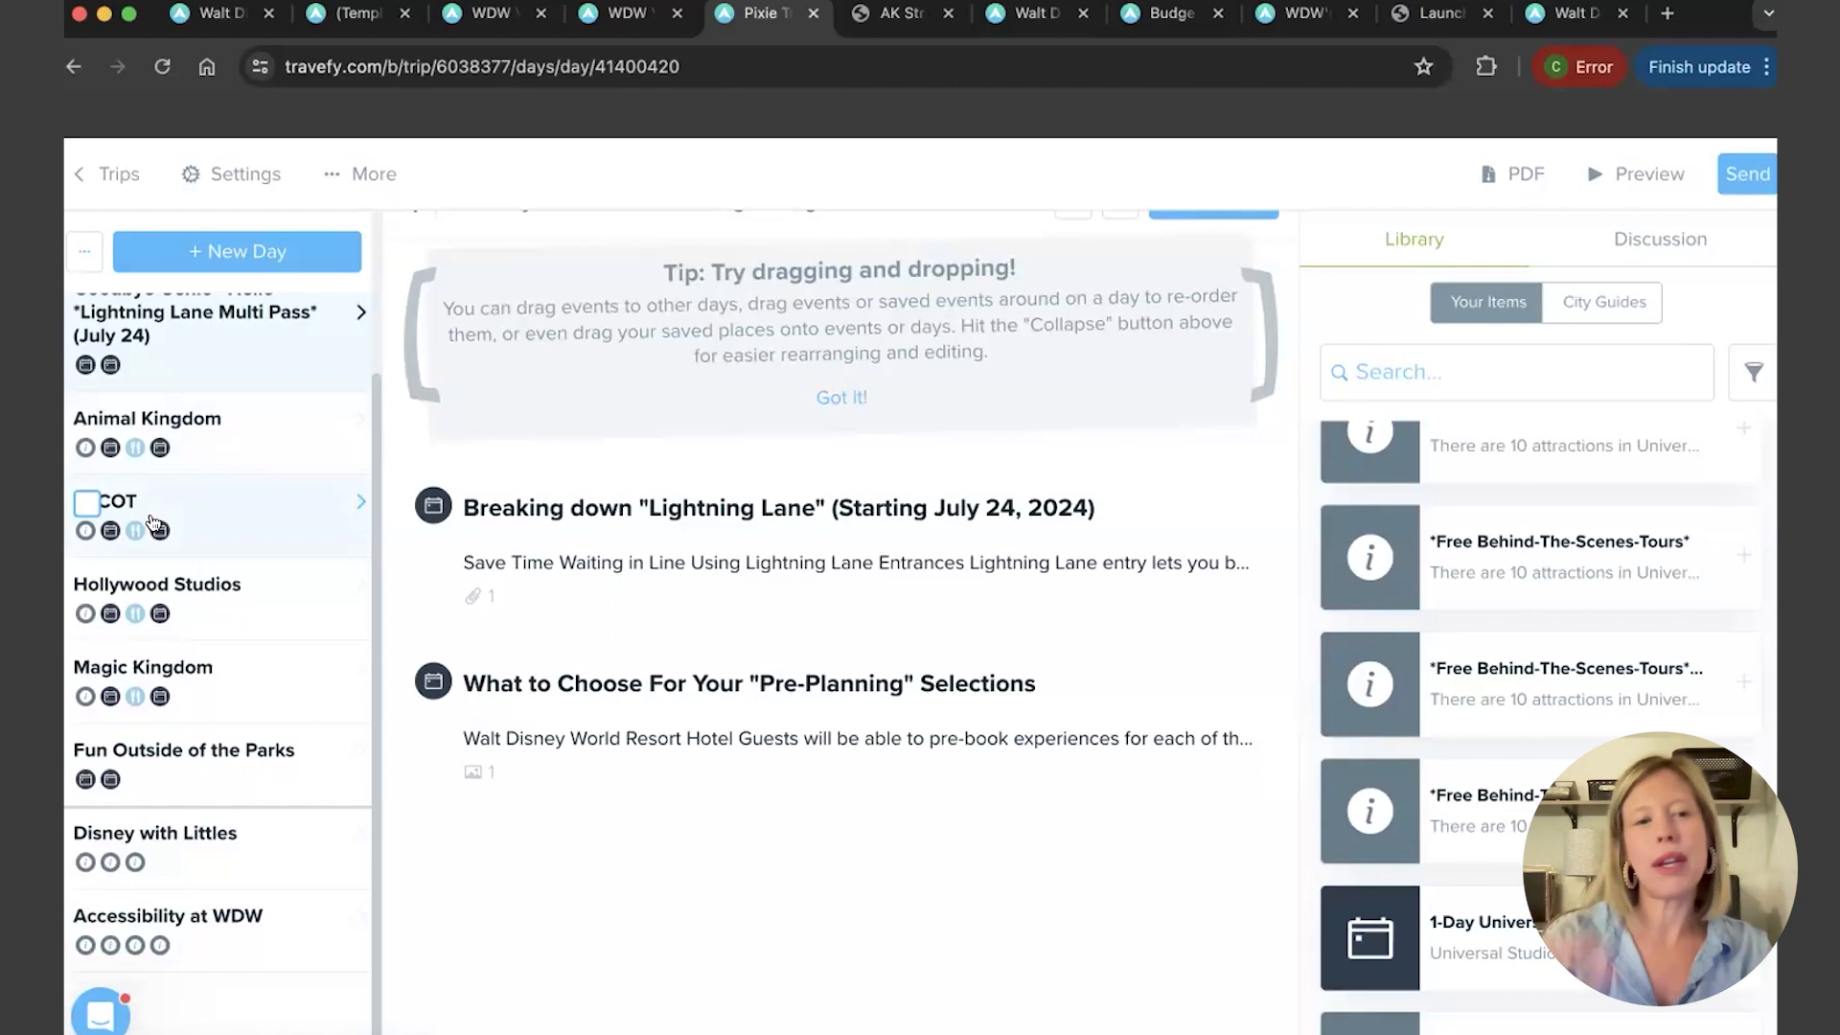
pyautogui.scroll(-2, 185, 534)
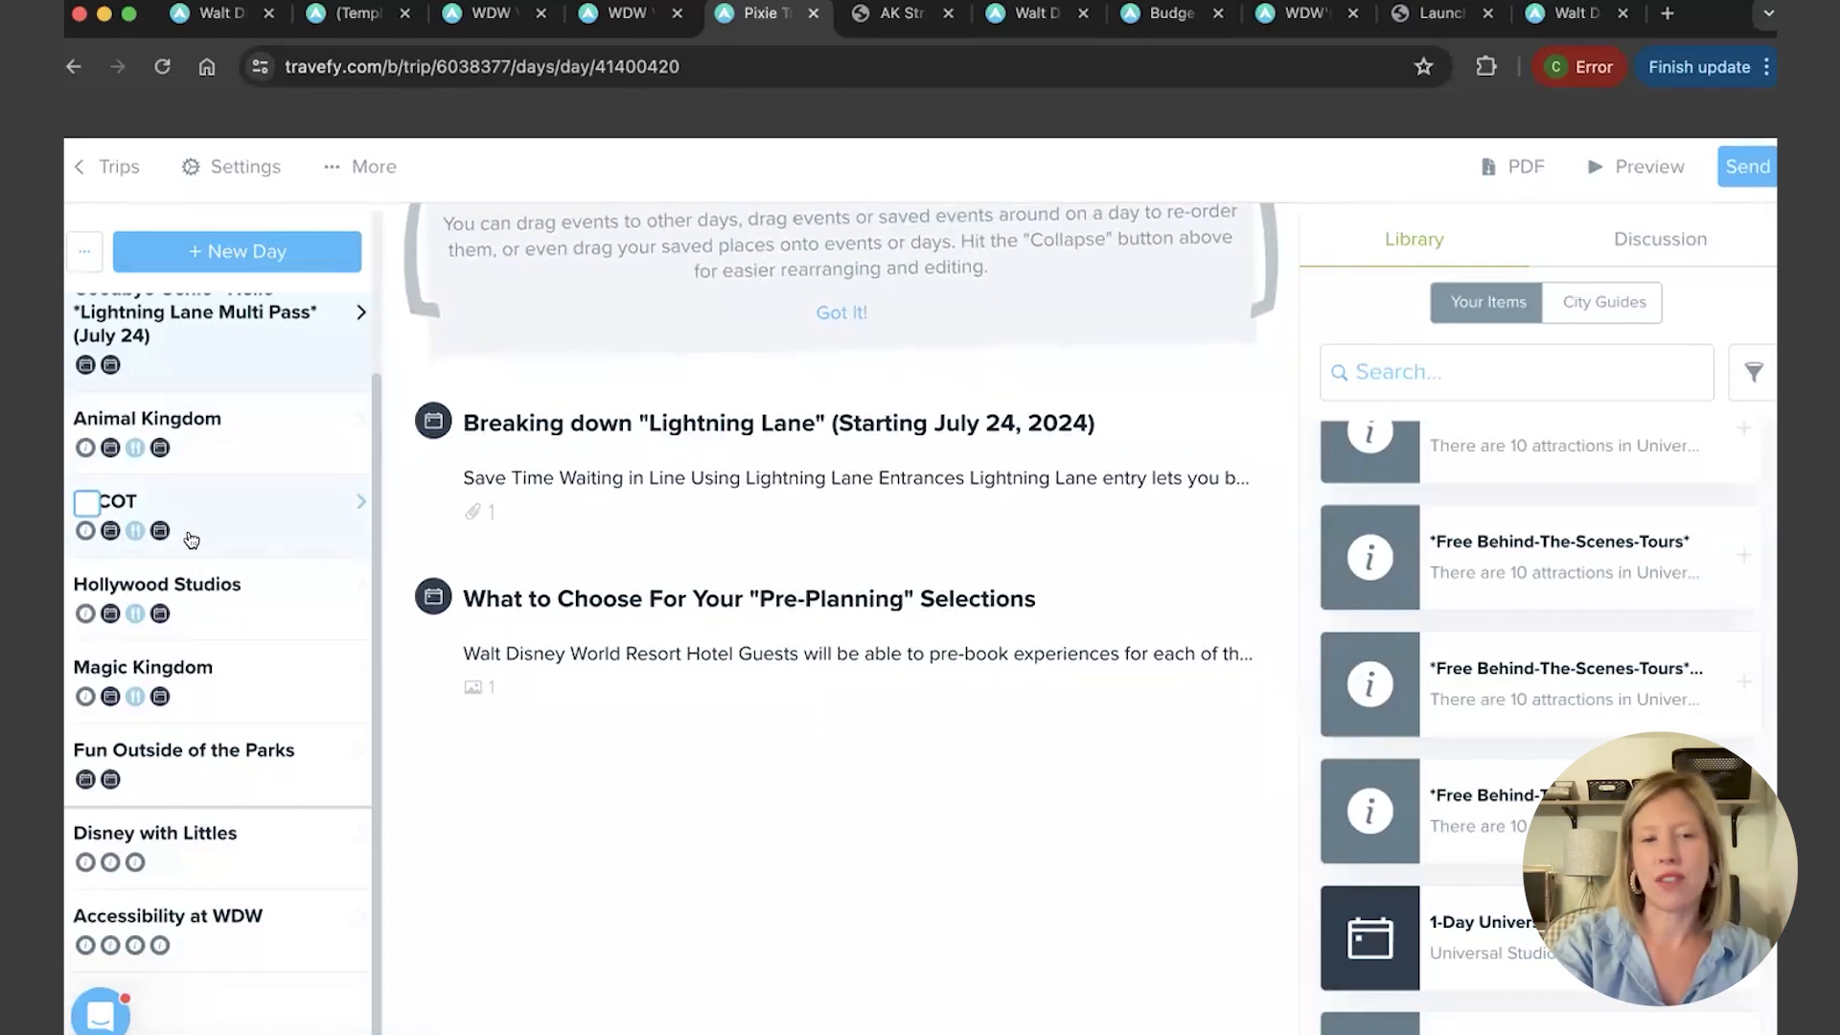
pyautogui.scroll(5, 190, 539)
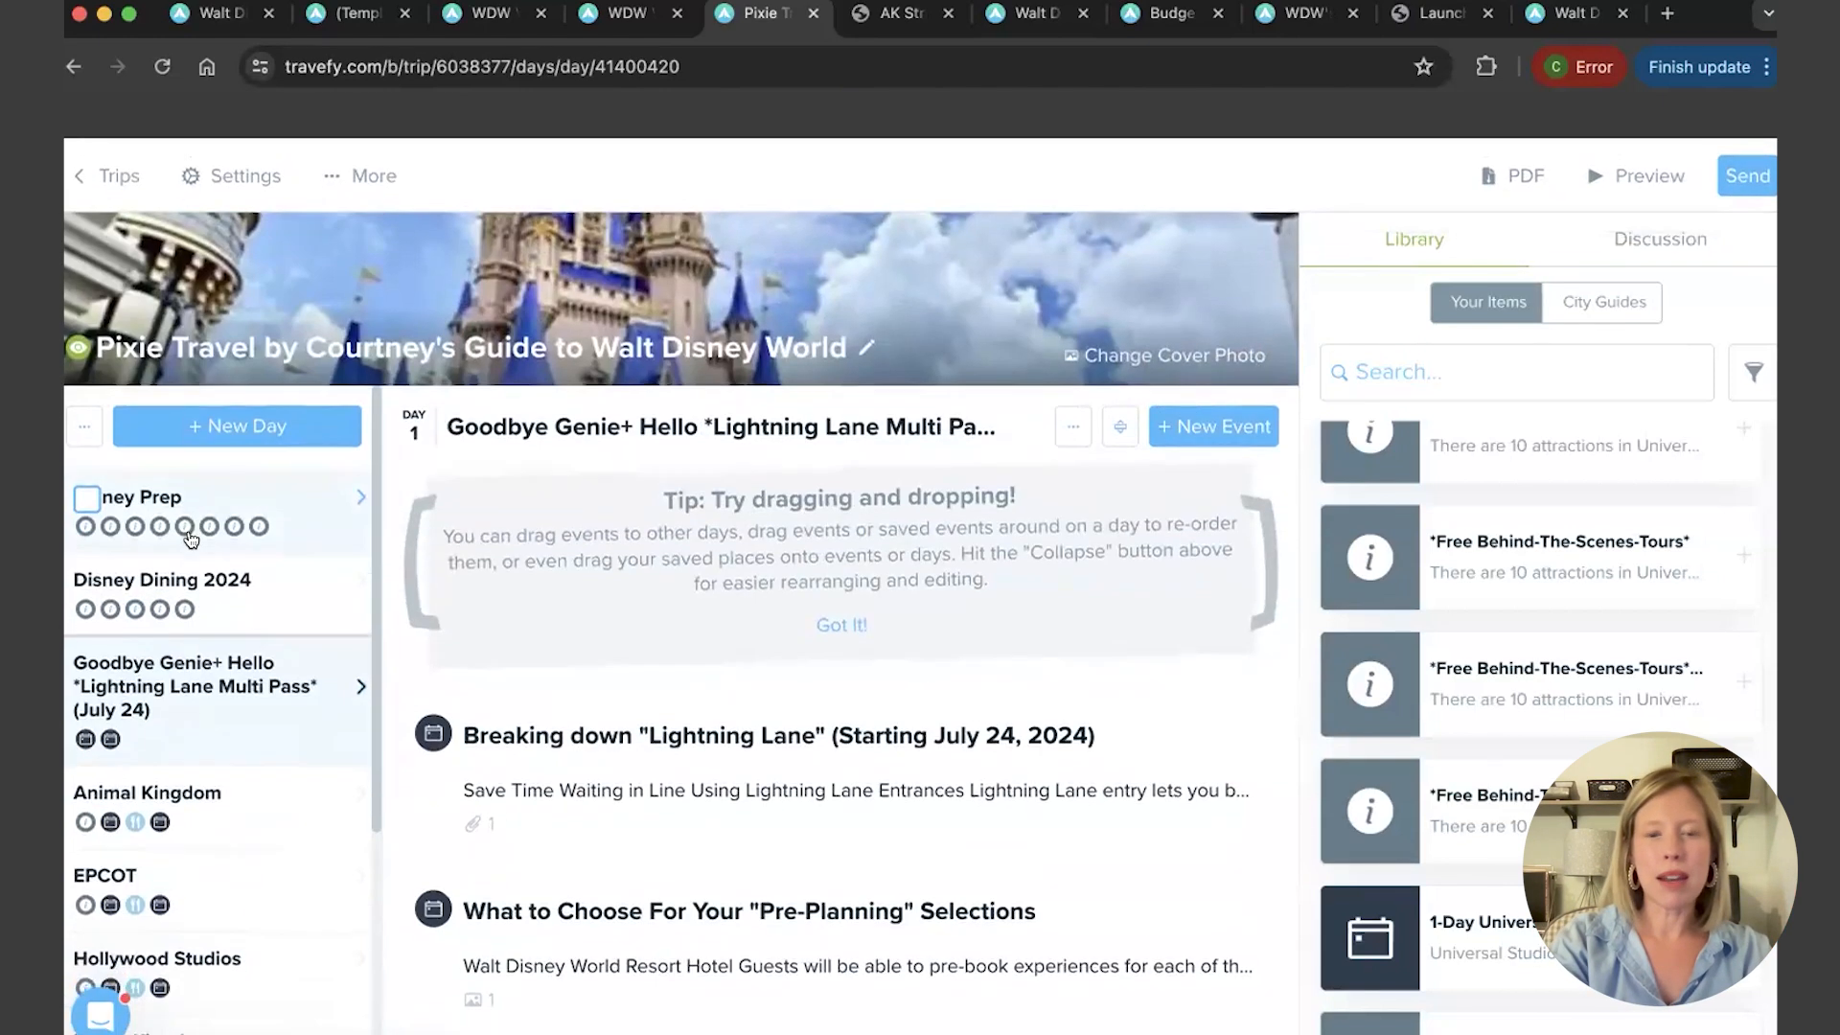